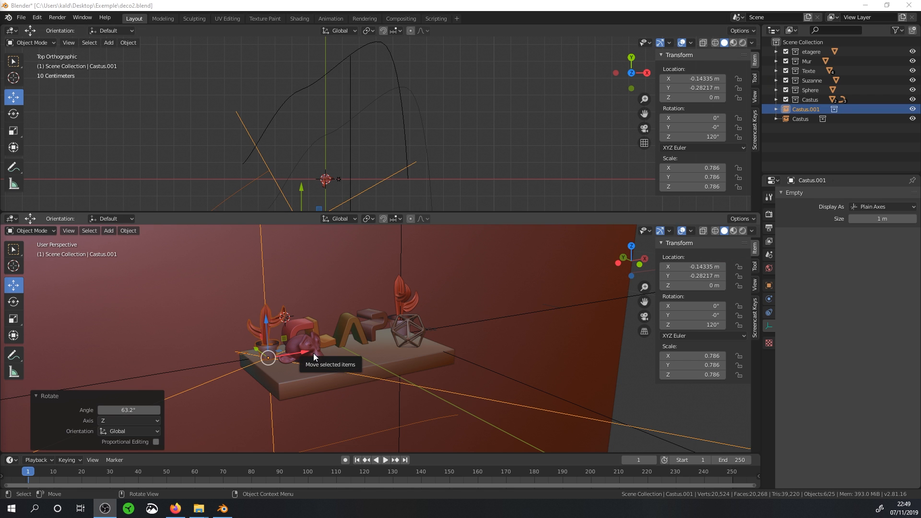
Hide every collection and both Castus instances from the scene's viewports.
left_click_drag(912, 52, 913, 120)
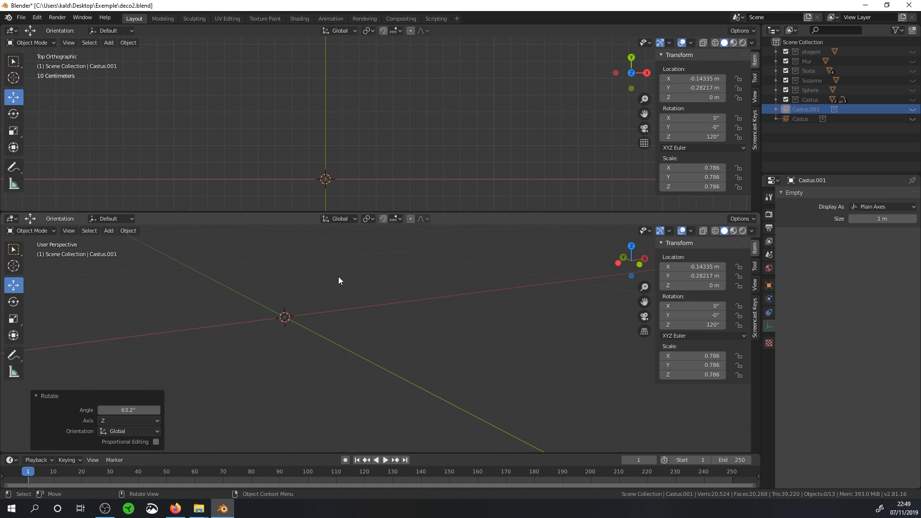
scroll(301, 297, "up", 3)
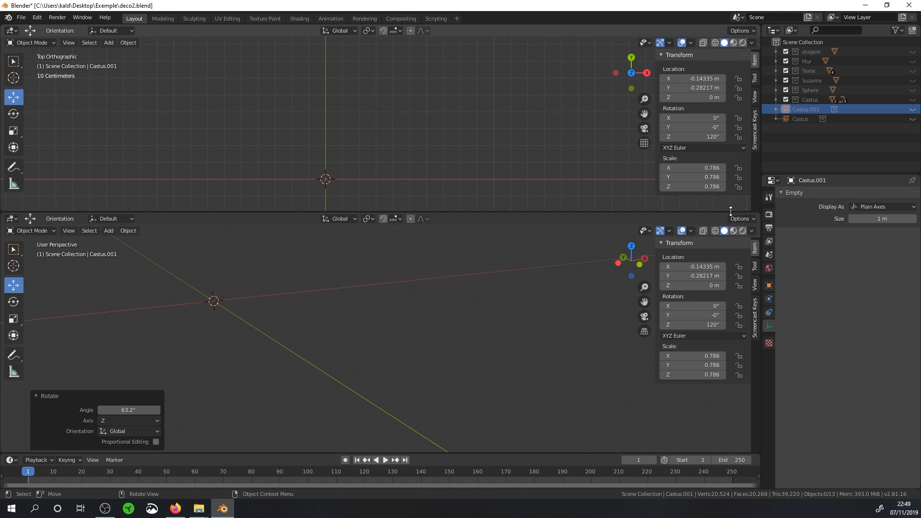
Merge the two stacked 3D viewports into one and set it to the front orthographic view.
left_click_drag(758, 213, 737, 186)
middle_click_drag(312, 186, 389, 342)
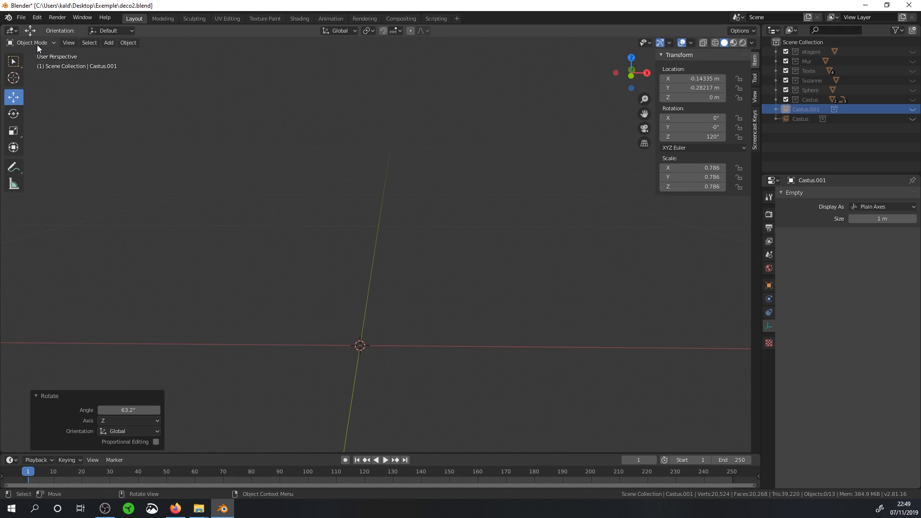
key("KP_1")
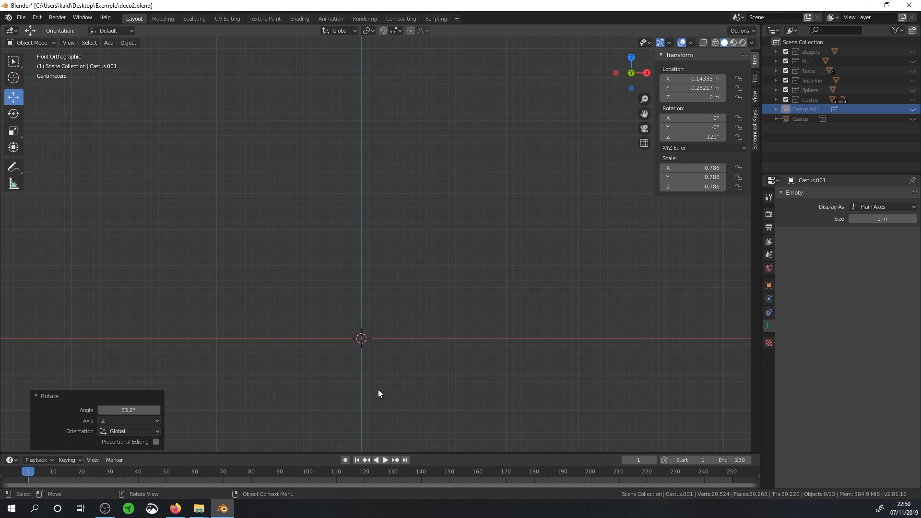
Examine the reference picture ampoules-filament.jpg in the Exemple\Ref folder using the file explorer and image viewer.
left_click(129, 44)
mouse_move(109, 42)
mouse_move(118, 64)
left_click(198, 508)
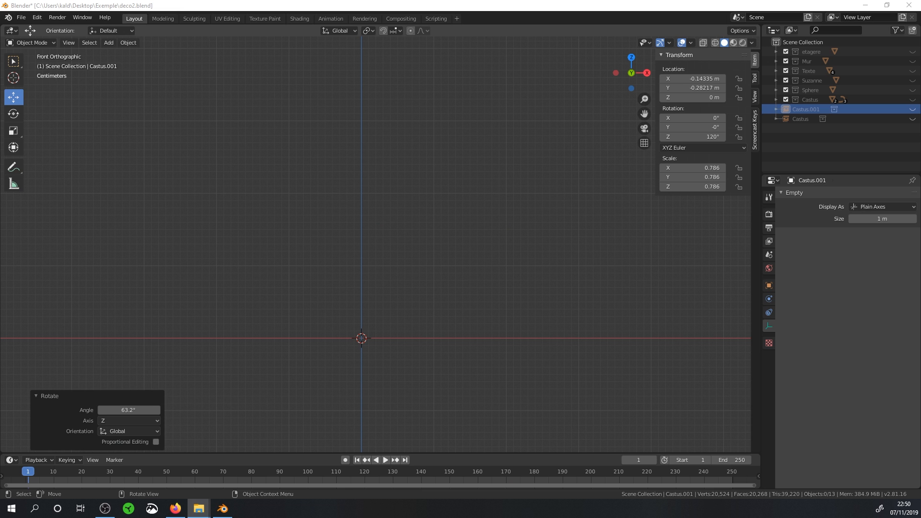
left_click_drag(0, 192, 366, 120)
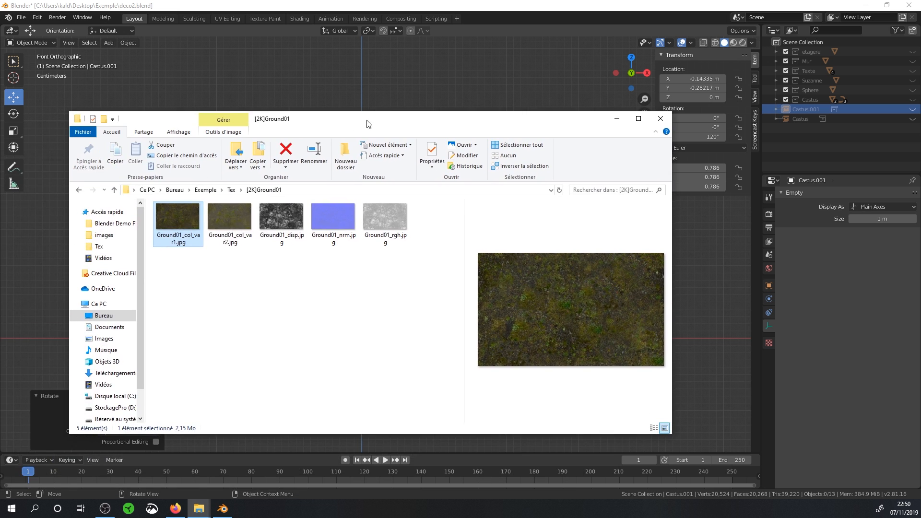
left_click(206, 190)
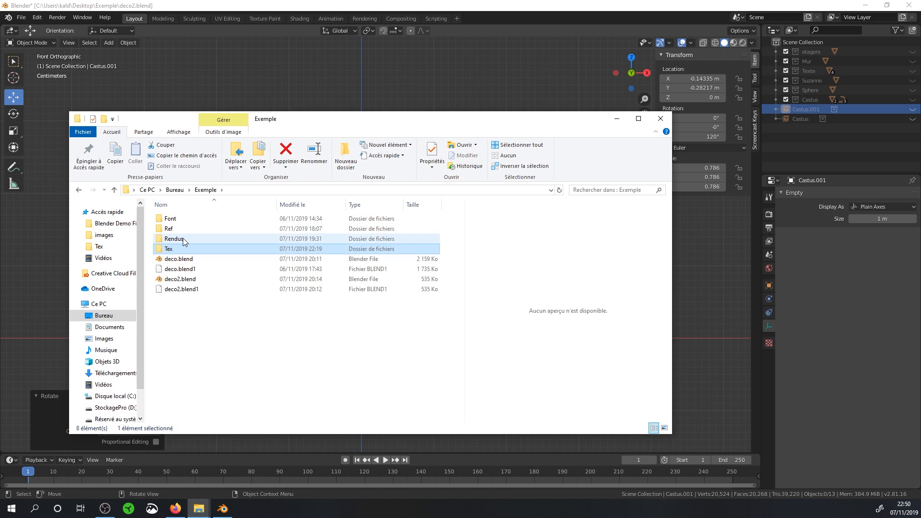
double_click(175, 230)
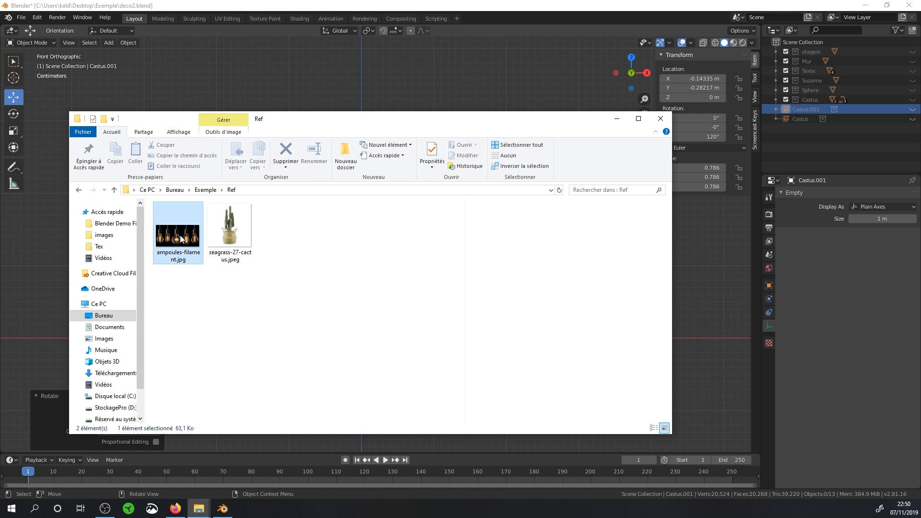
left_click(181, 236)
left_click_drag(379, 126, 475, 134)
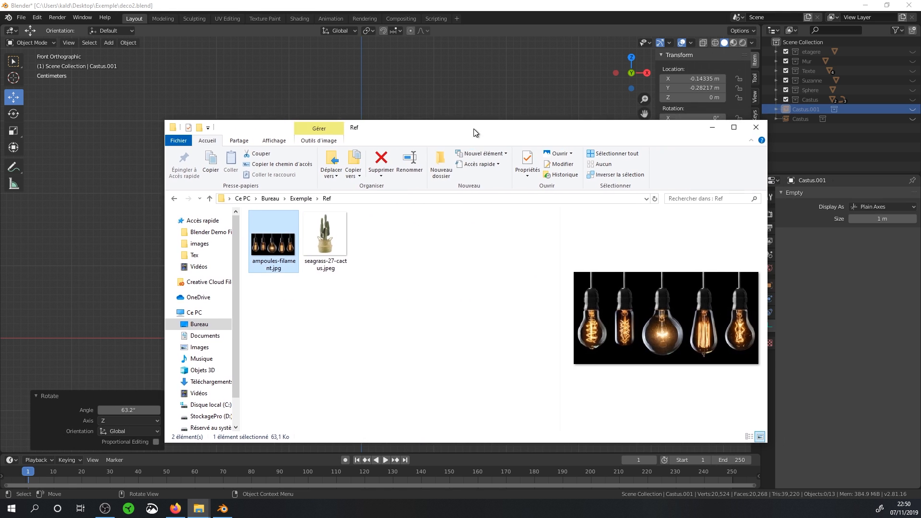
double_click(276, 244)
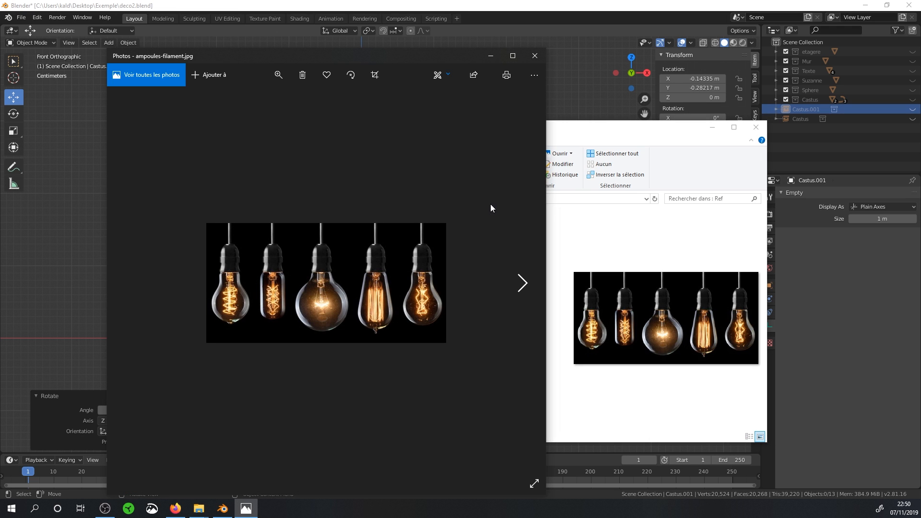
left_click(534, 56)
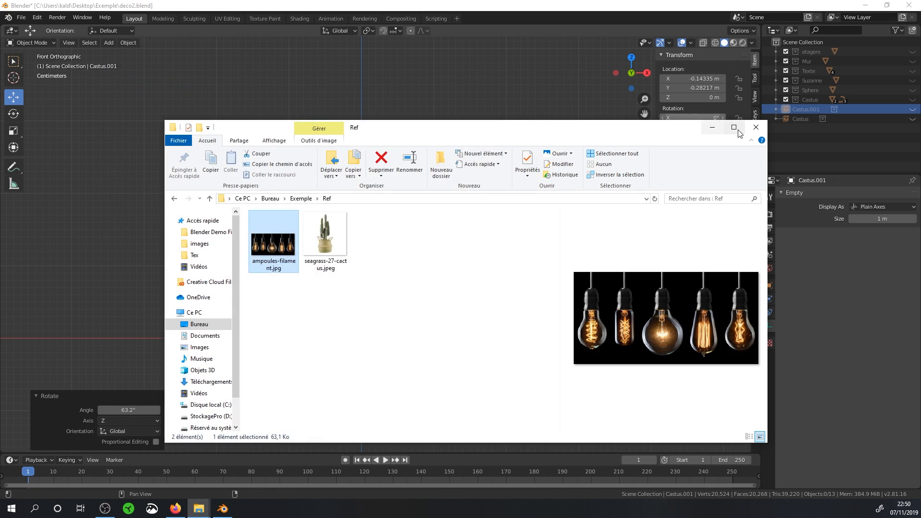
left_click(756, 127)
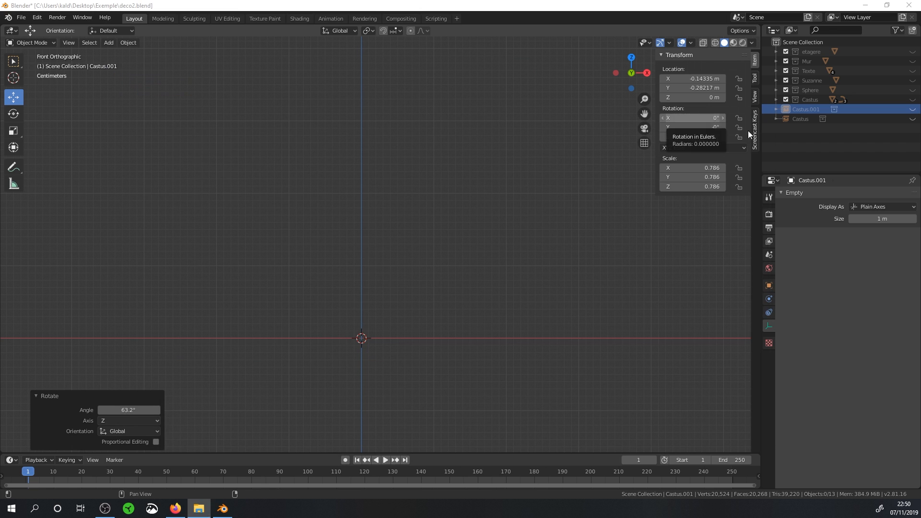
Load ampoules-filament.jpg from the Ref folder into the scene as a reference image aligned to the front view.
left_click(107, 43)
mouse_move(125, 144)
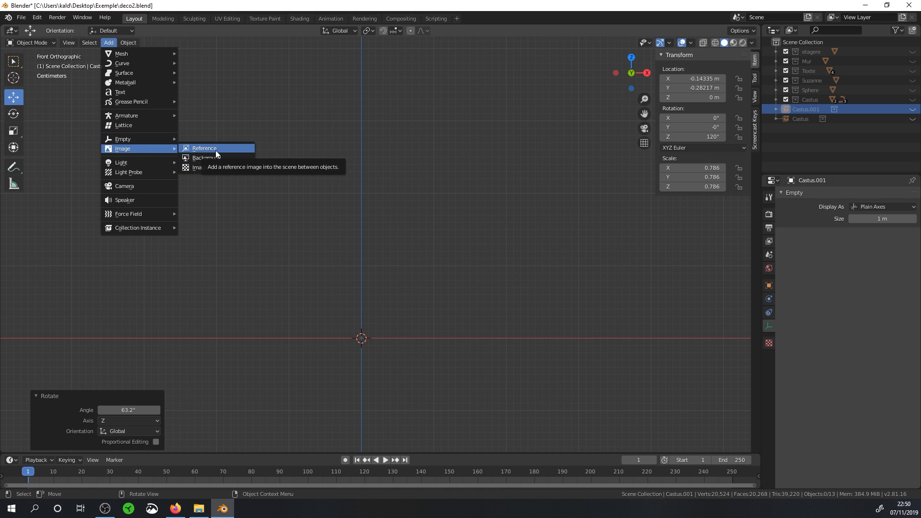
left_click(216, 150)
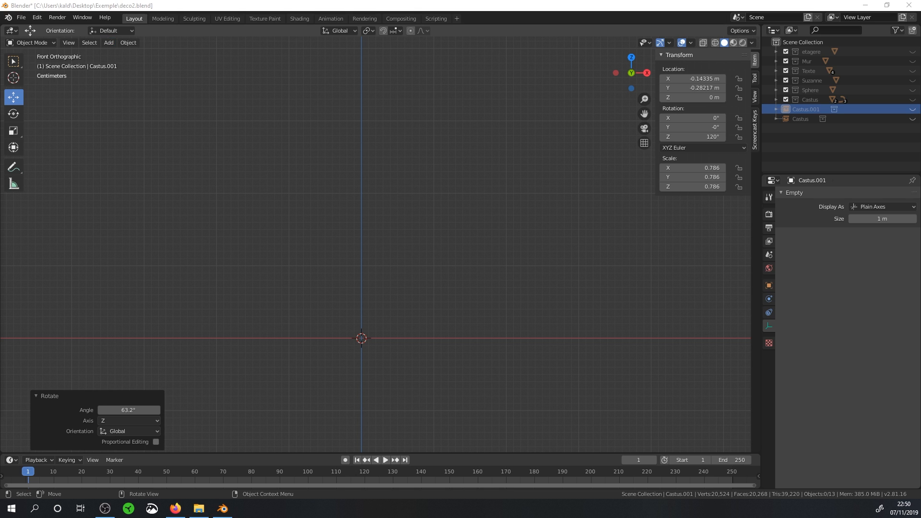
left_click(408, 205)
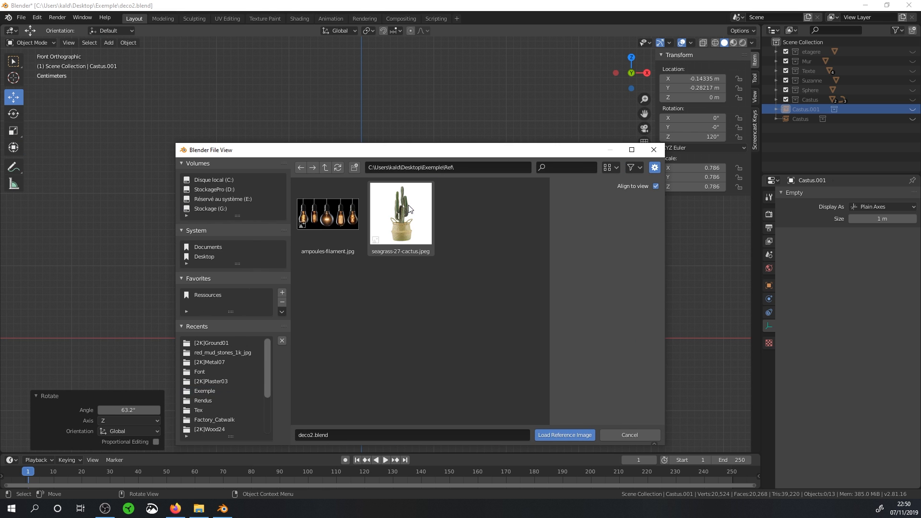
double_click(342, 219)
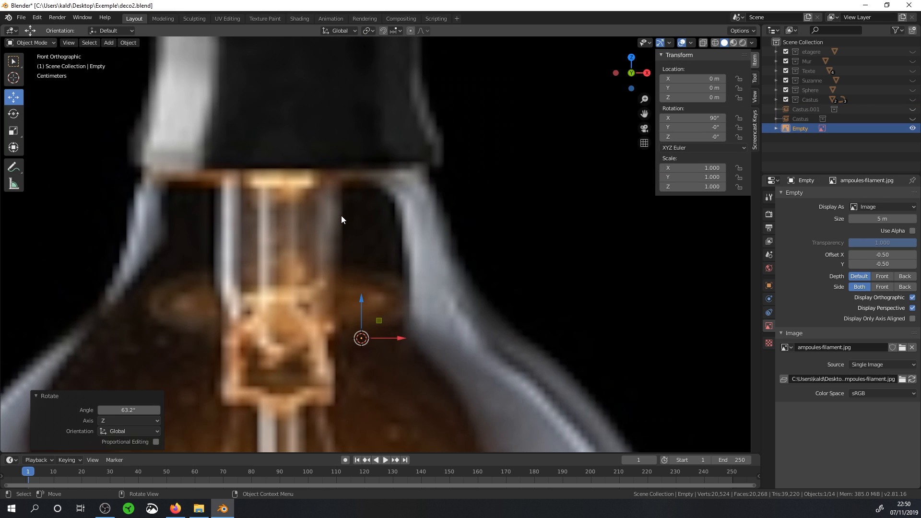
Clear the reference image's rotation, and stand it upright again by rotating it 90° around the global X axis.
scroll(368, 264, "down", 4)
scroll(370, 272, "down", 5)
middle_click_drag(402, 263, 354, 272)
scroll(359, 264, "up", 2)
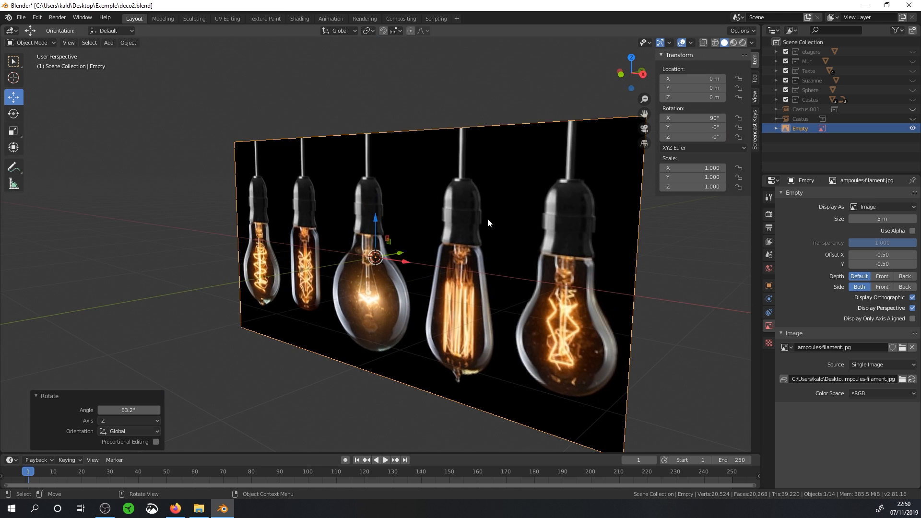
middle_click_drag(445, 232, 387, 231)
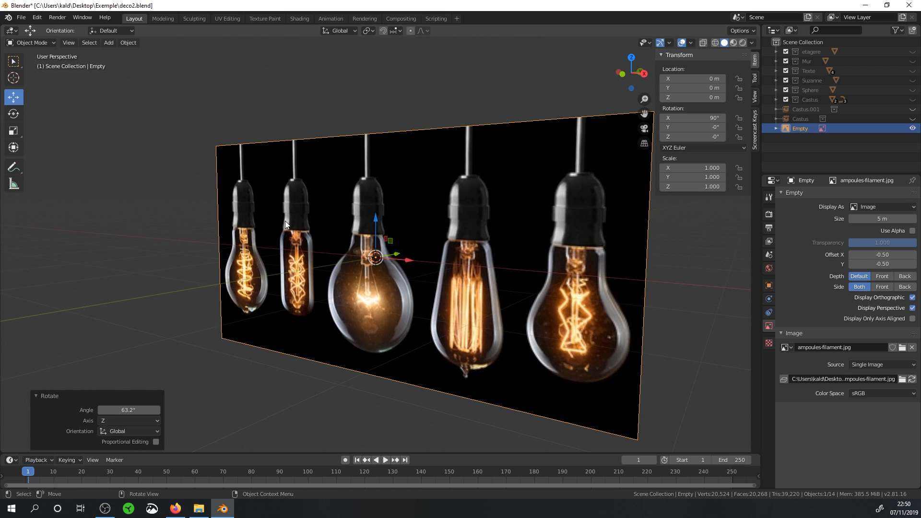
middle_click_drag(286, 222, 307, 225)
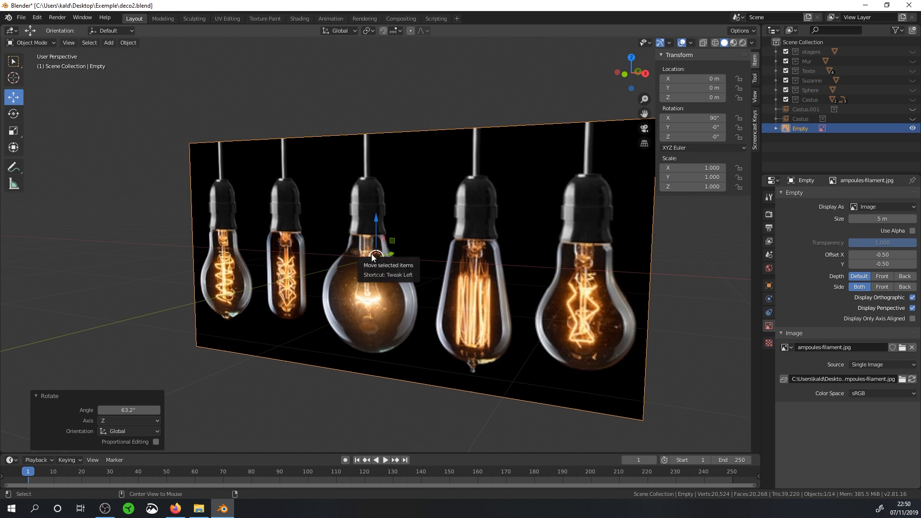
key("alt+r")
middle_click_drag(376, 258, 400, 273)
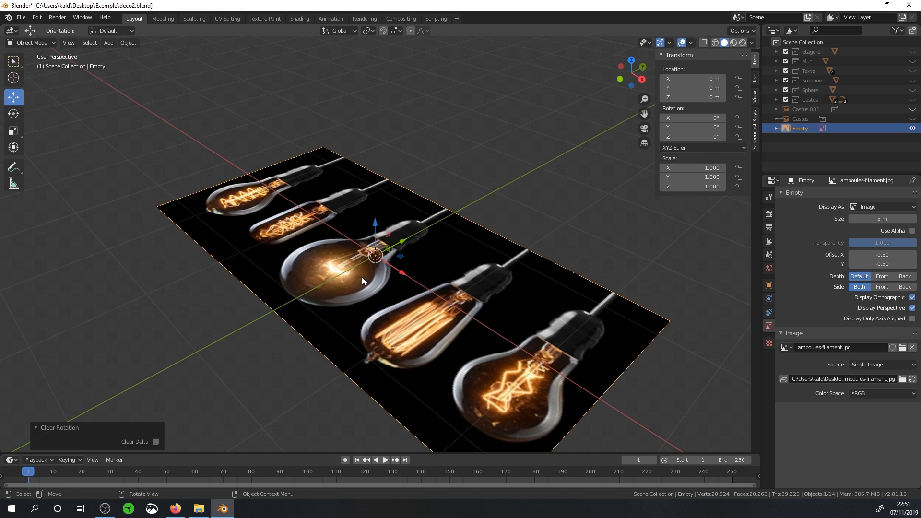
key("r")
key("x")
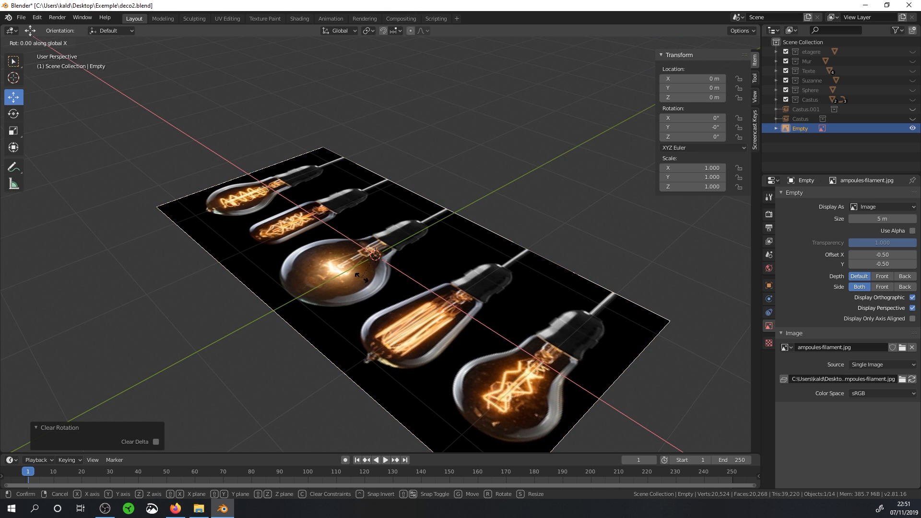
key("9")
key("0")
key("Return")
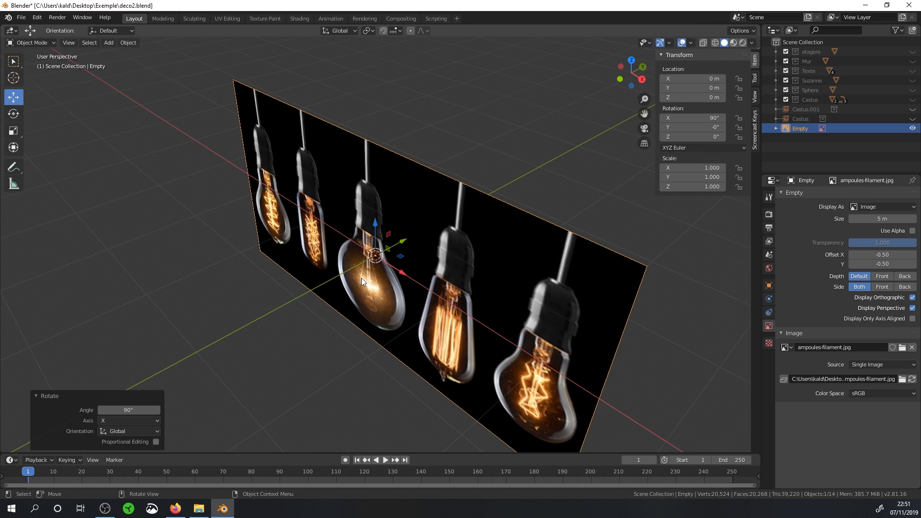
In front view, move the reference image to about X -1.03 m, Z -0.233 m, centring the fourth bulb's glass neck on the origin.
key("KP_1")
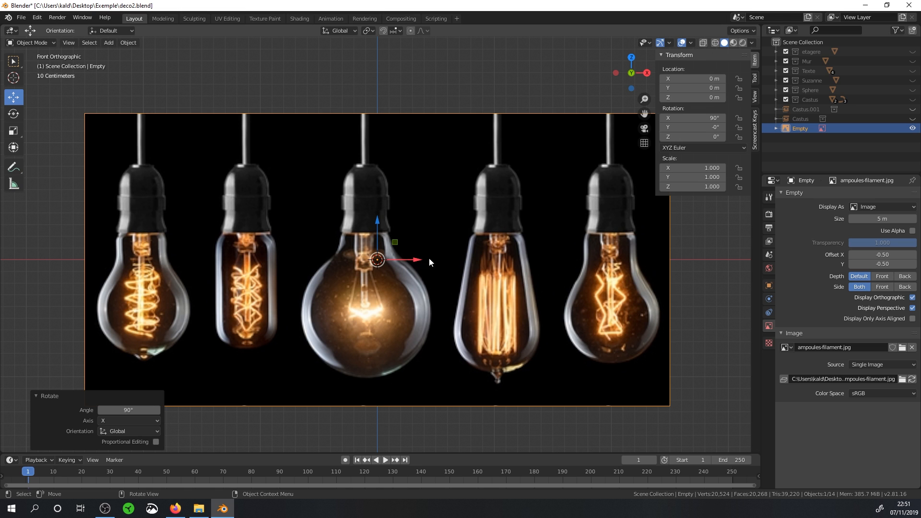
left_click_drag(419, 257, 297, 274)
scroll(372, 271, "up", 2)
left_click_drag(211, 242, 198, 271)
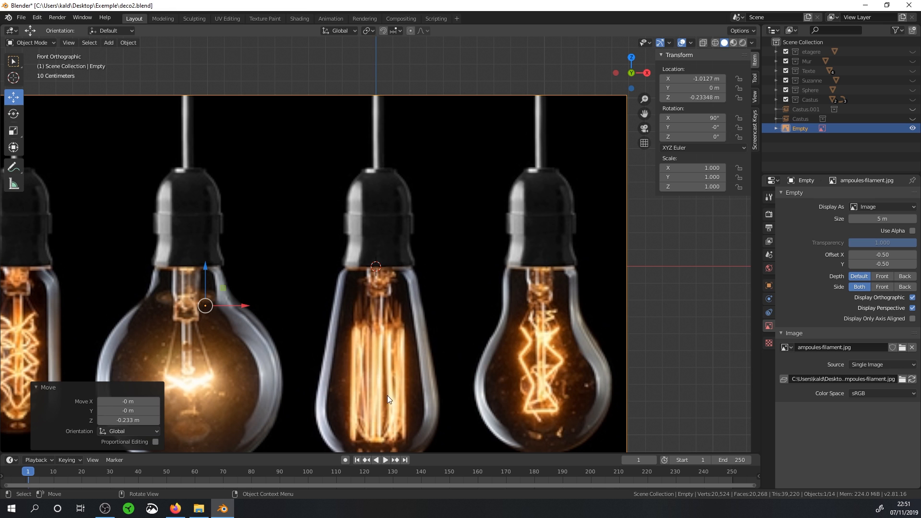
left_click_drag(242, 305, 242, 306)
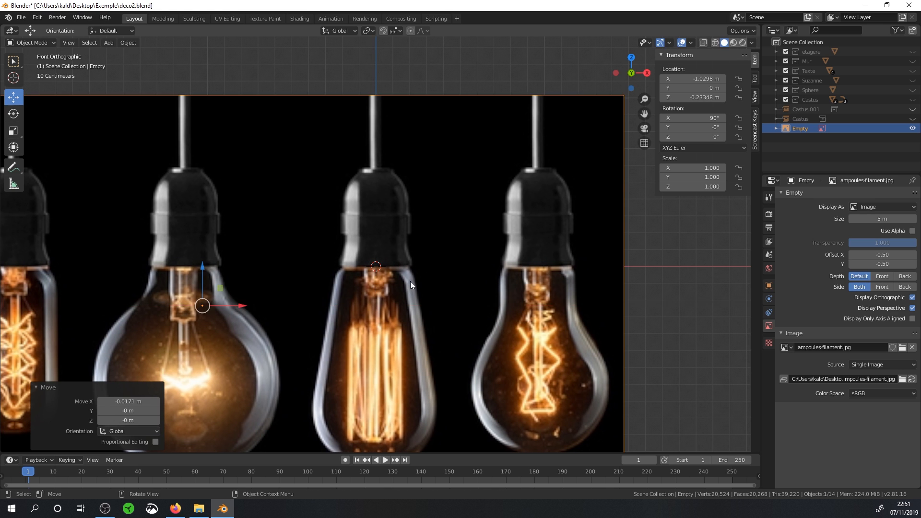
Add a Bezier curve at the world origin over the reference bulb and enter Edit Mode on it.
scroll(409, 320, "down", 2)
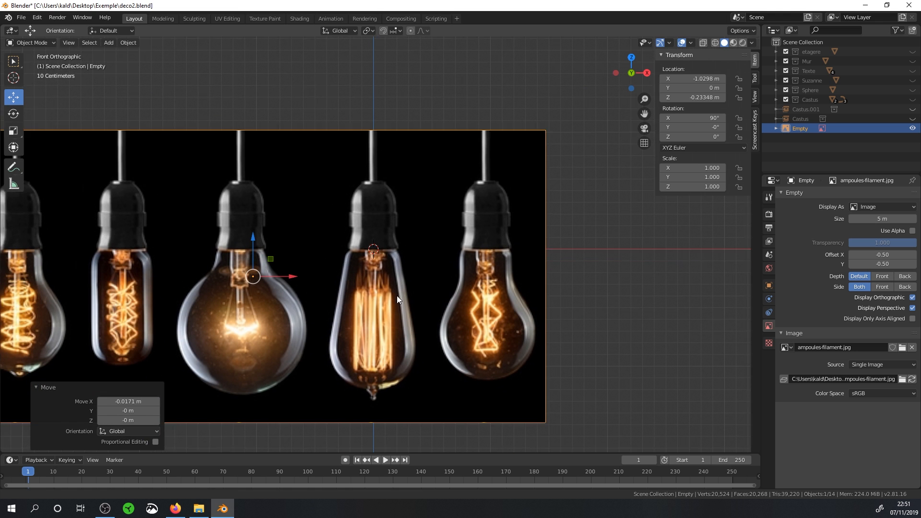
scroll(379, 266, "up", 2)
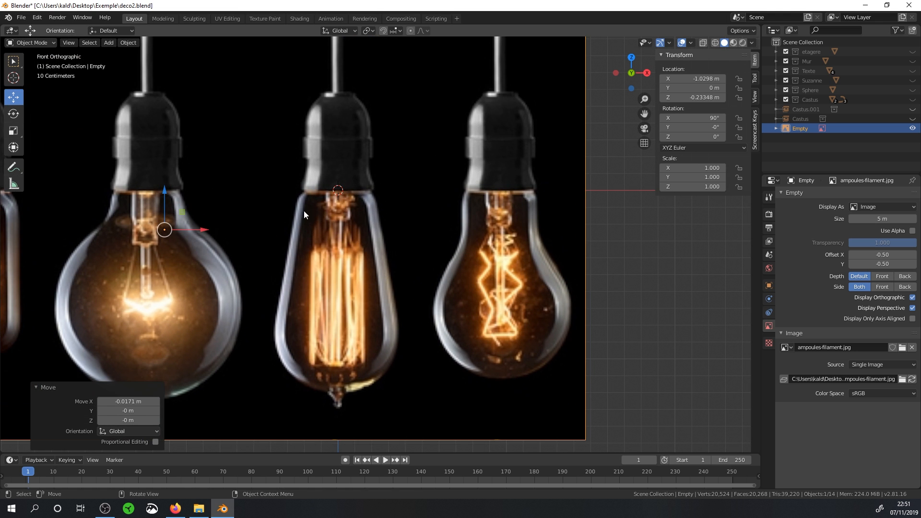
scroll(280, 226, "down", 2)
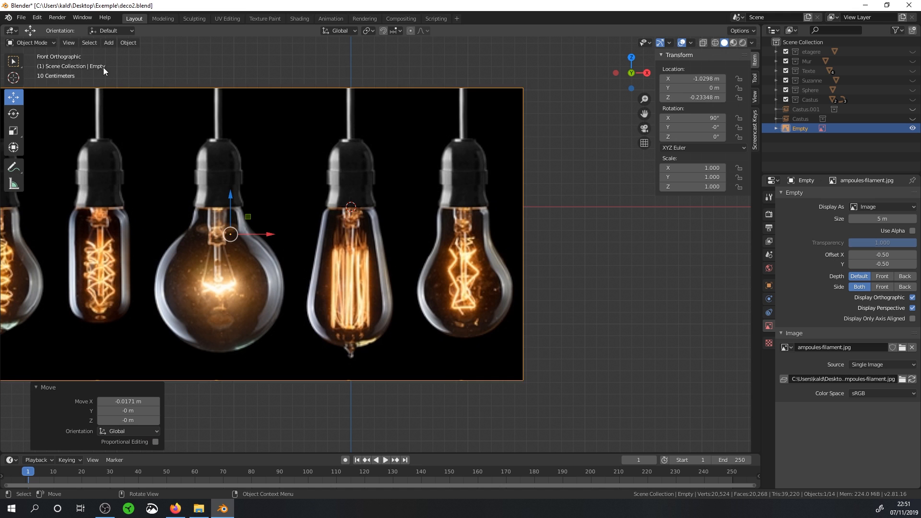
scroll(345, 245, "up", 2)
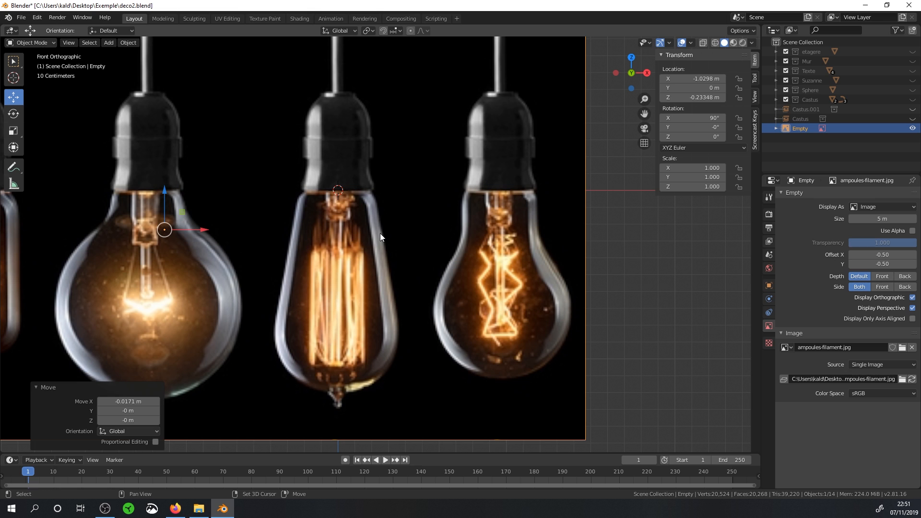
left_click(108, 42)
mouse_move(120, 64)
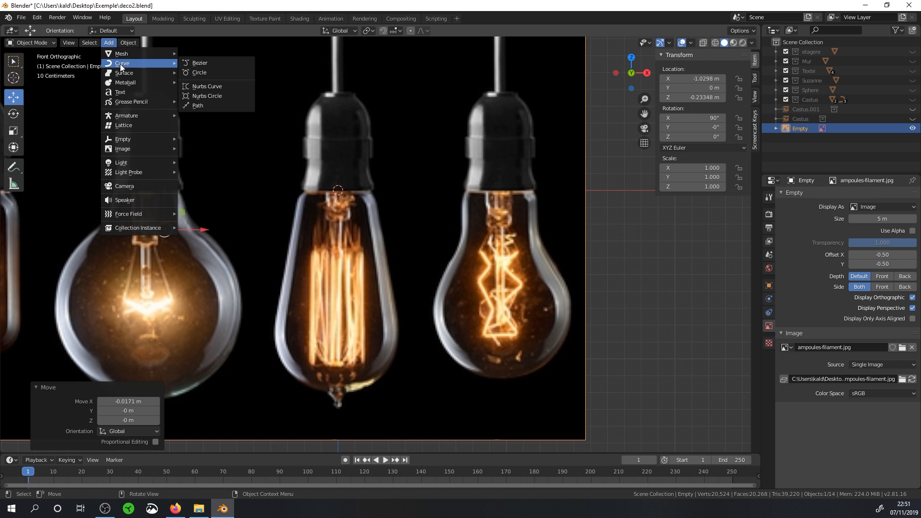
left_click(192, 67)
scroll(383, 213, "down", 5)
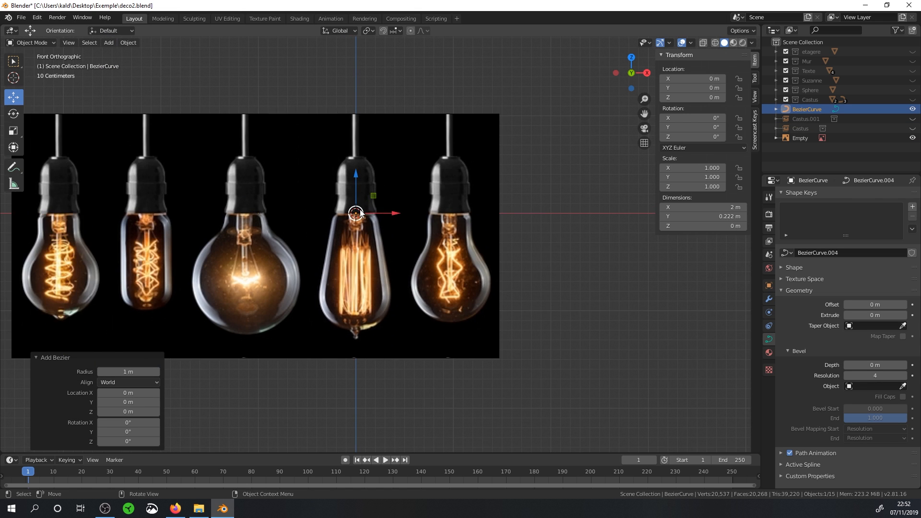
key("Tab")
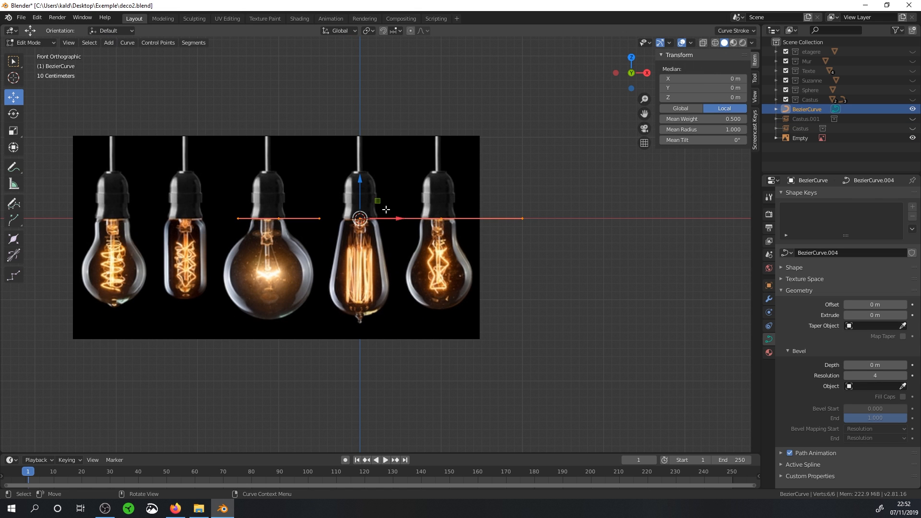
scroll(383, 211, "up", 2)
left_click(36, 45)
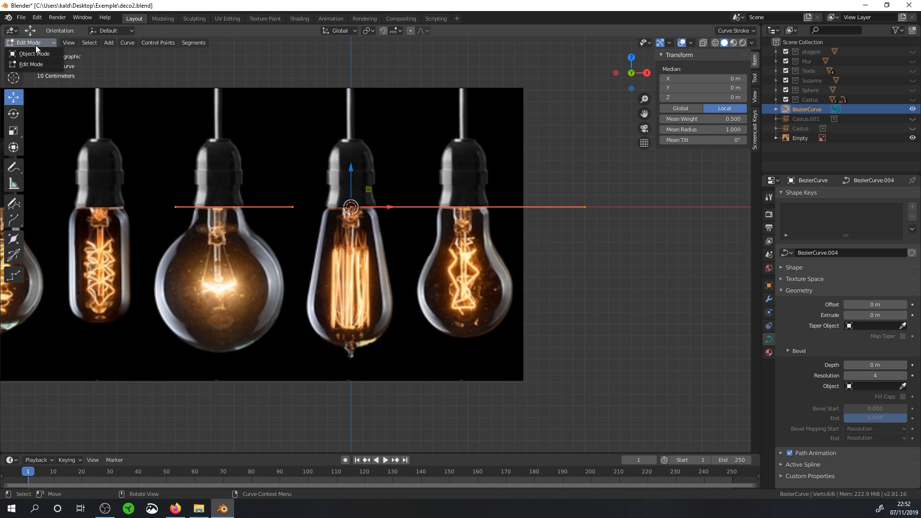
Delete the curve's control point at X 1 m and select the remaining control point at X -1 m.
middle_click_drag(411, 219, 404, 318)
left_click(438, 250)
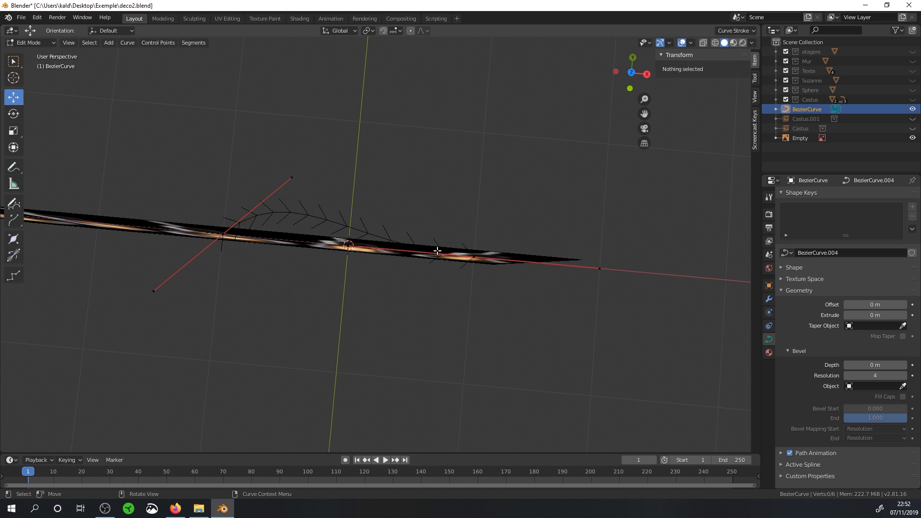
left_click(473, 257)
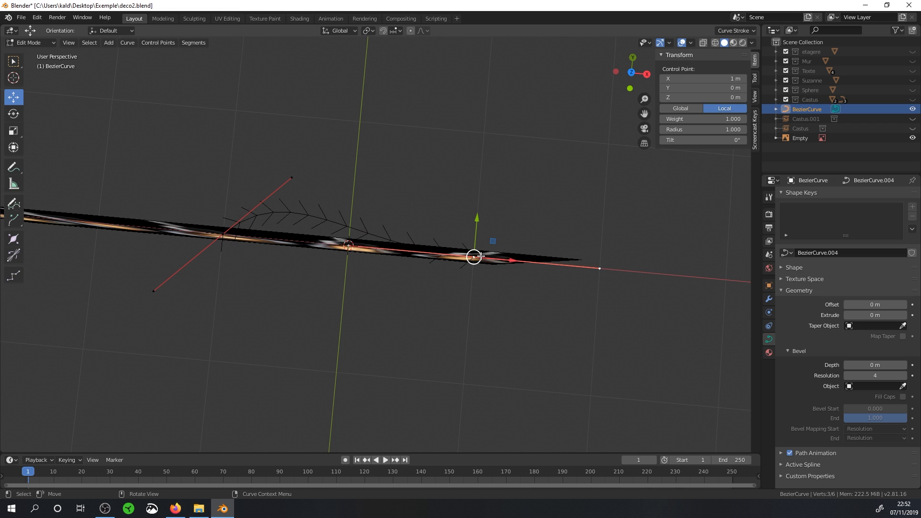
middle_click_drag(454, 260, 451, 248)
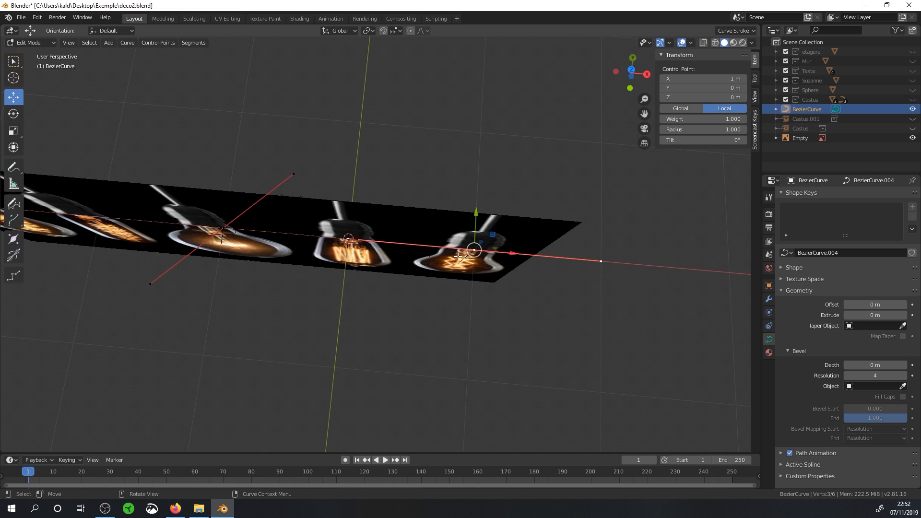
key("x")
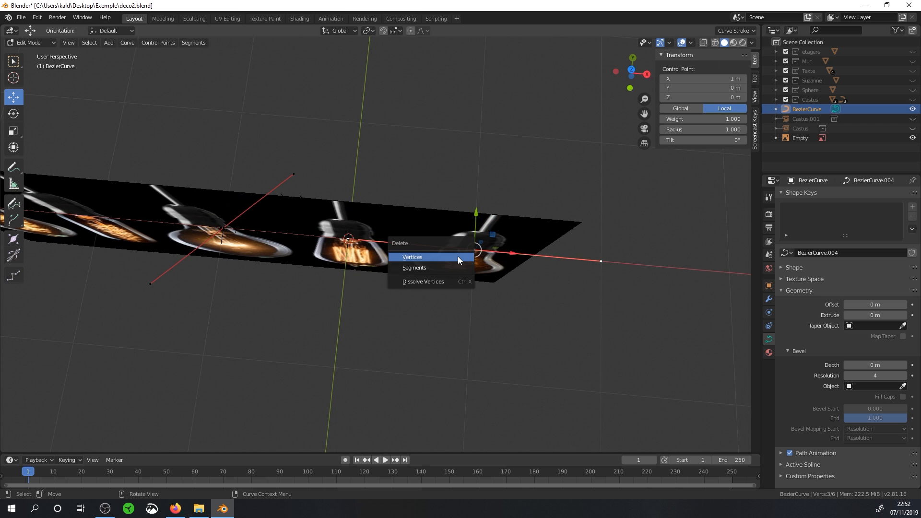
left_click(458, 256)
left_click(224, 230)
middle_click_drag(224, 229, 294, 211)
scroll(294, 211, "up", 2)
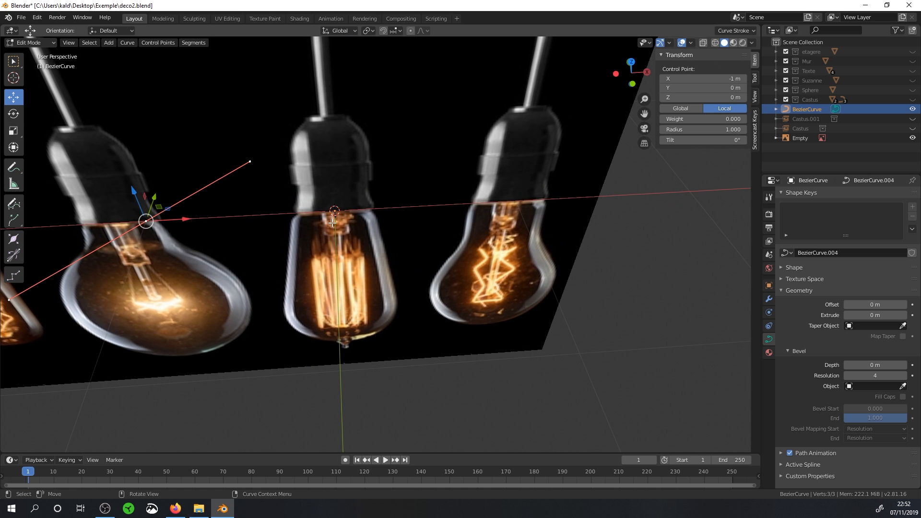
Check the curve object's location in Object Mode and the 3D cursor's location, and return to Edit Mode.
key("Tab")
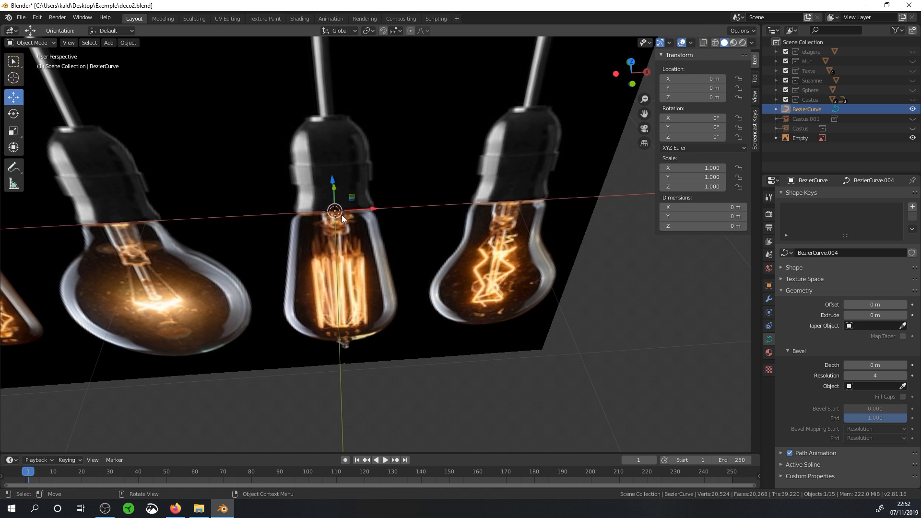
middle_click_drag(344, 215, 341, 223)
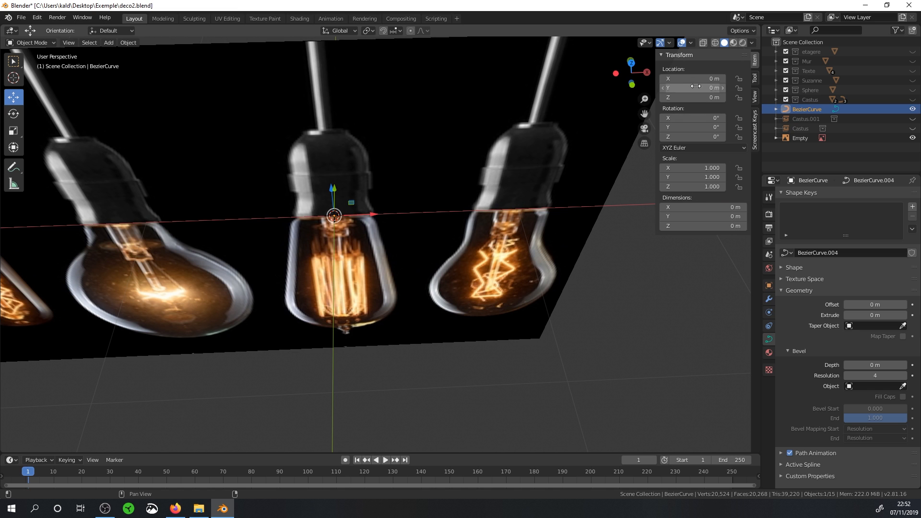
middle_click_drag(434, 207, 420, 202)
key("Tab")
key("Tab")
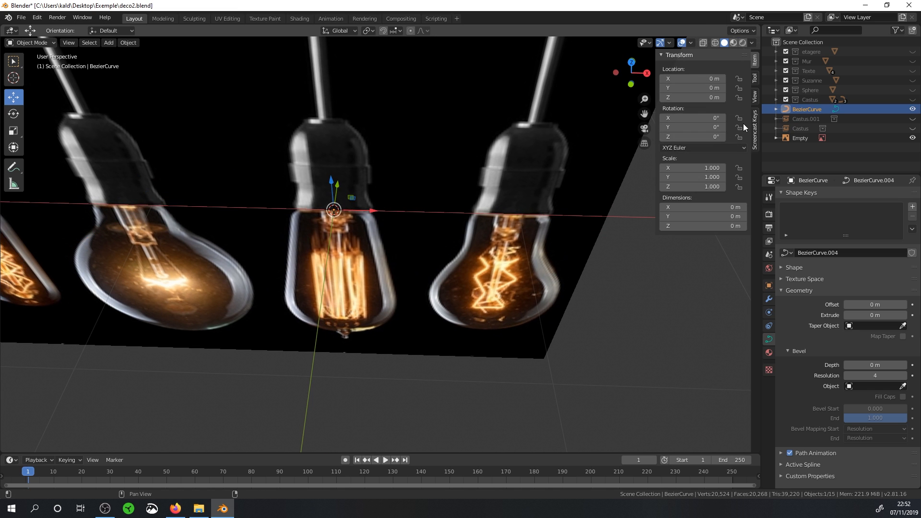
left_click(754, 96)
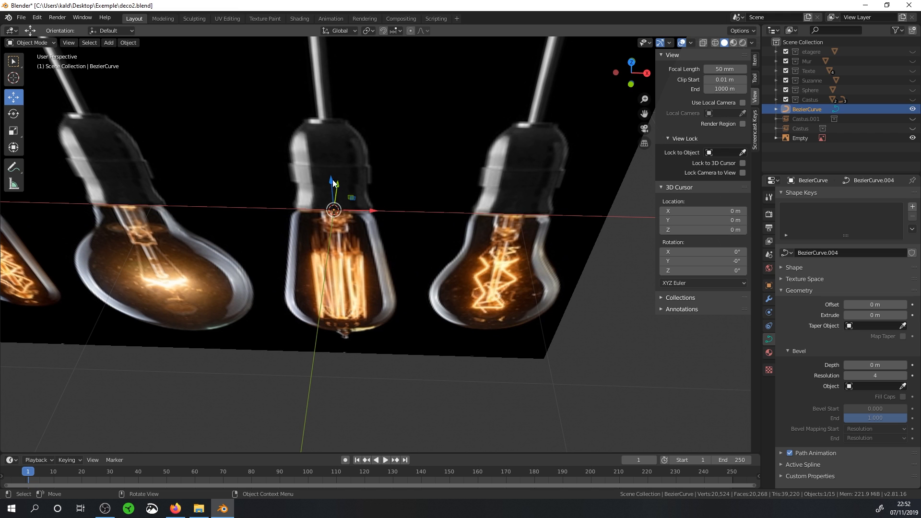
key("Tab")
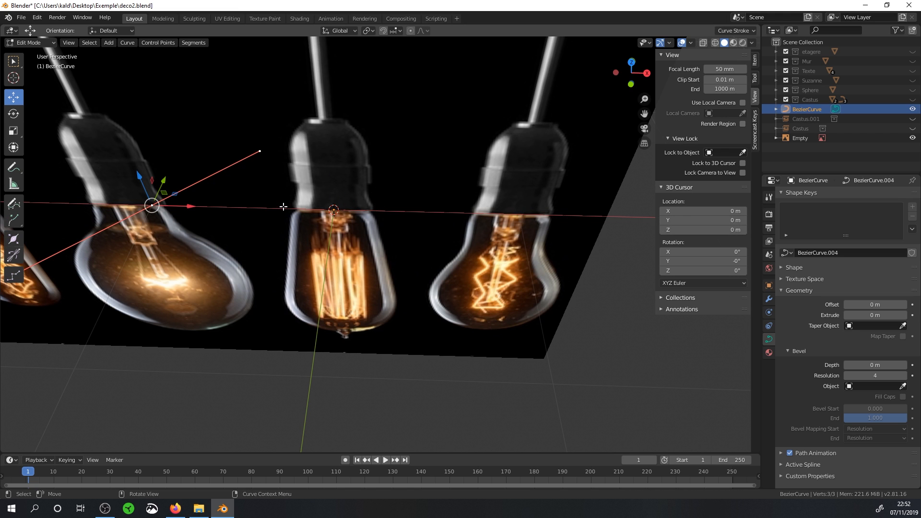
Try snapping the remaining control point to the 3D cursor without keeping the handle offset.
key("shift+s")
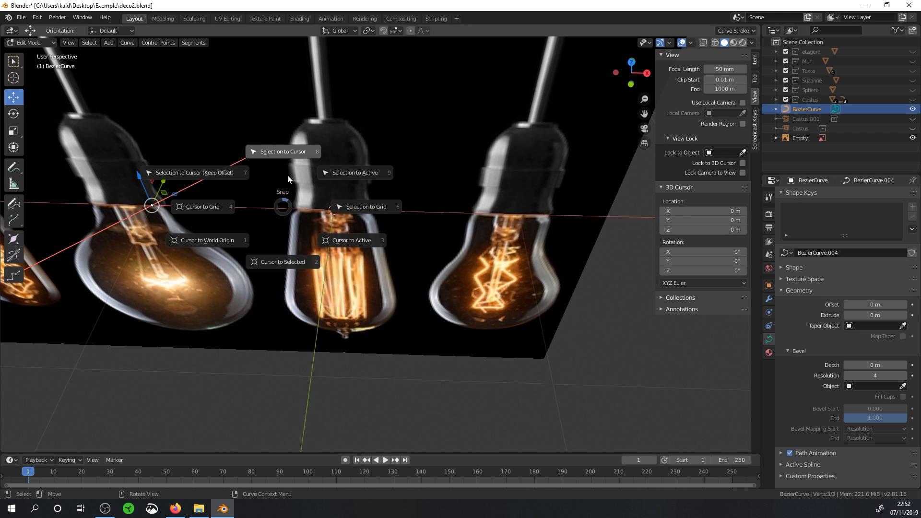
left_click(278, 153)
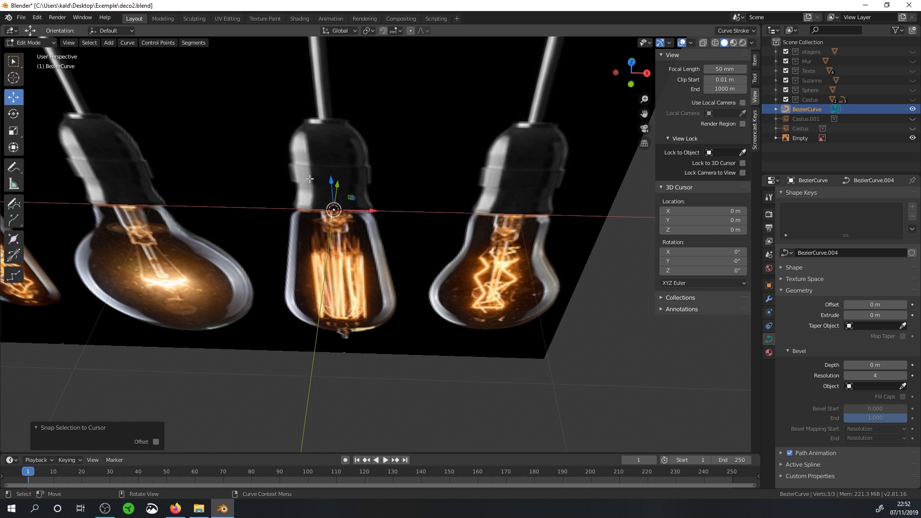
key("ctrl+z")
Snap the remaining control point to the 3D cursor at the origin, keeping the offset of its handles.
key("shift+s")
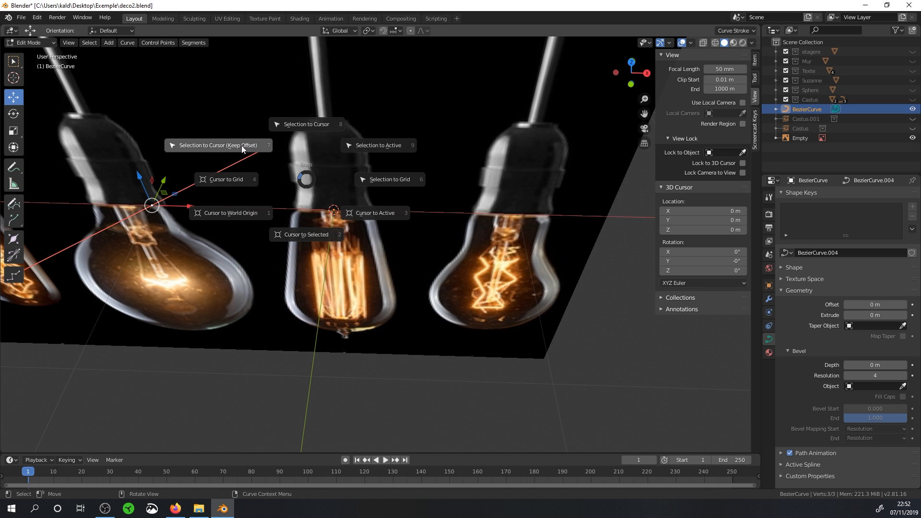
left_click(214, 145)
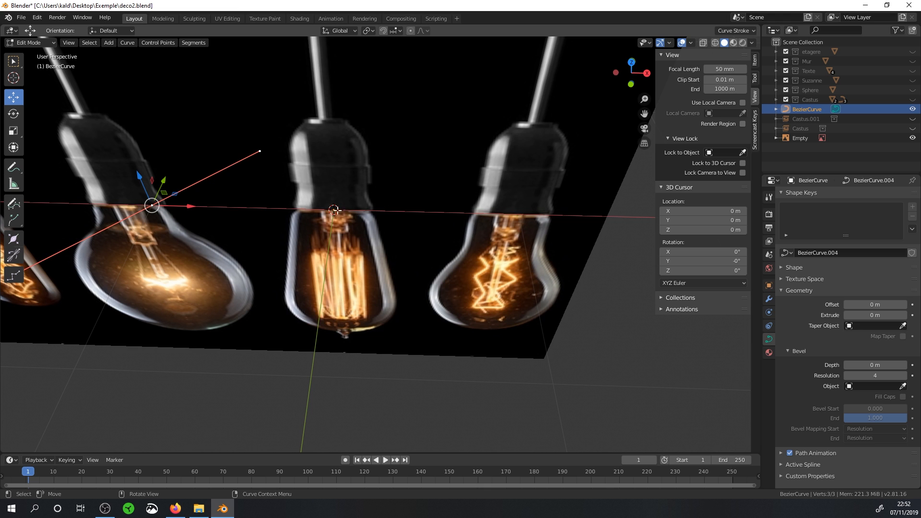
left_click(152, 205)
key("shift")
key("shift+s")
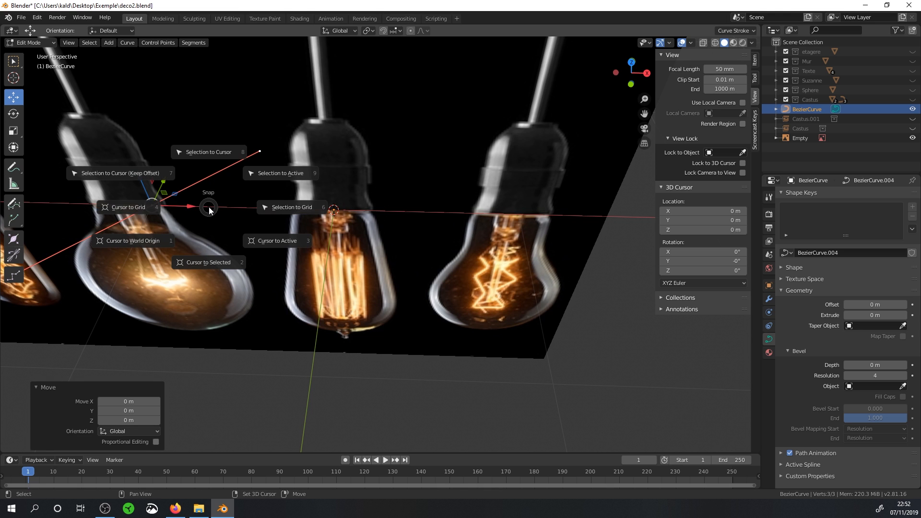
left_click(143, 173)
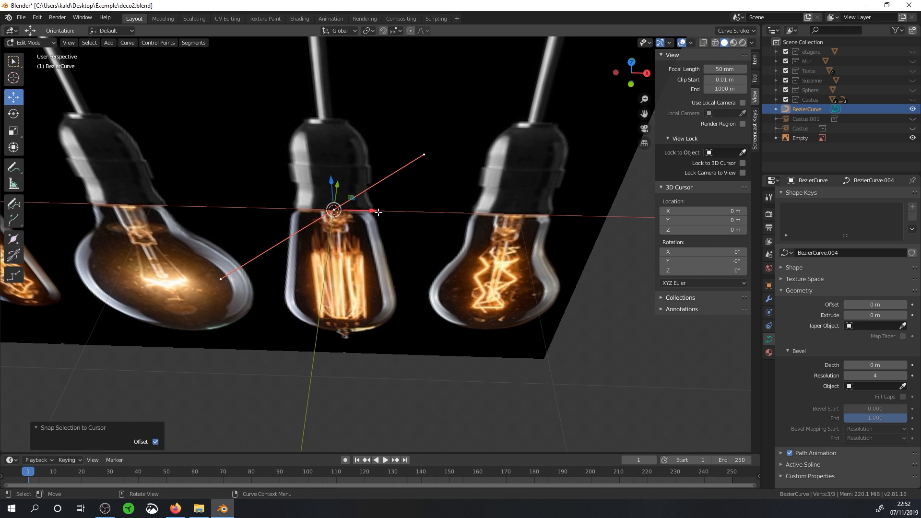
Flatten the control point's handles onto the X axis by scaling them to 0 along Y.
middle_click_drag(379, 212, 379, 186)
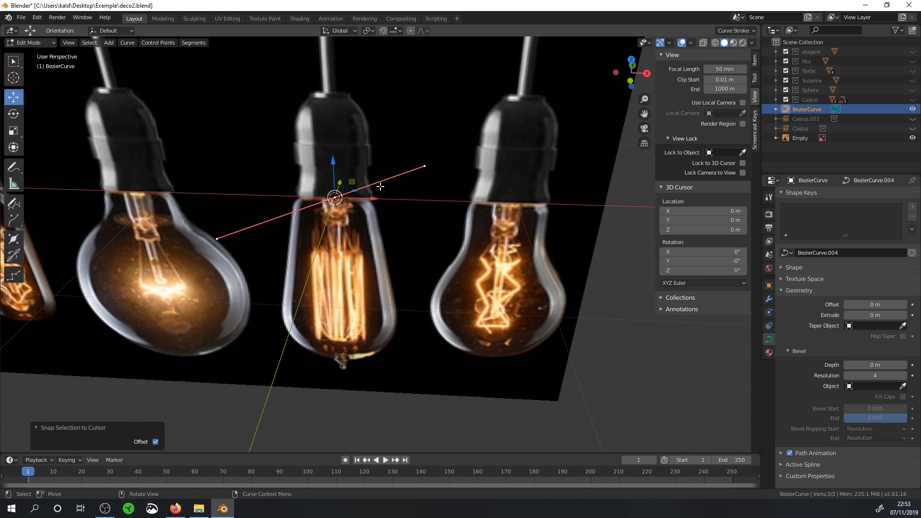
key("KP_3")
key("KP_1")
middle_click_drag(397, 189, 408, 259)
key("s")
key("y")
key("0")
key("Return")
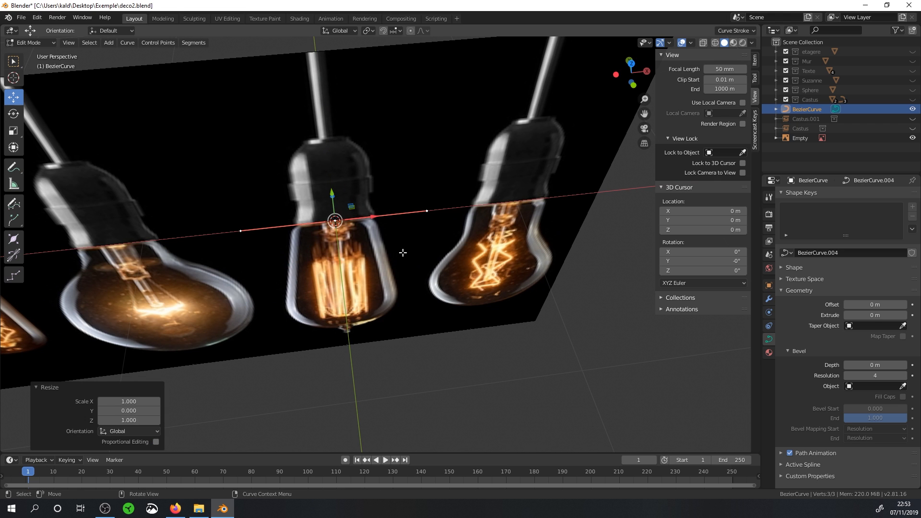
In front view, scale the control point's handles down to about 0.119 over the bulb's neck.
key("KP_1")
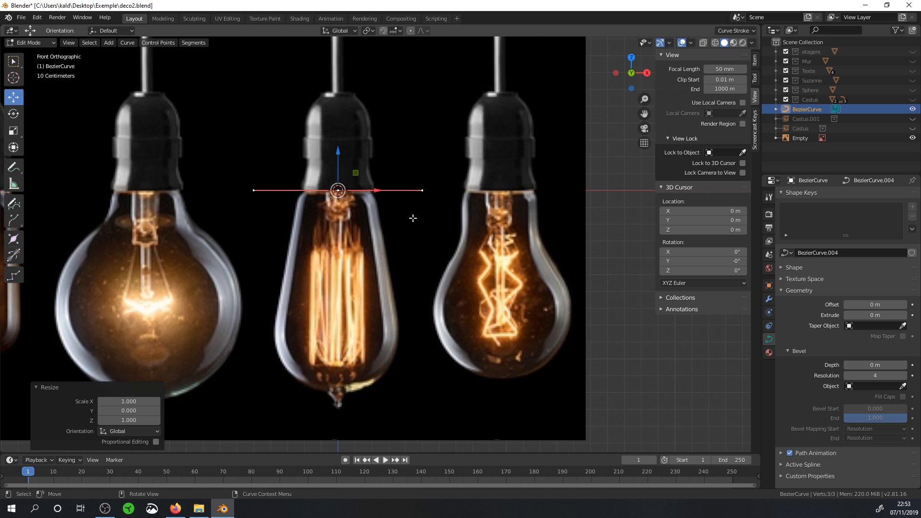
scroll(407, 202, "up", 5)
key("s")
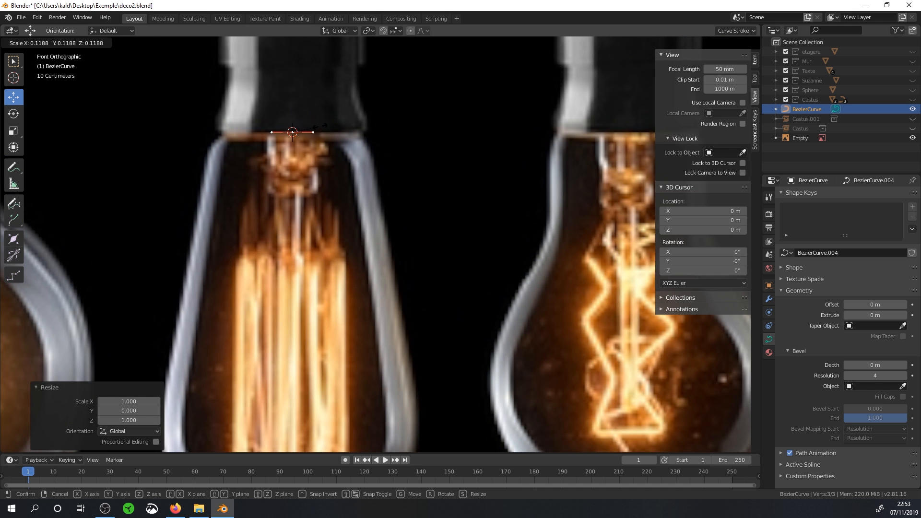
left_click(318, 125)
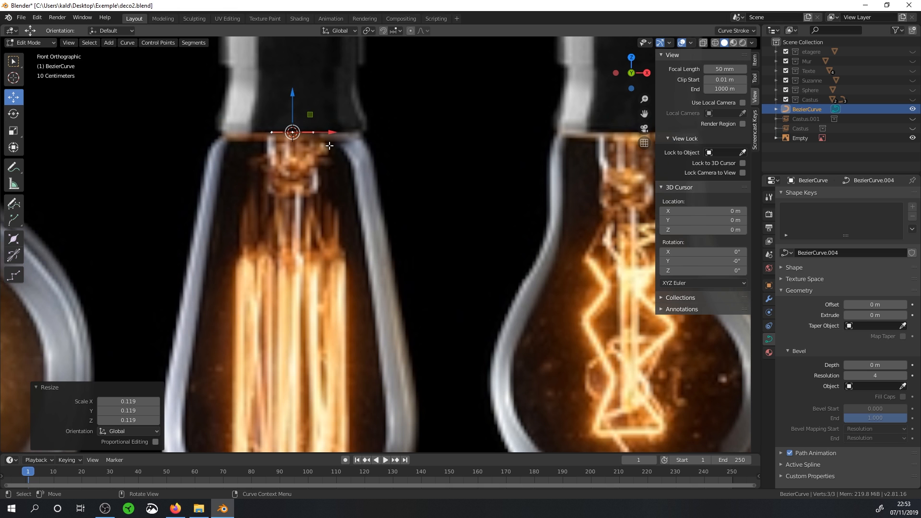
Extrude a point about 0.196 m along X to the glass neck's edge, and another about 1.2 m down to near the bulb's tip.
key("e")
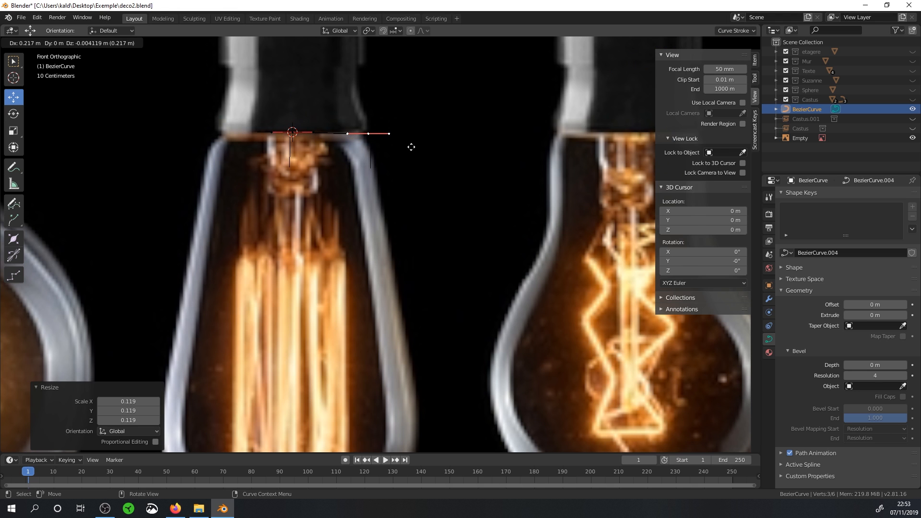
left_click(403, 146)
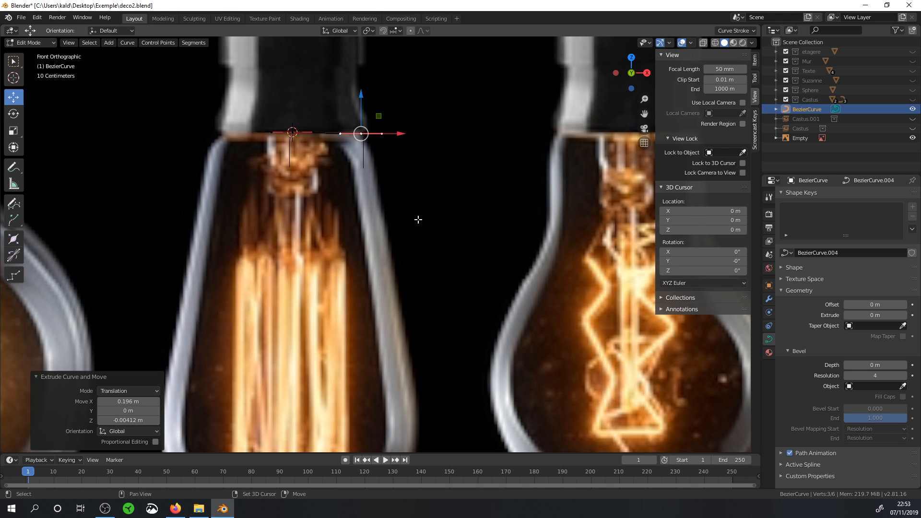
middle_click_drag(417, 217, 388, 143, "shift")
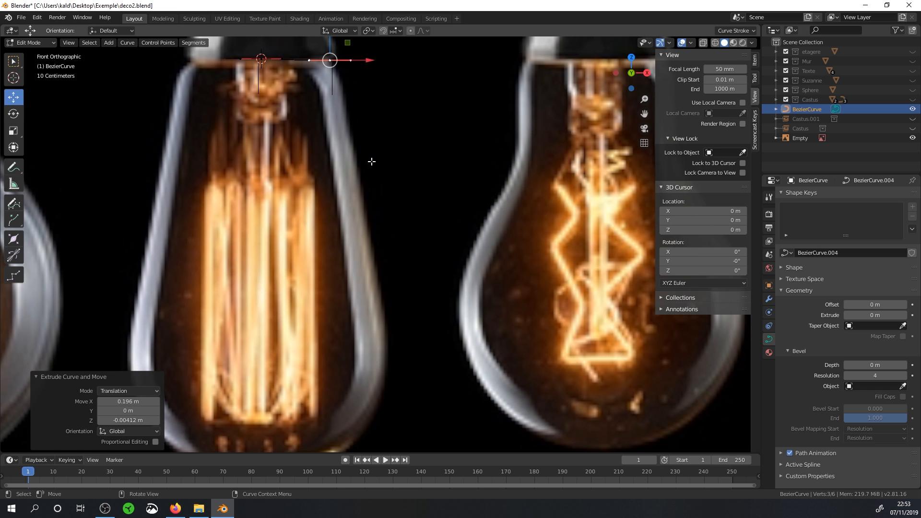
key("e")
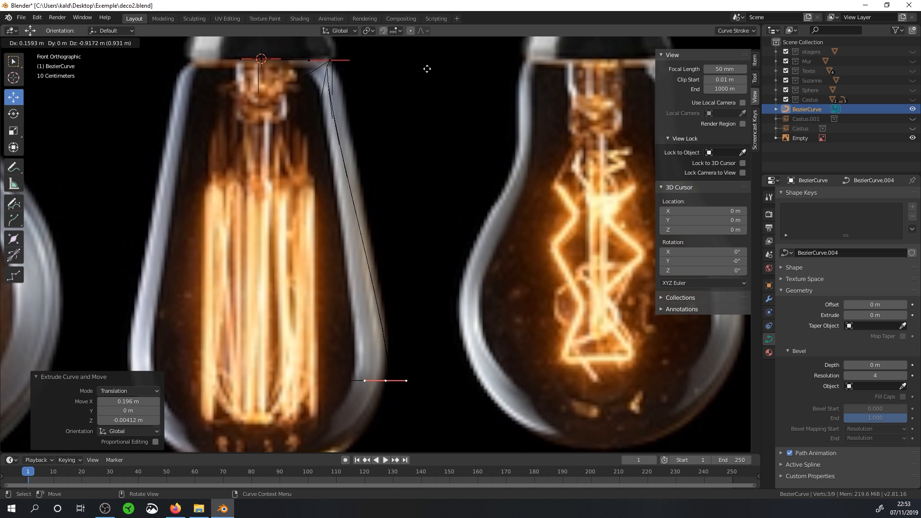
left_click(360, 148)
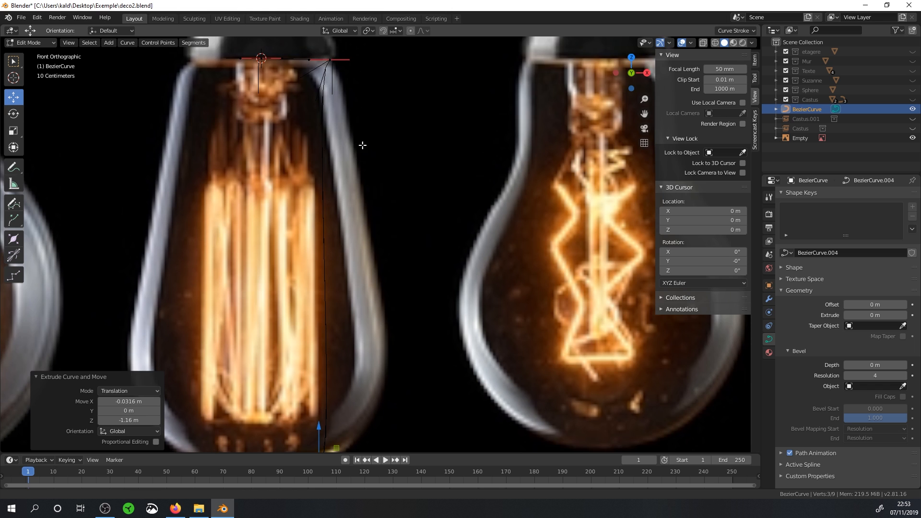
middle_click_drag(362, 145, 352, 22, "shift")
left_click_drag(328, 323, 291, 340)
scroll(317, 316, "down", 4)
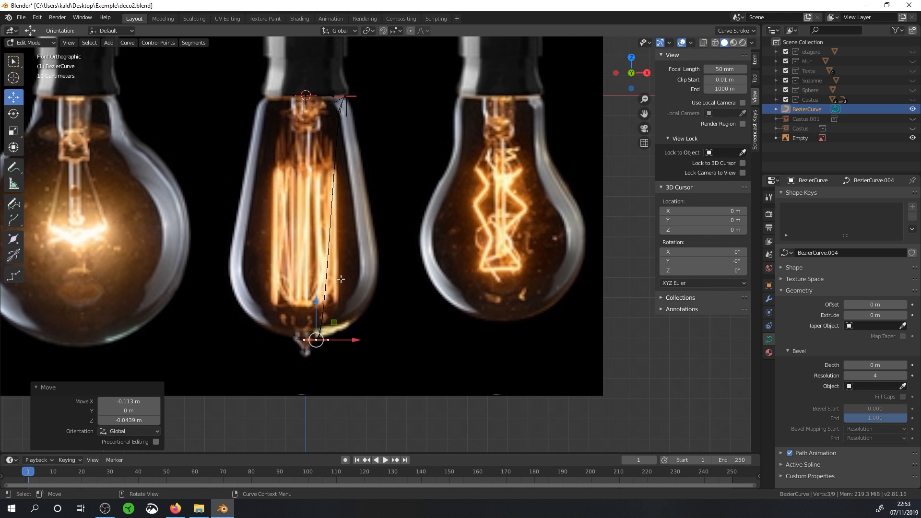
In Object Mode, enable Use Alpha on the reference image and set its transparency to about 0.236.
key("Tab")
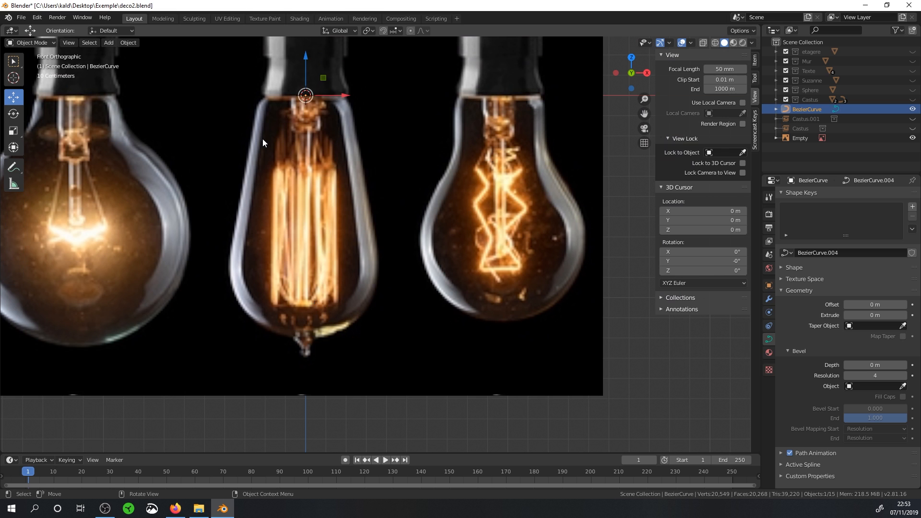
left_click(440, 229)
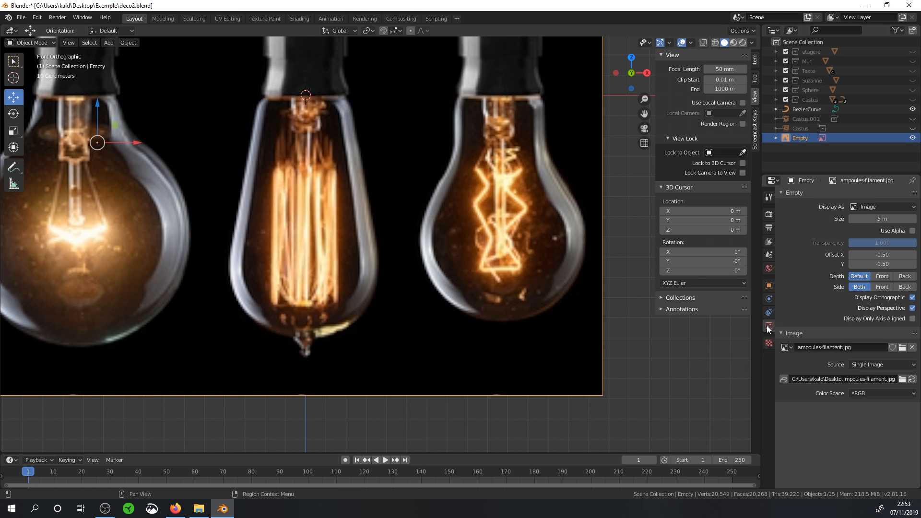
left_click(912, 231)
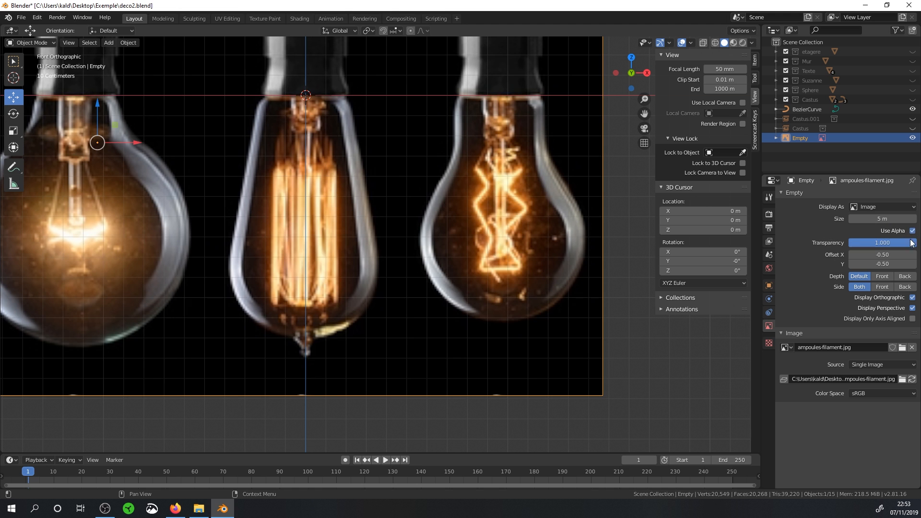
left_click_drag(908, 247, 867, 246)
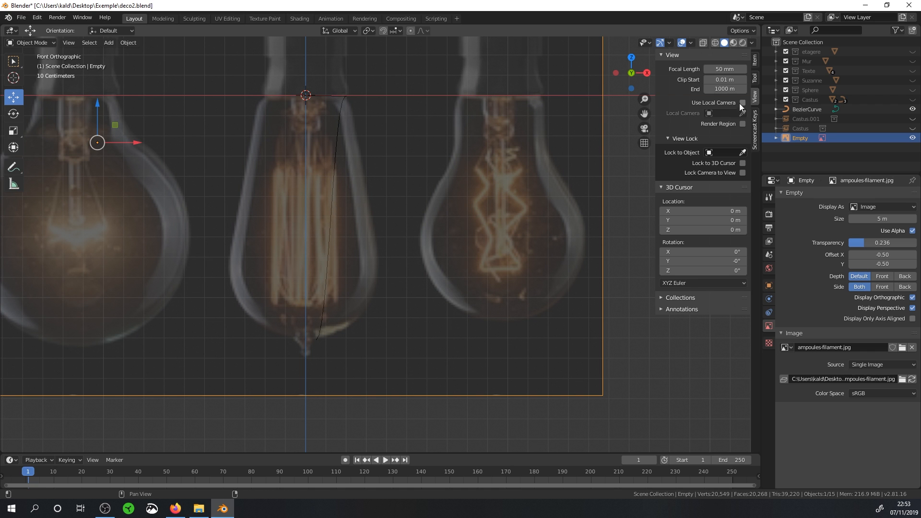
Select the Bezier curve object and rename it BulbeAmpoule.
left_click(797, 111)
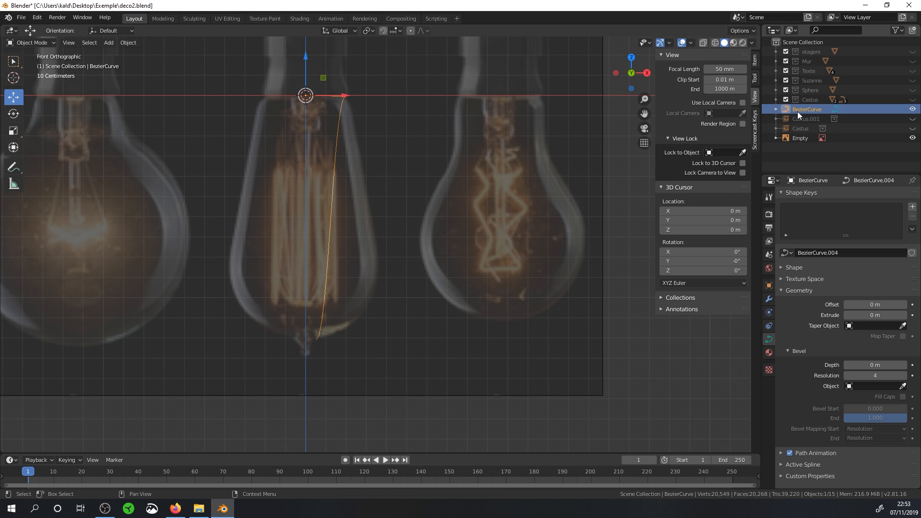
double_click(798, 109)
type("Bulbe")
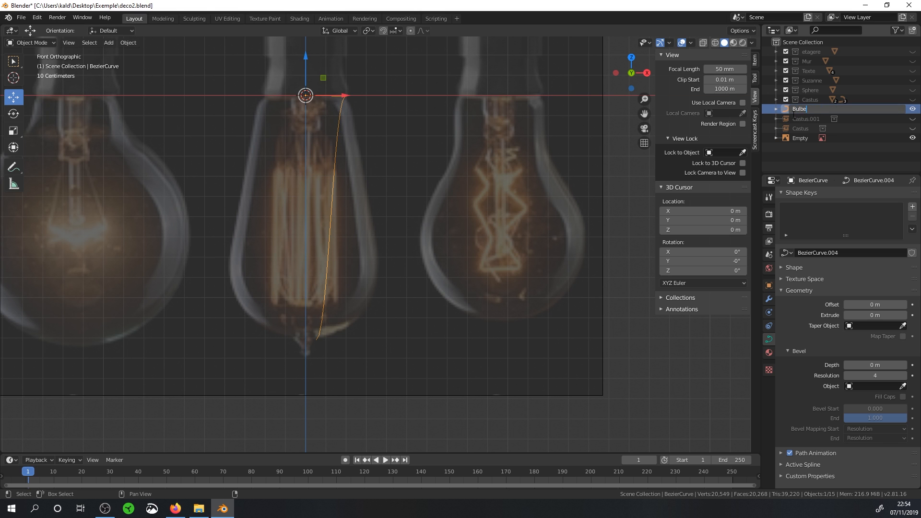
type("Ampoule")
key("Return")
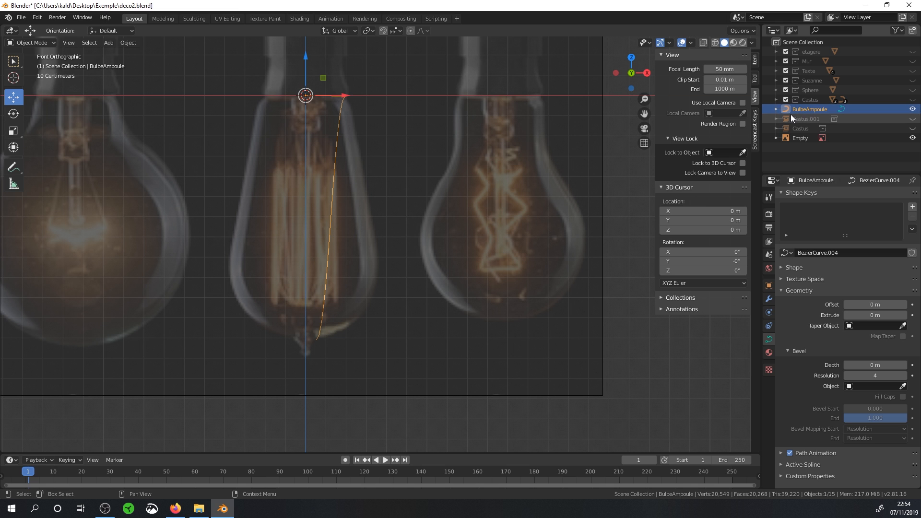
scroll(439, 160, "up", 1)
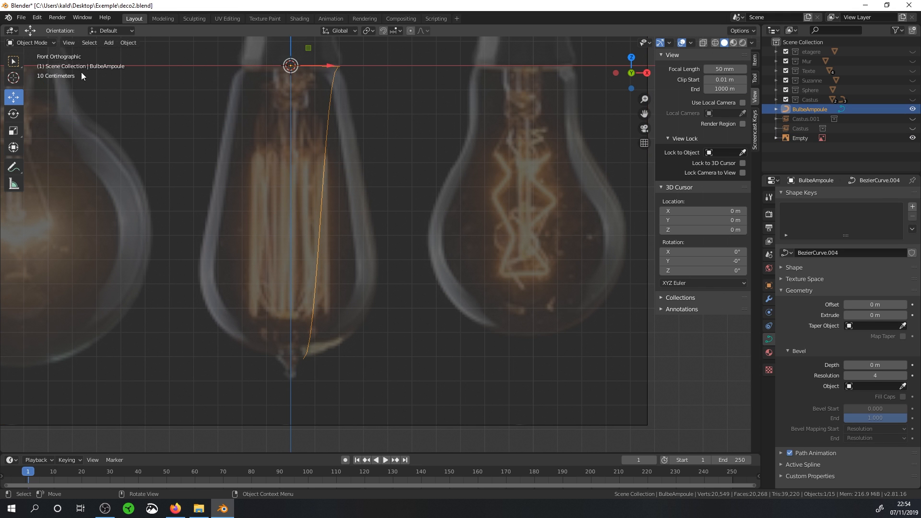
In Edit Mode, rotate BulbeAmpoule's control point at the glass neck's edge by about -133°.
left_click(45, 43)
left_click(31, 62)
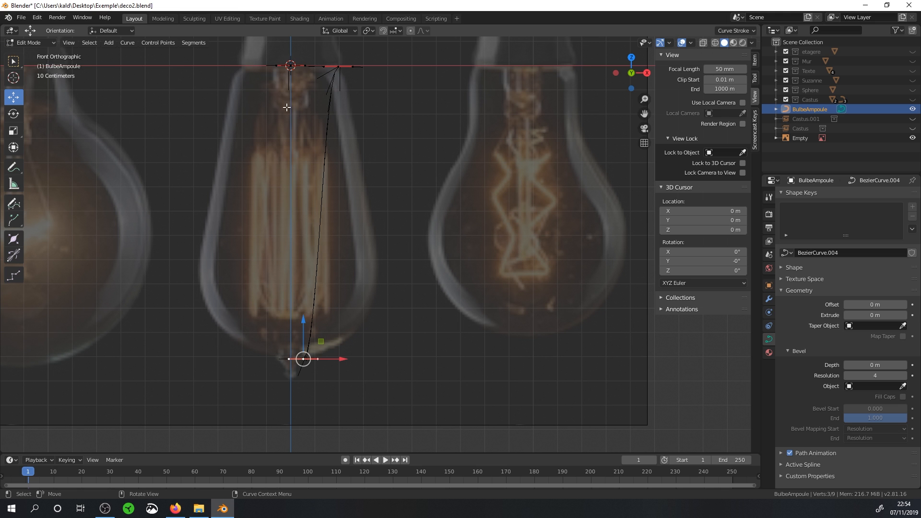
left_click(338, 70)
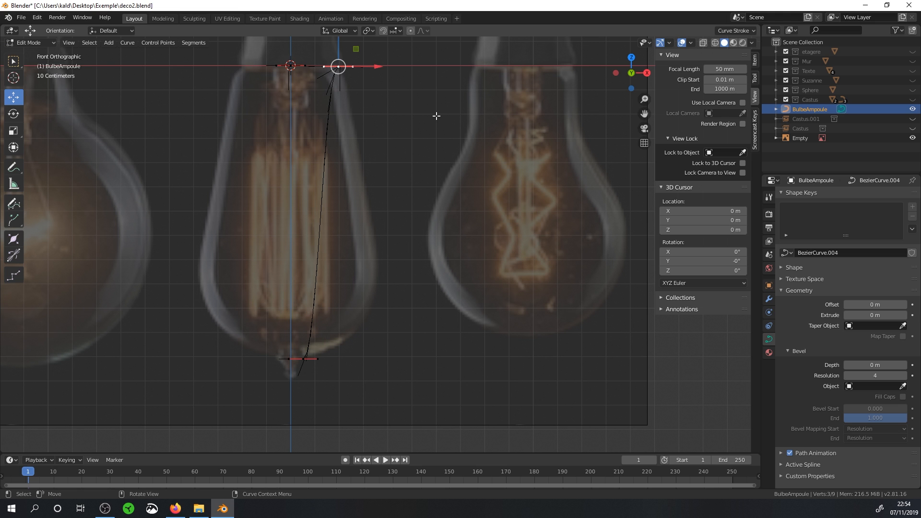
key("r")
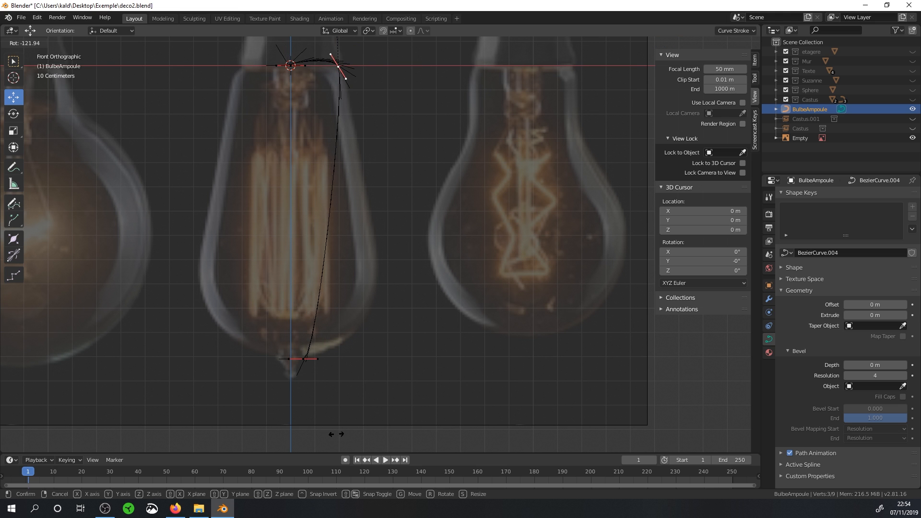
left_click(328, 434)
scroll(346, 248, "up", 4)
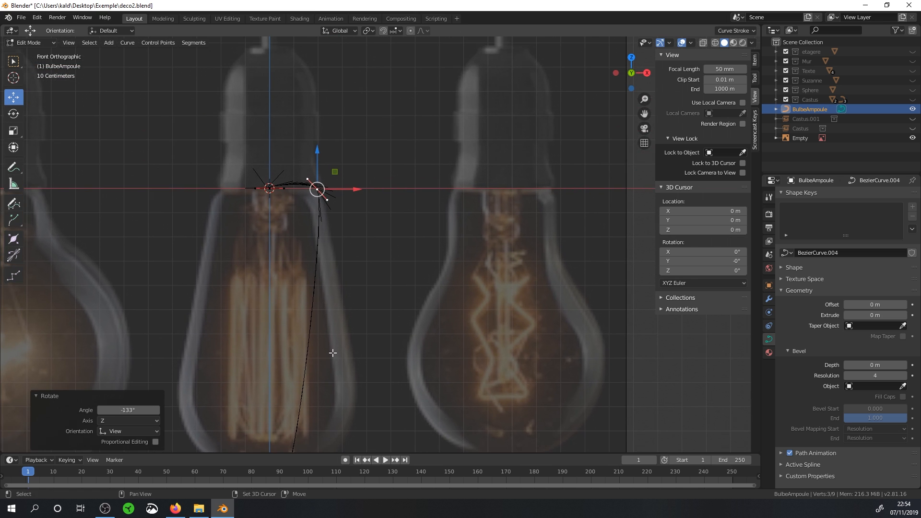
Move the neck-edge control point about 0.025 m down along Z and about 0.0096 m outward along X.
key("g")
key("z")
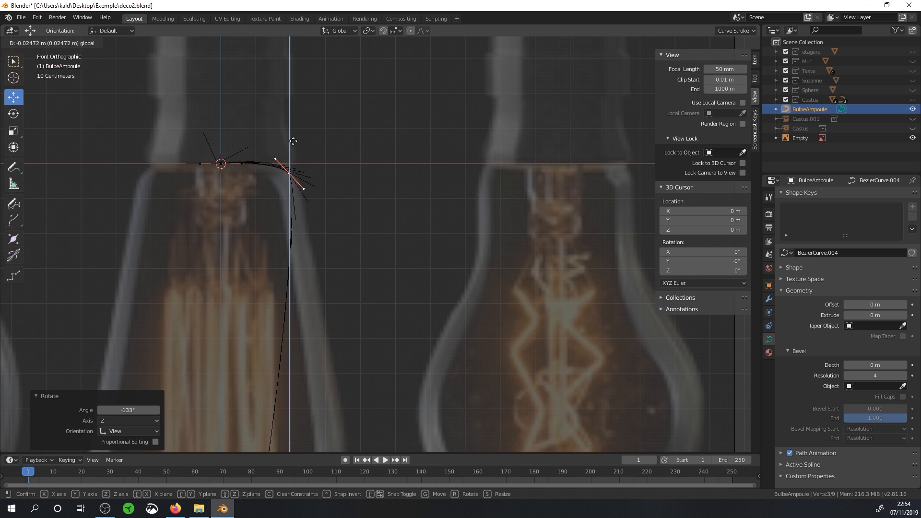
left_click_drag(299, 141, 299, 142)
left_click_drag(312, 173, 316, 177)
Scale up the handles of the control point near the bulb's tip by about 9.449 and angle them nearly horizontal.
middle_click_drag(333, 266, 335, 88, "shift")
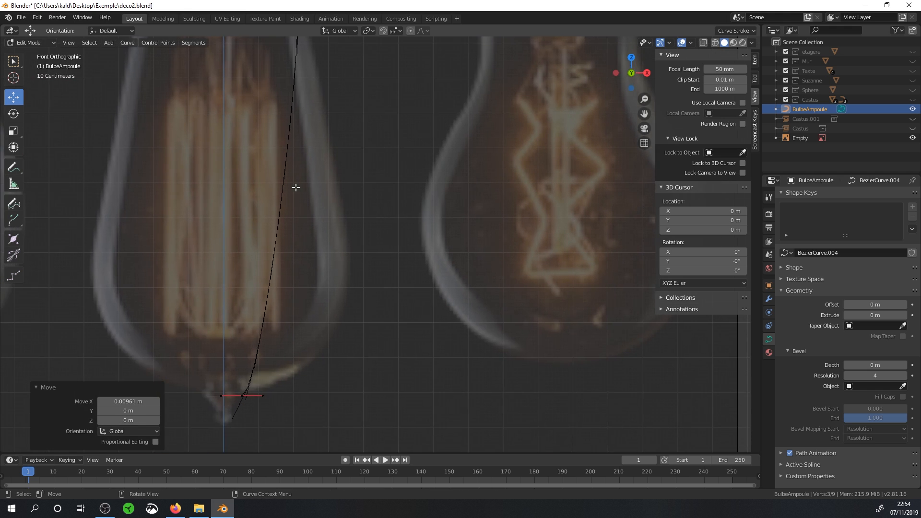
scroll(304, 171, "down", 1)
left_click(271, 374)
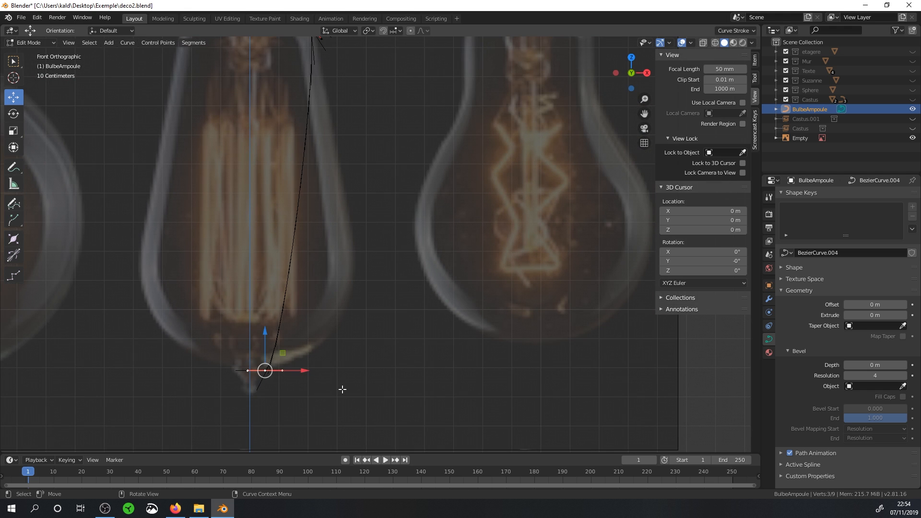
key("r")
left_click(315, 391)
key("s")
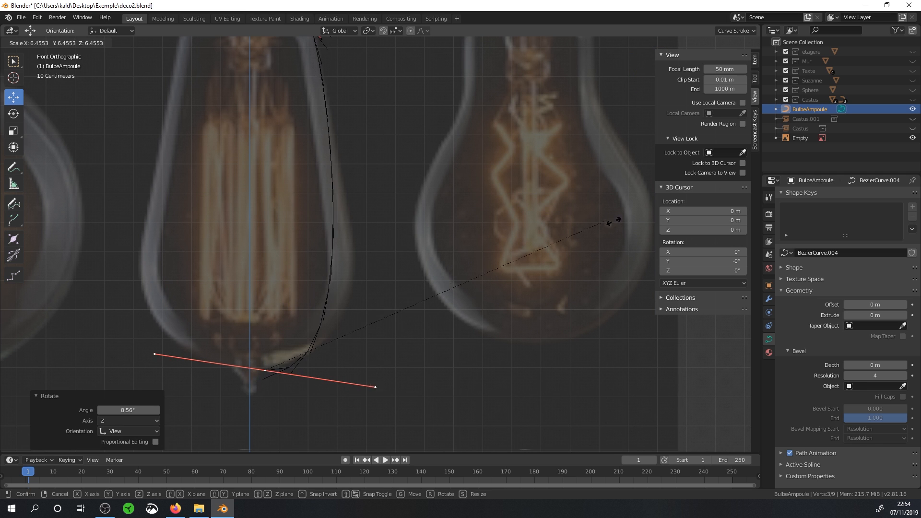
left_click(36, 236)
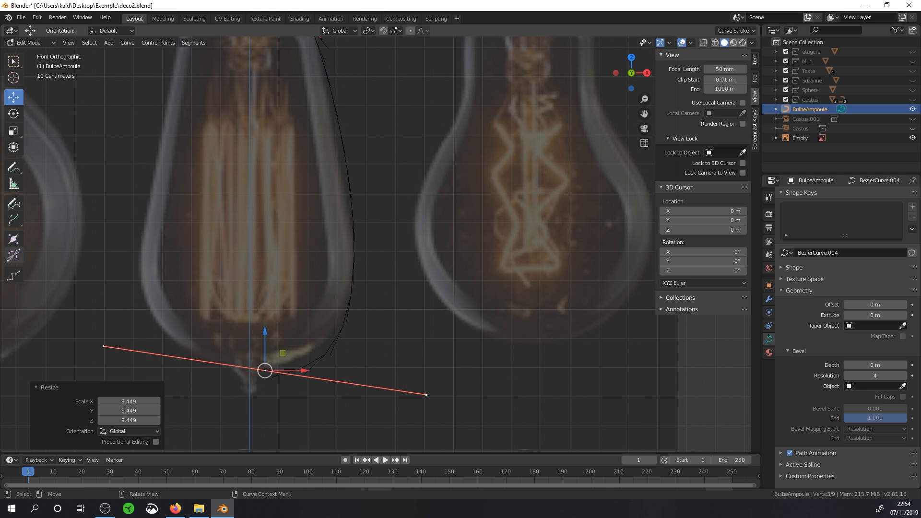
key("r")
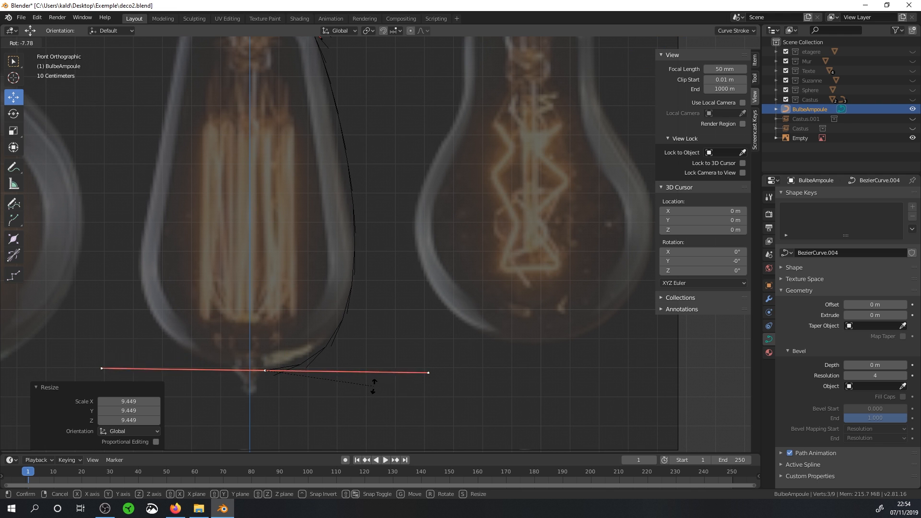
left_click(371, 382)
Move the neck-edge point's lower handle about 0.0099 m along X and -0.0178 m along Z.
scroll(354, 370, "down", 1)
middle_click_drag(345, 140, 320, 172, "shift")
left_click(304, 102)
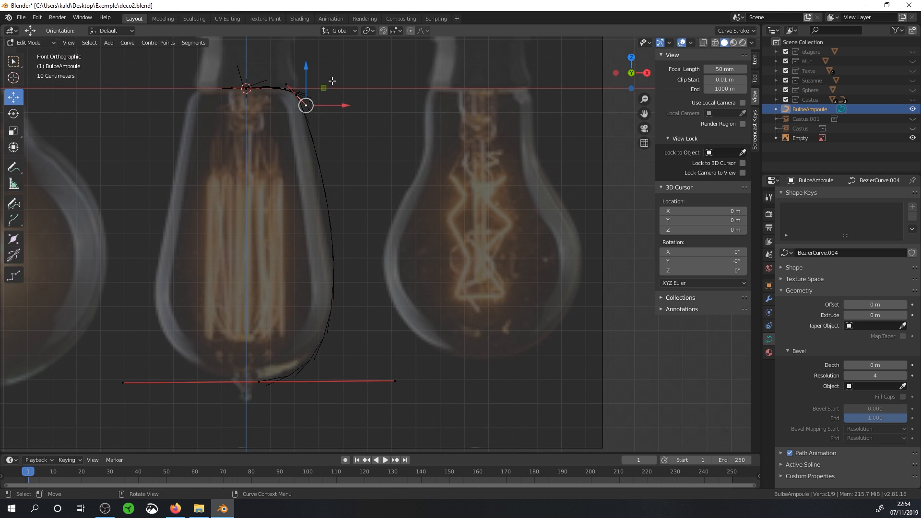
key("g")
key("shift+y")
left_click(325, 110)
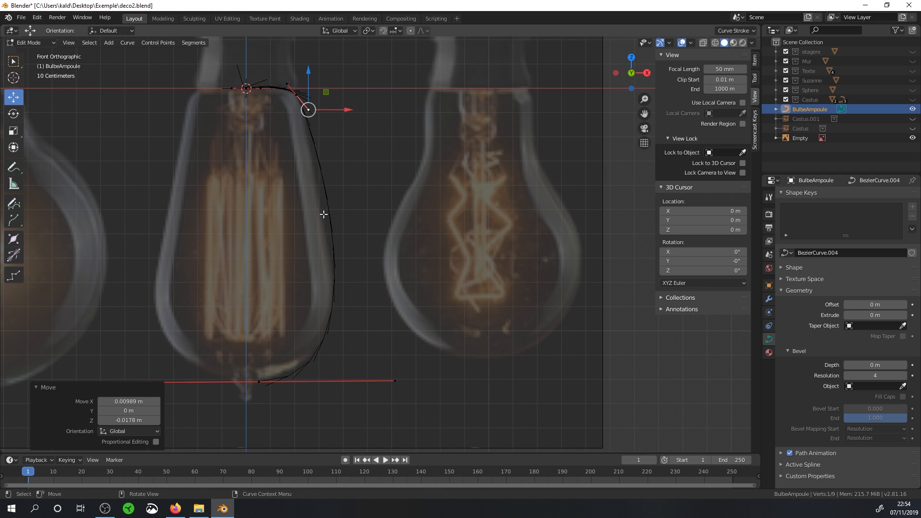
Subdivide the curve segment between the neck-edge control point and the tip control point.
left_click(256, 383, "shift")
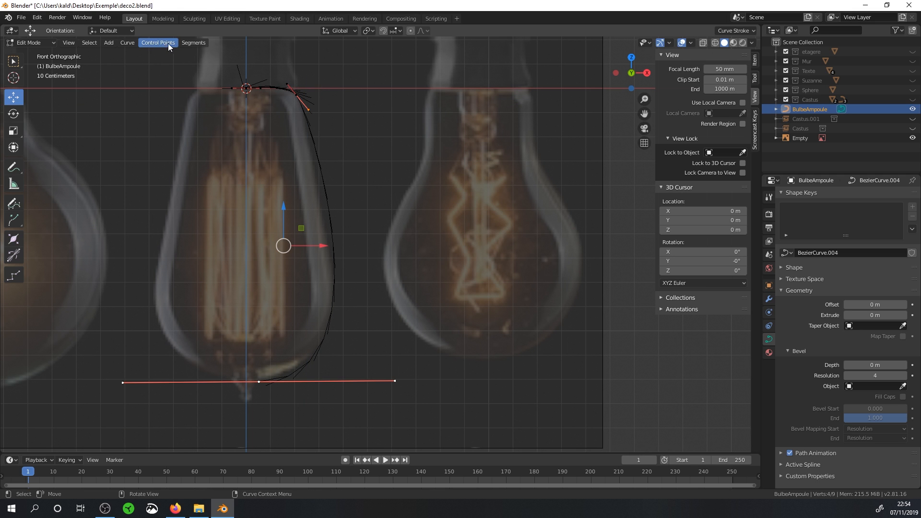
left_click(296, 94)
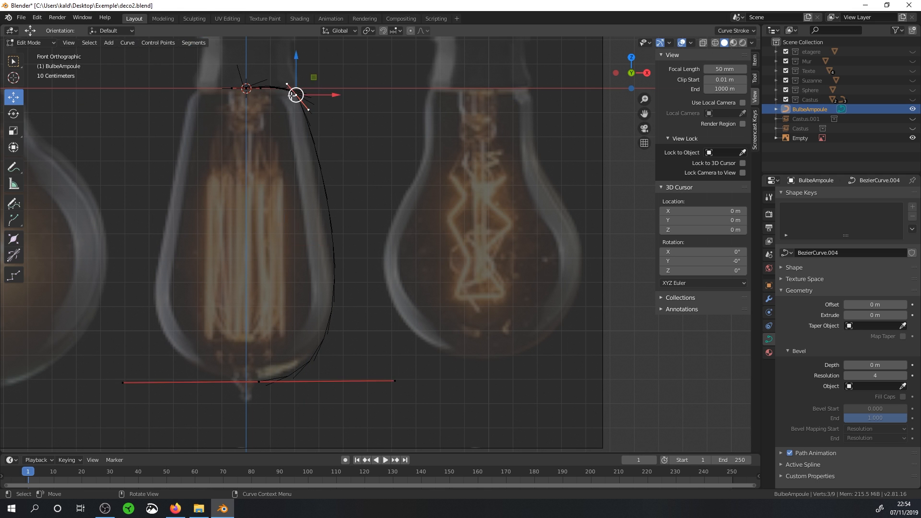
left_click(260, 387, "shift")
left_click(189, 43)
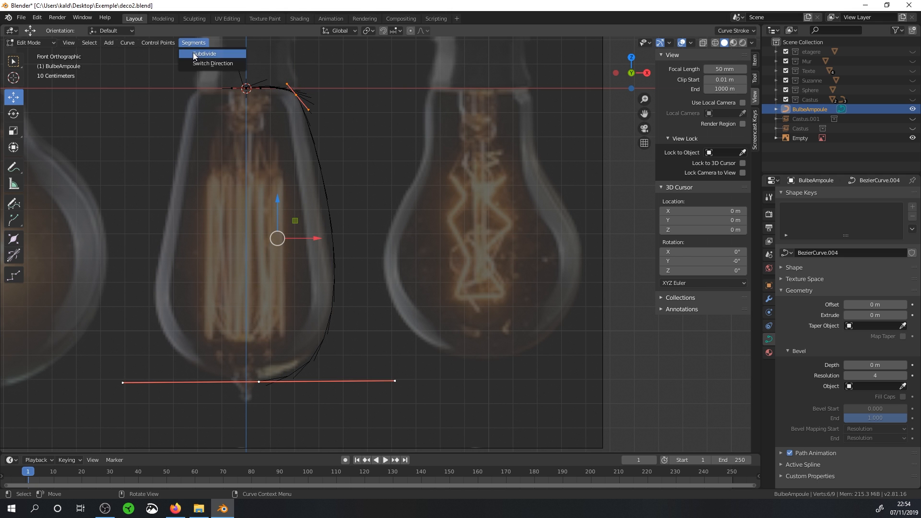
left_click(193, 53)
Move the middle control point up and inward onto the glass outline, and pull its upper handle inward along X.
left_click(334, 243)
left_click_drag(351, 225, 343, 196)
left_click(318, 143)
left_click_drag(345, 142, 339, 143)
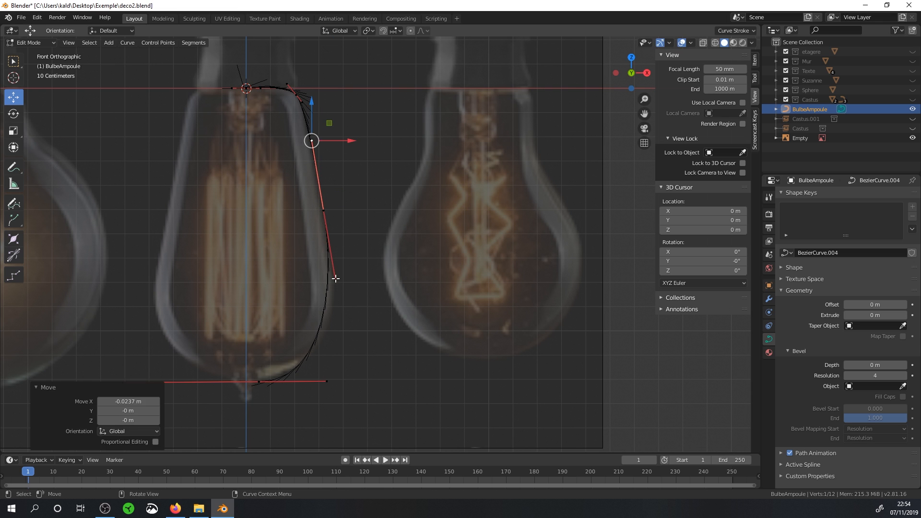
Move the middle point's lower handle further down and adjust the tip point's outer handle inward along X.
left_click(336, 278)
left_click_drag(339, 242, 343, 262)
left_click(327, 382)
mouse_move(350, 382)
left_mouse_down()
mouse_move(370, 384)
mouse_move(354, 382)
left_mouse_up()
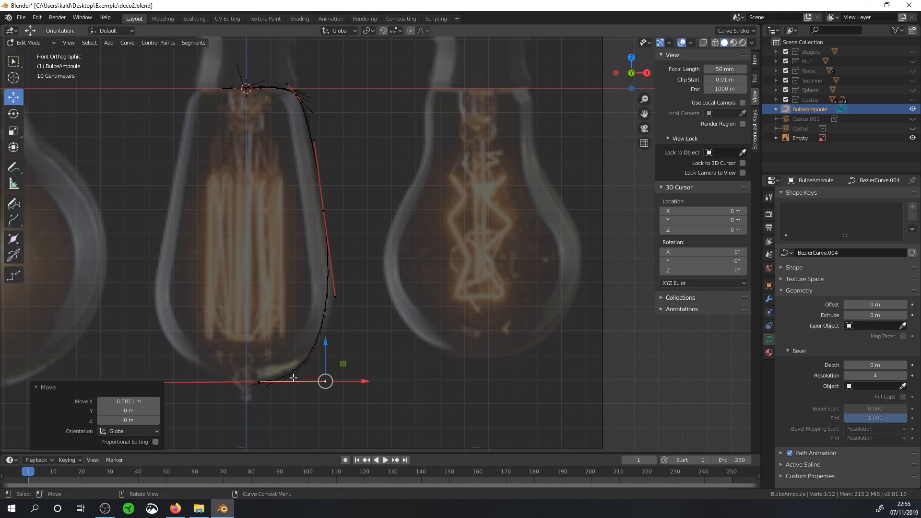
Scale the tip control point's handles up by about 1.147.
left_click(267, 382)
key("s")
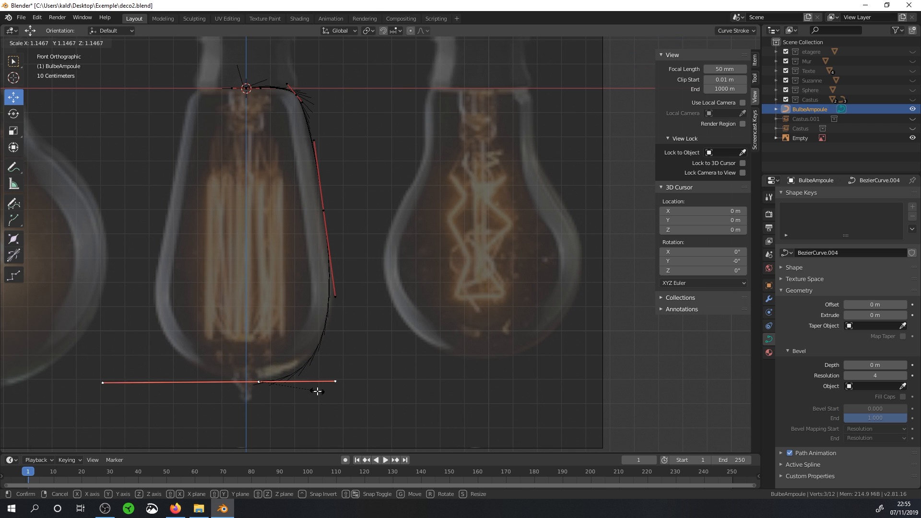
left_click(312, 386)
middle_click_drag(196, 359, 207, 333, "shift")
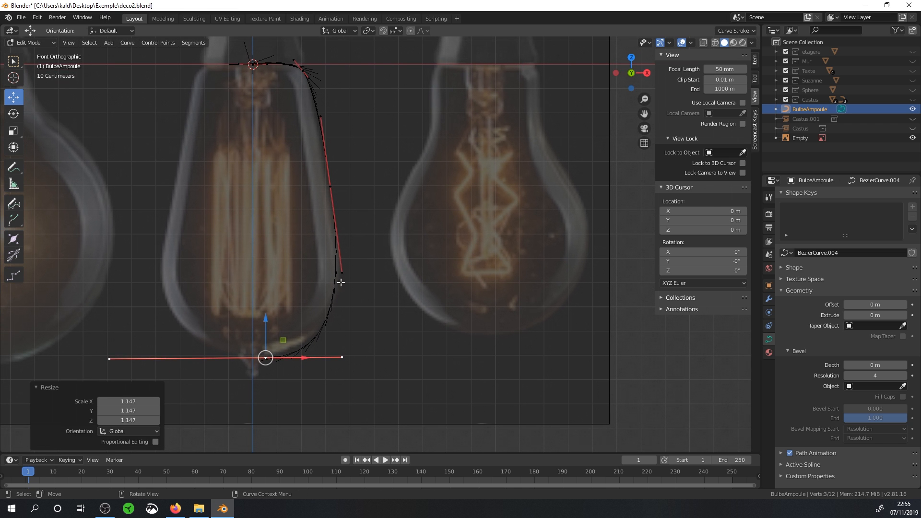
Nudge the middle control point of the bulb's side slightly inward to follow the glass outline.
left_click(342, 273)
key("g")
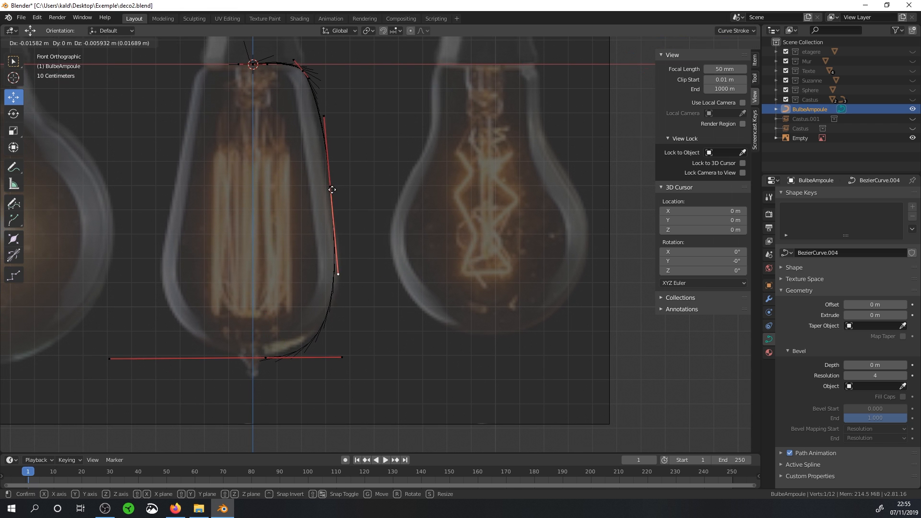
left_click(333, 186)
left_click(326, 183)
left_click_drag(351, 168, 350, 168)
Shorten the middle point's lower handle and move the tip point's outer handle about 0.0494 m along X and 0.0435 m along Z.
left_click(345, 281)
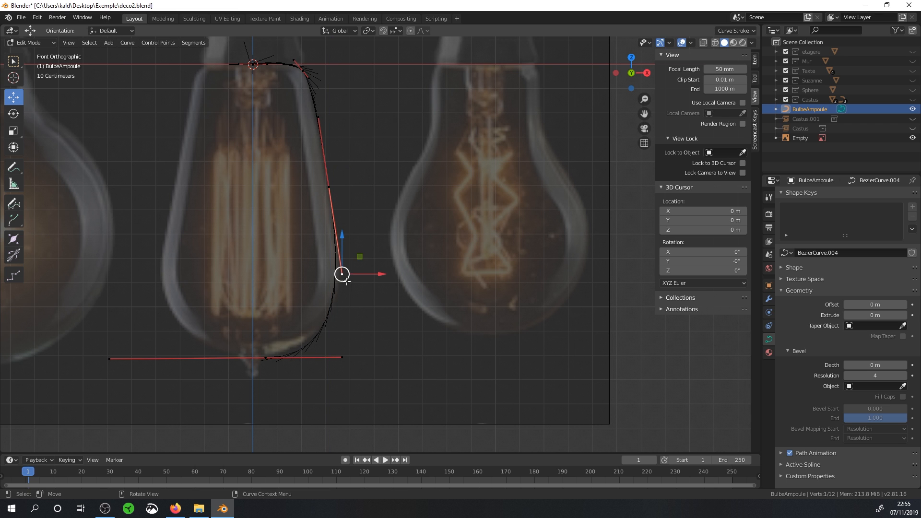
mouse_move(342, 234)
left_mouse_down()
mouse_move(345, 249)
mouse_move(354, 217)
mouse_move(344, 253)
left_mouse_up()
left_click(342, 356)
left_click_drag(344, 347, 374, 320)
Extrude a new point from the tip point by about -0.142 m in X and -0.156 m in Z, and rotate it about -198°.
middle_click_drag(310, 360, 333, 294, "shift")
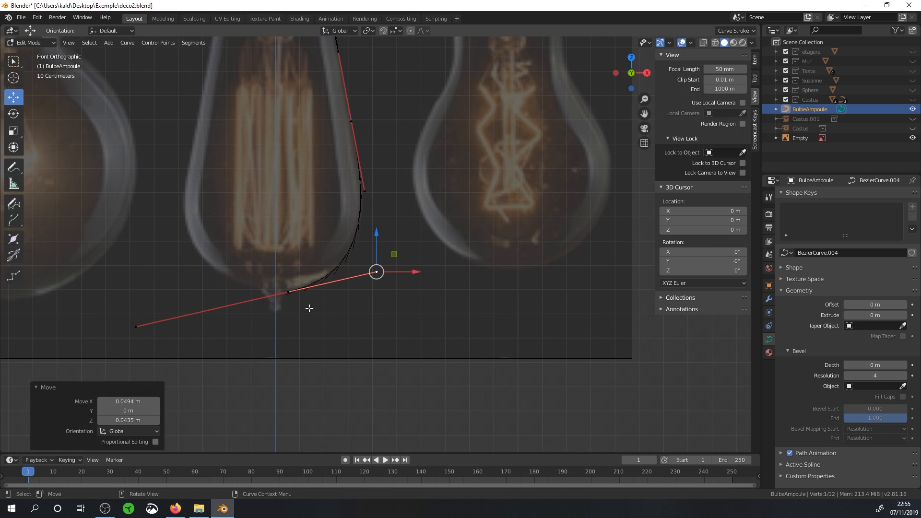
key("e")
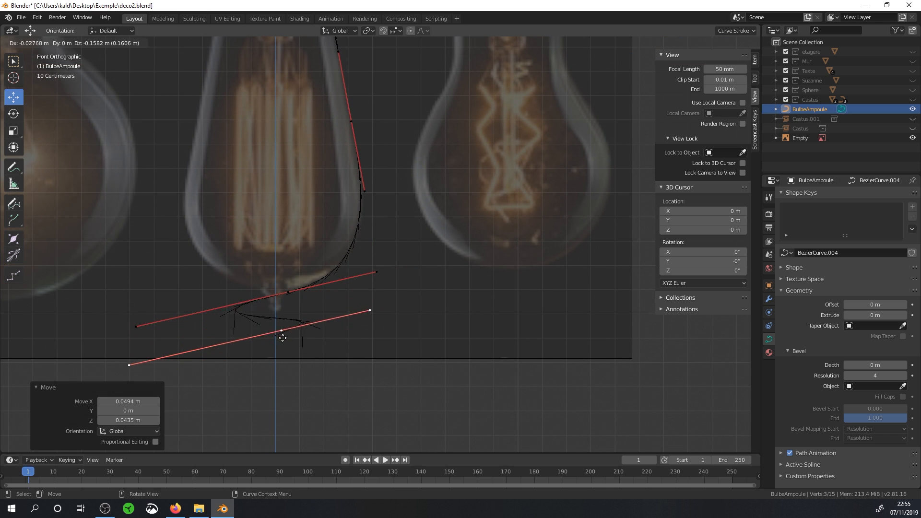
left_click(256, 337)
key("r")
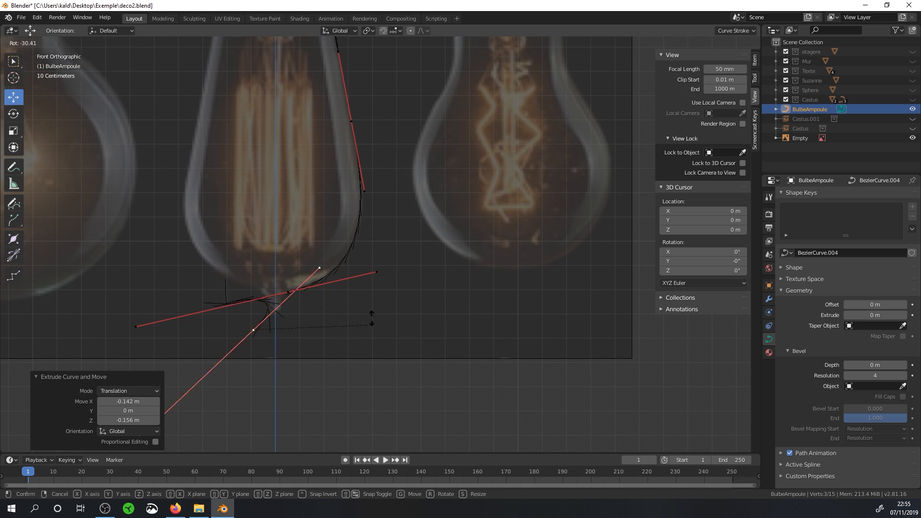
left_click(338, 318)
Scale down the new end point's handles and move the point along X to just outside the bulb's centre line.
key("s")
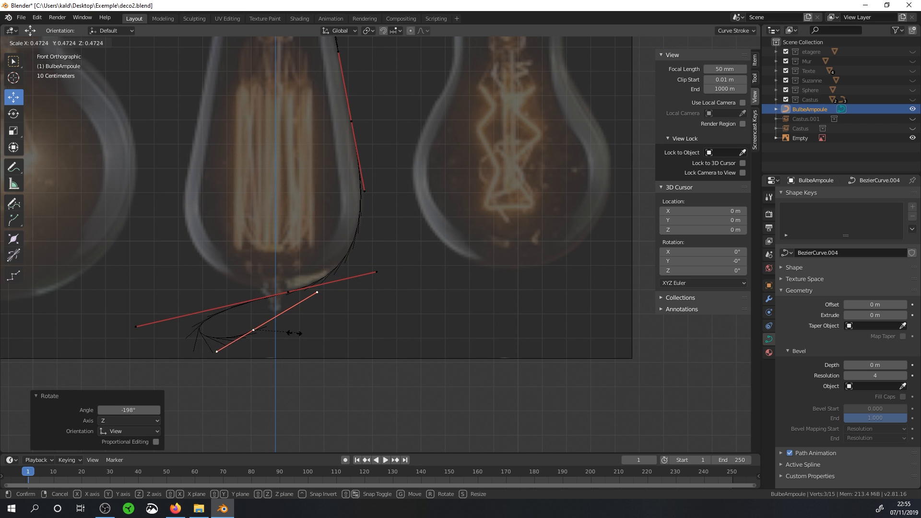
left_click(271, 348)
left_click_drag(290, 330, 326, 326)
Move the tip point's inner handle about 0.38 m along X and 0.083 m up, and bring it closer to its point.
left_click(136, 327)
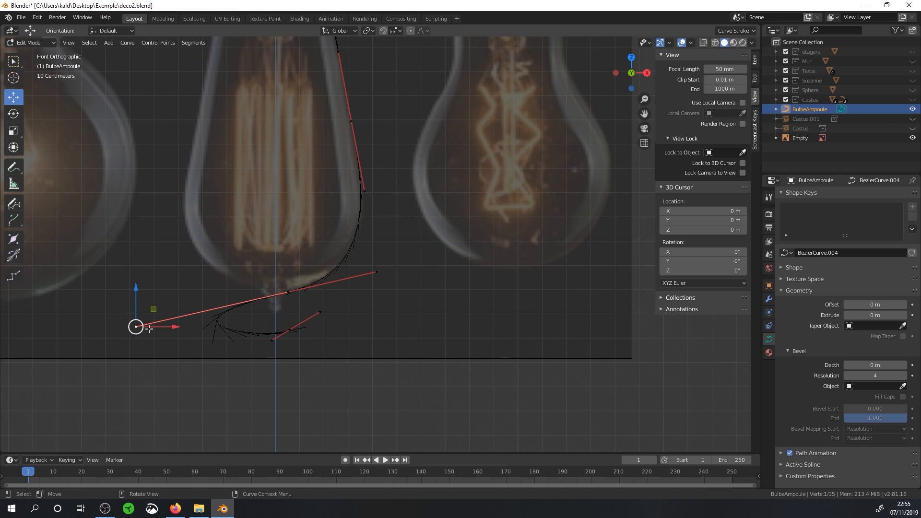
key("g")
key("x")
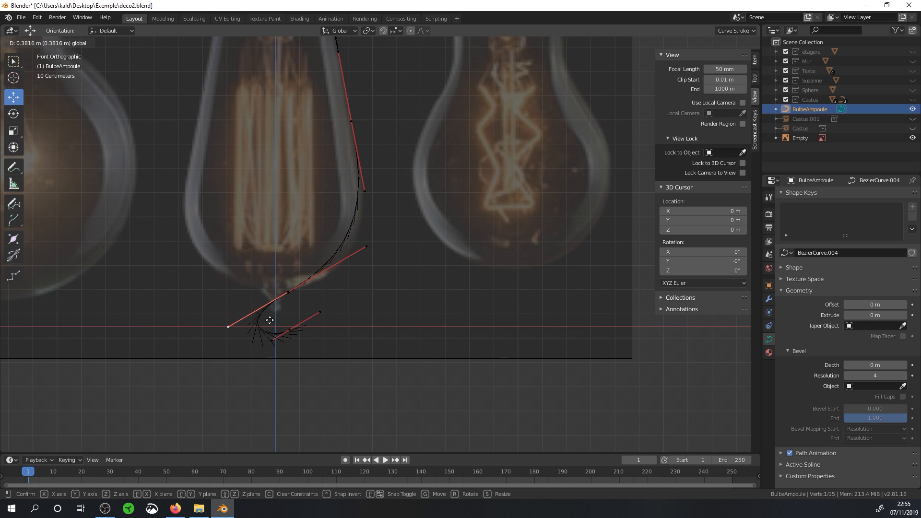
left_click(269, 320)
left_click_drag(229, 287, 239, 266)
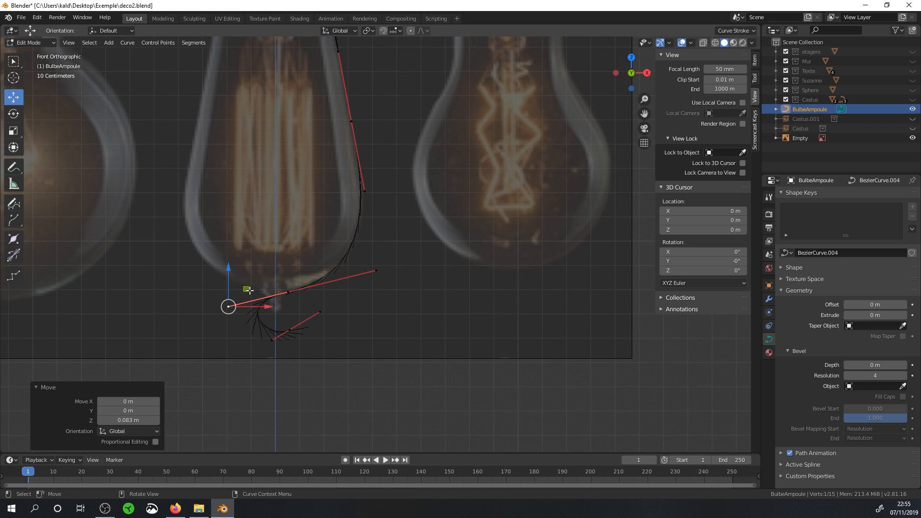
key("g")
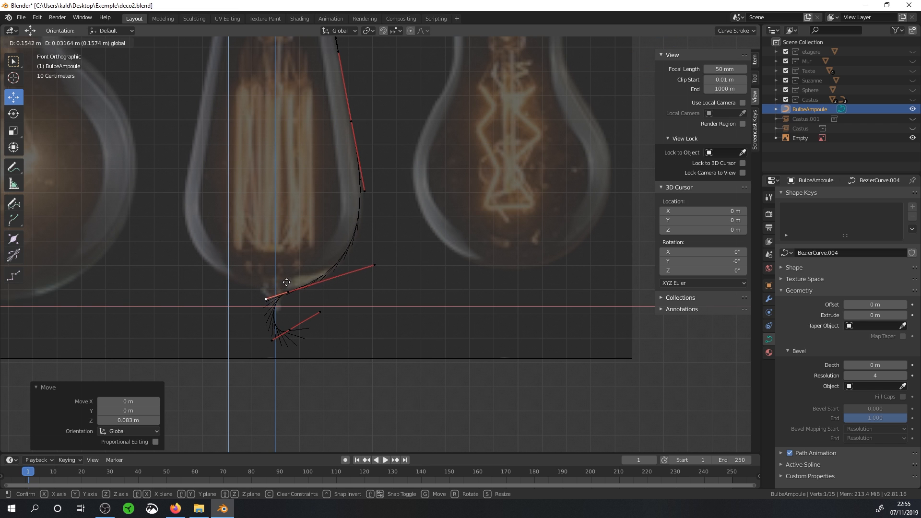
left_click(287, 288)
Rotate the curve's bottom end point about 156° and move it about -0.0526 m in X and 0.0664 m in Z.
left_click(289, 330)
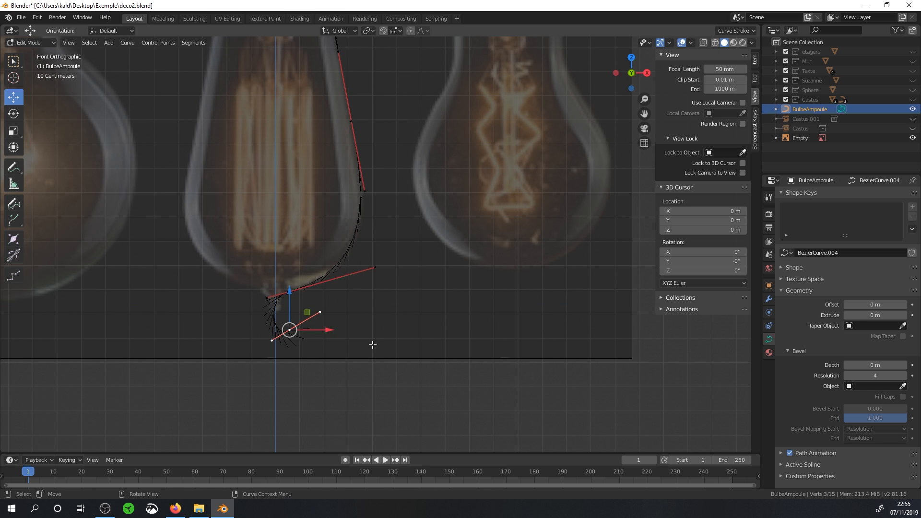
key("r")
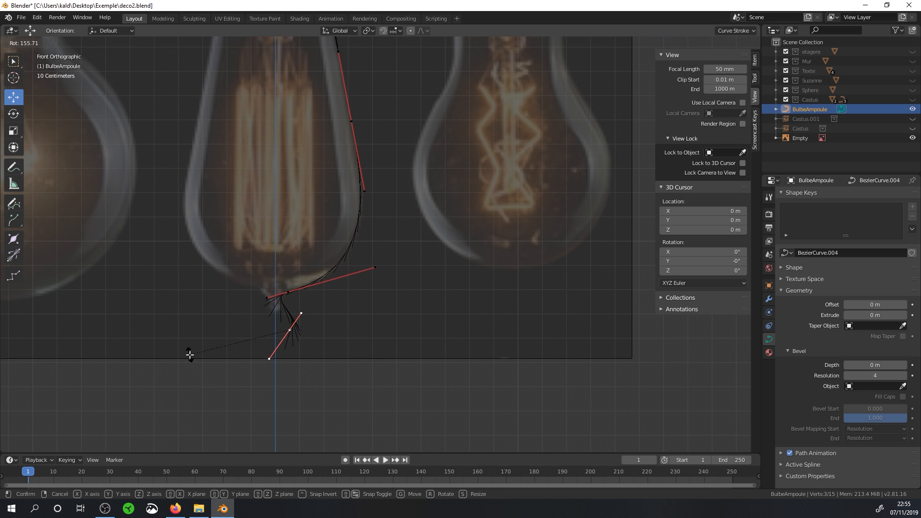
left_click(190, 353)
scroll(288, 329, "up", 3)
key("g")
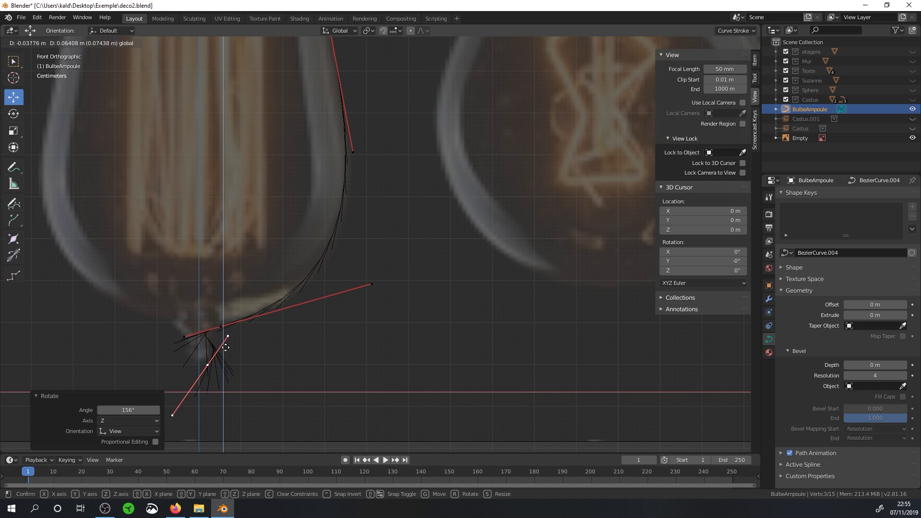
left_click(219, 346)
key("e")
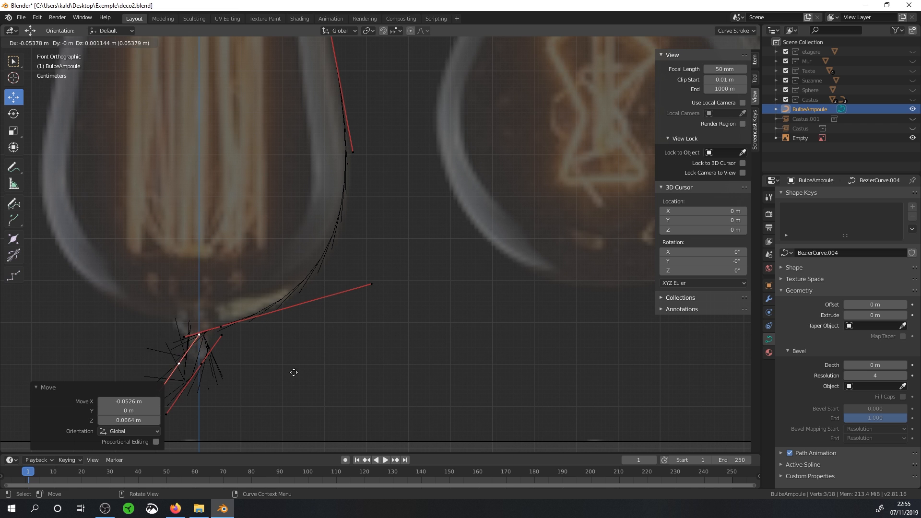
right_click(297, 372)
key("ctrl+z")
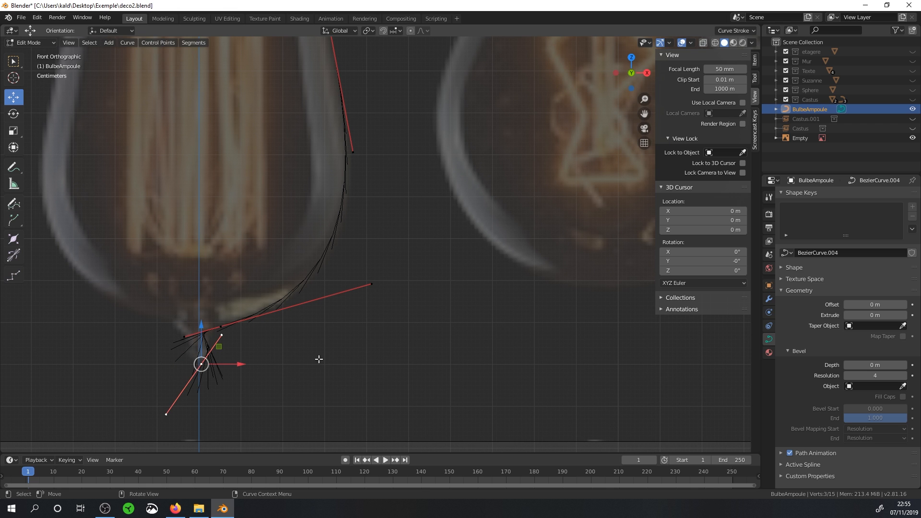
Scale the bottom end point's handles to about 0.44, and swing the tip point's inner handle slightly outward and down.
key("s")
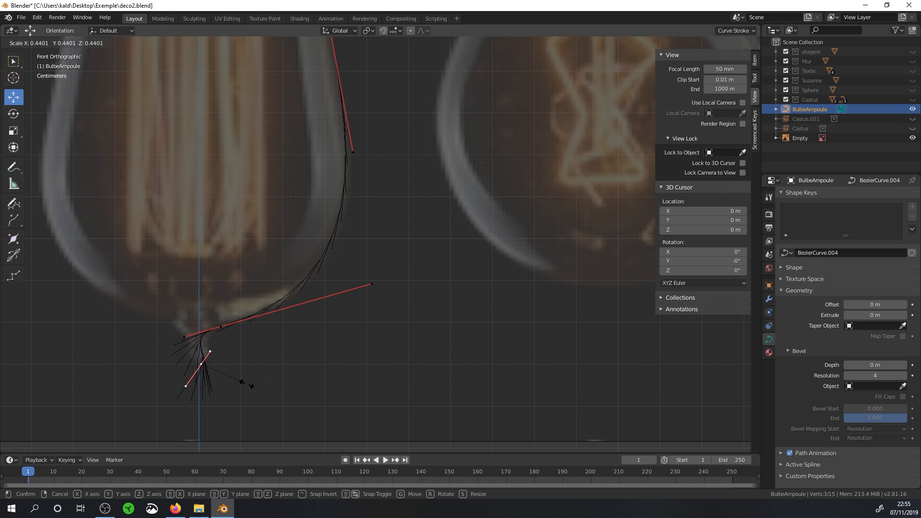
left_click(247, 384)
left_click(186, 338)
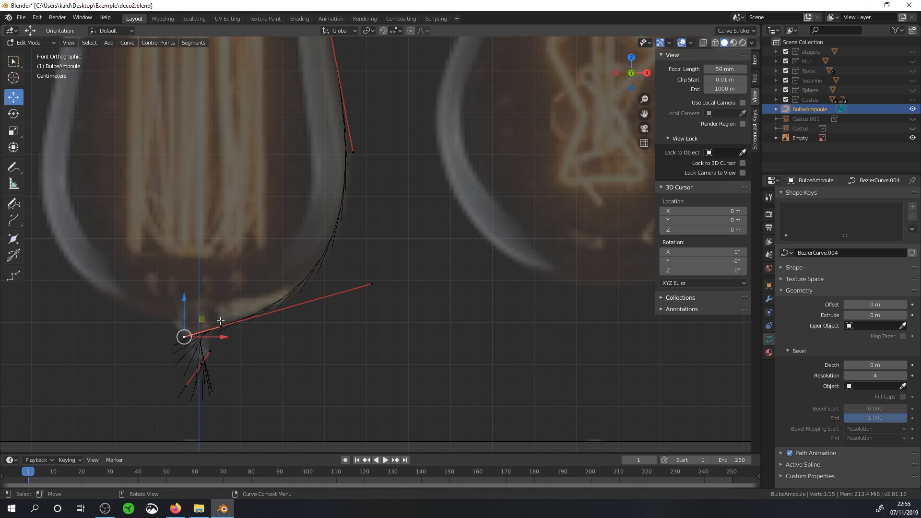
key("g")
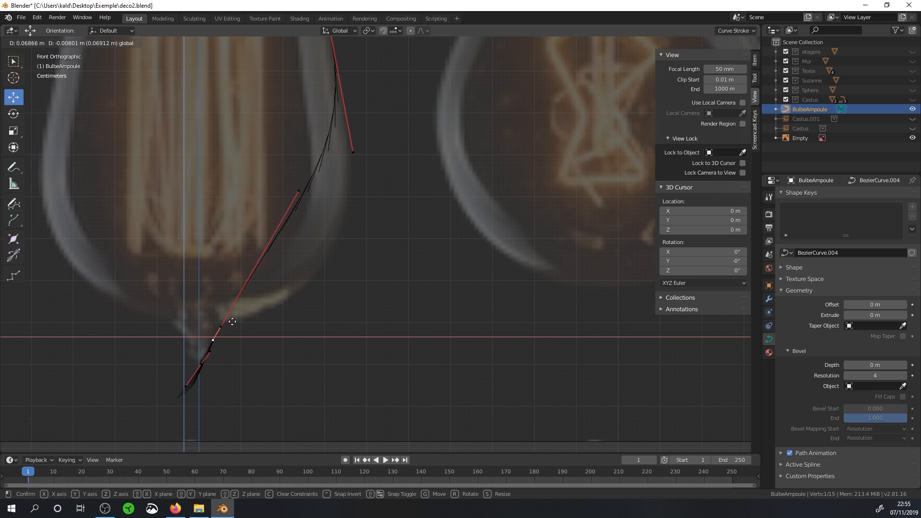
left_click(194, 334)
Move the tip point's outer handle -0.125 m in Z and its inner handle about 0.086 m in X and 0.016 m in Z.
left_click(355, 248)
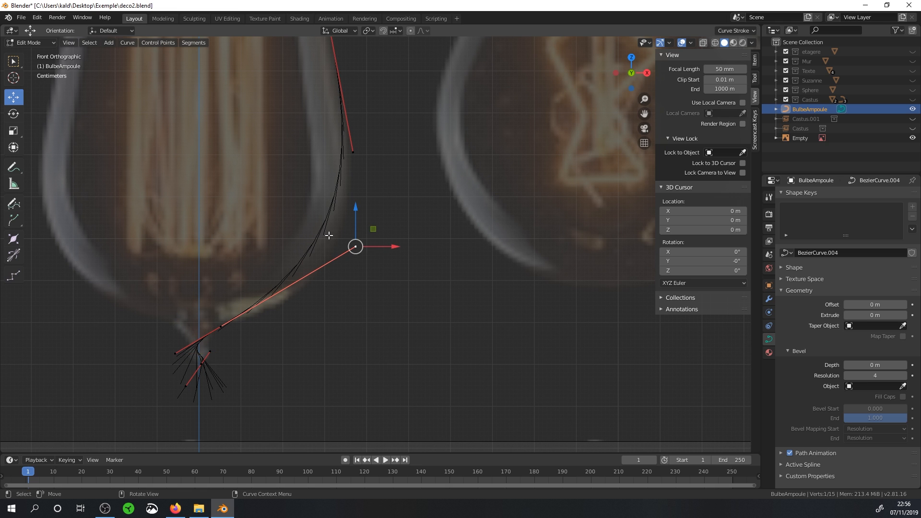
key("g")
key("z")
left_click(372, 273)
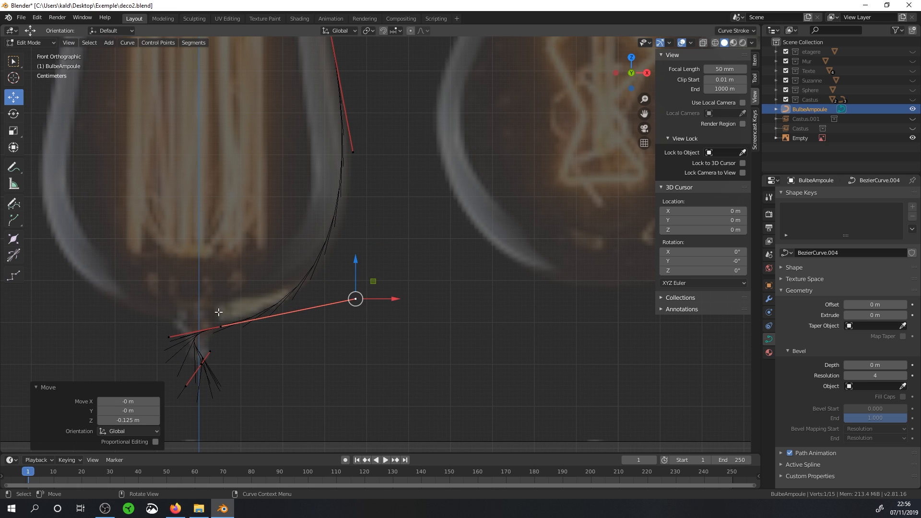
left_click(156, 344)
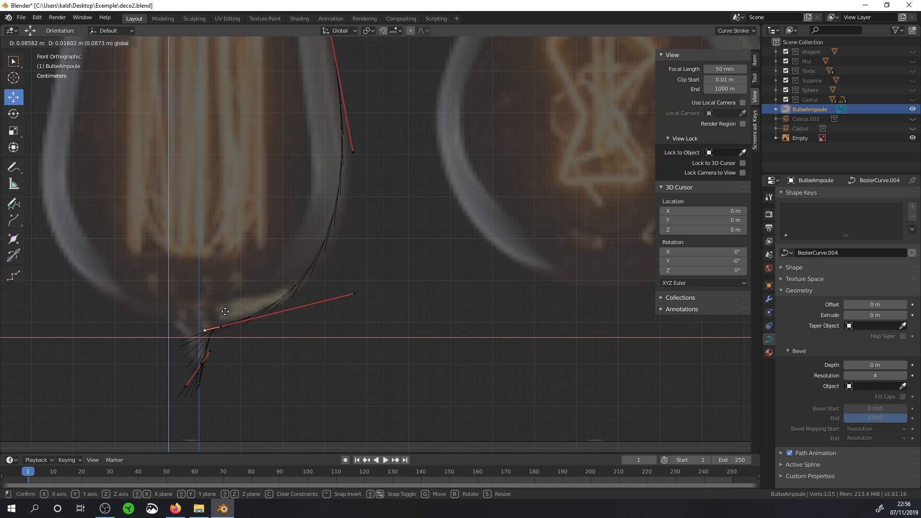
left_click(225, 311)
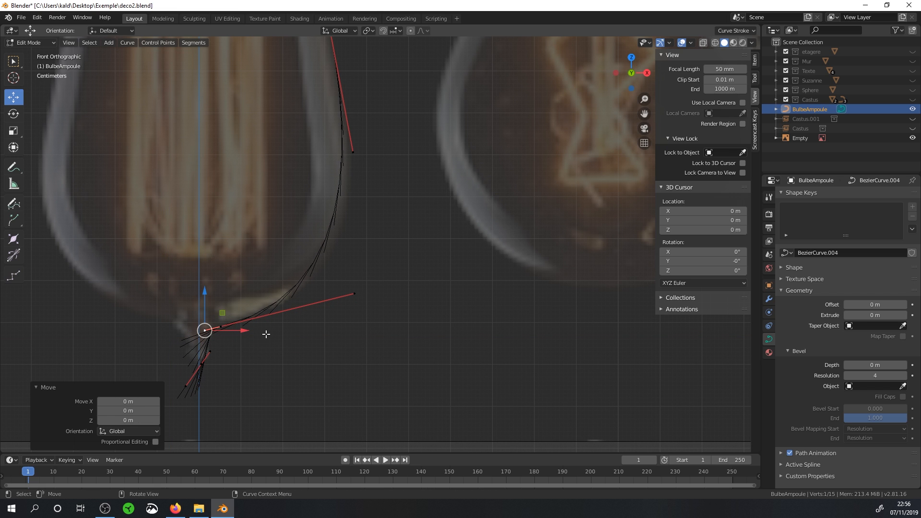
Lower the tip point's outer handle slightly along Z.
left_click(354, 294)
key("g")
key("z")
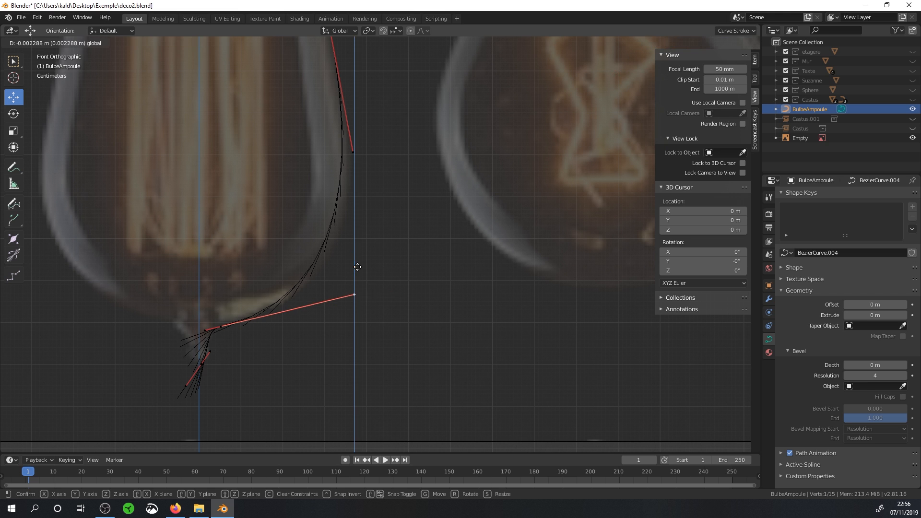
left_click(359, 278)
Move the bottom end point's upper handle 0.0412 m along X, and nudge it a further 0.00458 m in X and -0.00458 m in Z.
left_click(209, 352)
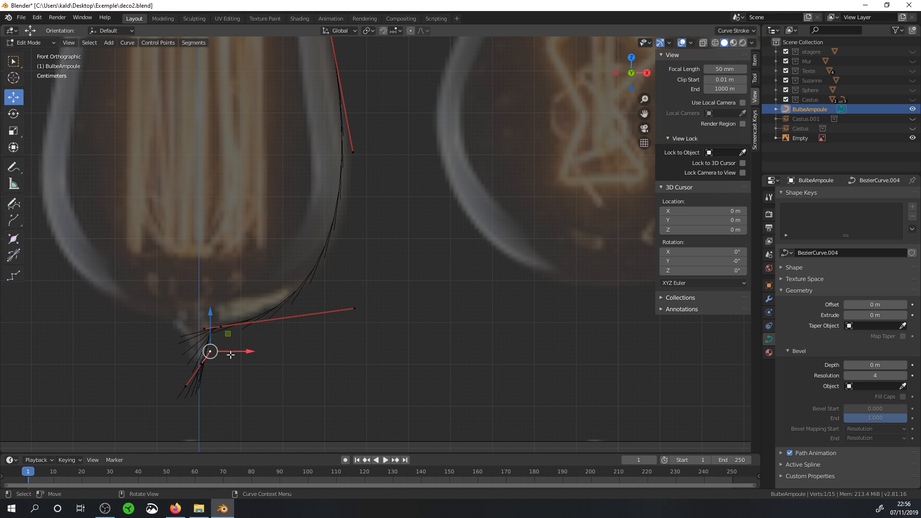
key("g")
key("x")
left_click(251, 363)
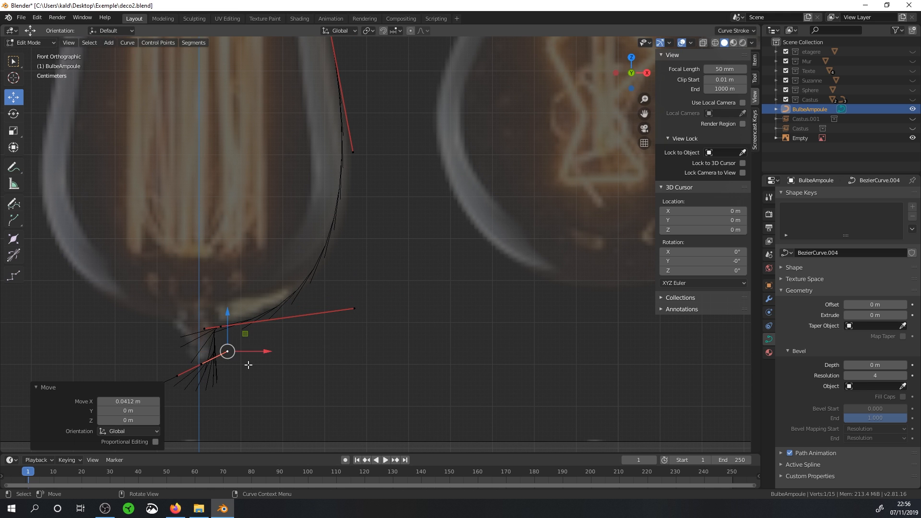
left_click_drag(244, 333, 246, 335)
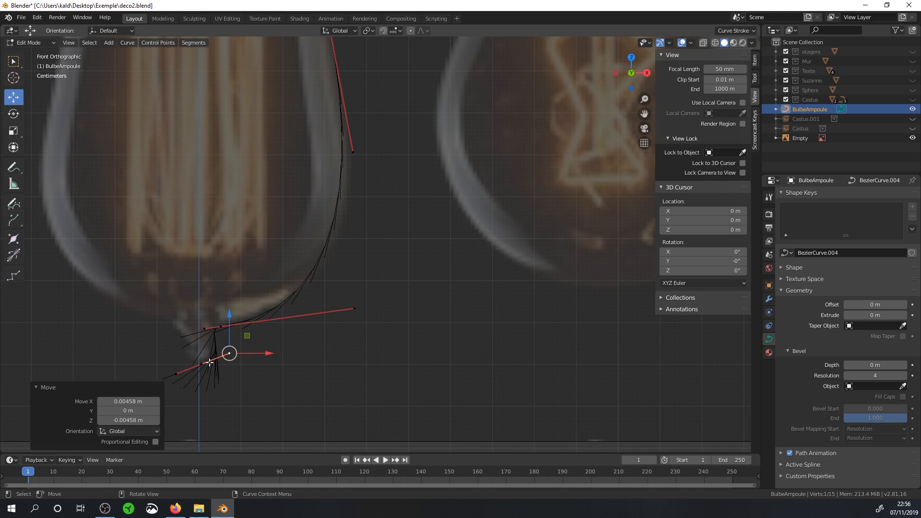
Set the bottom end point's X coordinate to 0 m, and return to Object Mode.
left_click(203, 367)
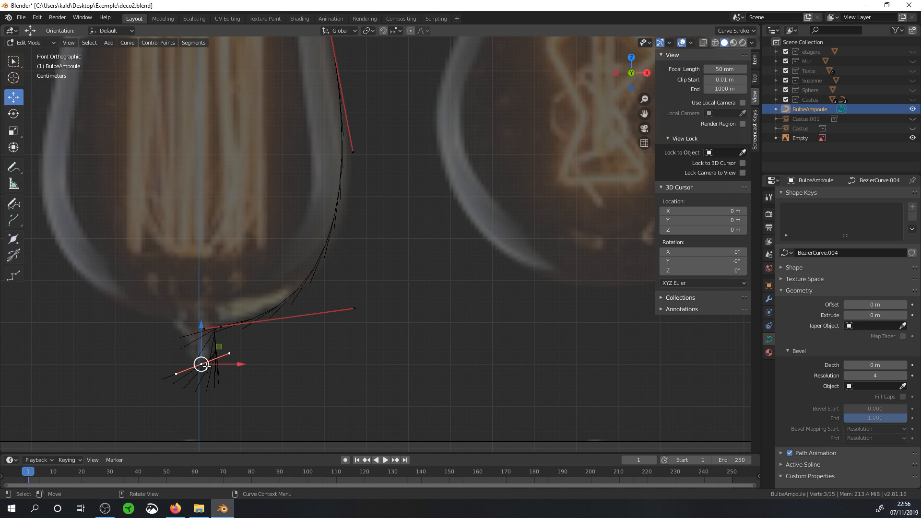
left_click(755, 64)
left_click(732, 80)
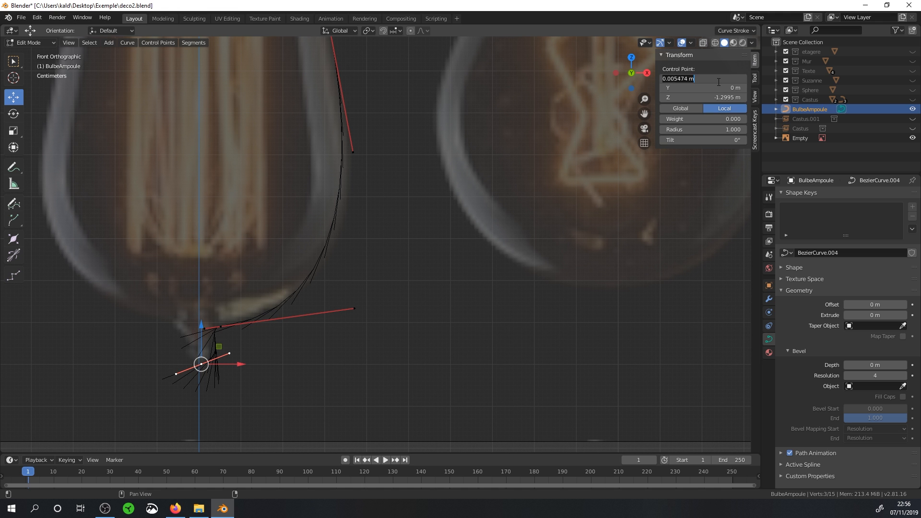
type("0")
key("Return")
middle_click_drag(336, 230, 318, 215)
key("Tab")
scroll(321, 212, "up", 5)
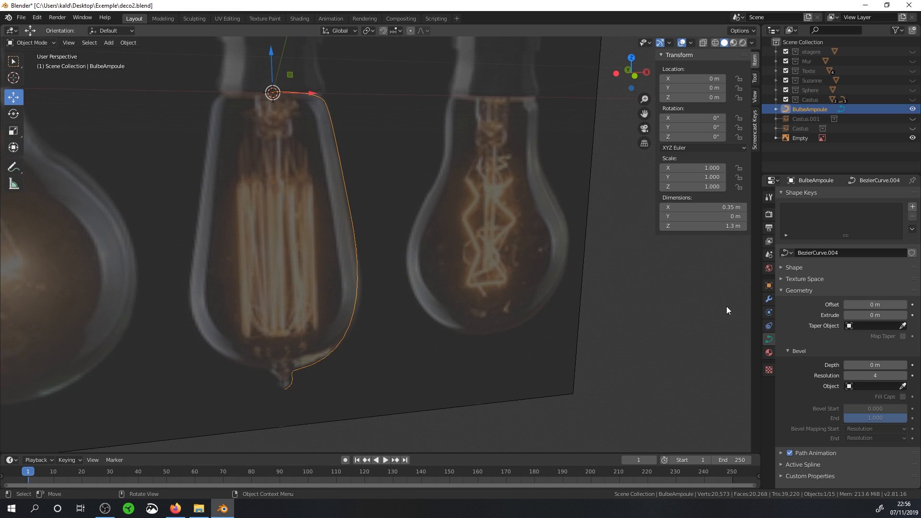
Add a Screw modifier to BulbeAmpoule to revolve the profile into a full bulb.
left_click(769, 298)
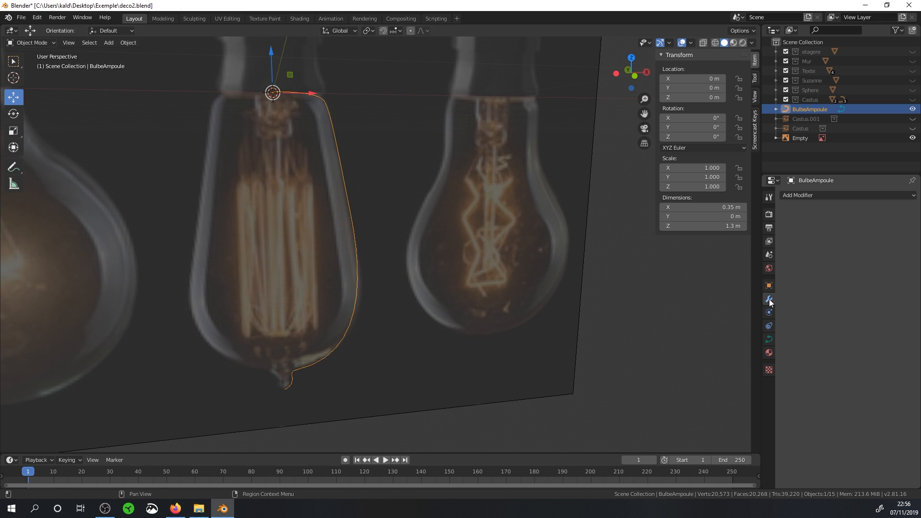
left_click(806, 196)
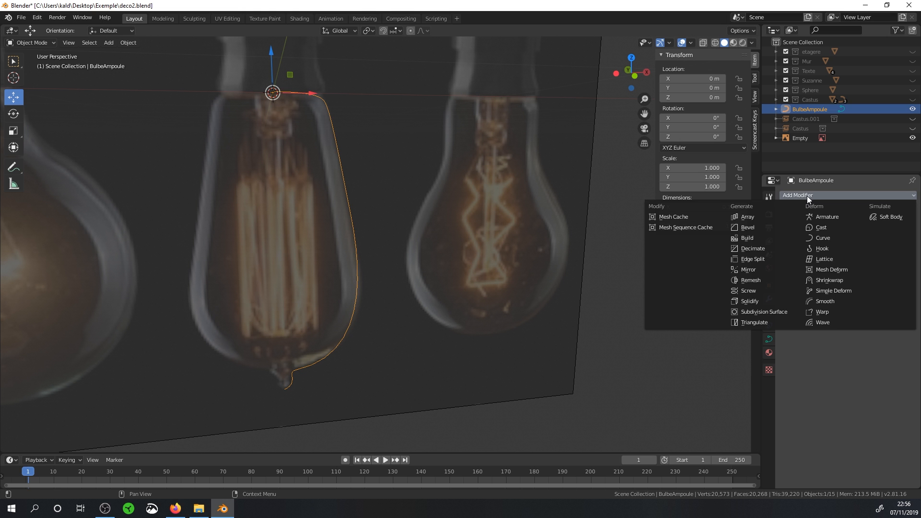
left_click(759, 290)
middle_click_drag(565, 289, 287, 235)
scroll(293, 206, "down", 2)
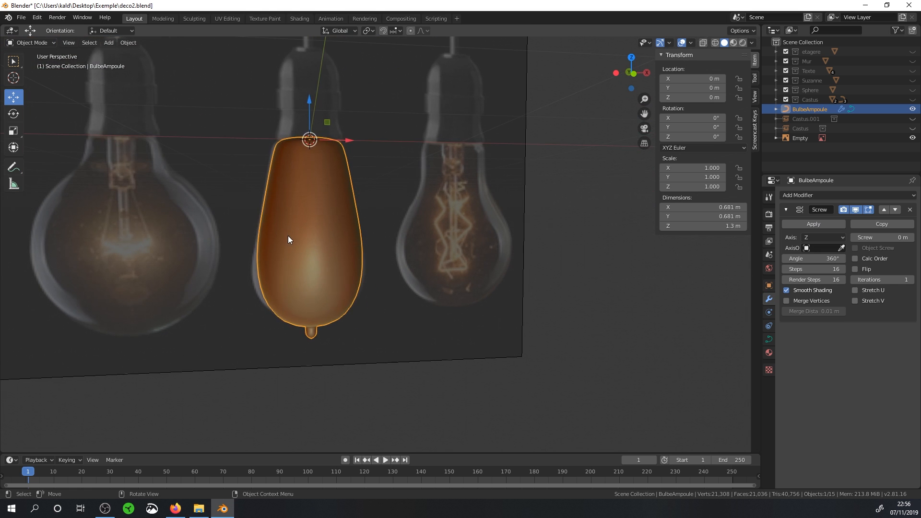
Try moving the curve's side point outward along X to widen the bulb, undo the move, and return to Object Mode.
key("Tab")
left_click(358, 219)
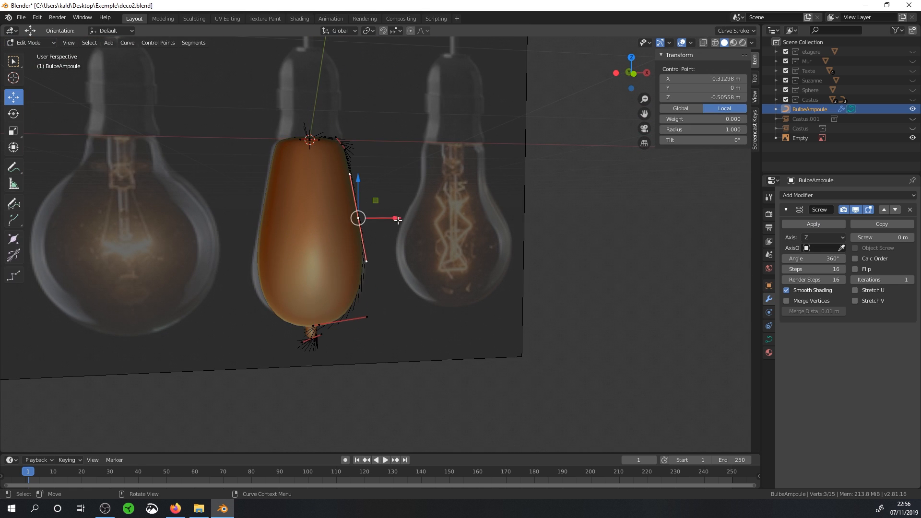
key("g")
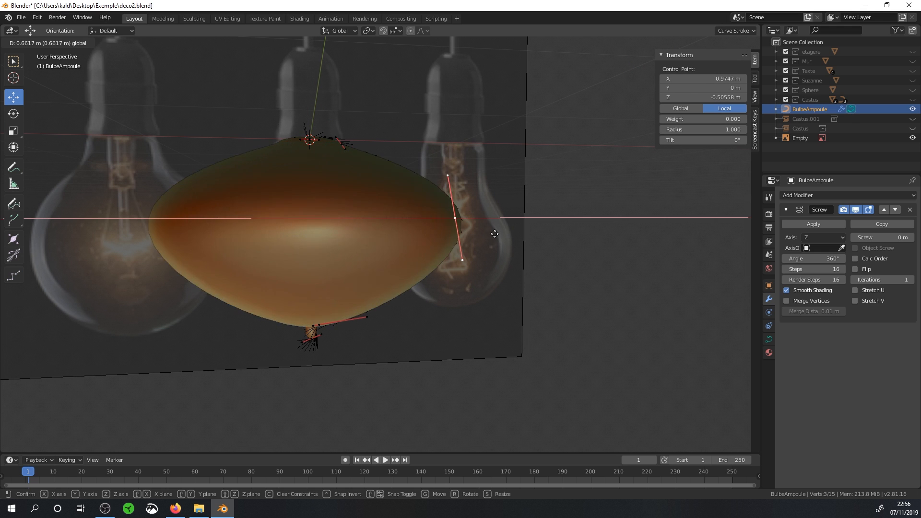
left_click(457, 234)
key("ctrl+z")
key("Tab")
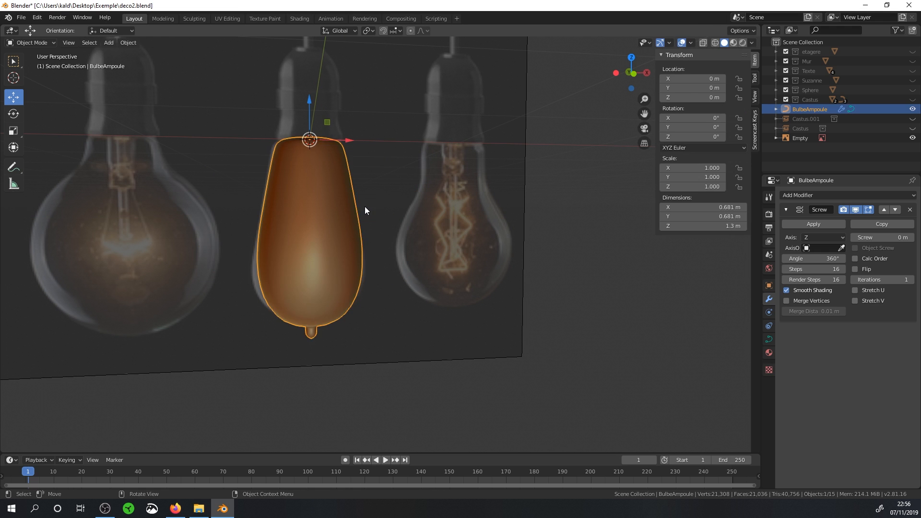
Examine the revolved bulb and the socket above it against the reference image in front view.
scroll(364, 206, "up", 3)
key("KP_1")
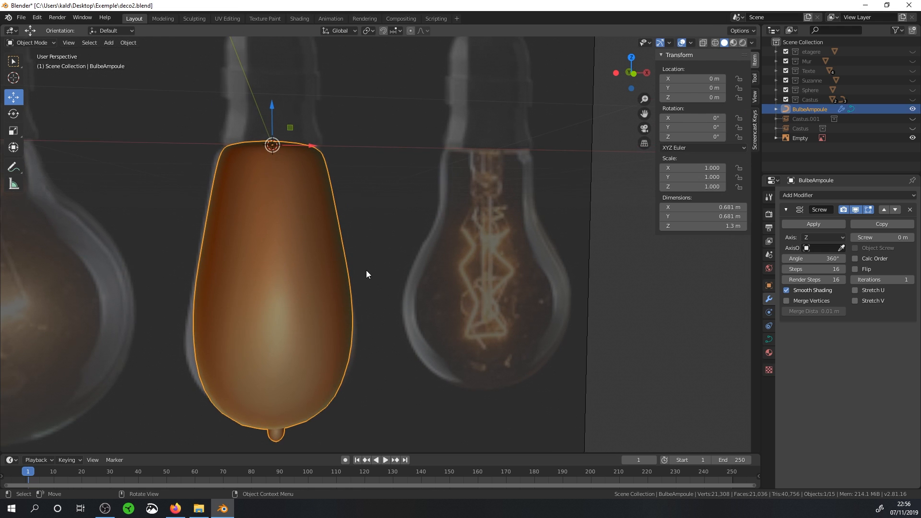
scroll(345, 216, "down", 1)
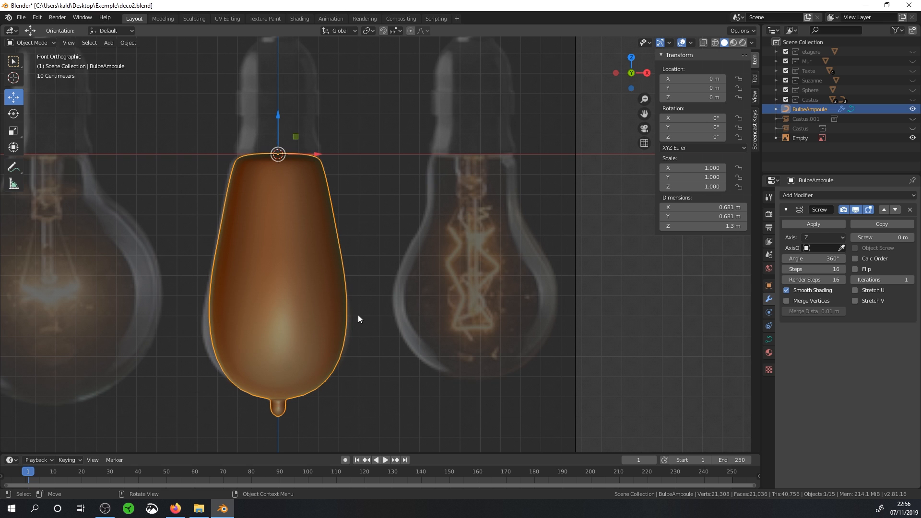
scroll(318, 176, "up", 1)
middle_click_drag(312, 168, 331, 281, "shift")
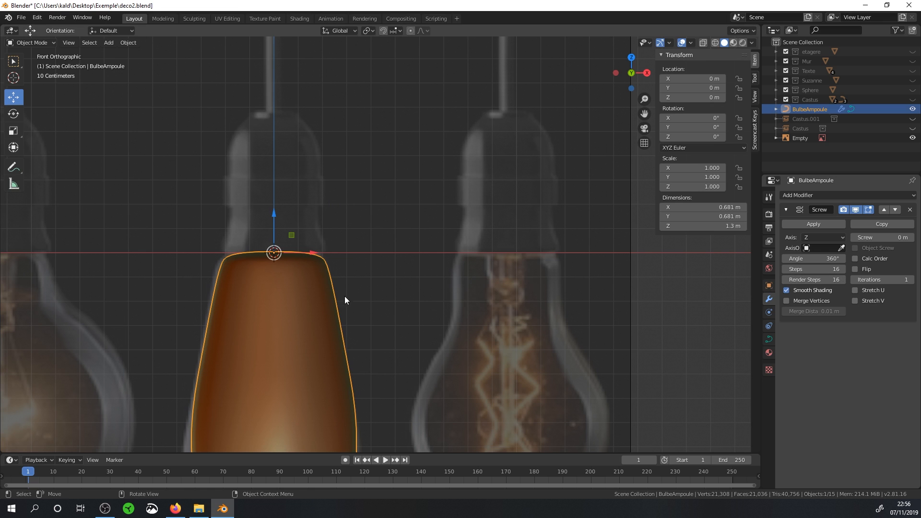
scroll(345, 296, "down", 2)
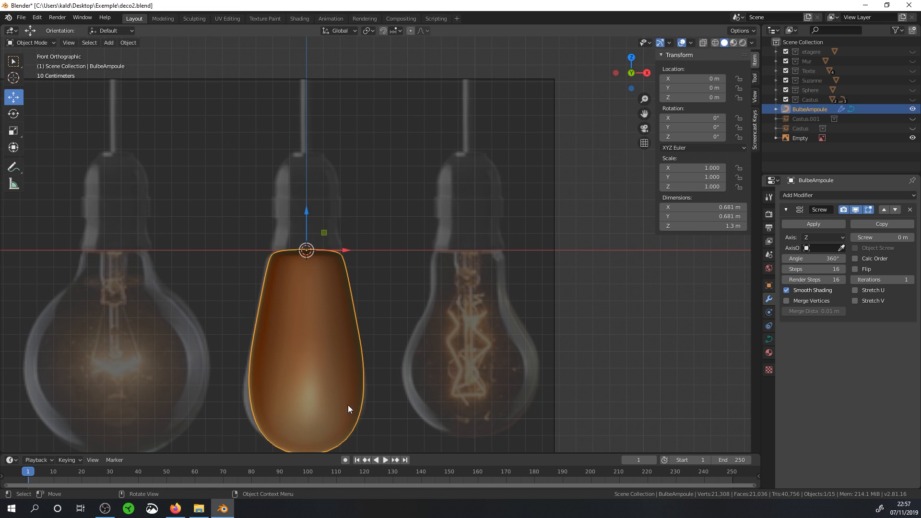
scroll(330, 195, "up", 2)
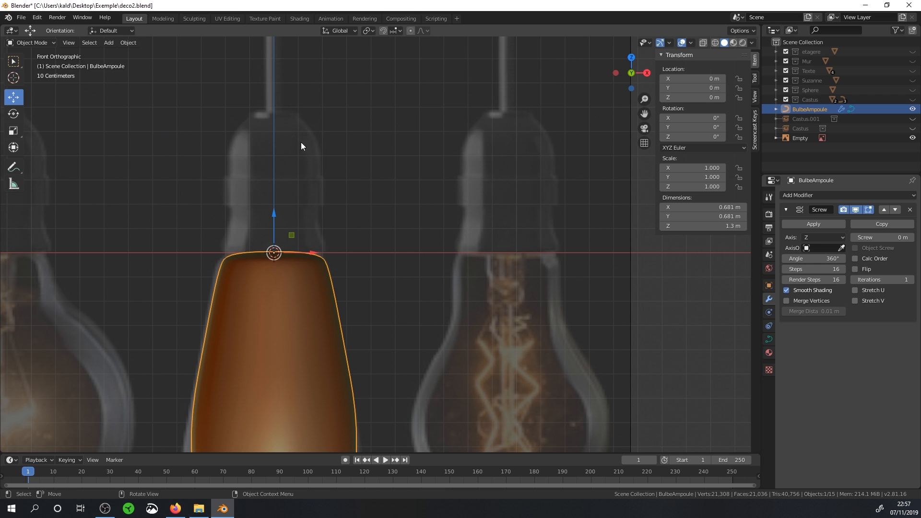
scroll(301, 188, "down", 1)
Add a plane mesh at the bulb's origin and enter Edit Mode on it.
key("shift+a")
mouse_move(341, 209)
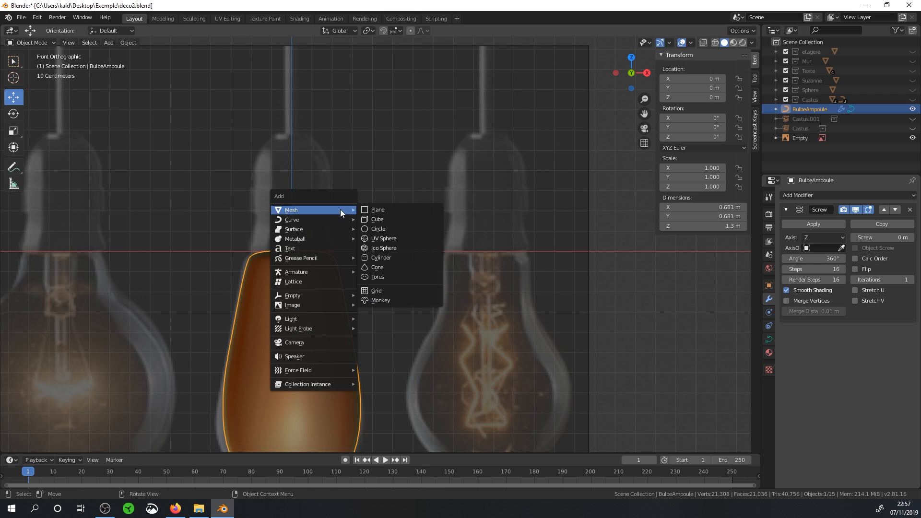
left_click(369, 210)
middle_click_drag(370, 209, 412, 233)
key("Tab")
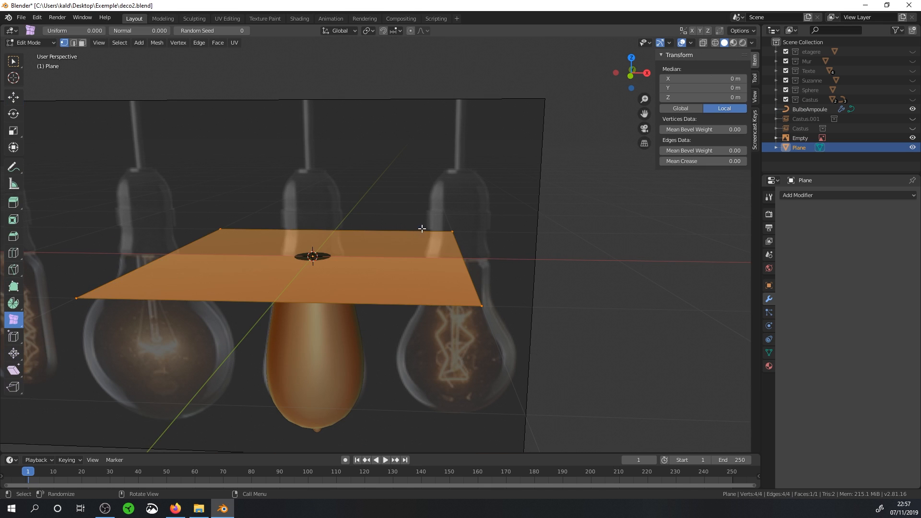
Merge all of the plane's vertices into one at the center.
scroll(444, 245, "up", 2)
scroll(445, 245, "down", 2)
left_click(158, 43)
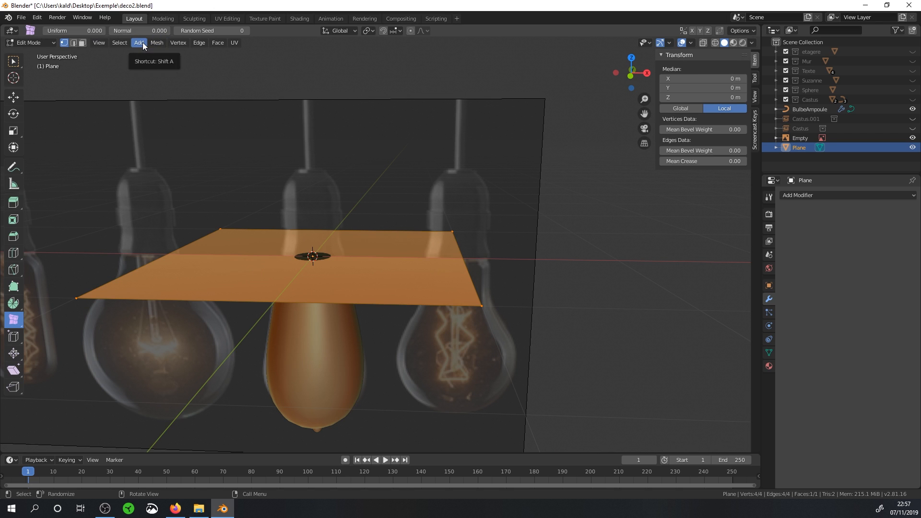
left_click(174, 42)
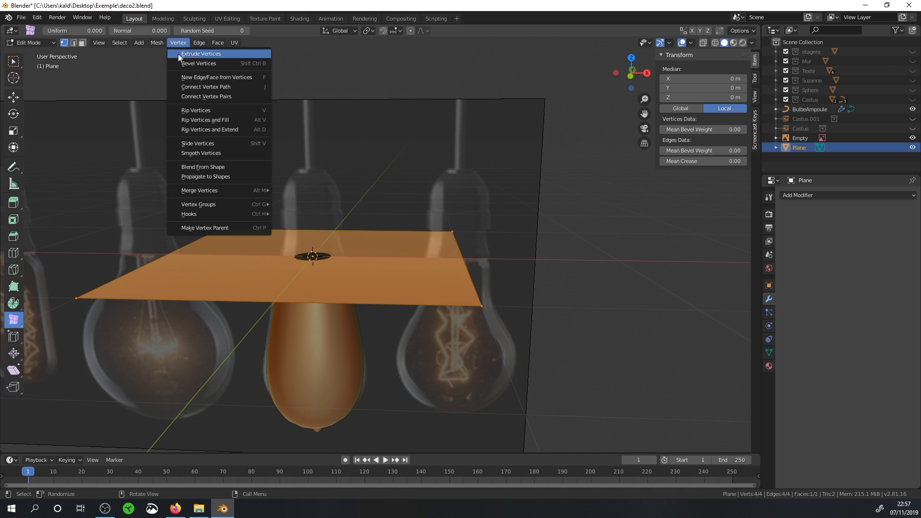
mouse_move(203, 190)
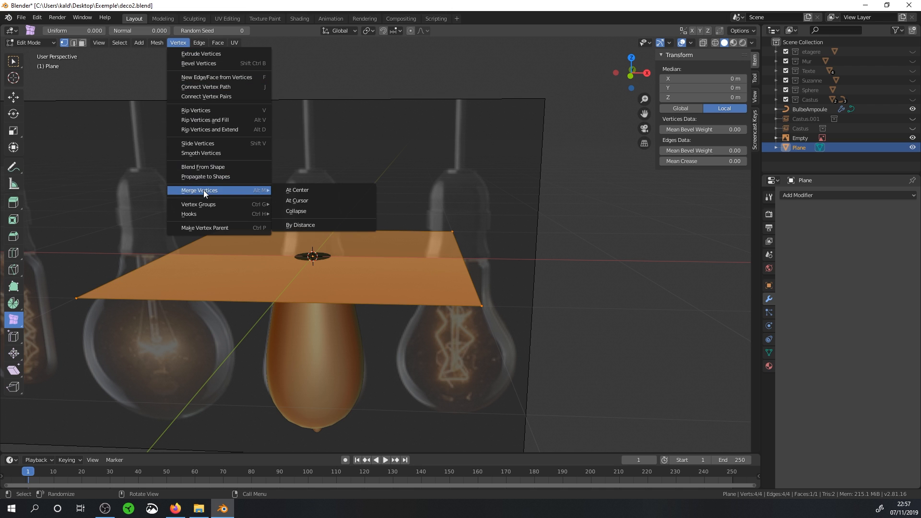
left_click(315, 191)
Extrude the vertex 0.203 m in X and -0.00549 m in Z to the socket's lower edge in front view, and hide BulbeAmpoule.
scroll(353, 228, "up", 3)
key("KP_1")
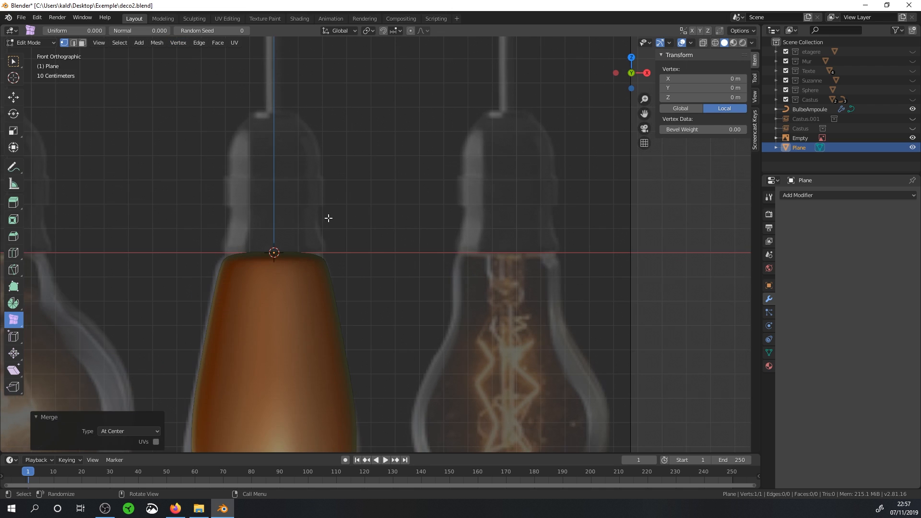
scroll(321, 221, "up", 1)
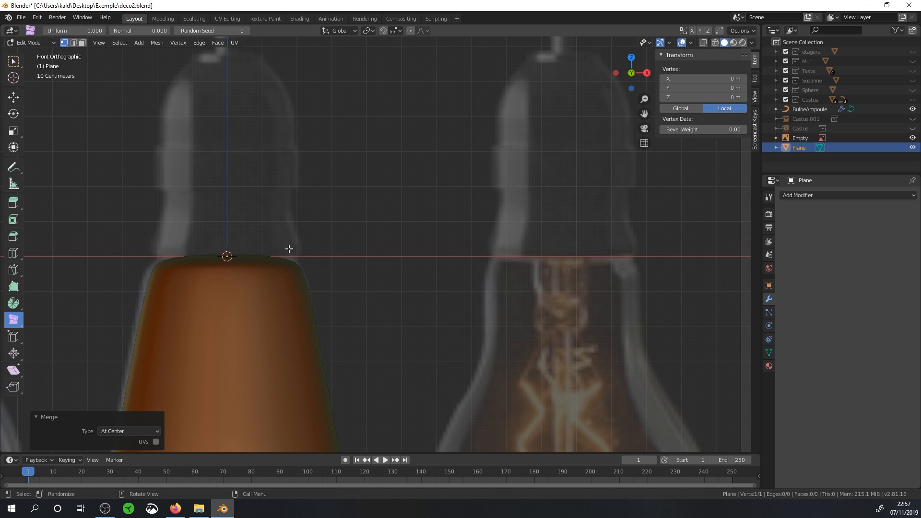
key("e")
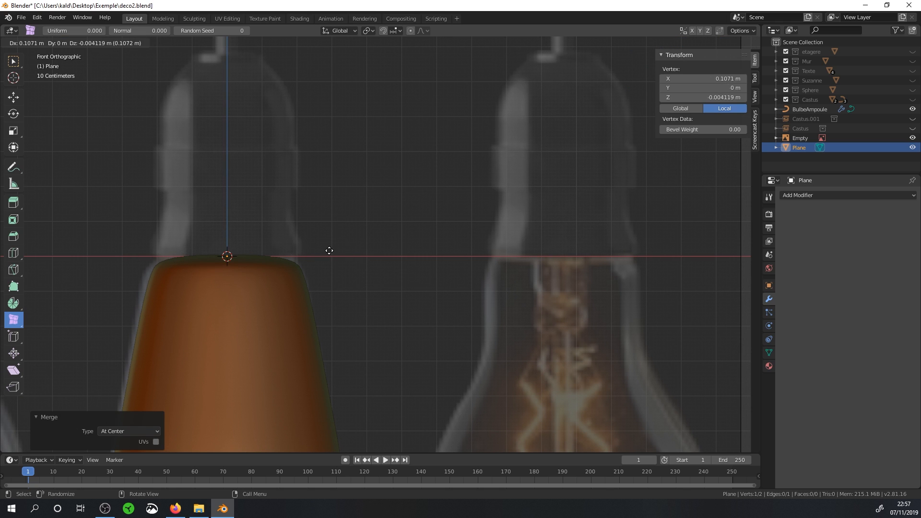
left_click(362, 252)
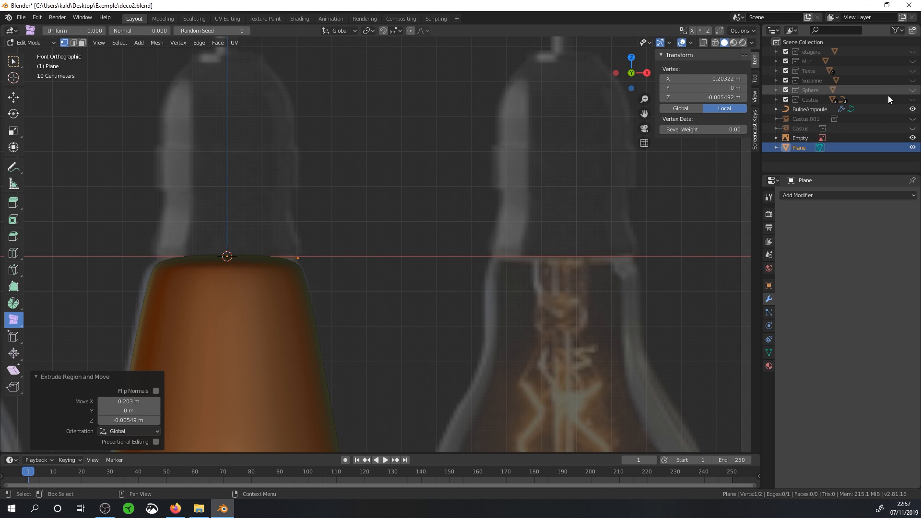
left_click(912, 110)
scroll(283, 225, "up", 2)
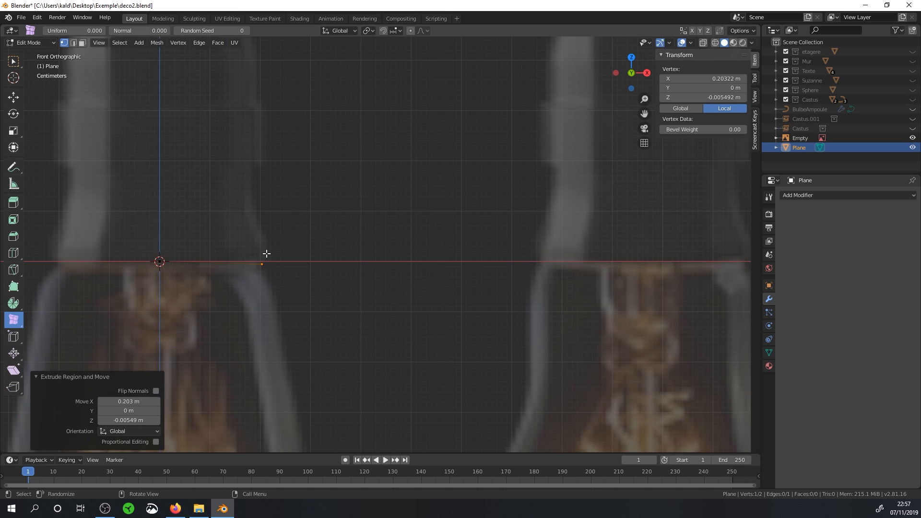
Extrude the socket's lower edge vertex up about 0.054 m and nudge both rim vertices outward onto the reference outline.
key("e")
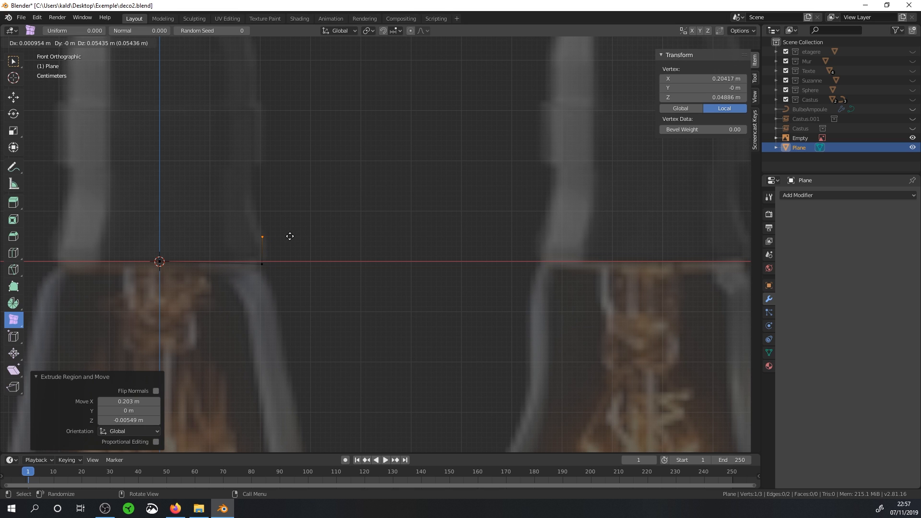
left_click(290, 236)
left_click(265, 263)
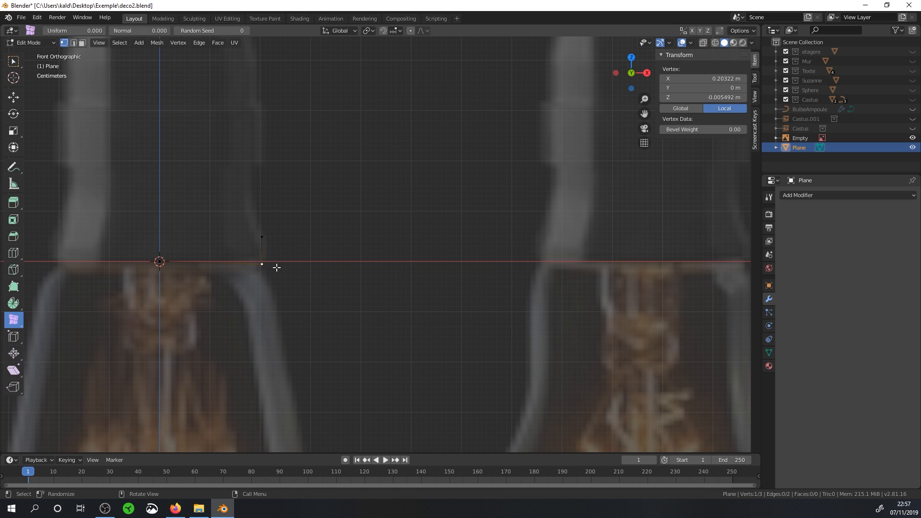
key("g")
left_click(277, 264)
left_click(264, 232)
key("g")
left_click(268, 234)
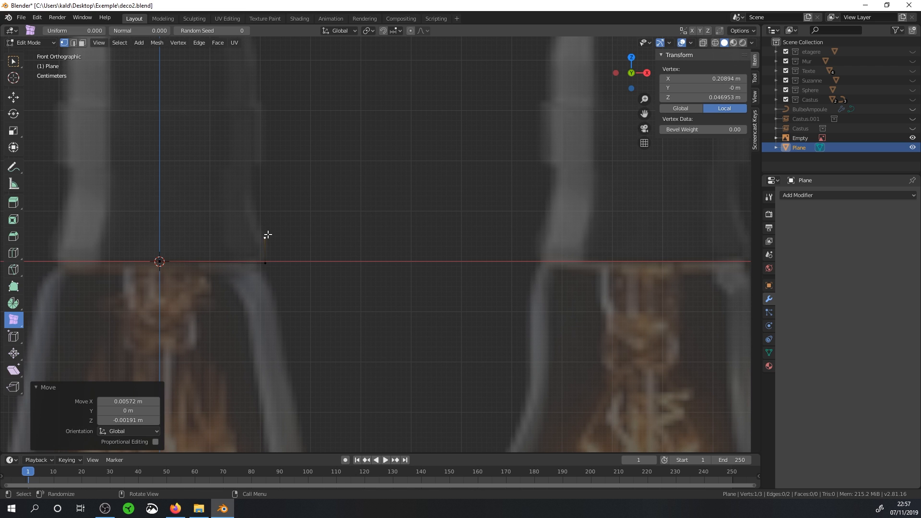
Extrude the socket profile inward and up along the reference's neck, up about 0.09 m, and outward about 0.026 m.
key("e")
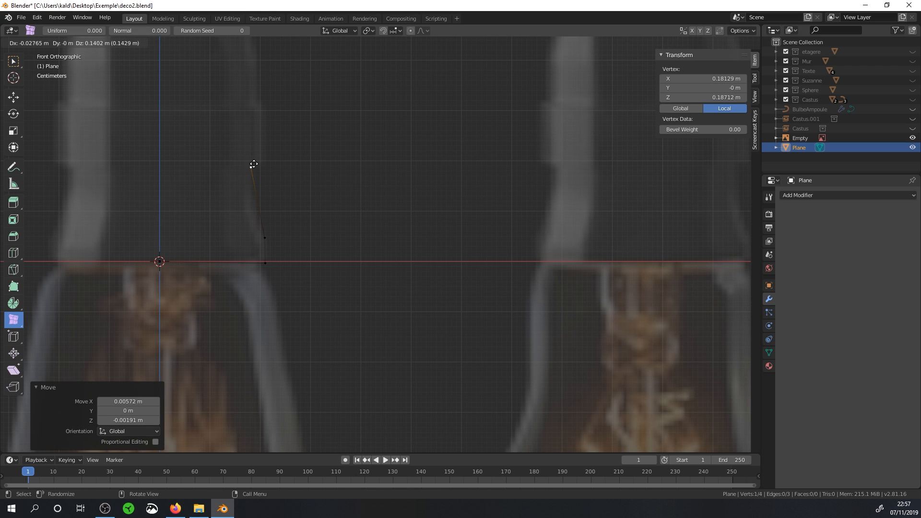
left_click(250, 207)
key("e")
left_click(252, 153)
key("e")
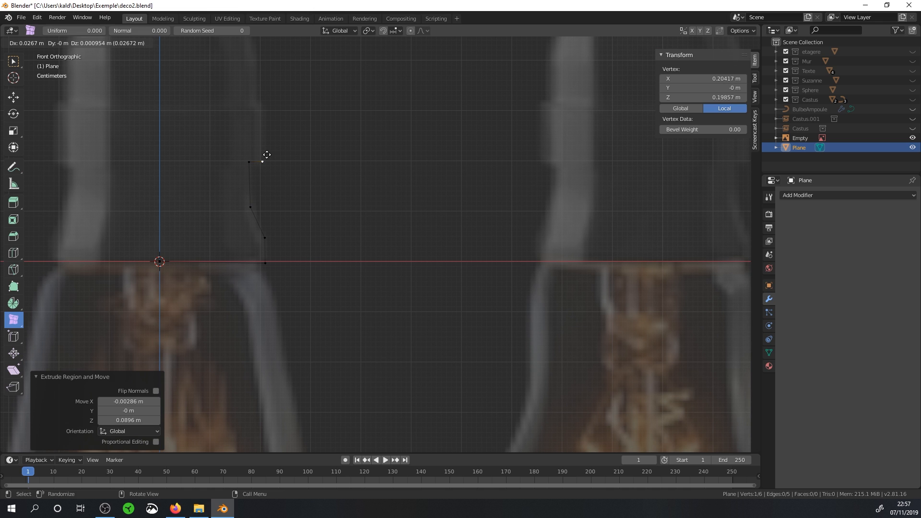
left_click(263, 156)
Extrude the band of the socket profile up about 0.113 m, inward about 0.0095 m, and up about 0.127 m.
key("e")
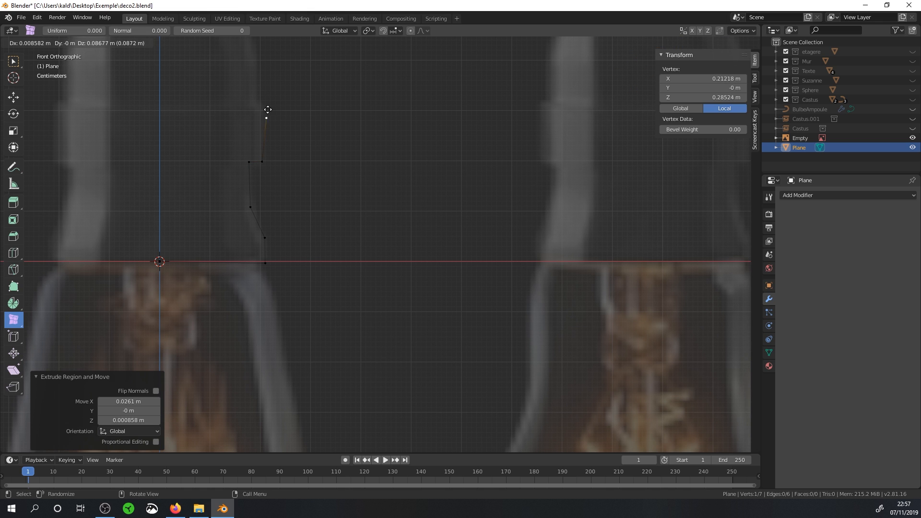
left_click(259, 98)
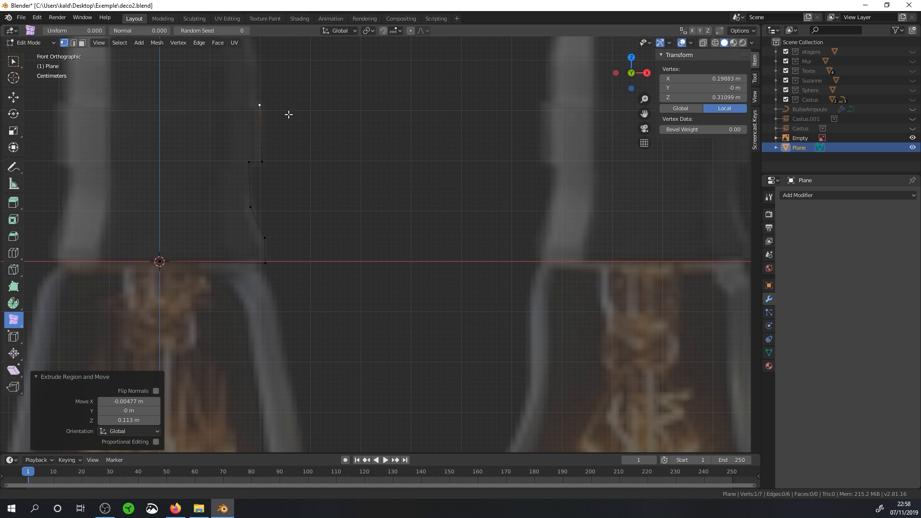
middle_click_drag(289, 111, 301, 181, "shift")
key("e")
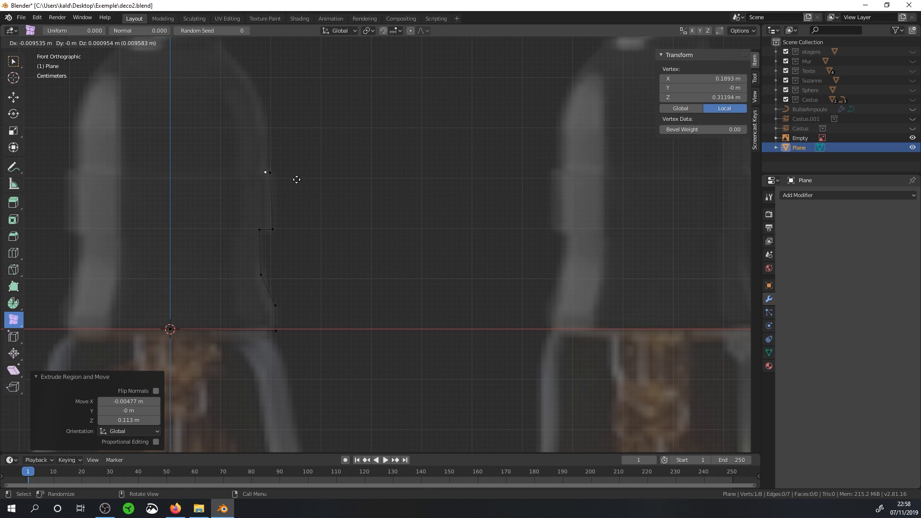
left_click(296, 179)
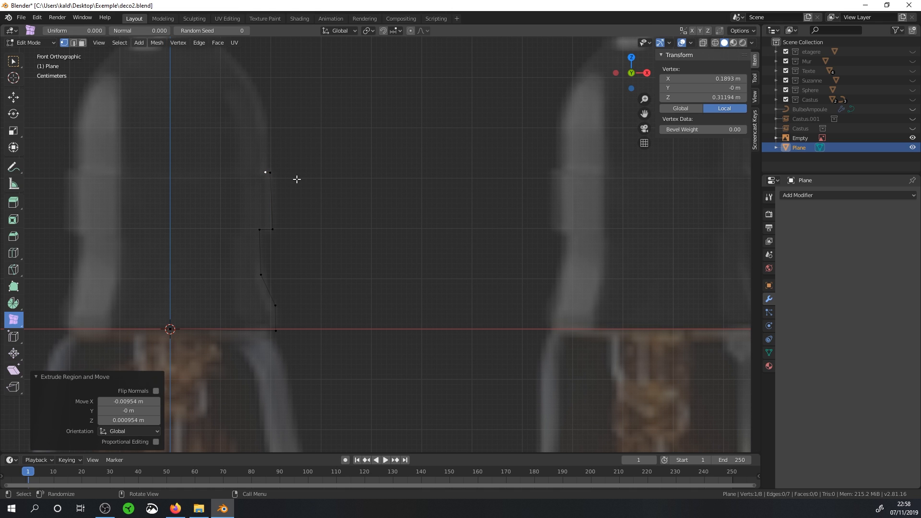
key("e")
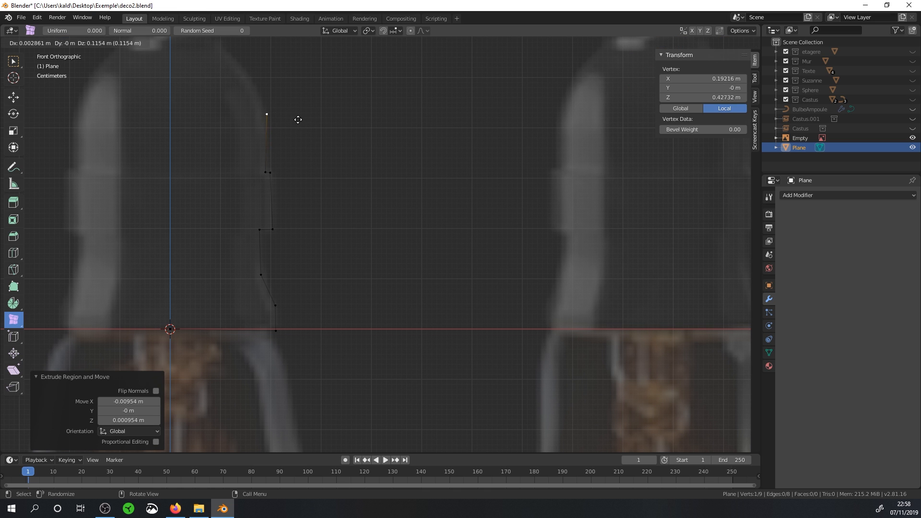
left_click(294, 117)
Extrude two vertices along the dome's shoulder, offset about -0.031 m X, 0.068 m Z and -0.060 m X, 0.049 m Z.
middle_click_drag(302, 141, 344, 233, "shift")
scroll(345, 233, "up", 1)
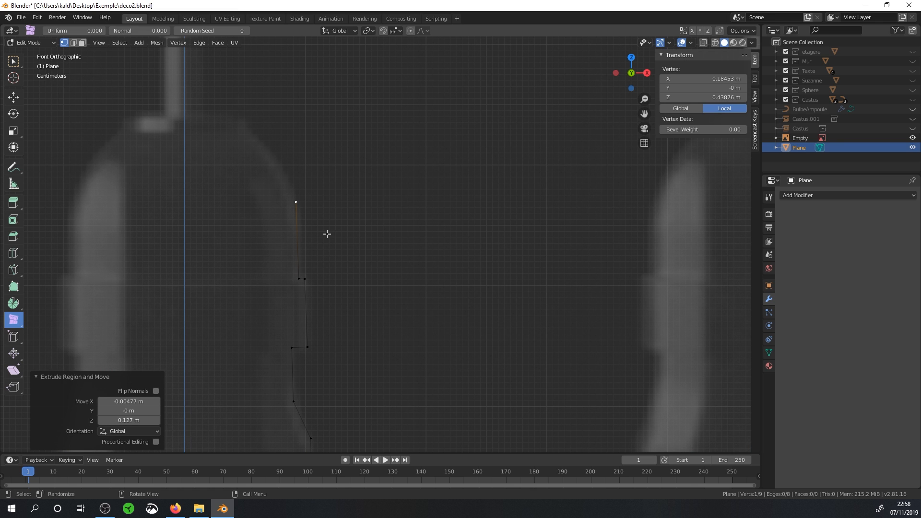
scroll(297, 218, "down", 1)
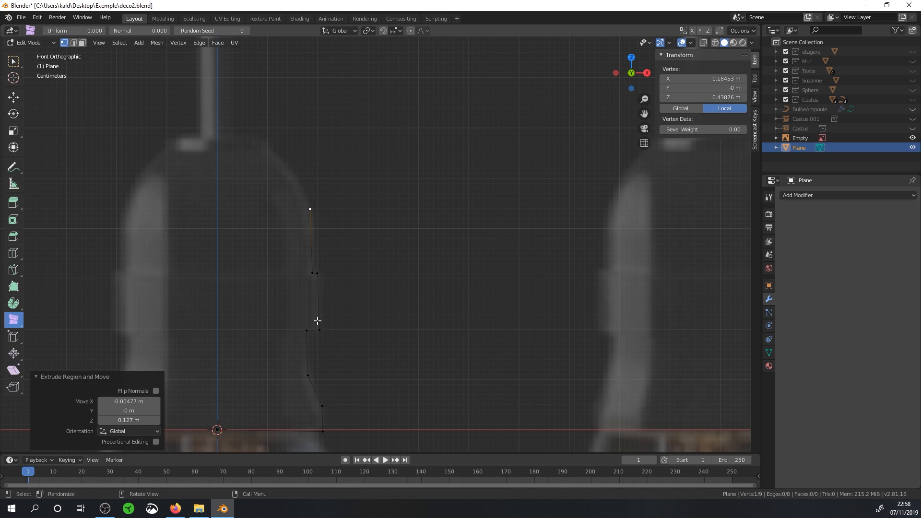
scroll(321, 316, "up", 1)
scroll(318, 205, "down", 2)
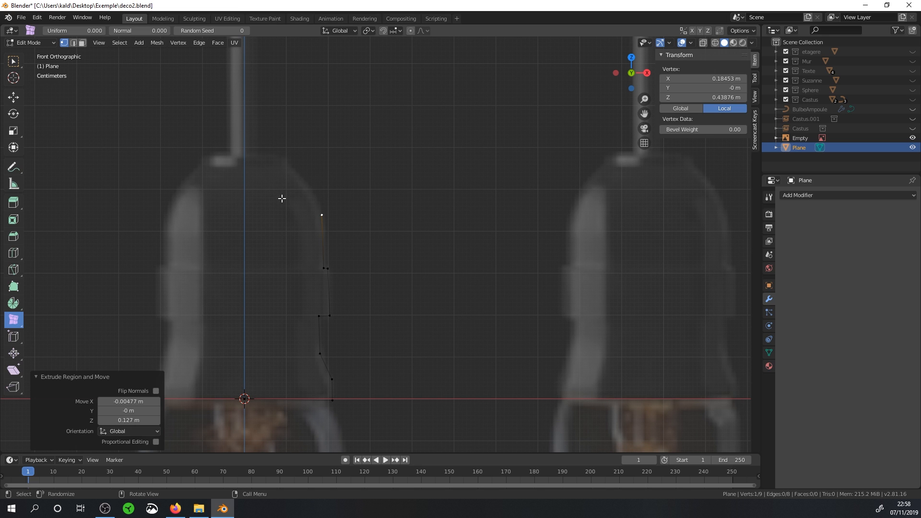
scroll(283, 198, "up", 2)
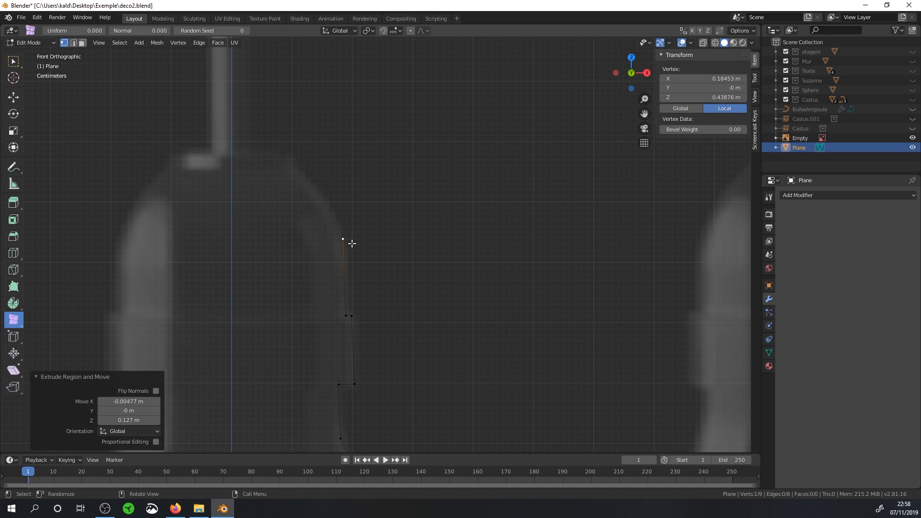
key("e")
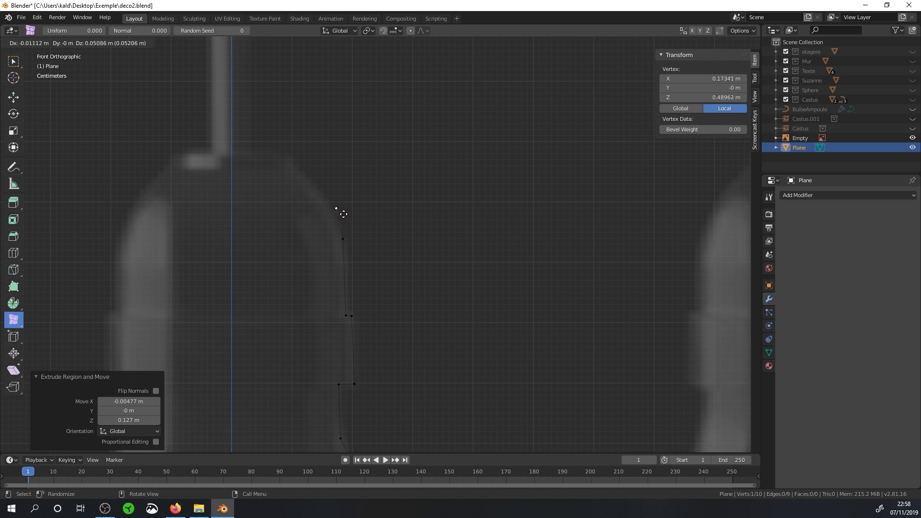
left_click(332, 204)
key("e")
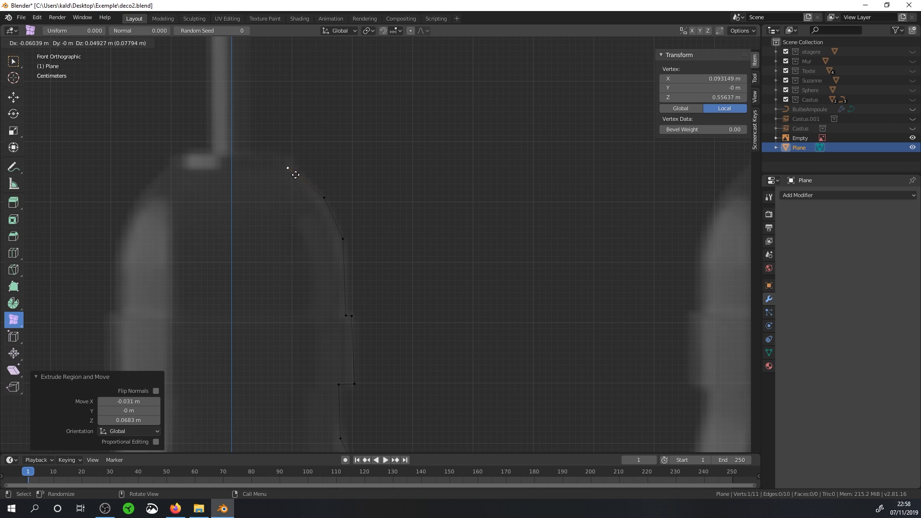
left_click(295, 175)
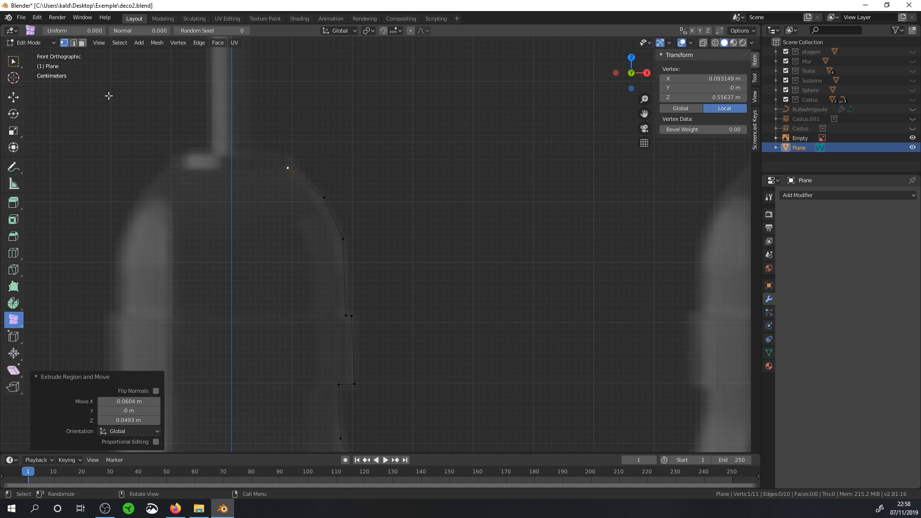
Subdivide the uppermost shoulder edge with one cut and move its new vertex about 0.0024 m in X and 0.0048 m in Z.
left_click(74, 43)
left_click(303, 184)
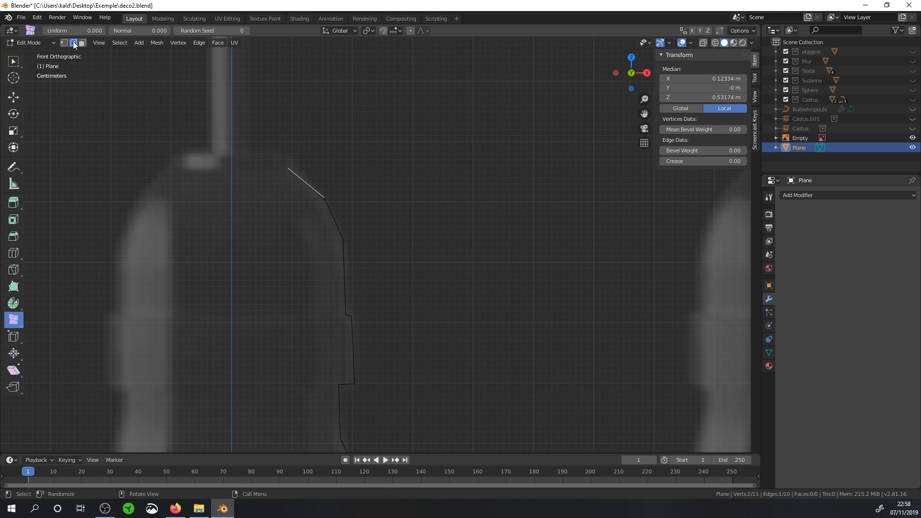
left_click(195, 43)
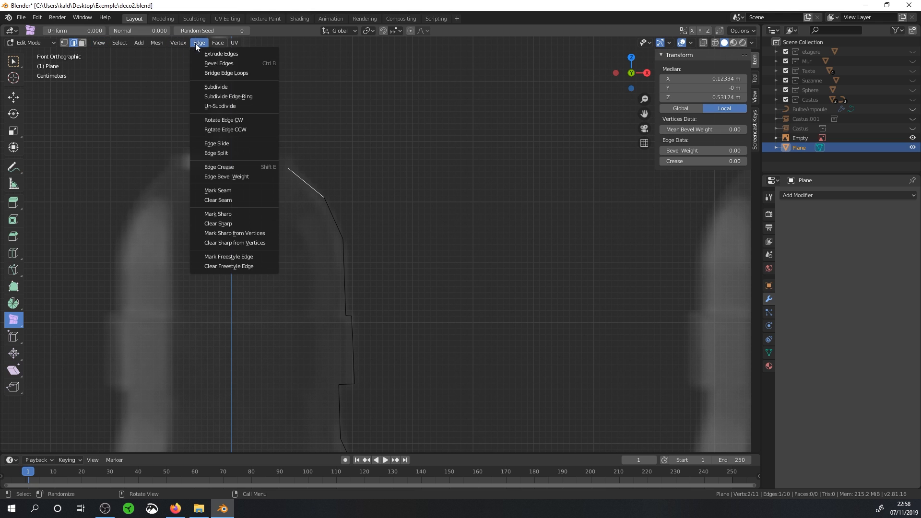
left_click(218, 87)
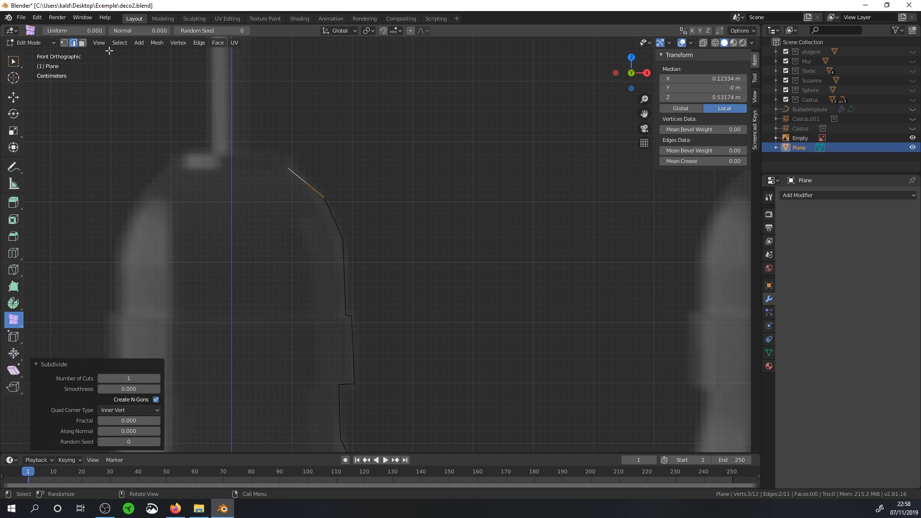
left_click(63, 43)
left_click(309, 178)
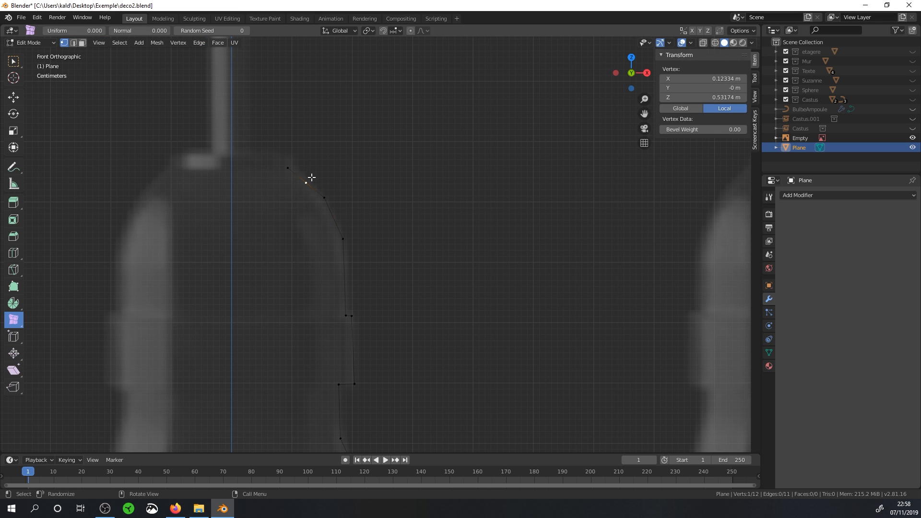
key("g")
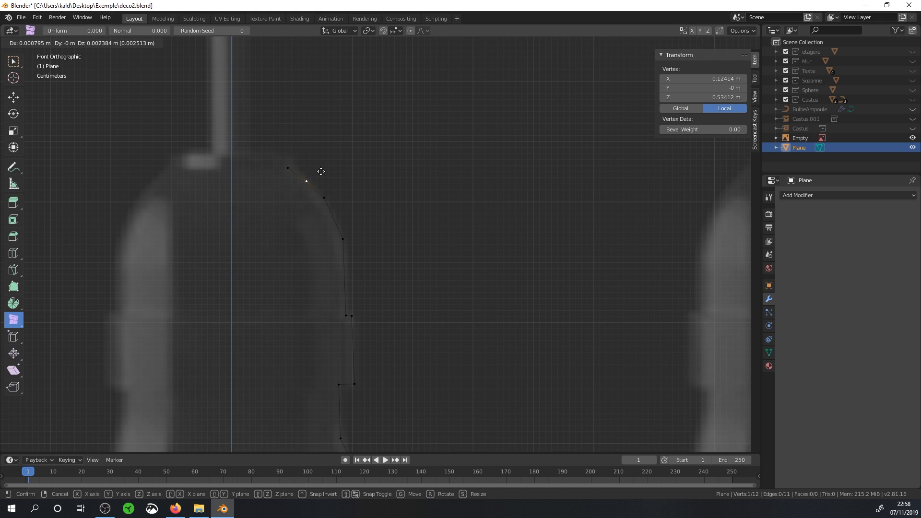
left_click(315, 174)
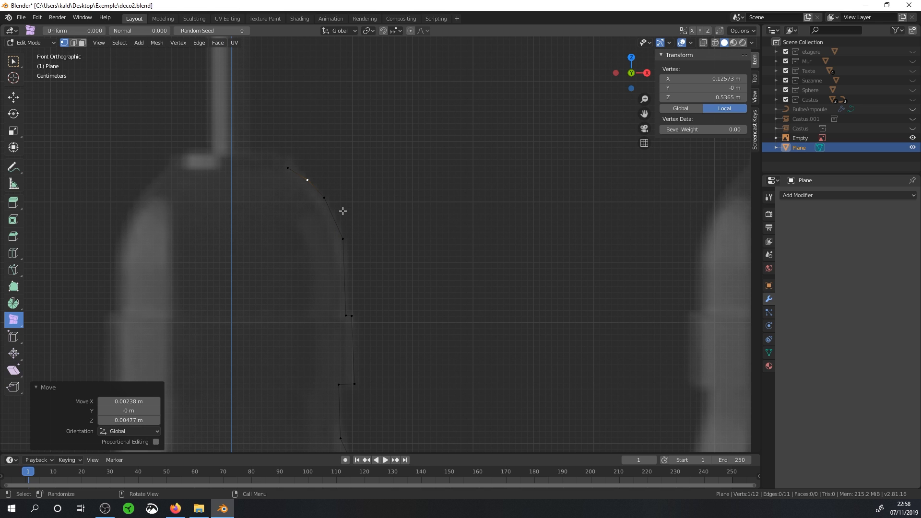
Undo the vertex move and the subdivision of the uppermost edge, and select the shoulder vertex in vertex mode.
key("ctrl+z")
key("ctrl+z")
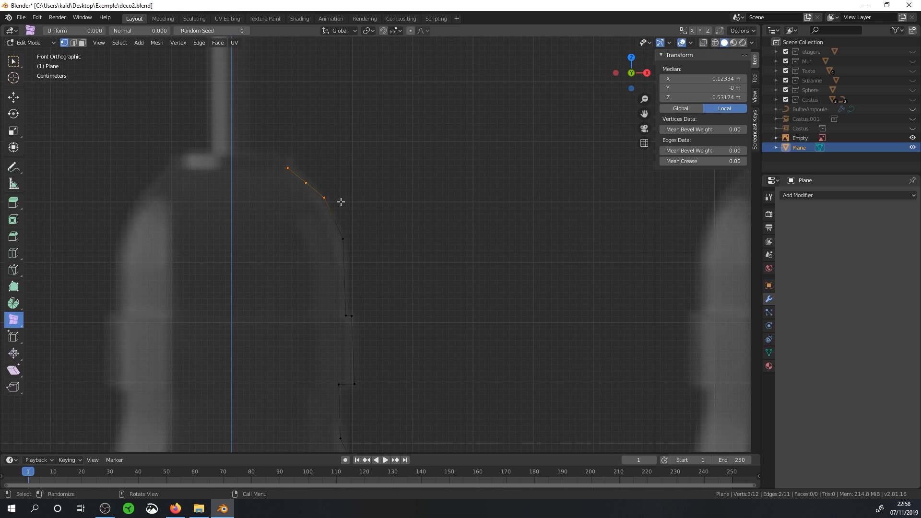
key("2")
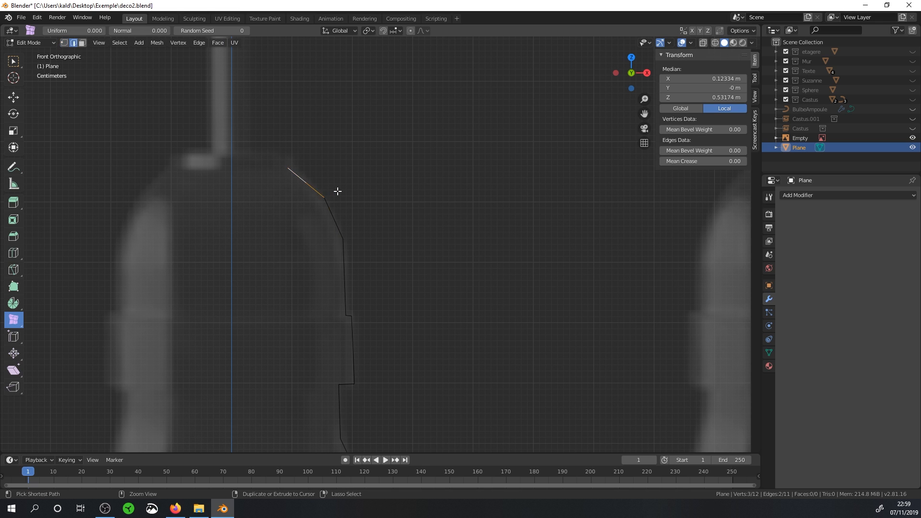
key("ctrl+z")
key("1")
left_click(325, 197)
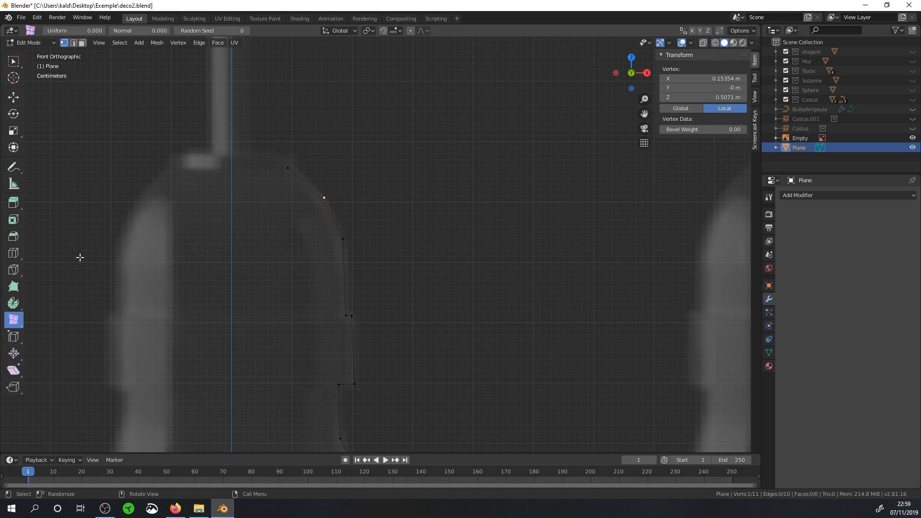
left_click(13, 236)
left_click_drag(331, 205, 356, 230)
key("ctrl+z")
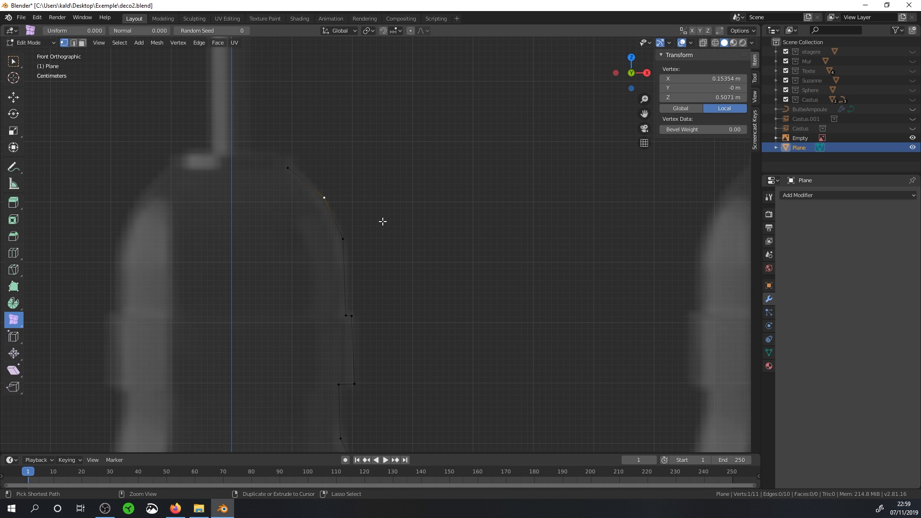
Bevel the shoulder vertex with Vertex Only enabled, a width of 0.079 m and 4 segments.
key("ctrl+b")
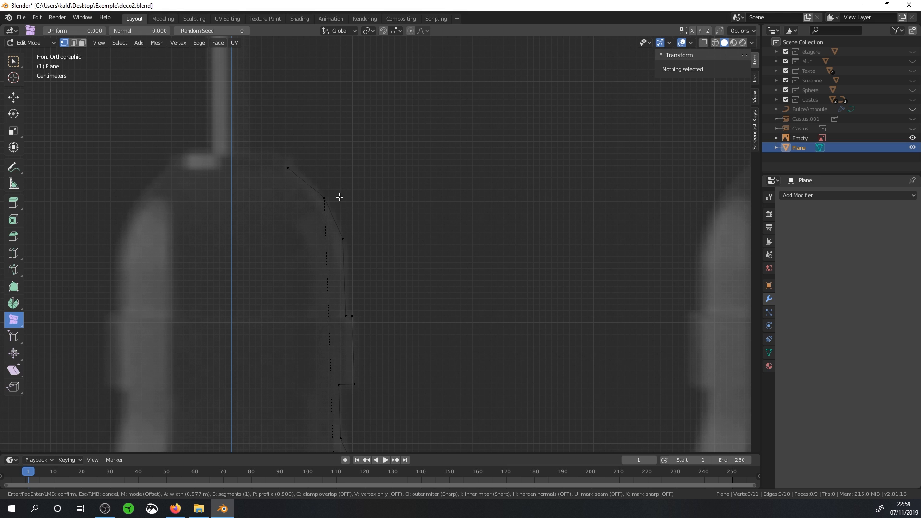
key("v")
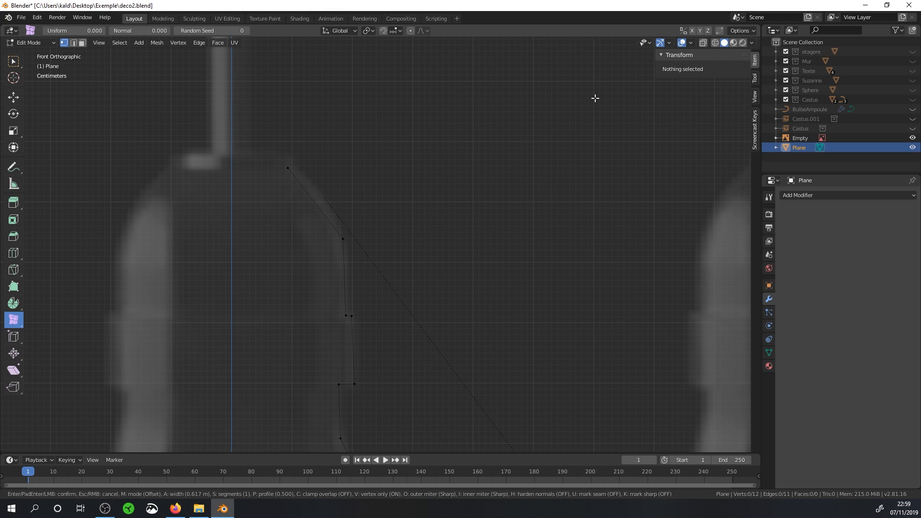
left_click(430, 161)
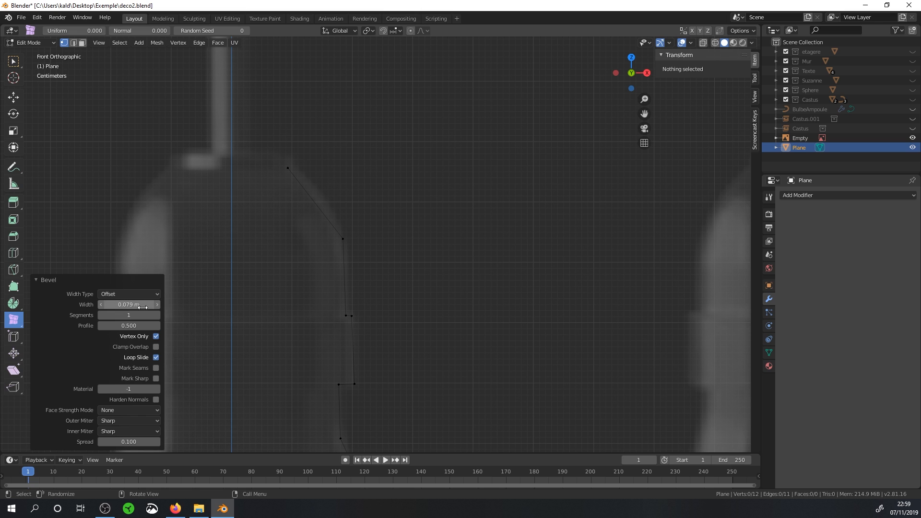
left_click(157, 315)
left_click(157, 315)
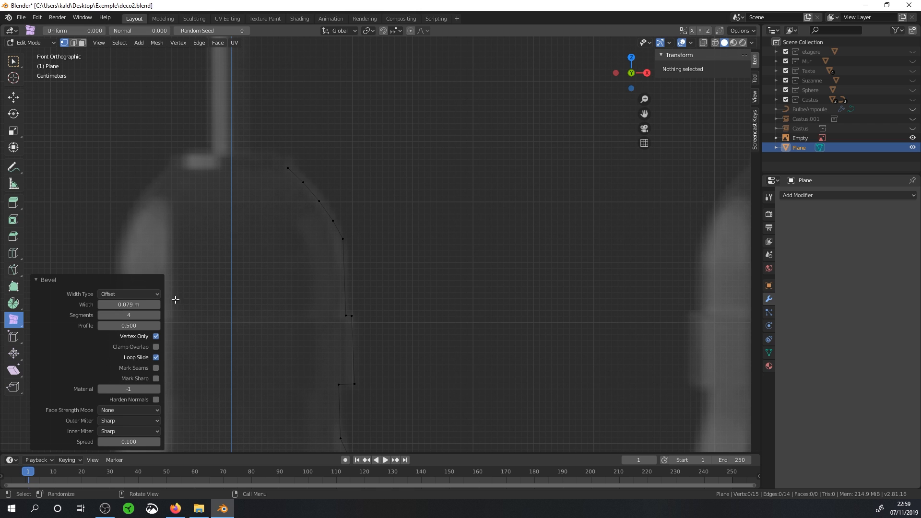
Delete the three intermediate bevel vertices on the dome's shoulder and select the profile's upper end vertex.
left_click(304, 185)
left_click(333, 217)
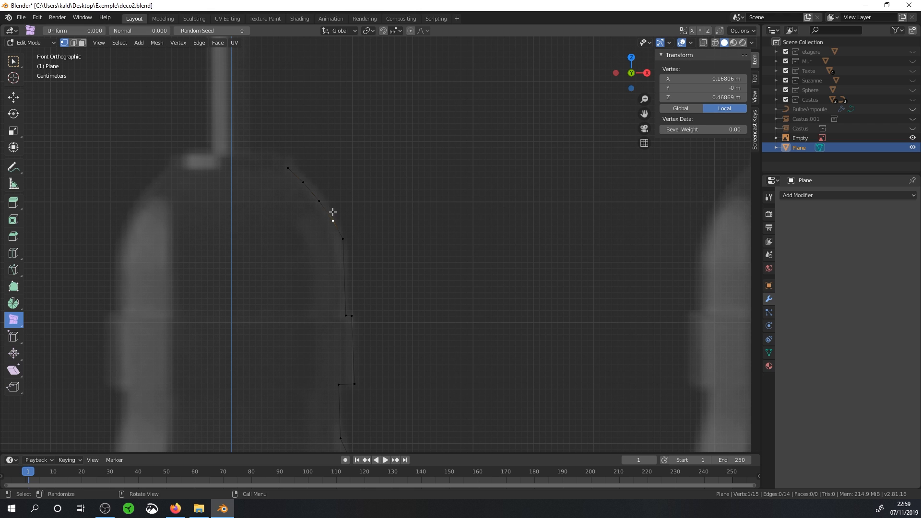
left_click(318, 200, "shift")
left_click(304, 185, "shift")
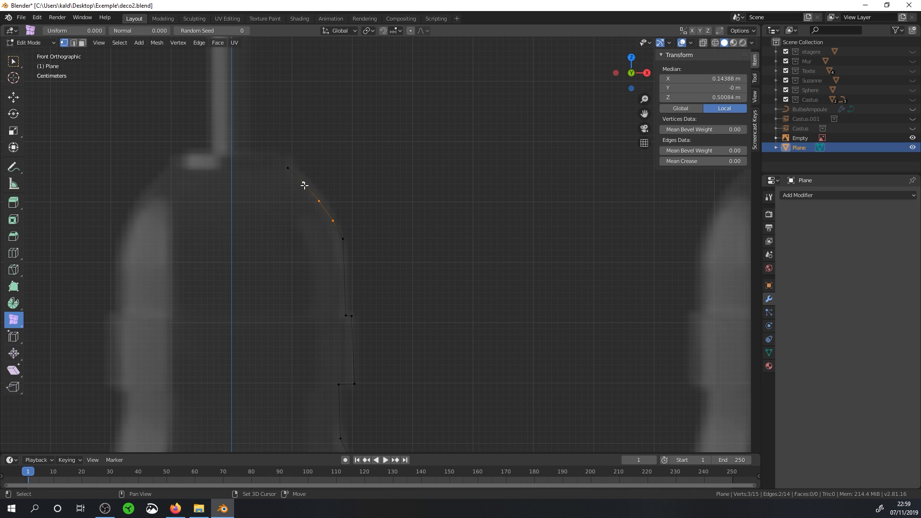
key("x")
left_click(306, 185)
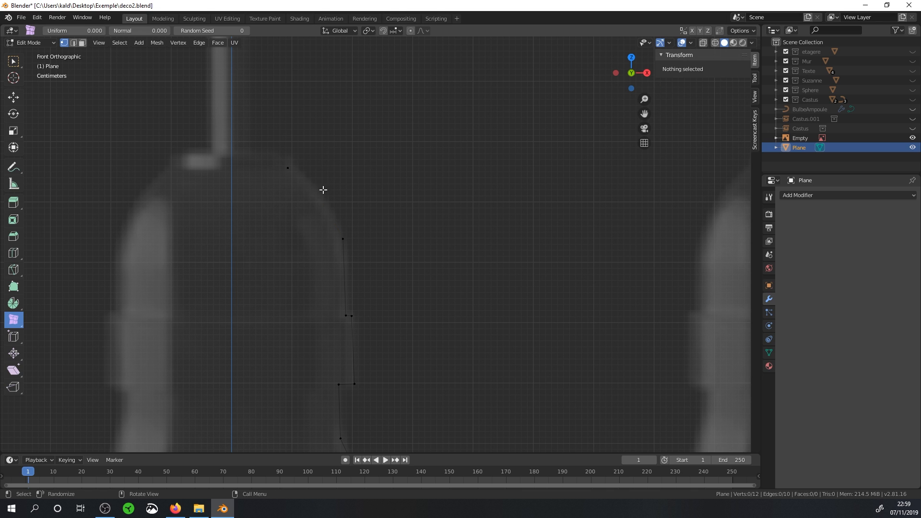
left_click(288, 168)
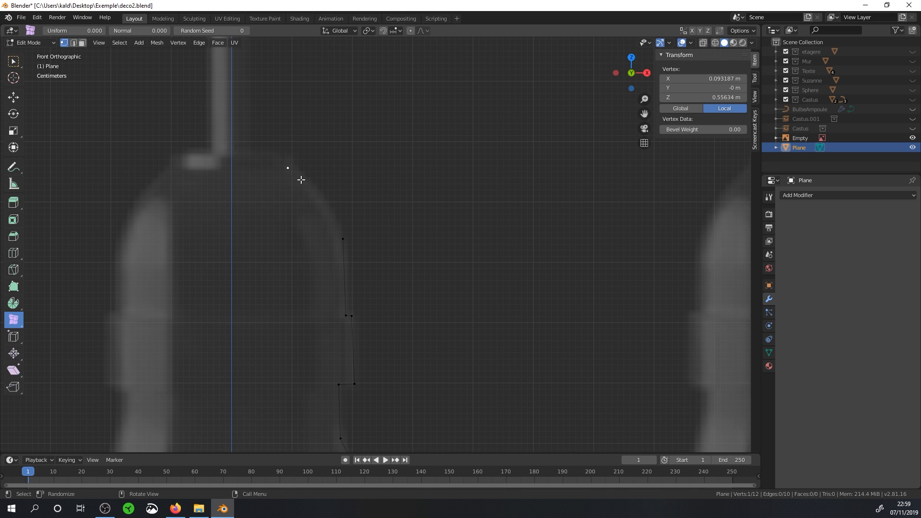
Delete the two overlapping vertices left at the upper end of the socket profile's dome.
key("x")
left_click(294, 181)
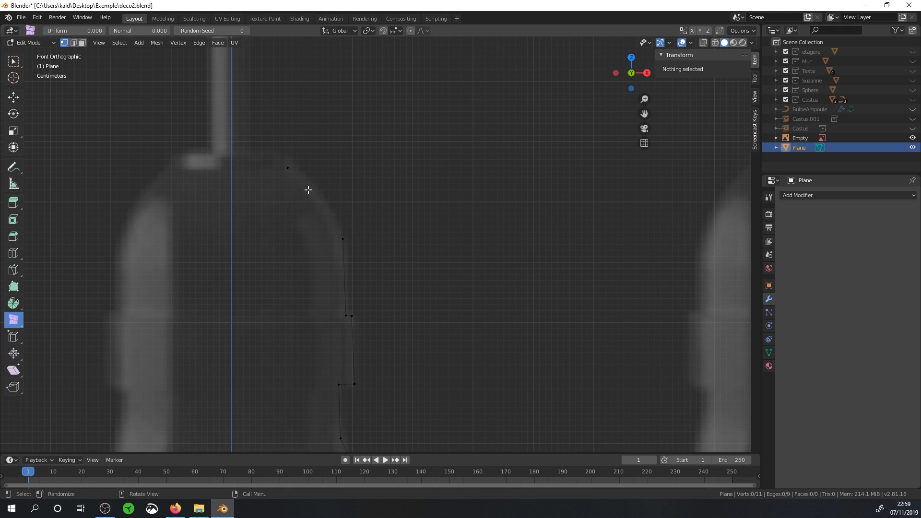
left_click(346, 235)
left_click(294, 165)
key("x")
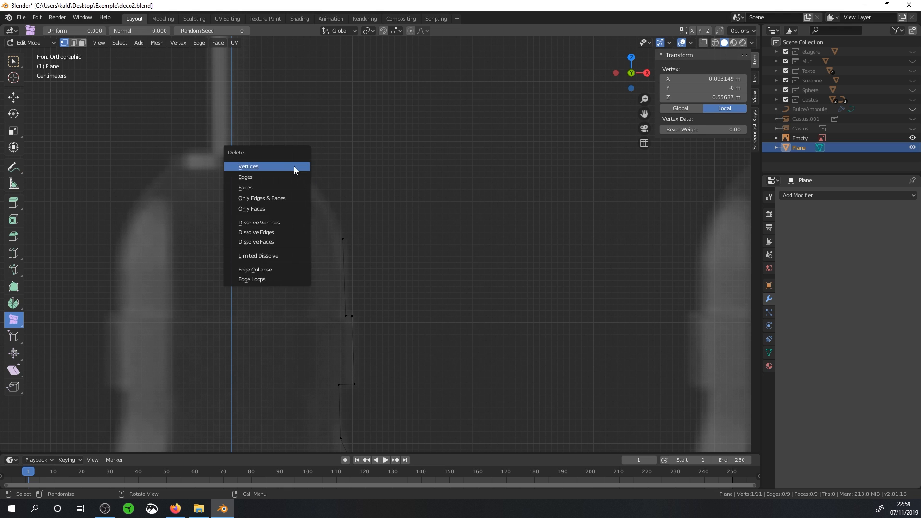
left_click(293, 166)
Extrude three vertices in sequence from the top of the profile's side wall, following the reference's rounded shoulder.
left_click(343, 235)
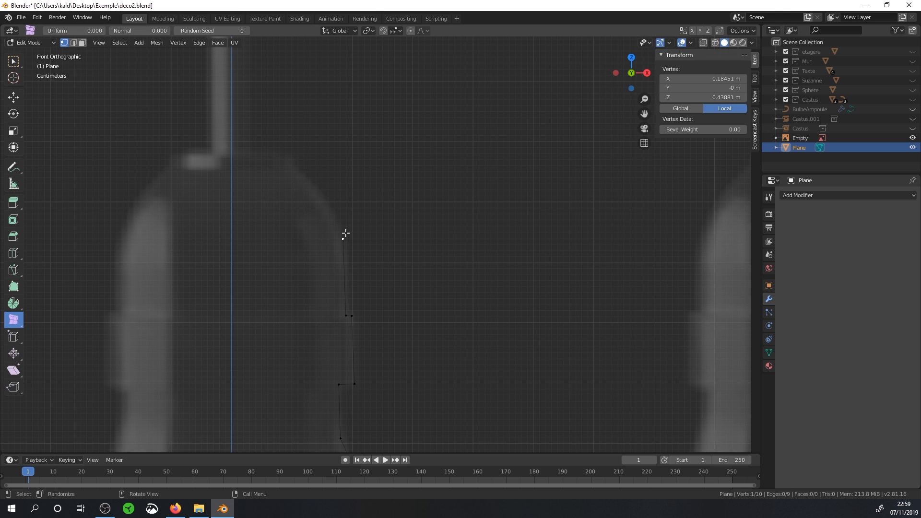
key("e")
left_click(335, 206)
key("e")
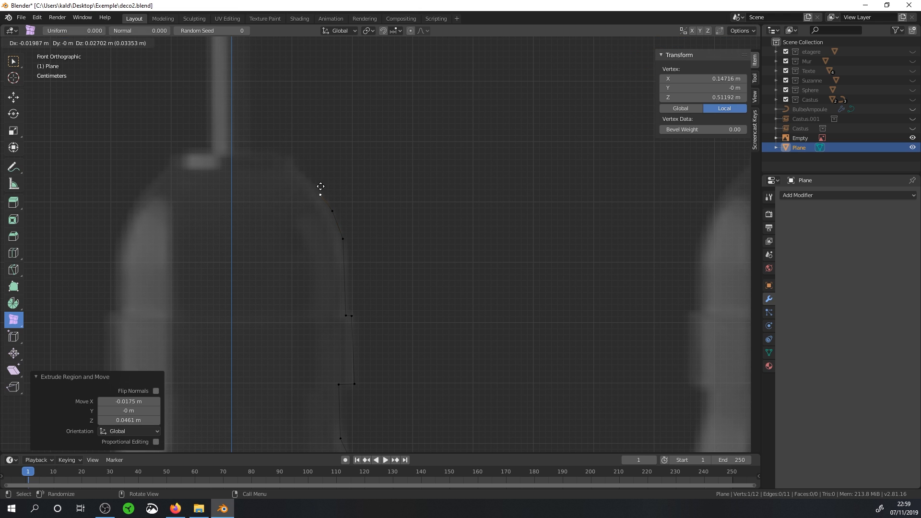
left_click(315, 184)
key("e")
left_click(285, 153)
Extrude the collar about 0.027 m upward and extrude its top edge about 0.092 m inward to the central axis.
key("e")
left_click(288, 137)
key("e")
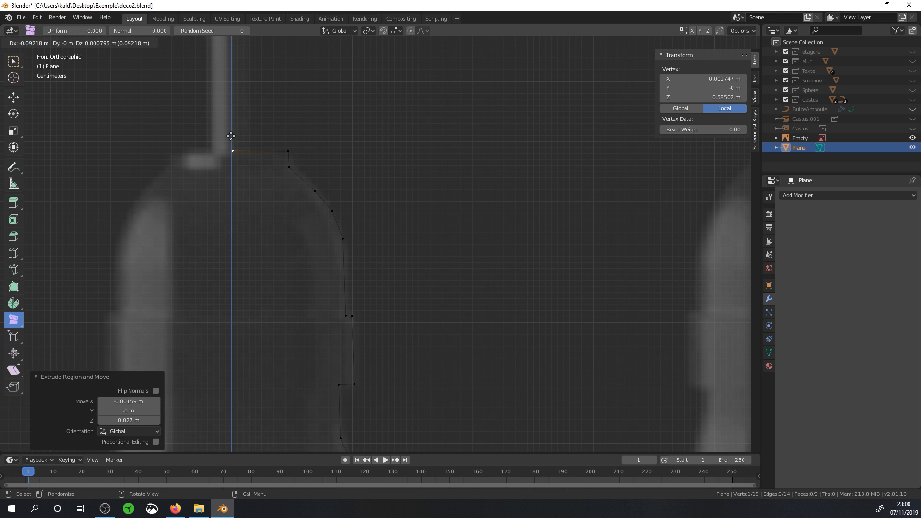
left_click(230, 136)
Level the two vertices of the raised band's lower ledge by scaling them along Z.
middle_click_drag(389, 202, 339, 134, "shift")
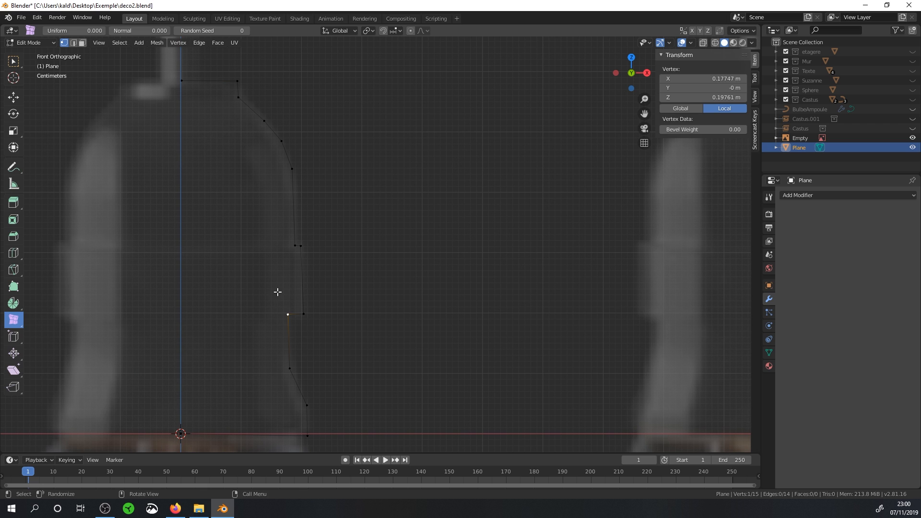
left_click(304, 314, "shift")
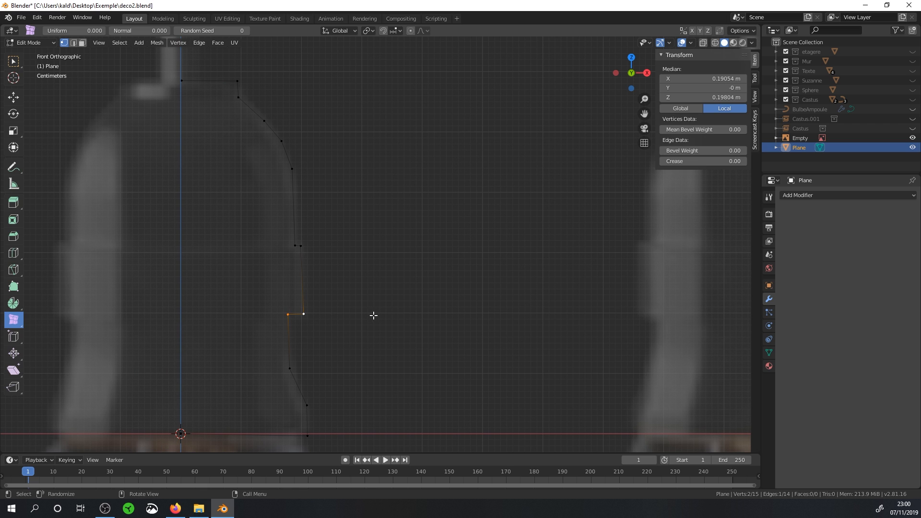
key("s")
key("z")
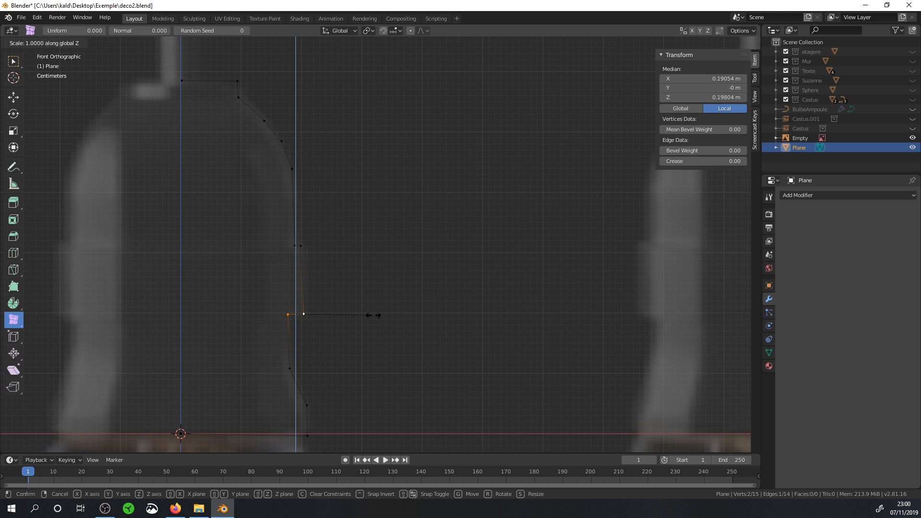
left_click(374, 314)
Align the raised band's two outer vertices vertically by scaling them to 0 along X.
left_click(302, 247)
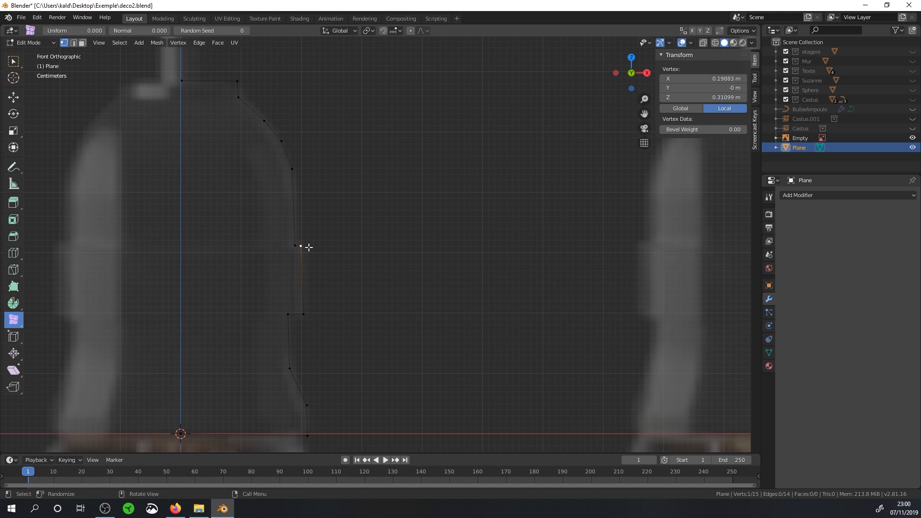
left_click(304, 313, "shift")
key("s")
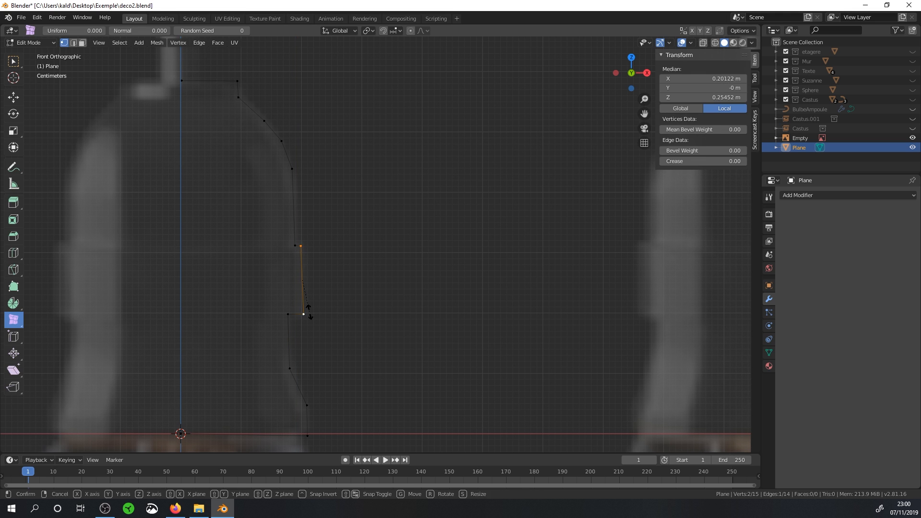
key("x")
key("0")
key("Return")
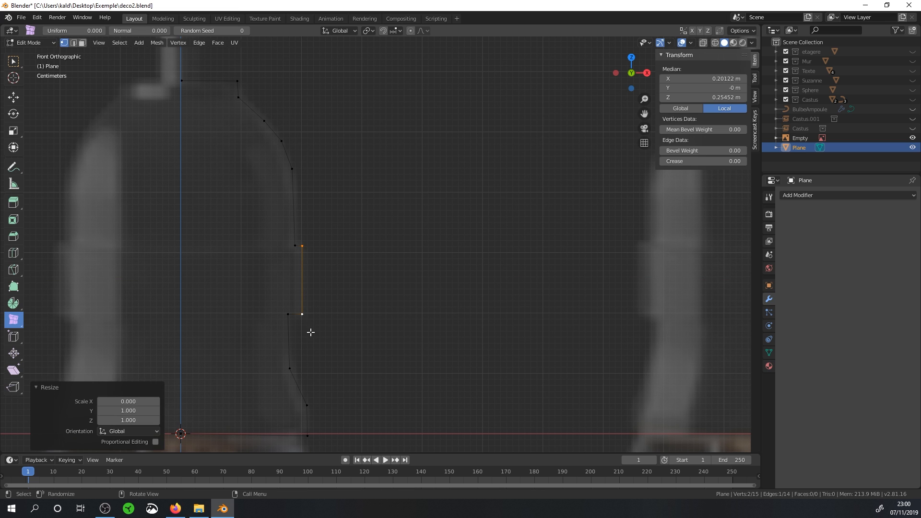
Subdivide the profile's bottom edge with one cut and move the new vertex about 0.07 m in X, near the outer corner.
middle_click_drag(318, 349, 309, 271, "shift")
left_click(290, 290)
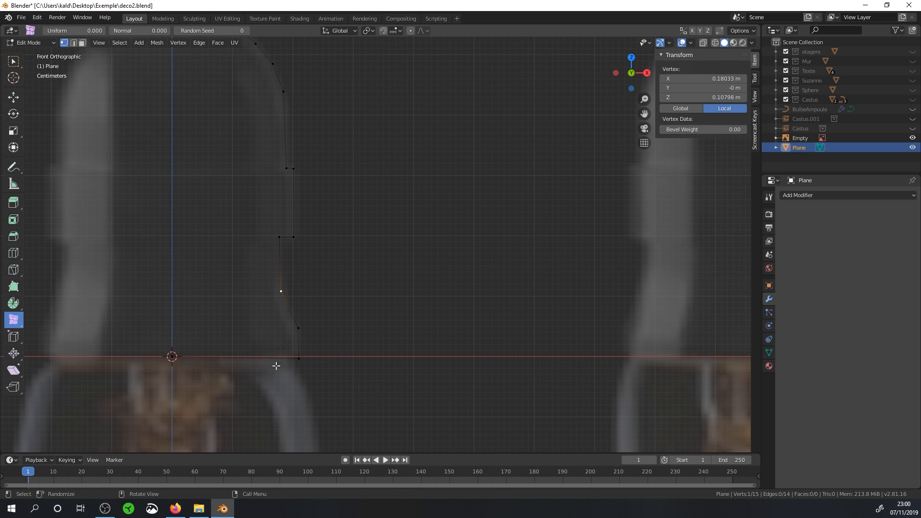
left_click(296, 360)
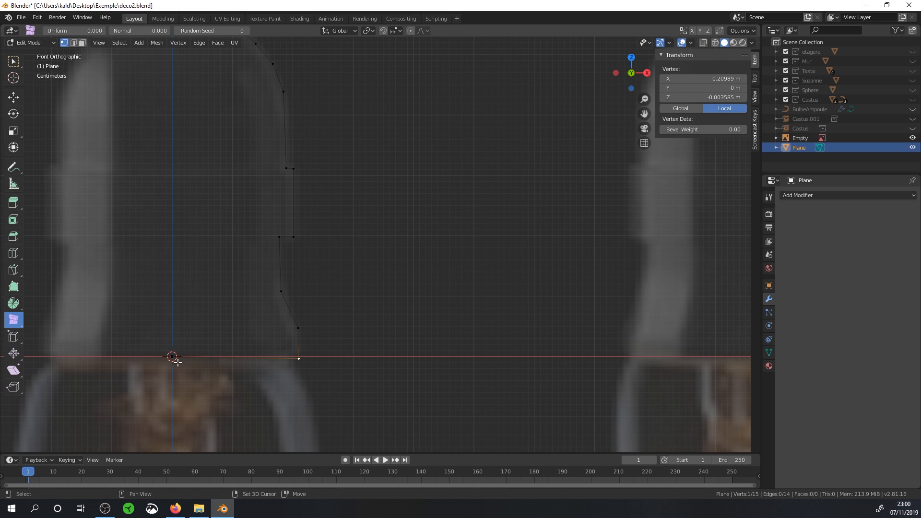
left_click(176, 361, "shift")
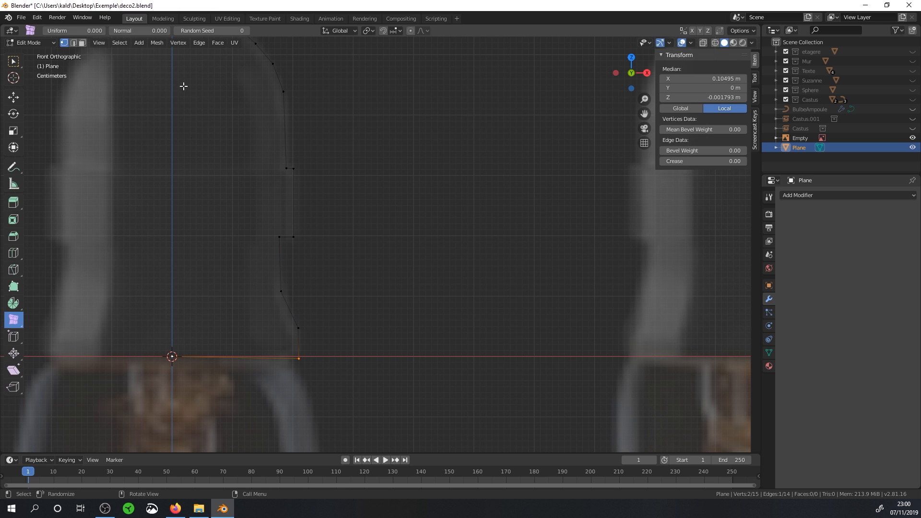
left_click(199, 44)
left_click(217, 87)
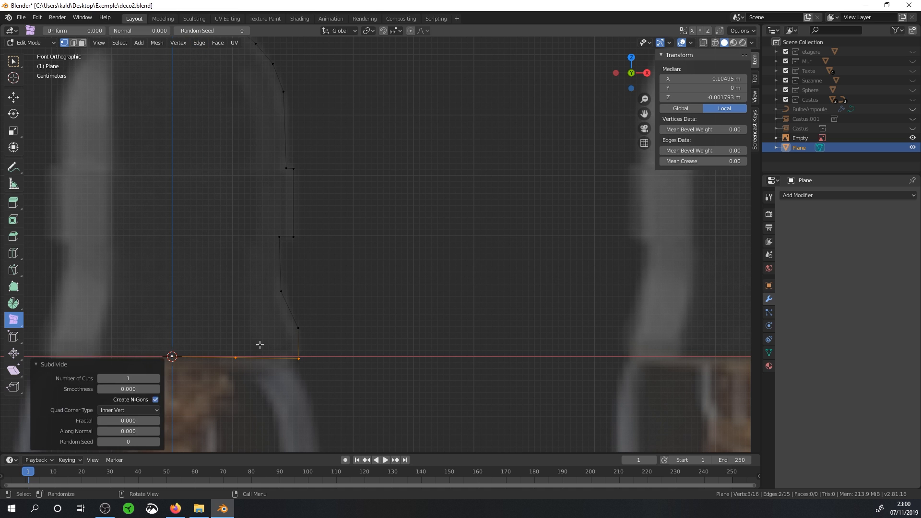
left_click(242, 355)
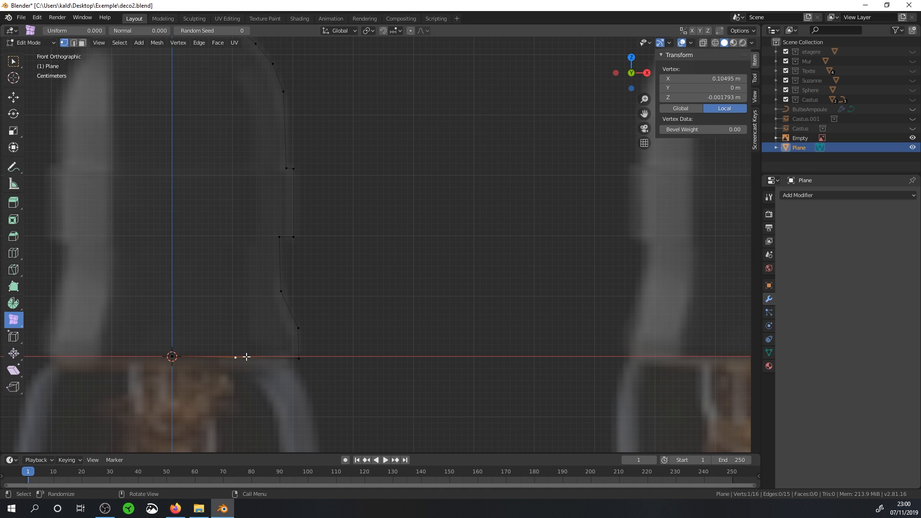
key("g")
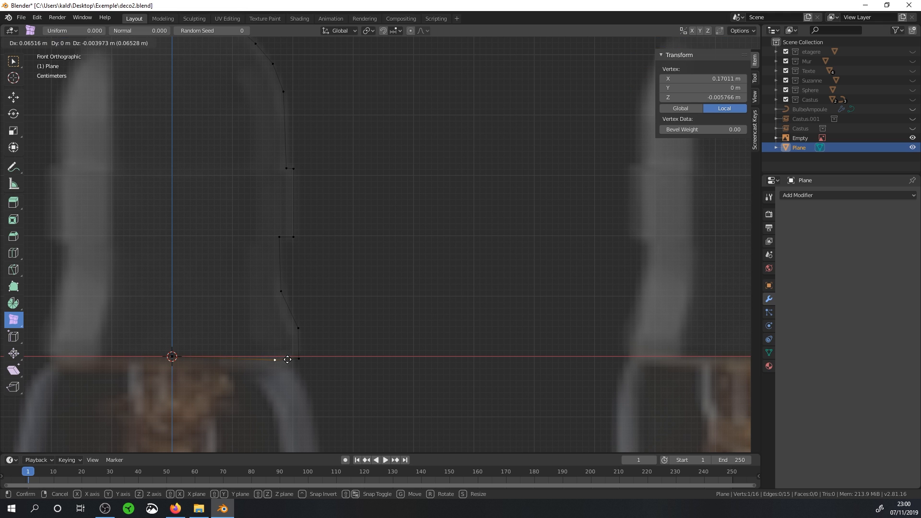
left_click(290, 359)
Raise the bottom vertex on the central axis about 0.05 m along Z with the Move tool.
left_click(181, 357)
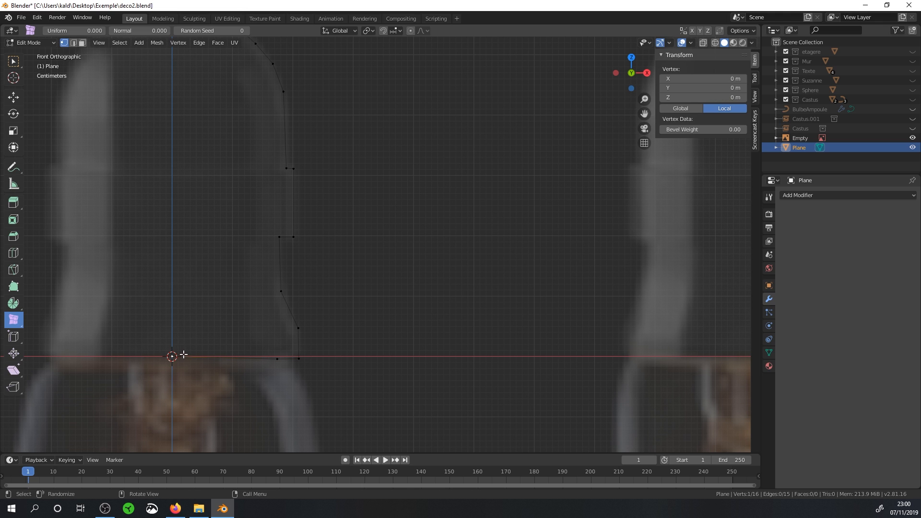
left_click(14, 97)
left_click_drag(170, 310, 172, 283)
Subdivide the sloped bottom edge with one cut and move its new vertex about 0.05 m outward and 0.02 m down.
left_click(277, 359, "shift")
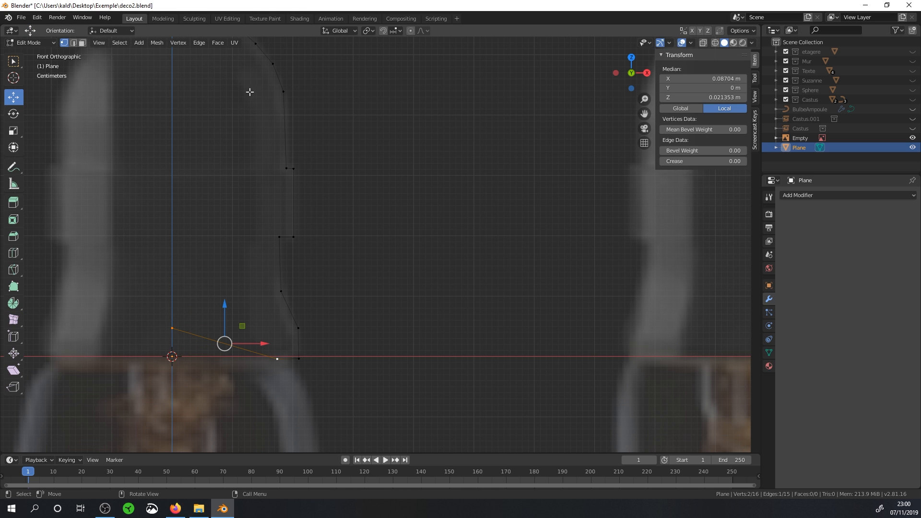
left_click(198, 44)
left_click(216, 86)
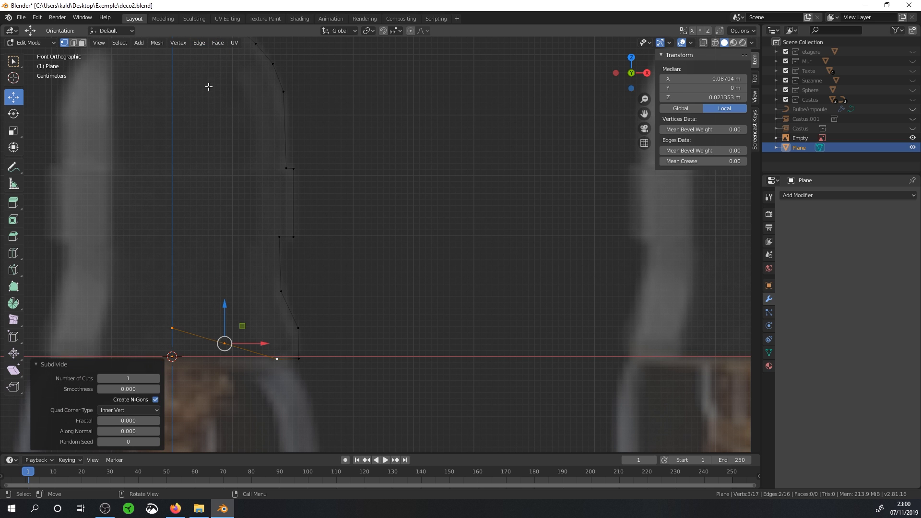
left_click(224, 343)
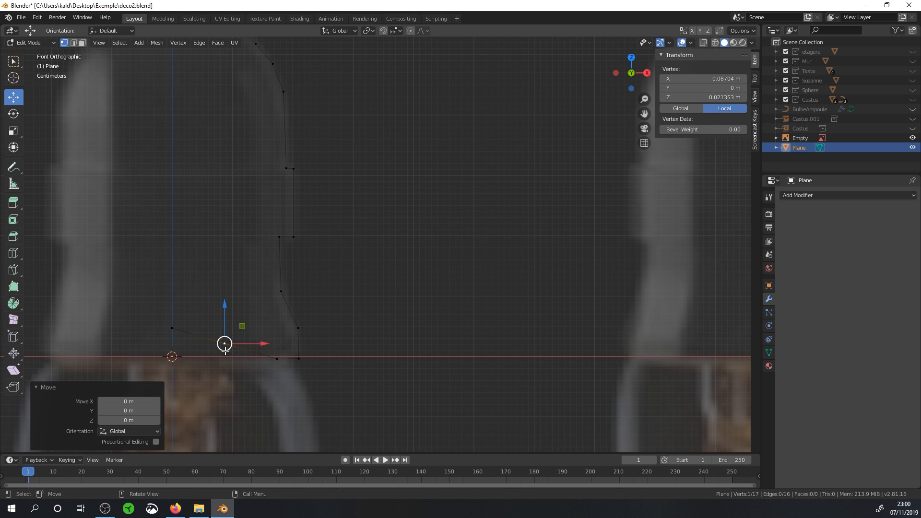
left_click_drag(242, 326, 271, 336)
Lower the bottom axis vertex to about 0.006 m in Z and raise the new base vertex about 0.003 m.
left_click(172, 328)
left_click_drag(174, 305, 178, 329)
left_click(256, 356)
left_click_drag(255, 338, 256, 337)
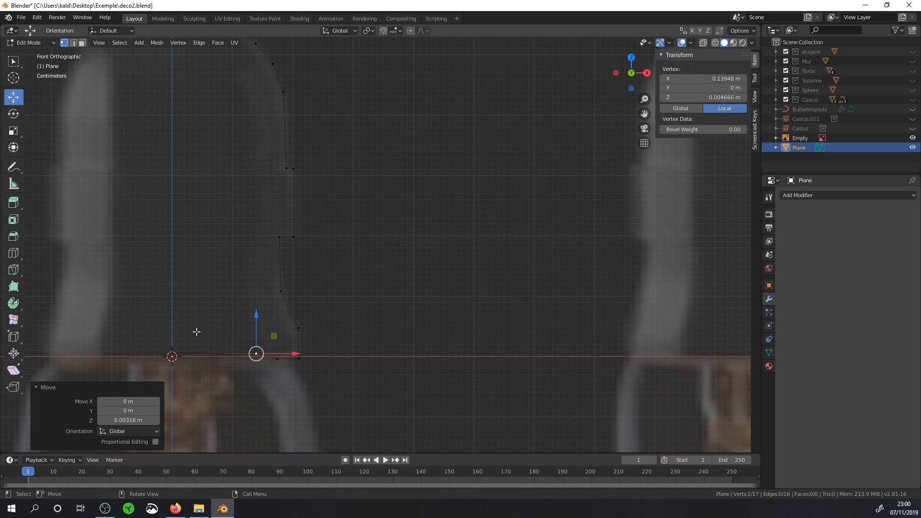
left_click(184, 349)
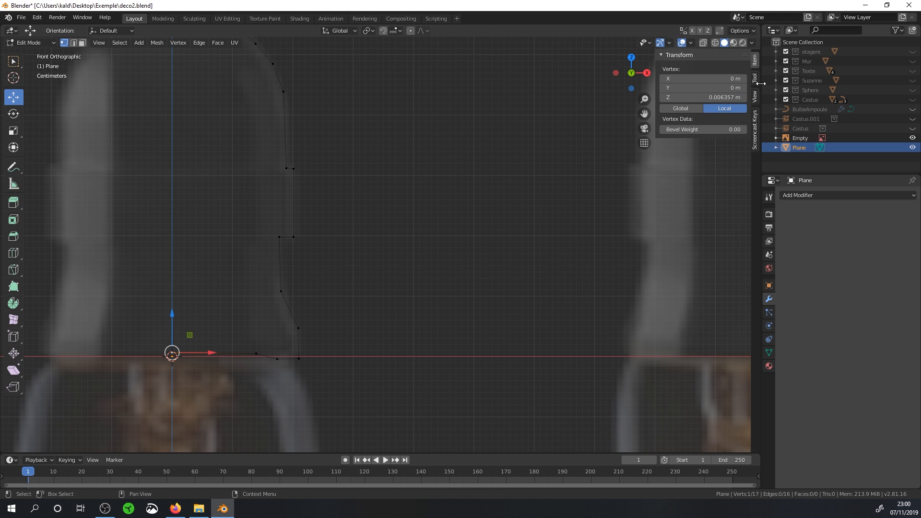
Set the X coordinate of the collar's top vertex by the central axis to 0 m.
middle_click_drag(327, 139, 399, 238, "shift")
left_click(251, 110)
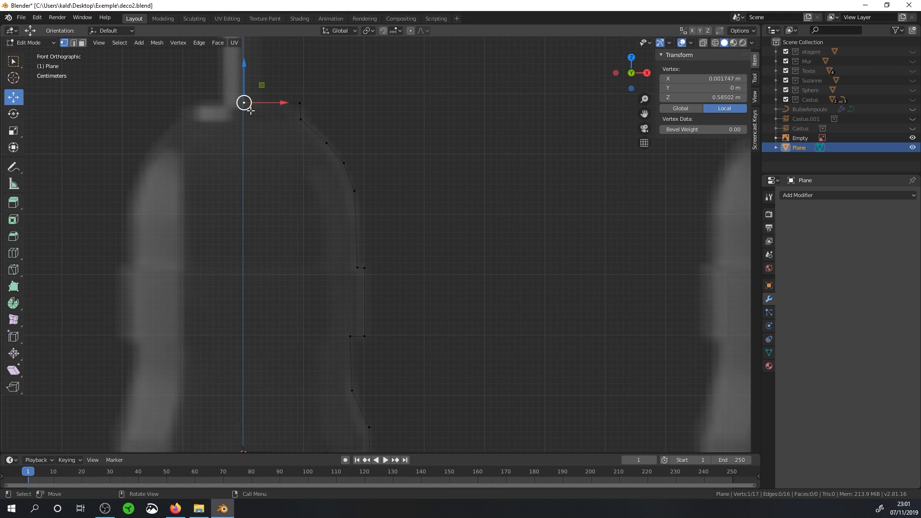
left_click(700, 79)
type("0")
key("Return")
Flatten the whole profile by scaling all its vertices to 0 along Y.
scroll(434, 207, "down", 2)
middle_click_drag(409, 217, 276, 169)
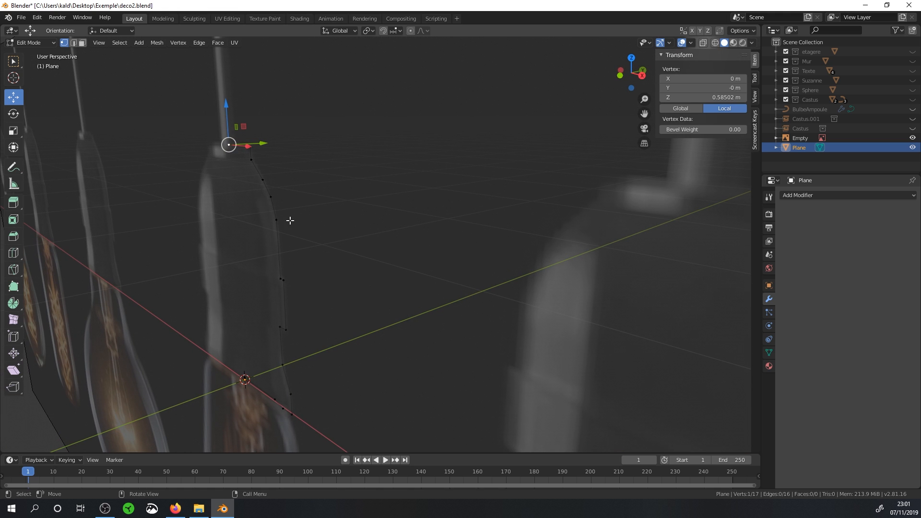
key("a")
key("s")
key("y")
key("0")
key("Return")
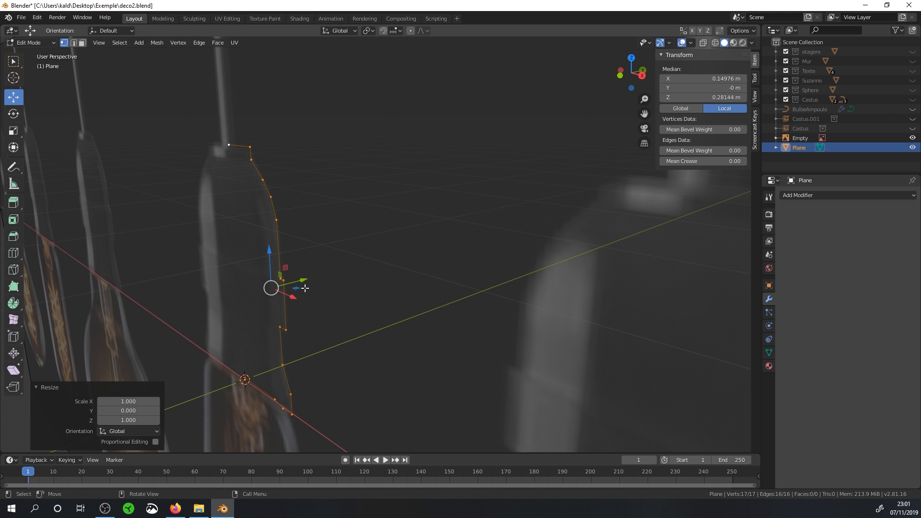
Add a Screw modifier to the profile in Object Mode and enable Calc Order.
middle_click_drag(235, 287, 604, 279)
key("Tab")
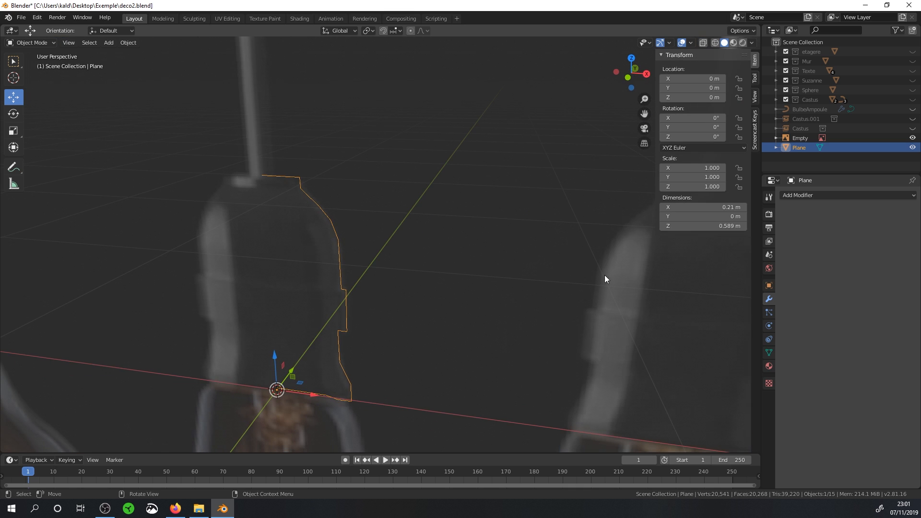
left_click(850, 195)
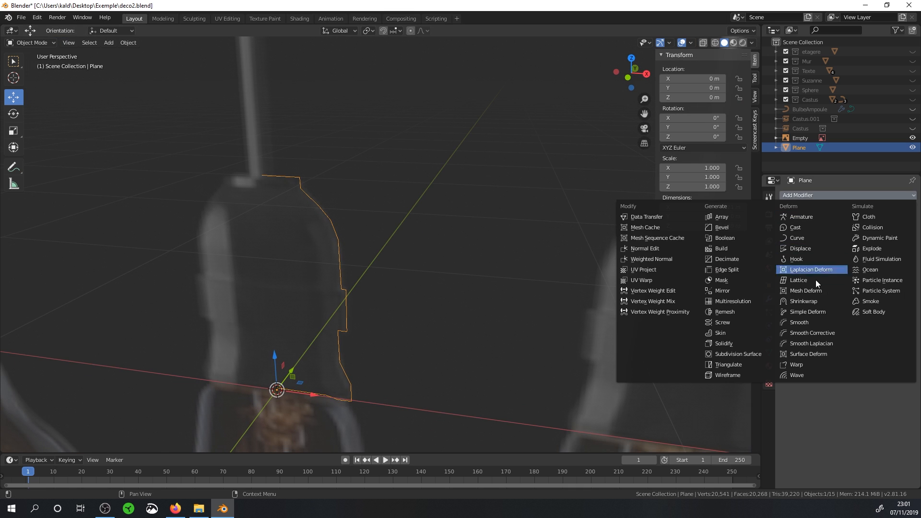
left_click(739, 322)
middle_click_drag(485, 329, 524, 290)
middle_click_drag(348, 202, 333, 219)
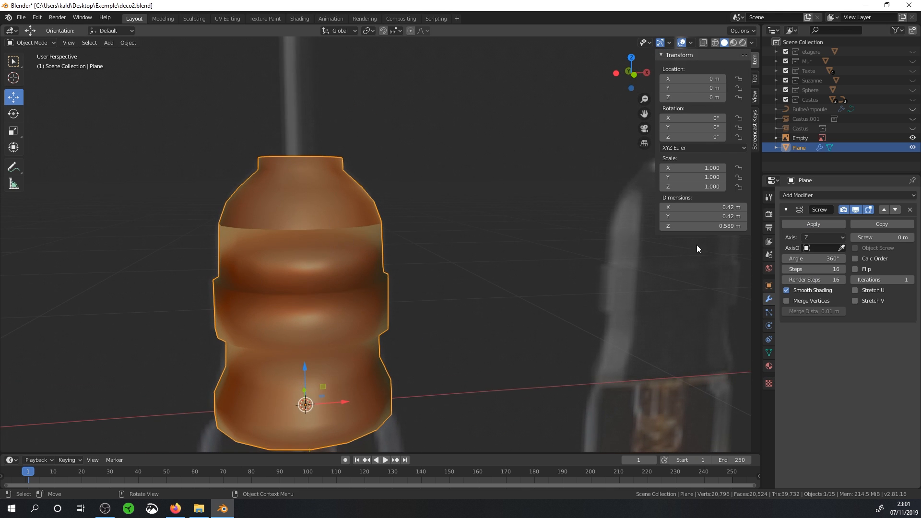
left_click(855, 259)
middle_click_drag(551, 262, 493, 264)
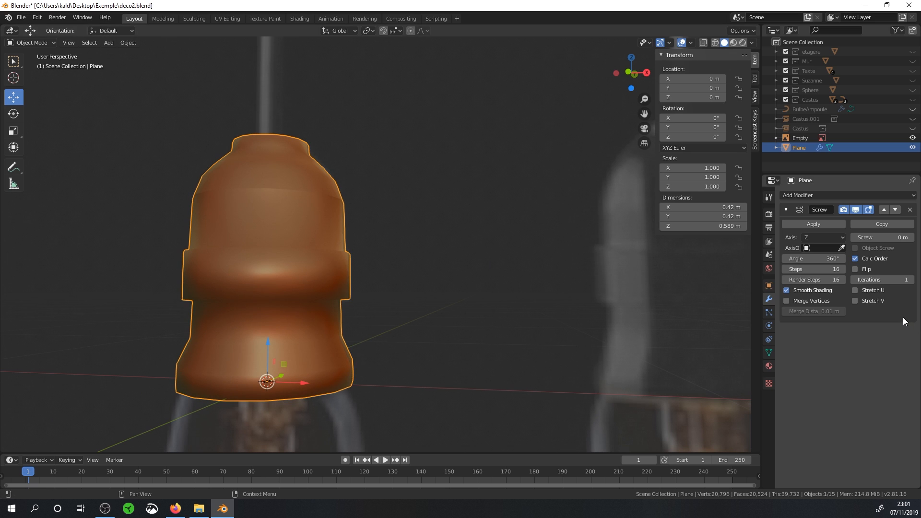
Show the socket's mesh data properties and enter Edit Mode on its profile.
left_click(769, 352)
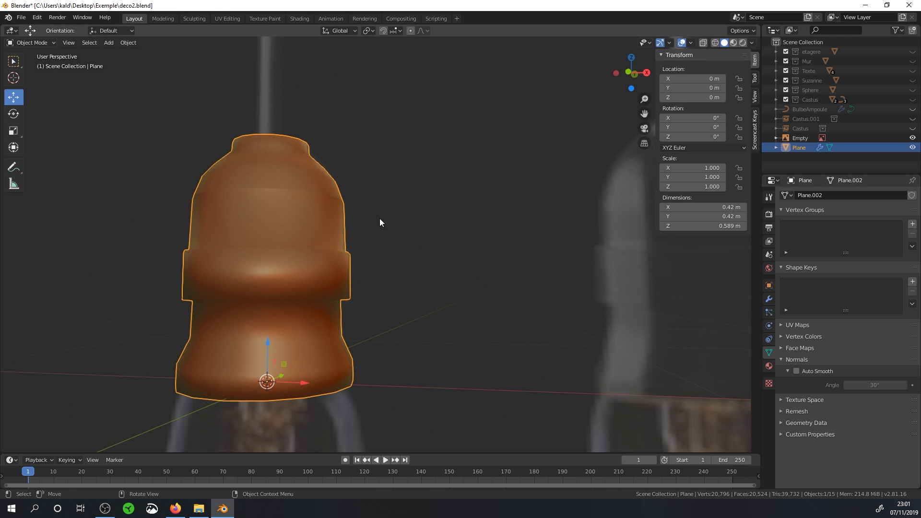
scroll(364, 211, "up", 2)
middle_click_drag(302, 187, 310, 200)
key("Tab")
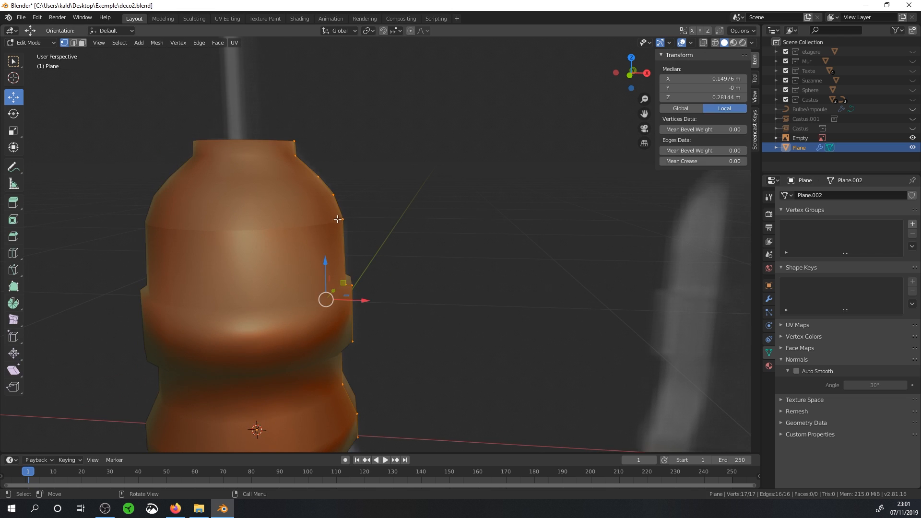
Try moving the lower shoulder vertex about 0.043 m in X and 0.037 m in Z, and undo the move.
left_click(345, 219)
left_click_drag(363, 207, 383, 188)
scroll(382, 188, "up", 4)
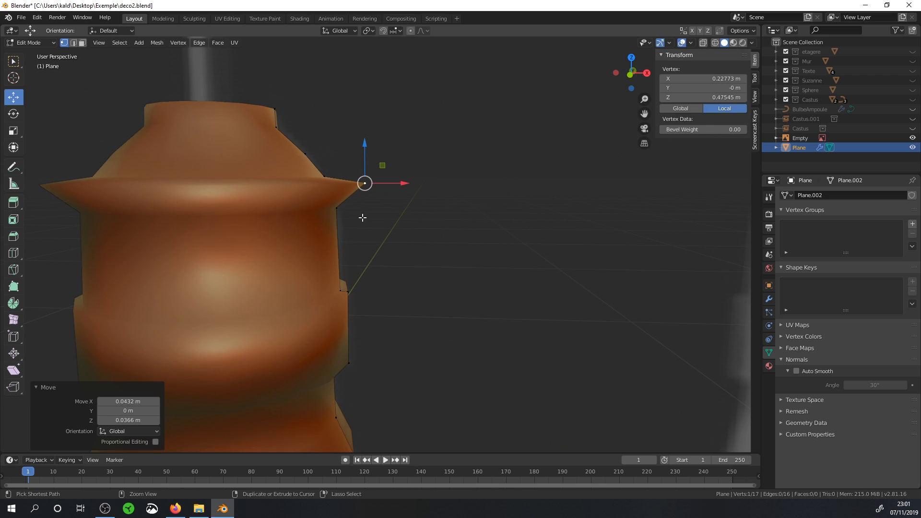
key("ctrl+z")
Merge all of the socket profile's vertices by distance and return to Object Mode.
key("a")
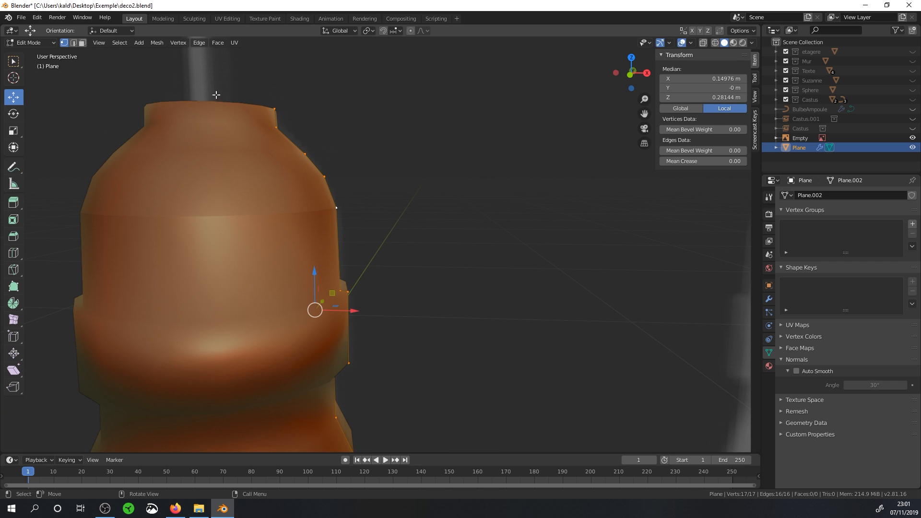
left_click(178, 42)
mouse_move(214, 189)
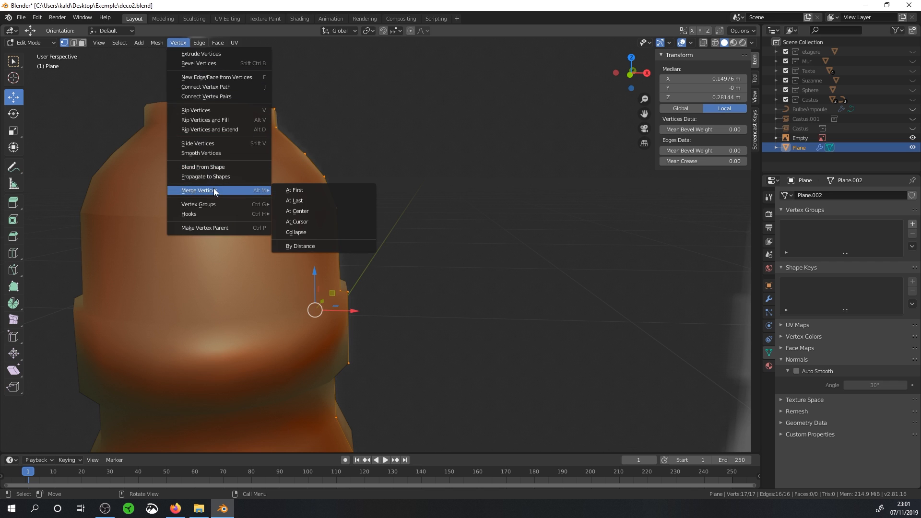
left_click(301, 246)
key("Tab")
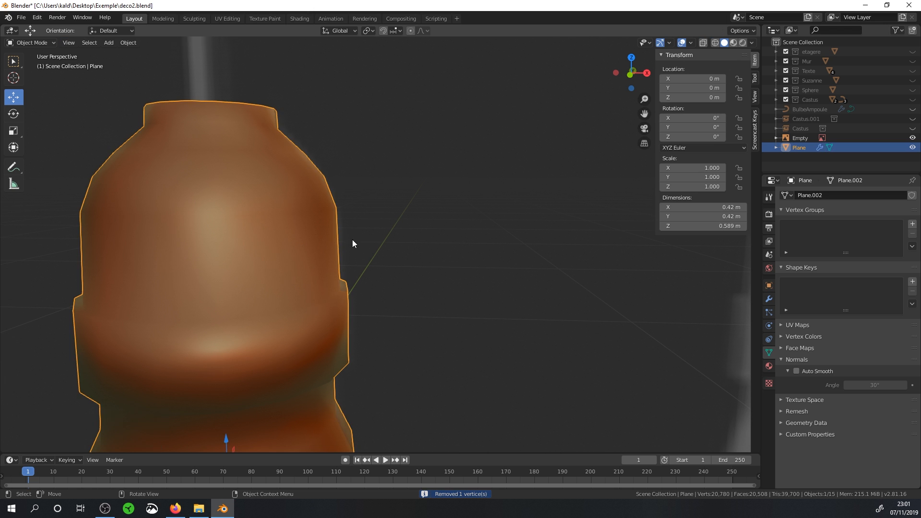
Enable Auto Smooth on the socket mesh and set its angle to about 79.2°.
scroll(344, 224, "down", 3)
middle_click_drag(332, 201, 315, 255)
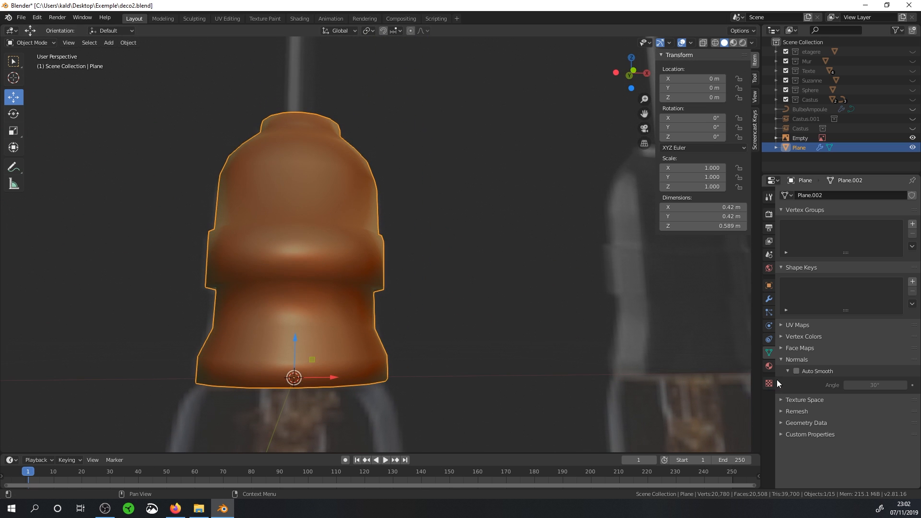
left_click(795, 371)
middle_click_drag(369, 280, 364, 336)
left_click_drag(868, 385, 892, 385)
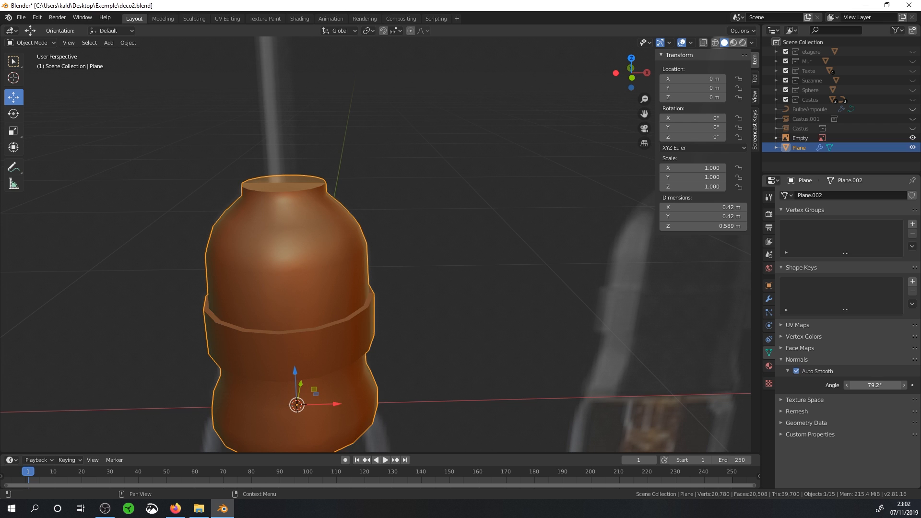
Add a Bevel modifier to the socket after the Screw modifier and set its limit method to Angle.
left_click(769, 299)
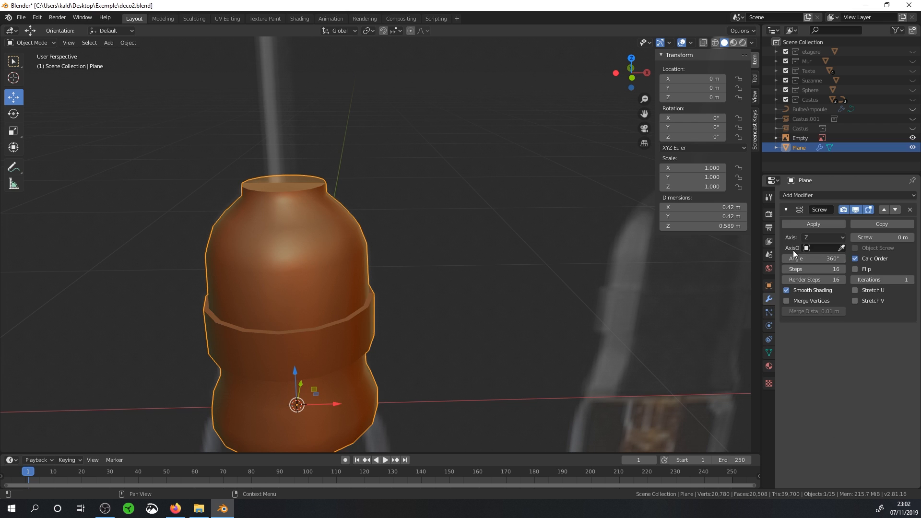
left_click(810, 196)
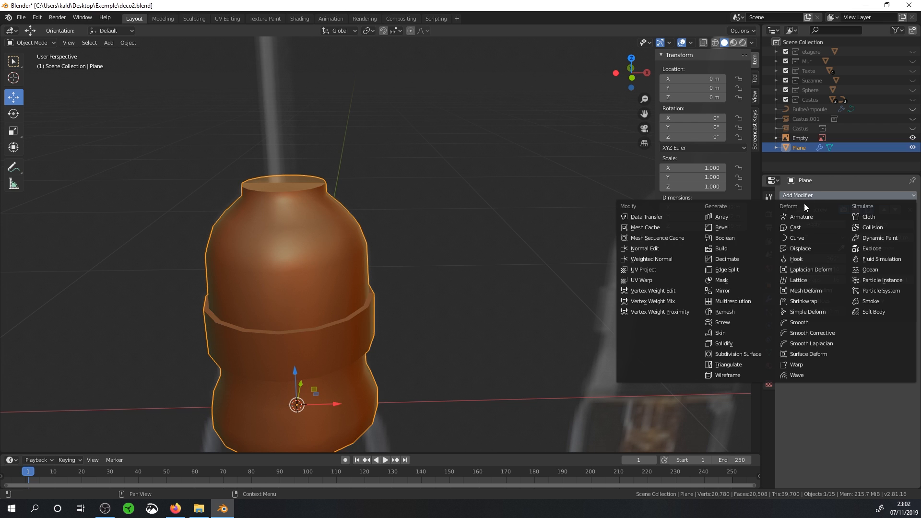
left_click(723, 227)
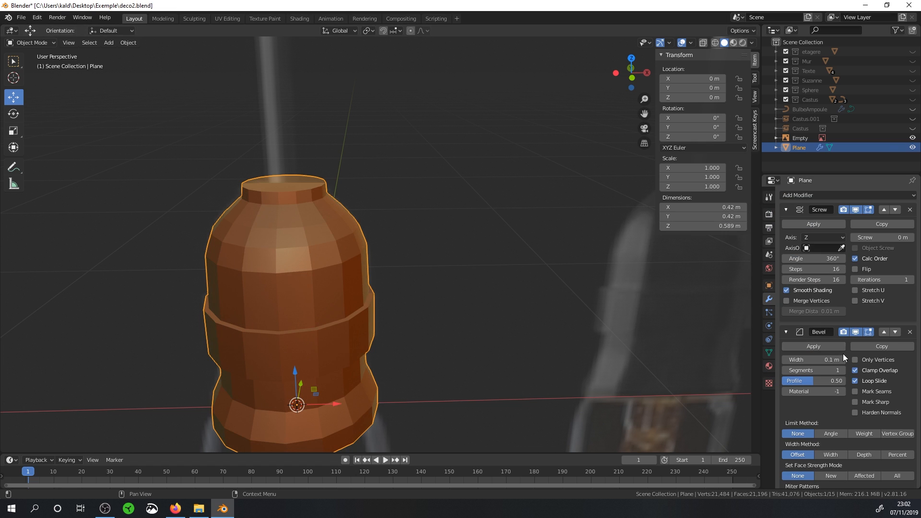
left_click(843, 434)
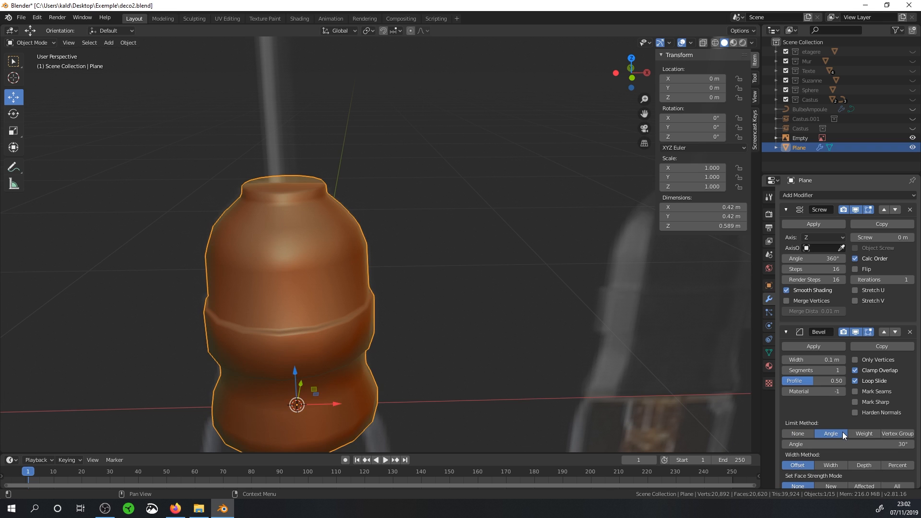
Try Bevel widths of 0.0005 m and 1 mm on the socket.
scroll(356, 296, "up", 1)
left_click(830, 360)
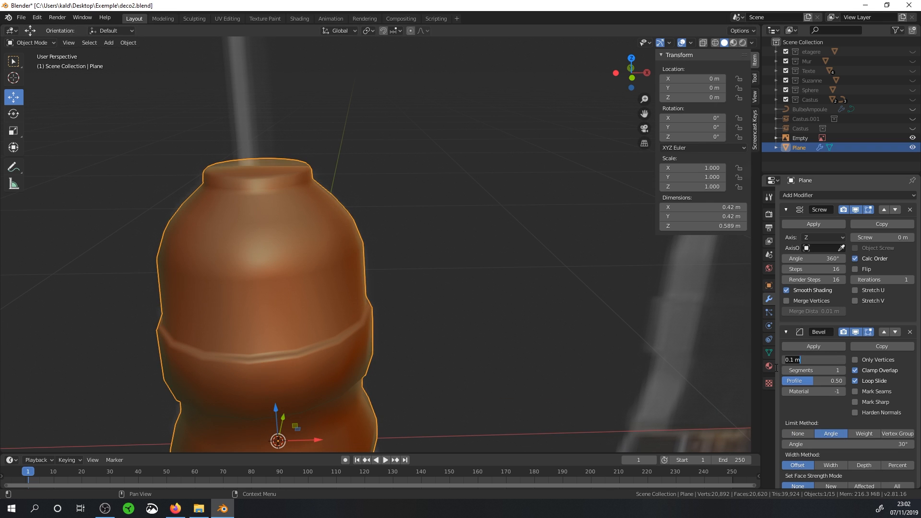
key("BackSpace")
key("BackSpace")
key("BackSpace")
key("Return")
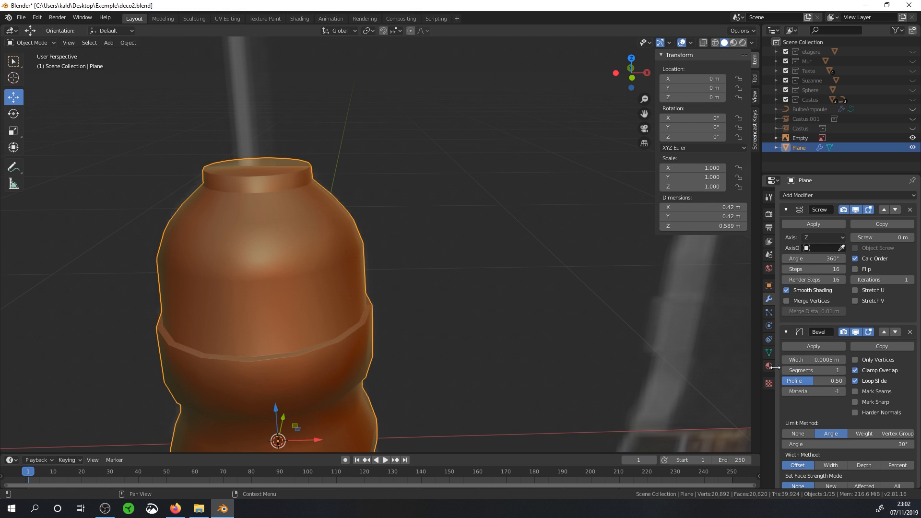
left_click(829, 360)
type("1mm")
key("Return")
Set the socket's Bevel width to 0.002 m.
left_click(835, 359)
type("2")
key("Return")
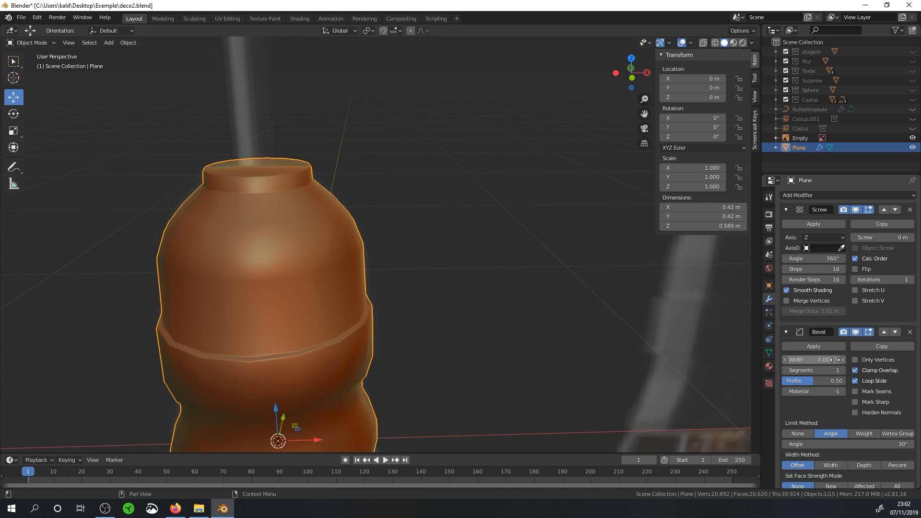
Set the Screw modifier's render steps to 24.
scroll(288, 277, "up", 4)
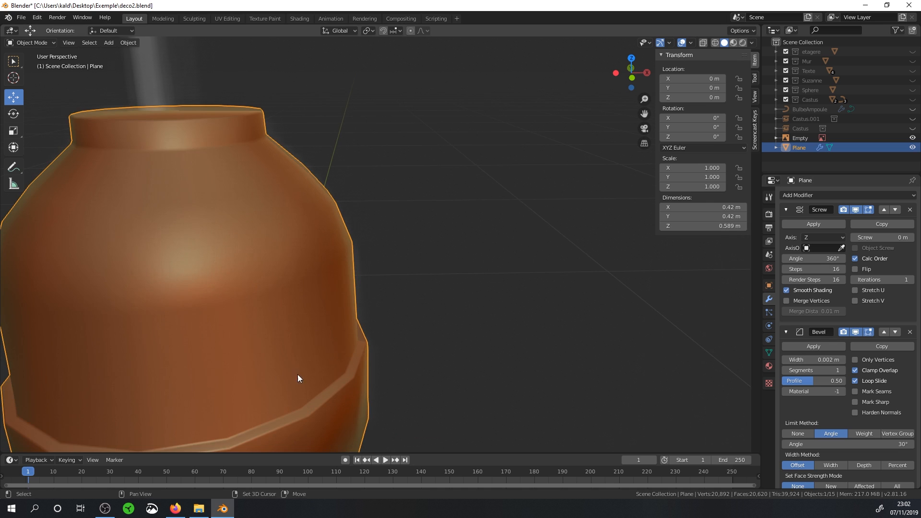
middle_click_drag(372, 320, 398, 327)
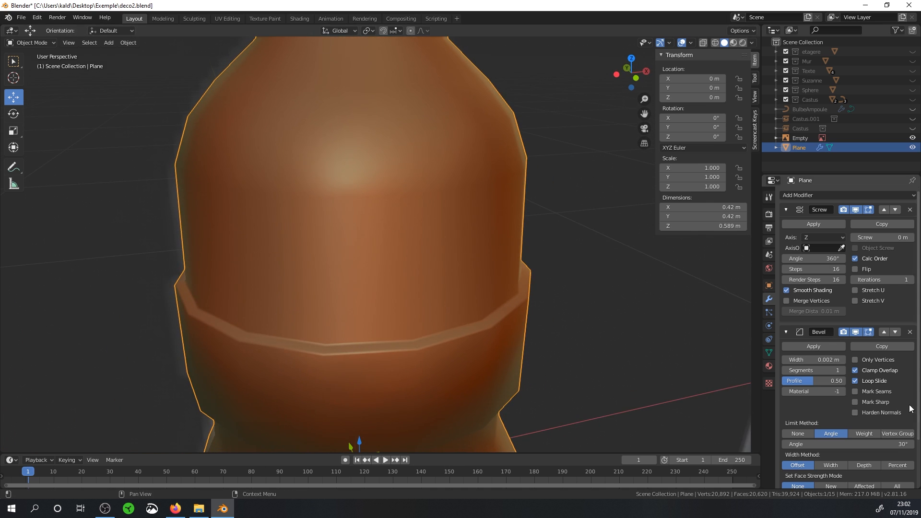
left_click(832, 280)
type("24")
key("Return")
Try 24 viewport steps on the Screw modifier and set them back to 16.
left_click(837, 269)
type("24")
key("Return")
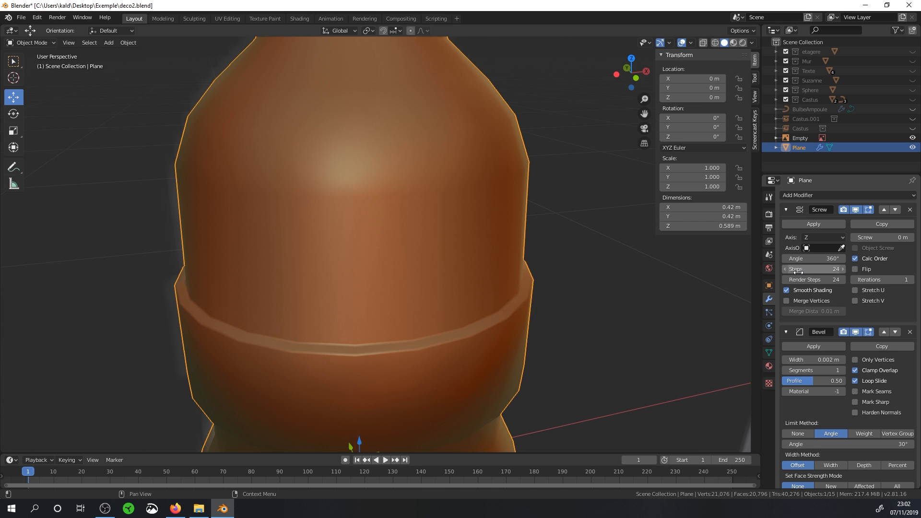
left_click(817, 272)
type("16")
key("Return")
Inspect the bevelled socket from above and below and compare it with the reference bulbs.
scroll(490, 243, "down", 5)
scroll(432, 268, "up", 3)
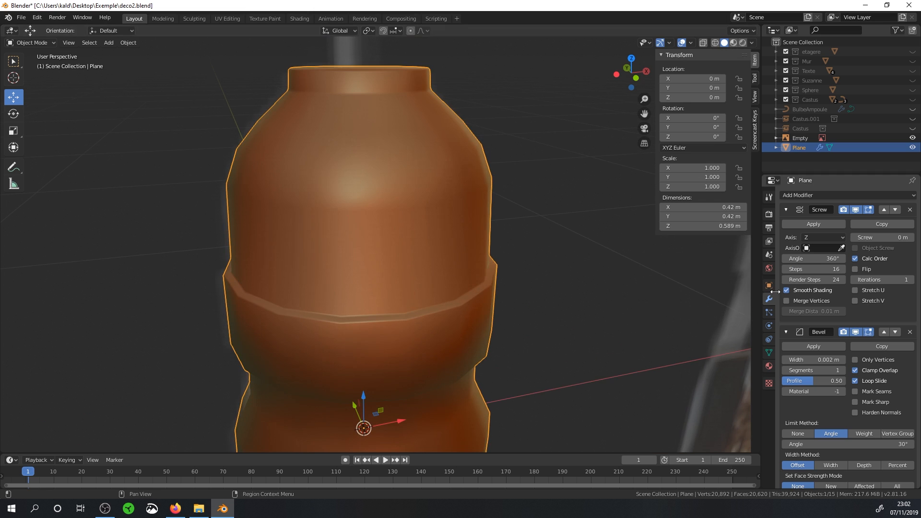
scroll(479, 307, "down", 3)
middle_click_drag(505, 323, 460, 264)
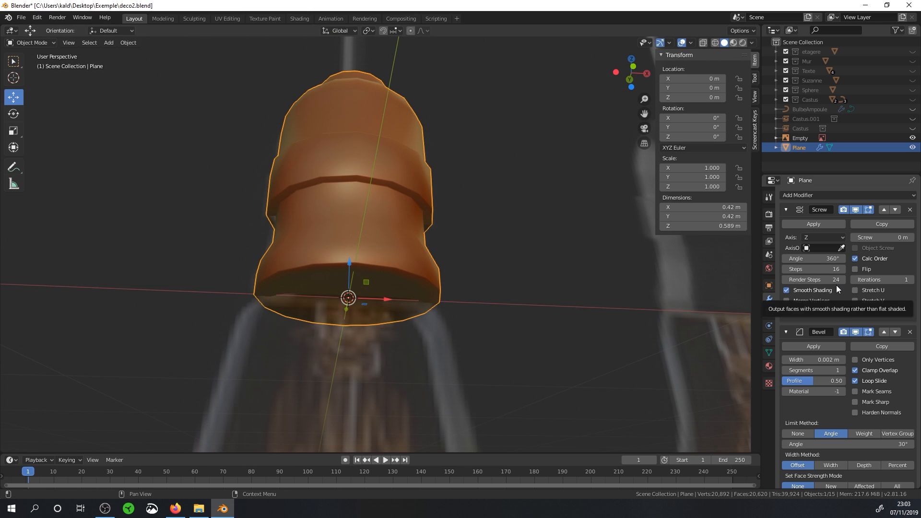
middle_click_drag(733, 268, 390, 284)
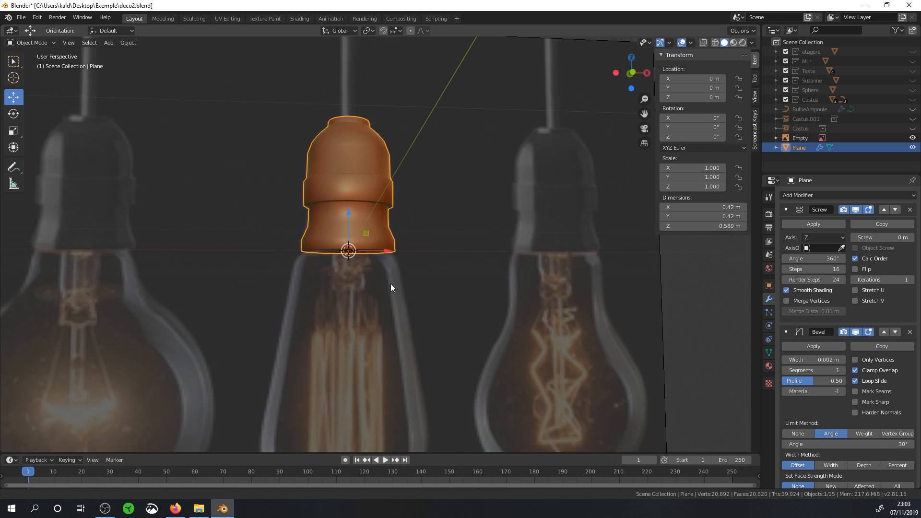
Add a Bezier curve at the socket's base in front view for tracing the filament.
key("KP_1")
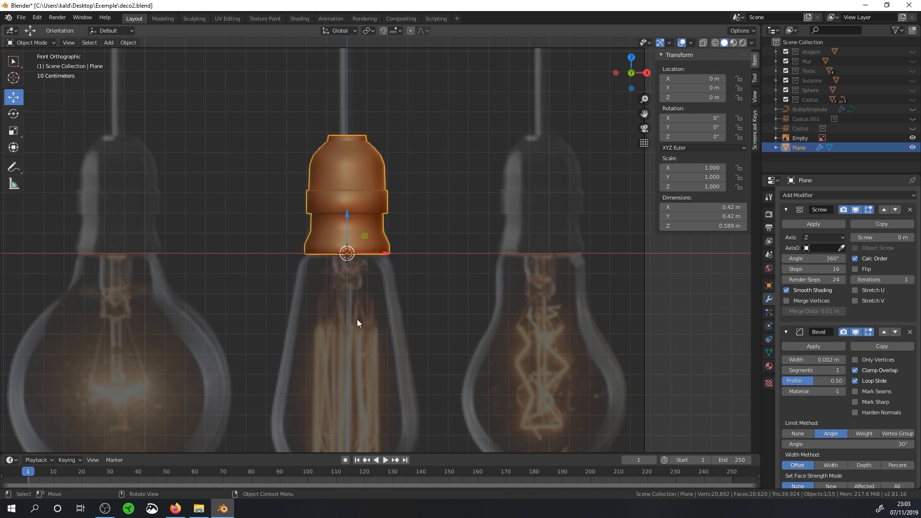
middle_click_drag(355, 307, 358, 222, "shift")
scroll(358, 223, "up", 1)
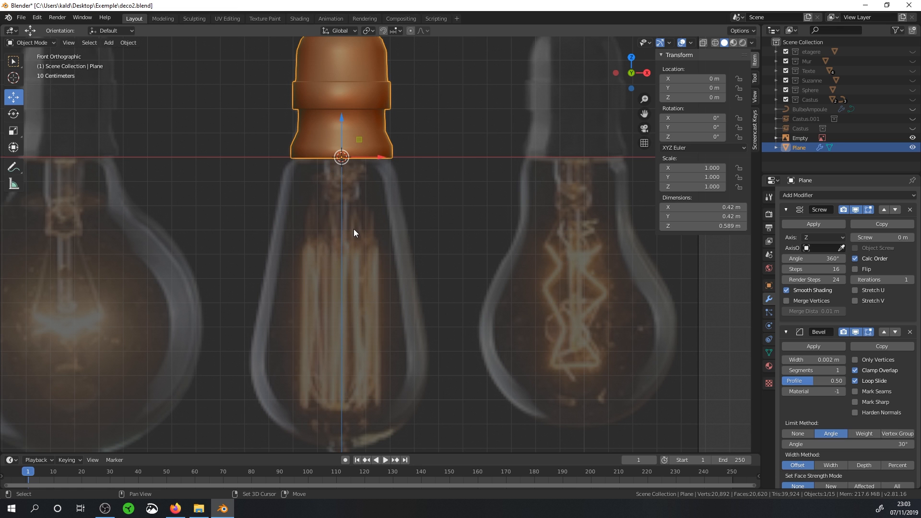
key("shift+a")
mouse_move(320, 239)
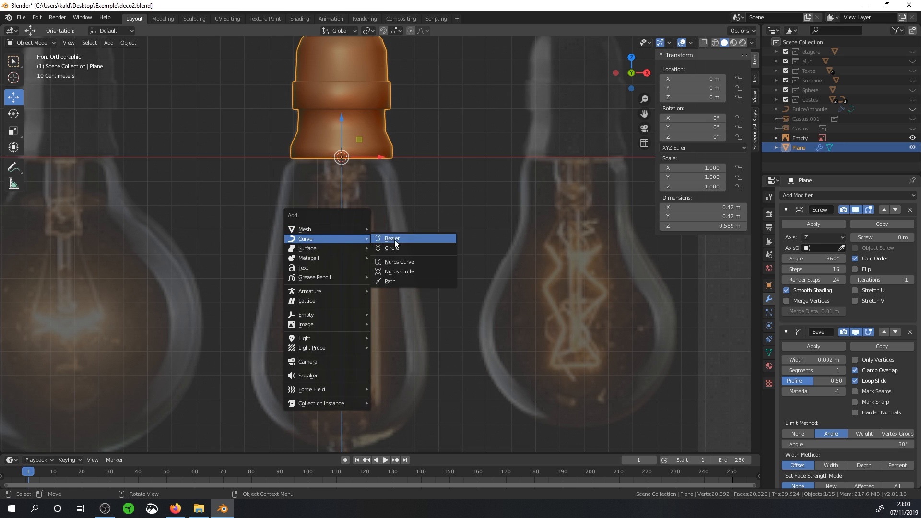
left_click(410, 238)
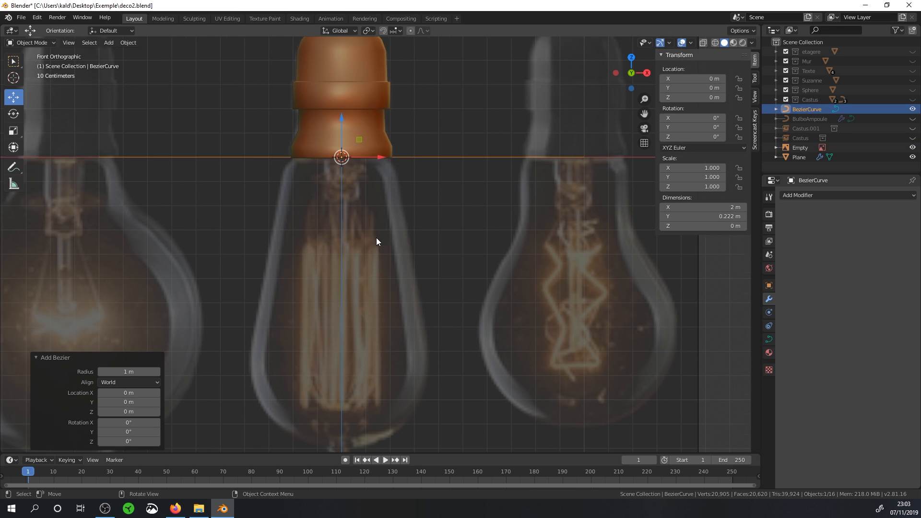
Delete the curve's control point at X 1 m in Edit Mode.
scroll(377, 241, "down", 3)
middle_click_drag(376, 241, 377, 251)
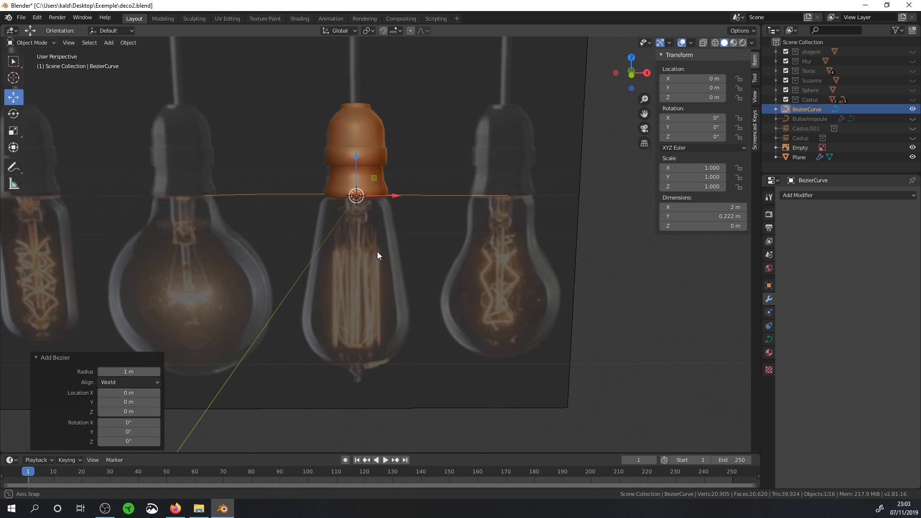
key("Tab")
left_click(508, 196)
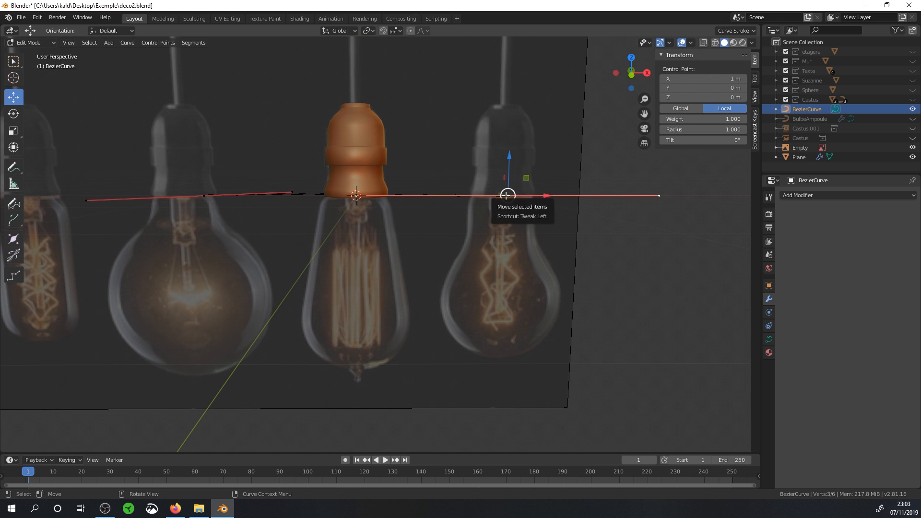
key("x")
left_click(454, 197)
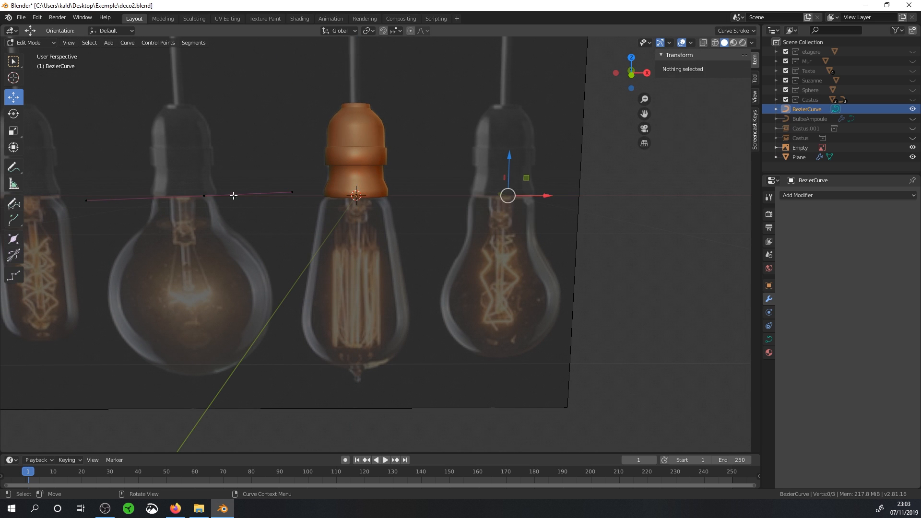
Move the remaining control point about 0.885 m in X and -0.01 m in Z, to just under the socket.
left_click(215, 197)
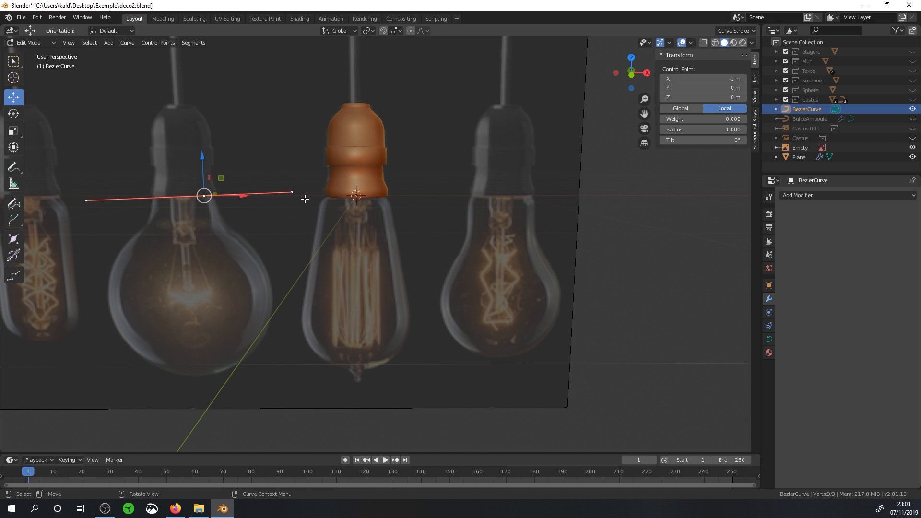
key("KP_1")
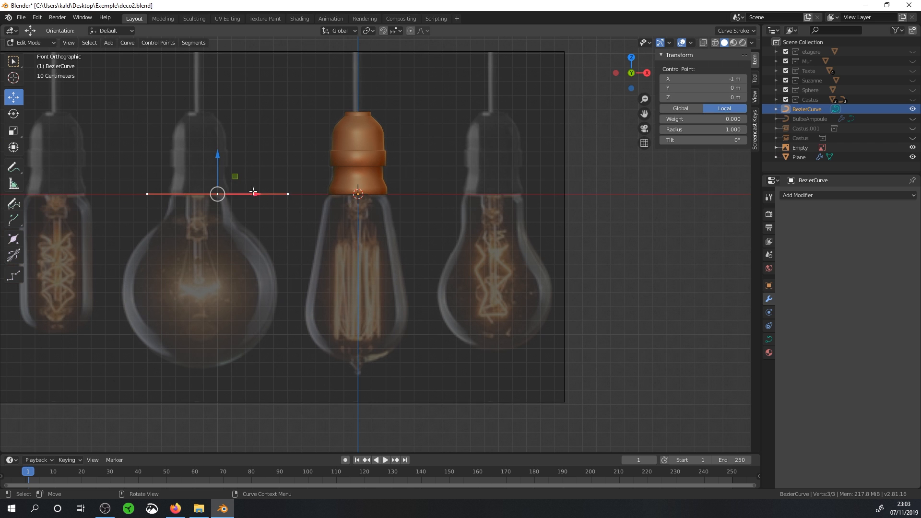
left_click_drag(235, 176, 359, 181)
scroll(363, 201, "up", 3)
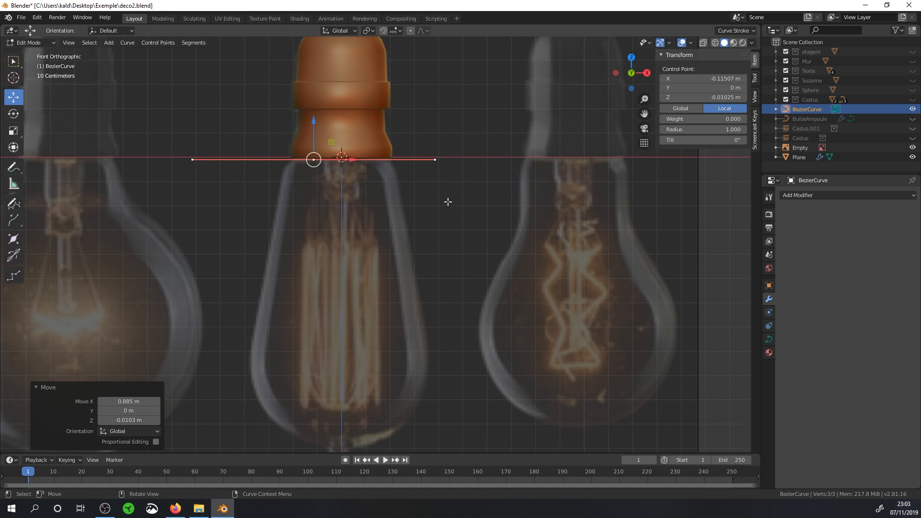
Flatten the control point's handles by scaling them to 0 along Y.
middle_click_drag(422, 210, 400, 232)
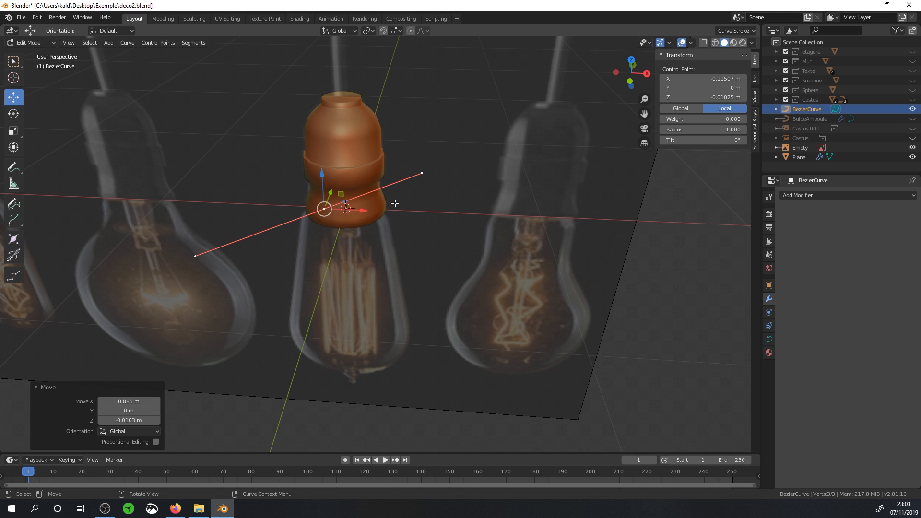
key("s")
key("y")
key("0")
key("Return")
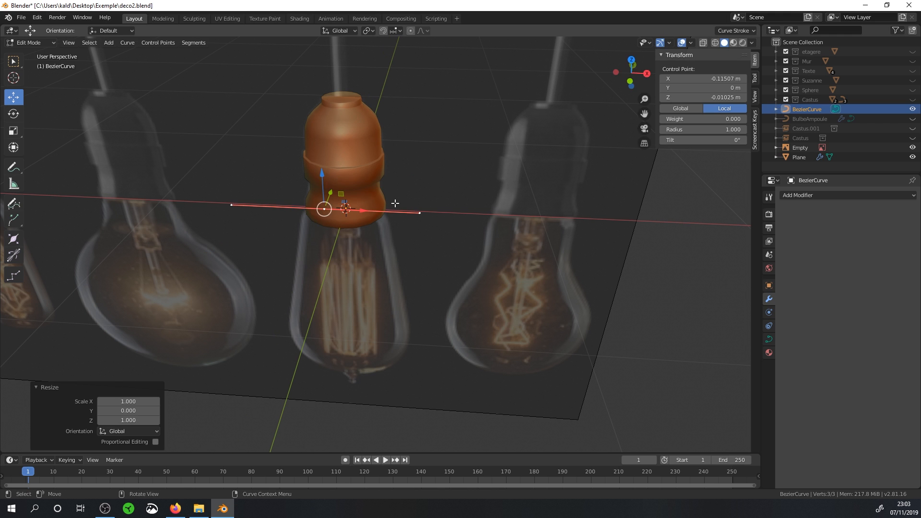
Scale the control point's handles to about 0.13 and rotate them about 92° in front view to stand vertically.
key("KP_1")
scroll(406, 198, "up", 2)
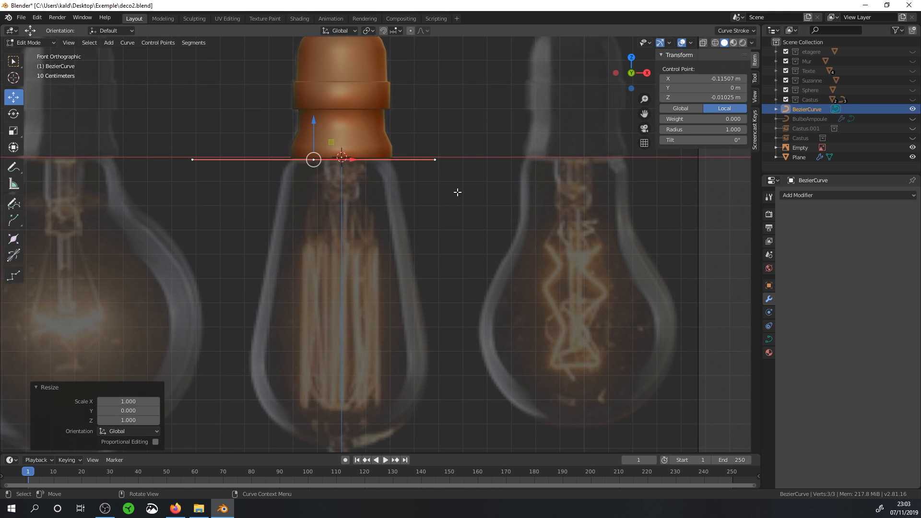
key("s")
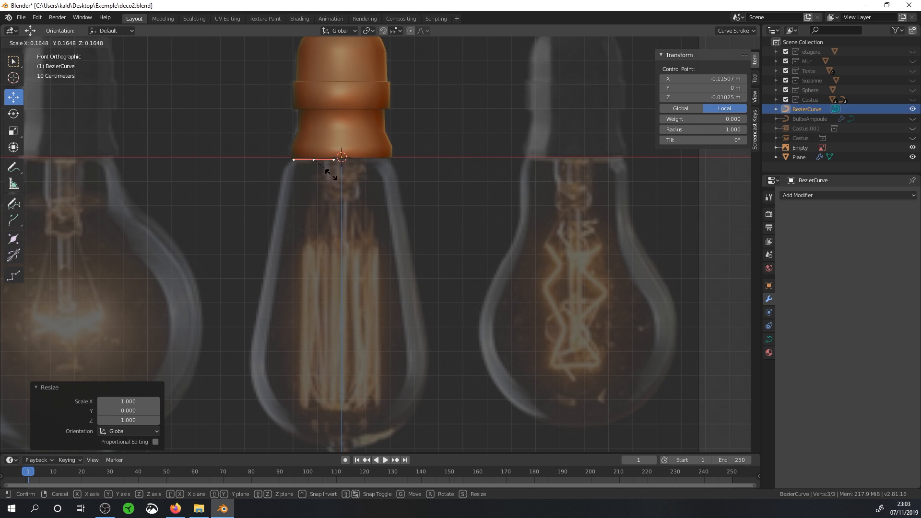
left_click(326, 174)
key("r")
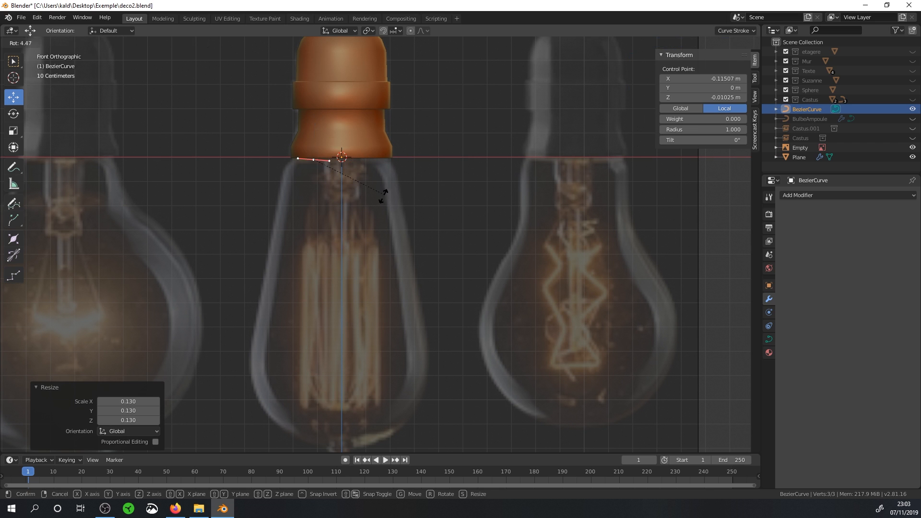
left_click(288, 219)
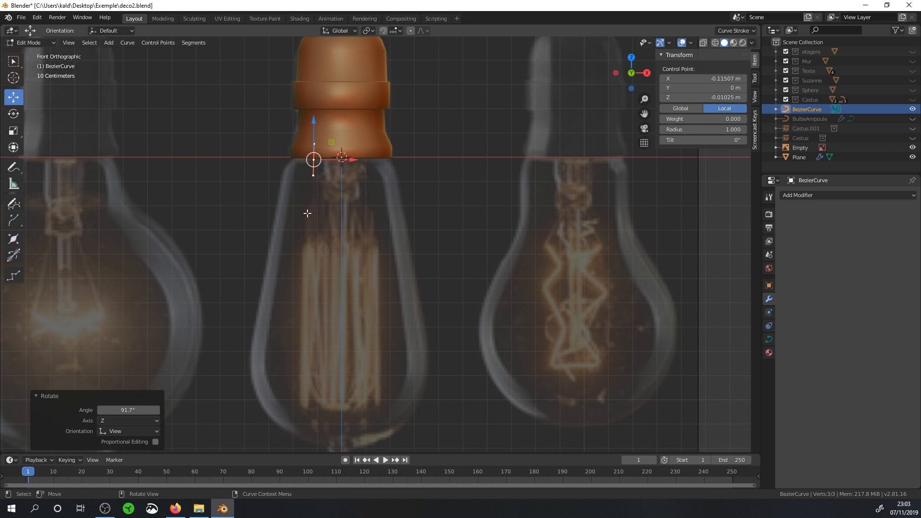
Extrude the curve from under the socket about -0.049 m in X and -1 m in Z, then extrude another point a short way inward.
key("e")
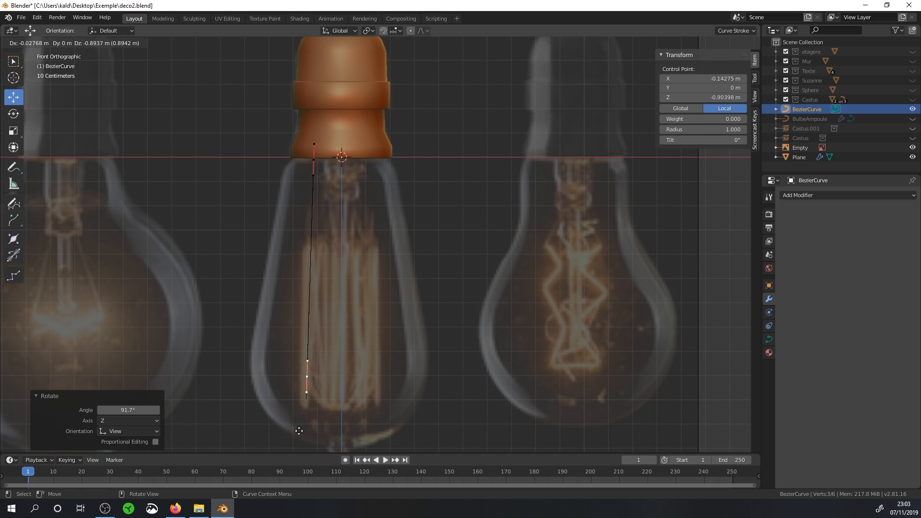
left_click(295, 41)
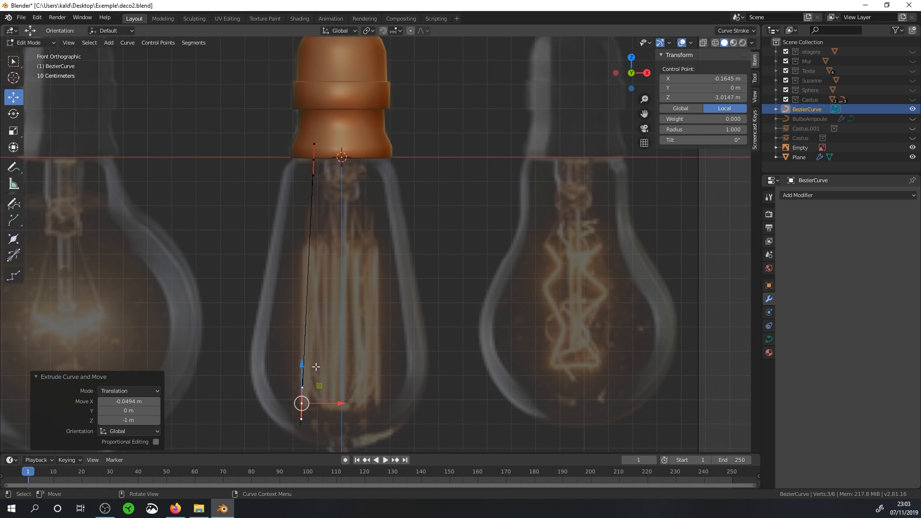
key("e")
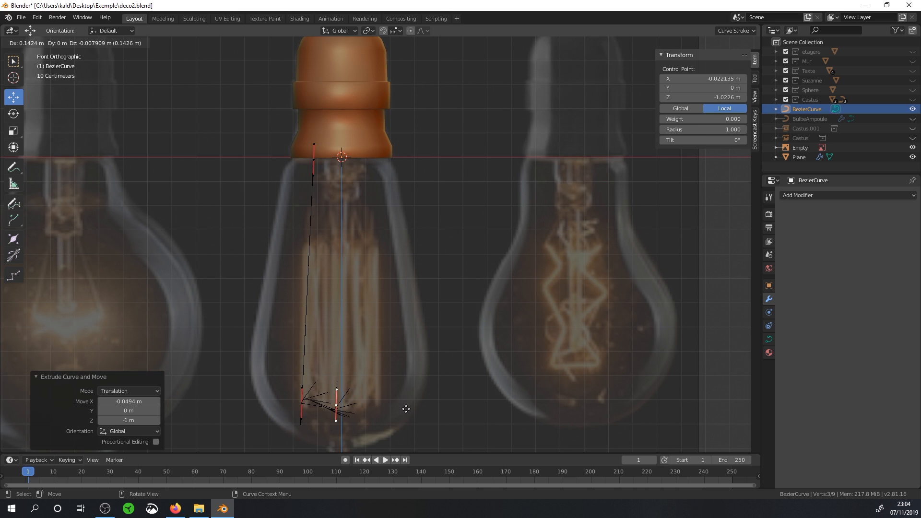
left_click(396, 406)
Rotate the handles of the filament's outer bottom control point about 151° in front view.
left_click(302, 405)
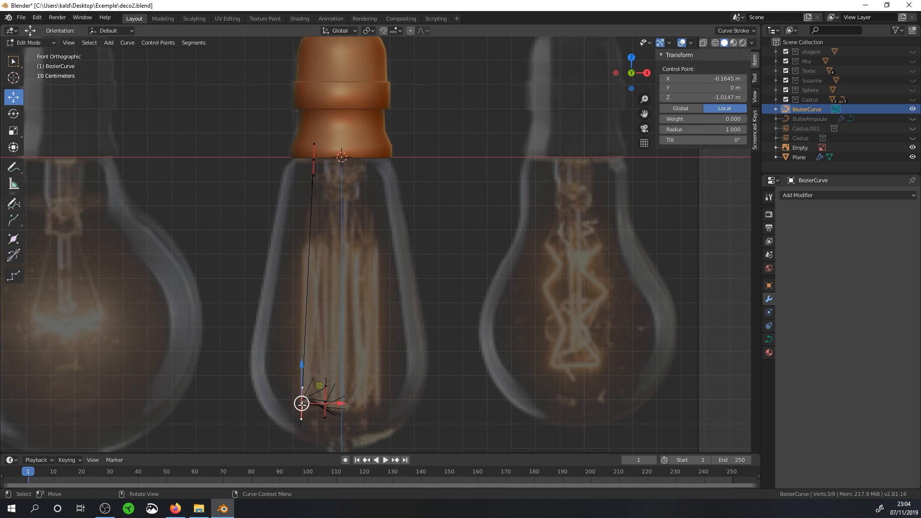
key("r")
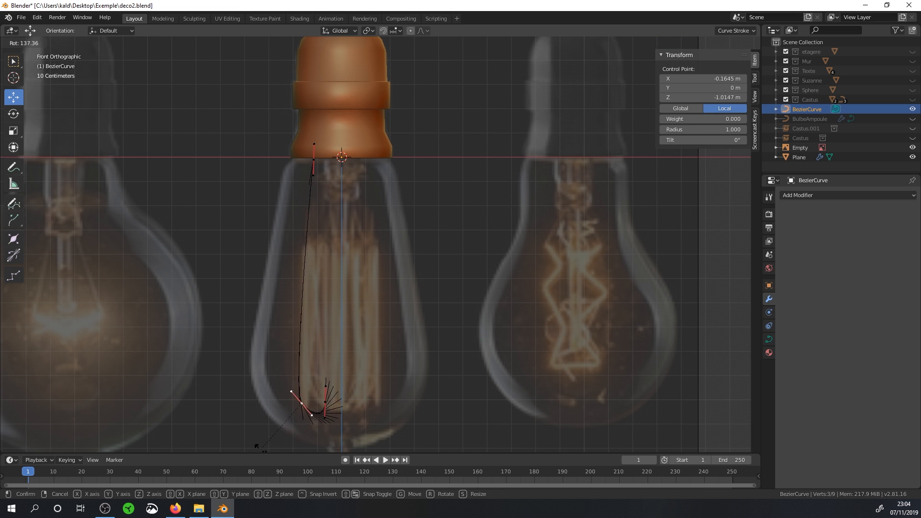
left_click(250, 440)
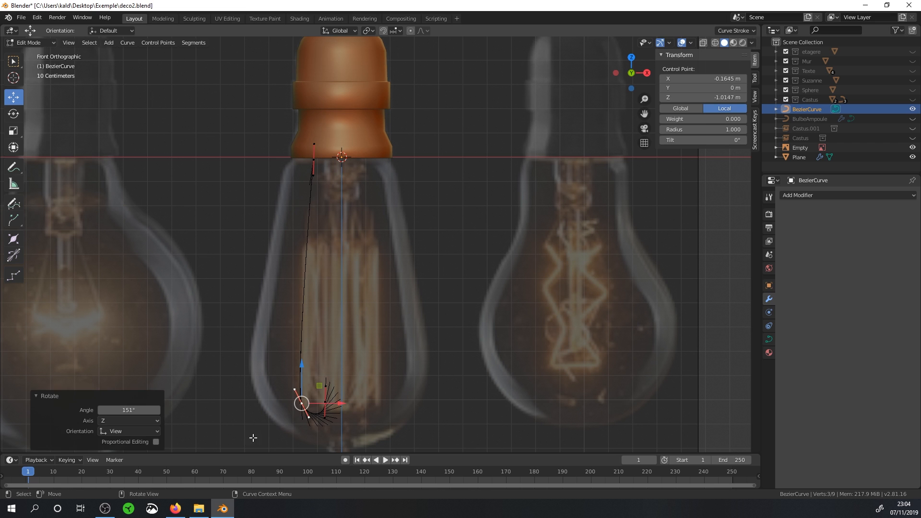
Move the curve's end point at the filament's bottom to about X -0.119 m, Z -1.015 m, and shrink its handles.
left_click(327, 407)
left_click_drag(316, 390, 308, 367)
left_click_drag(361, 392, 317, 373)
key("s")
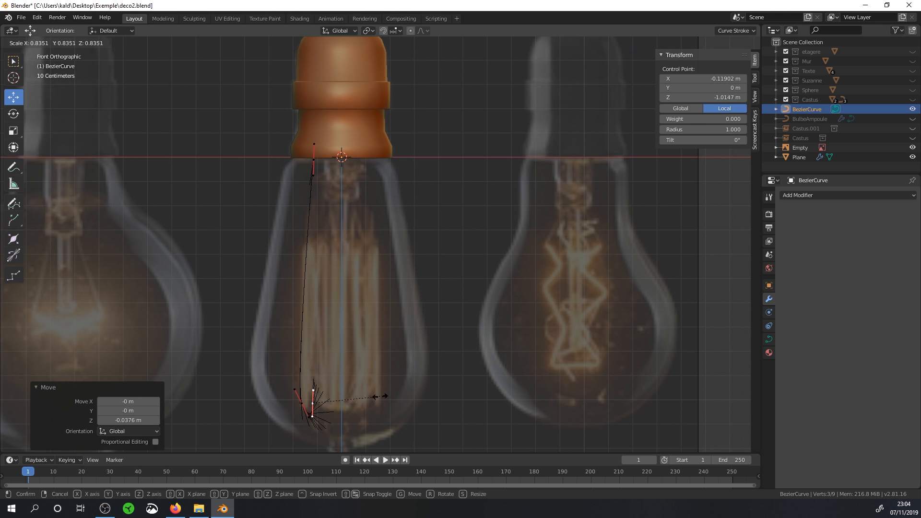
left_click(365, 401)
Scale the handles of the filament's outer bottom control point to about 0.594.
left_click(302, 404)
key("s")
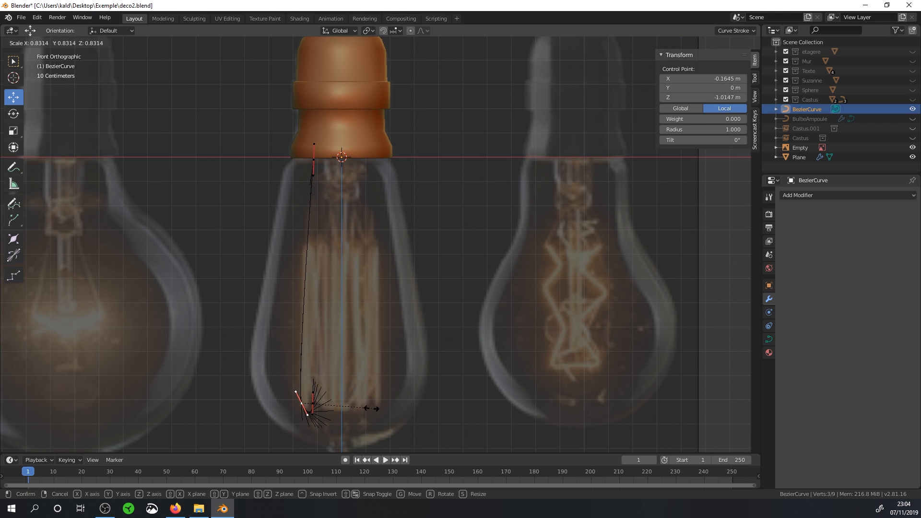
left_click(351, 411)
key("e")
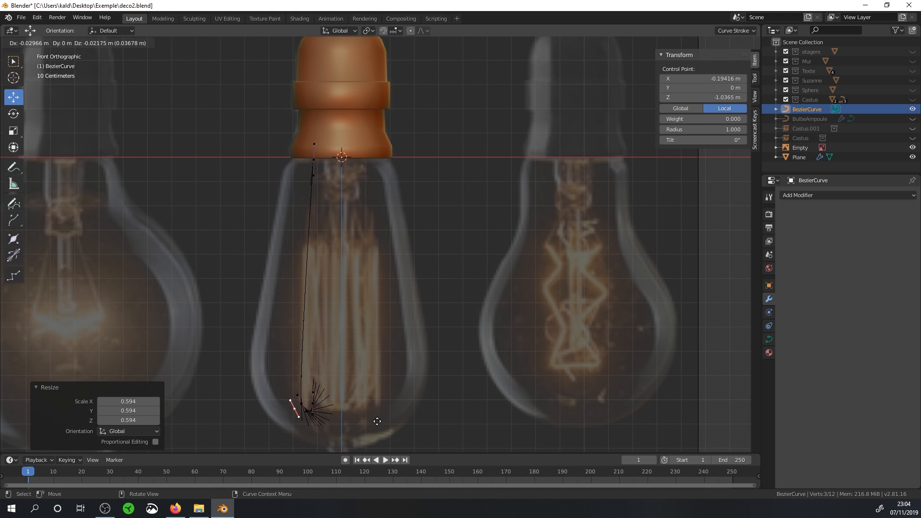
left_click(377, 421)
key("x")
left_click(376, 421)
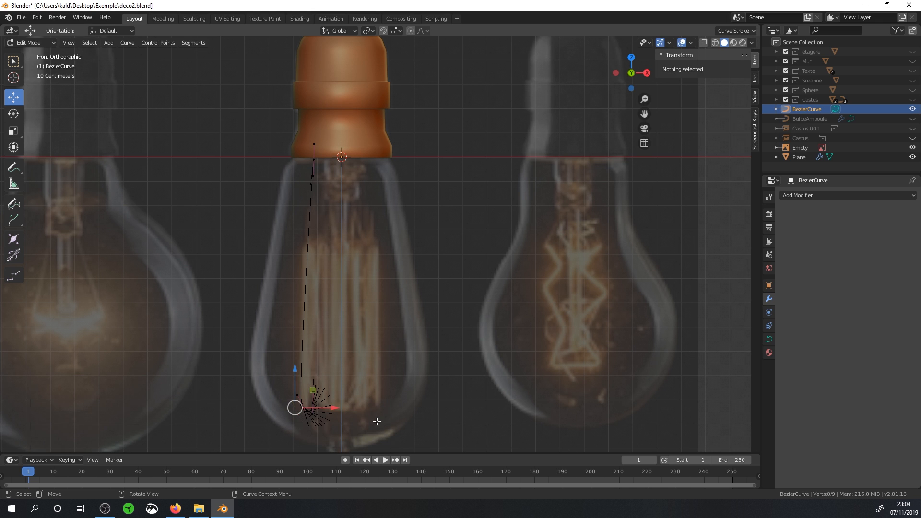
Extrude the curve's free bottom end point up to the socket, about 0.034 m in X and 1.02 m in Z.
left_click(343, 392)
left_click(319, 403)
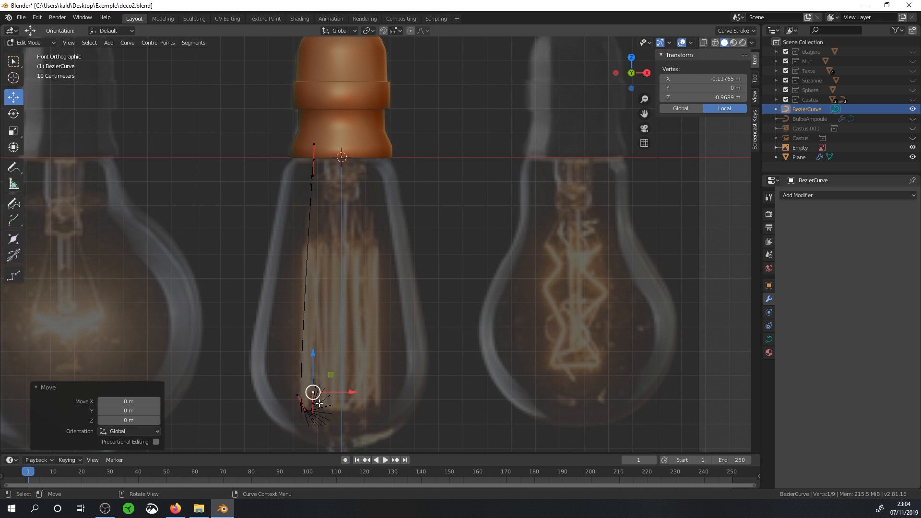
left_click(313, 404)
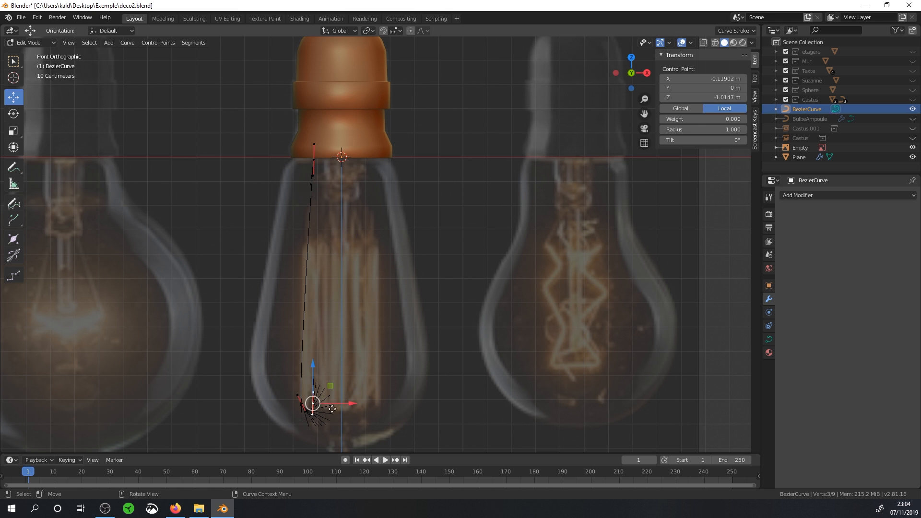
key("e")
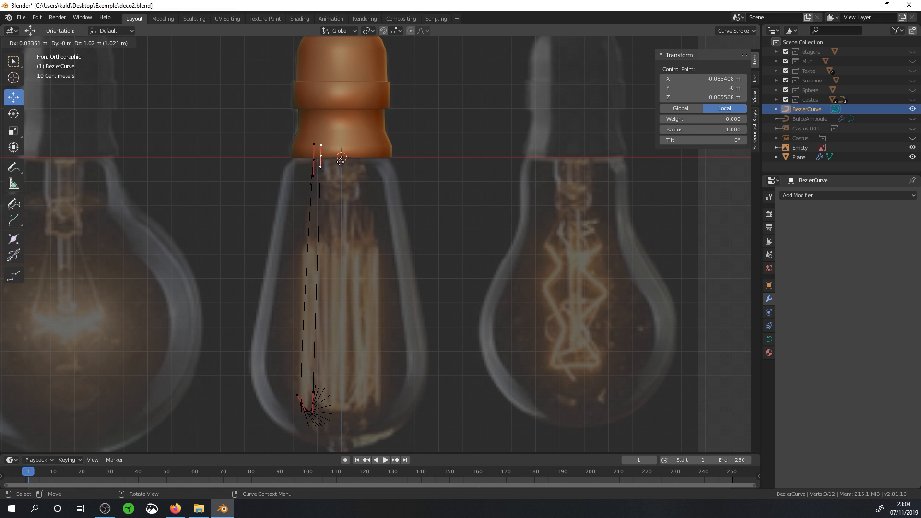
left_click(340, 162)
Give the filament curve thickness with a bevel depth of 0.01 m.
middle_click_drag(339, 238, 385, 242)
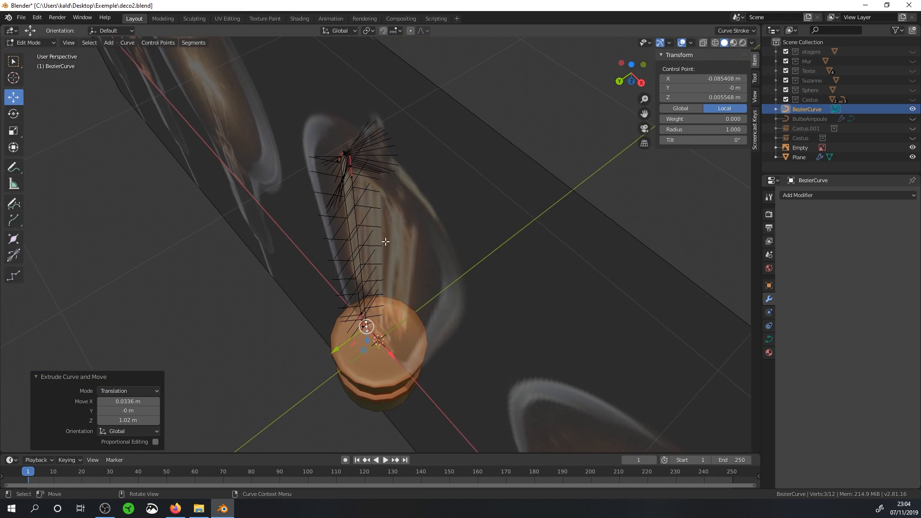
left_click(769, 340)
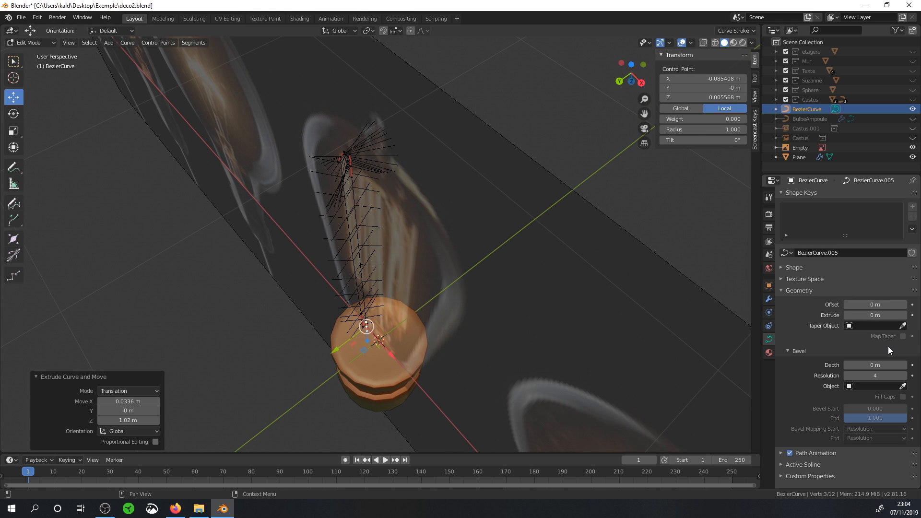
left_click(903, 367)
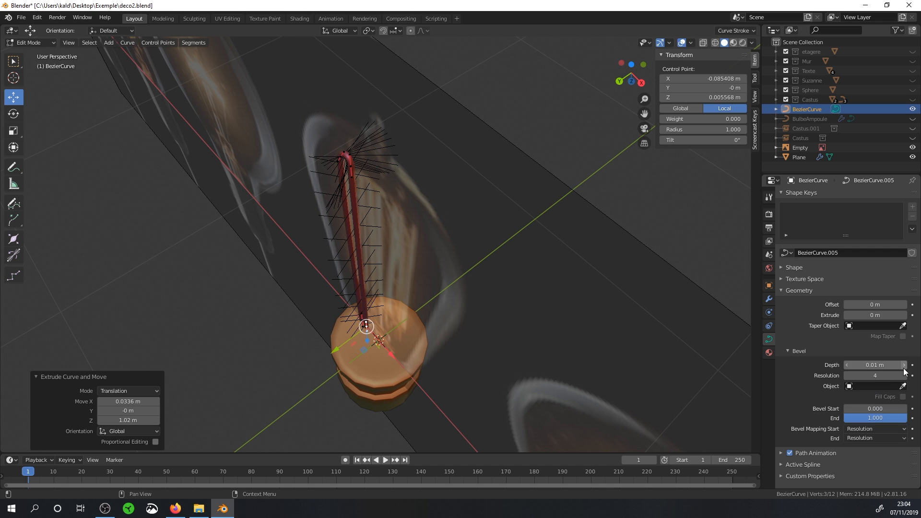
middle_click_drag(361, 299, 411, 257)
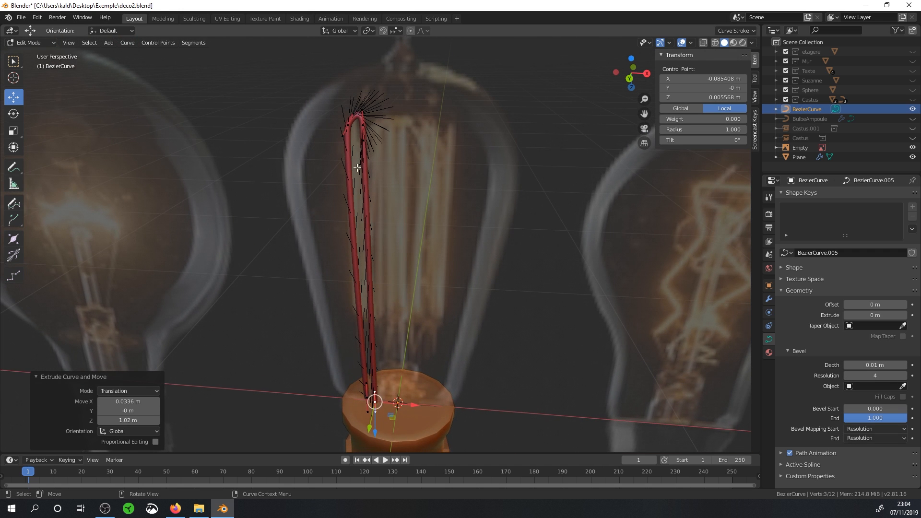
Move the handle at the filament's inner bottom bend about 0.0113 m in Z to adjust the curvature.
left_click(362, 111)
left_click_drag(365, 140, 364, 150)
mouse_move(408, 240)
middle_mouse_down()
mouse_move(362, 243)
mouse_move(395, 246)
middle_mouse_up()
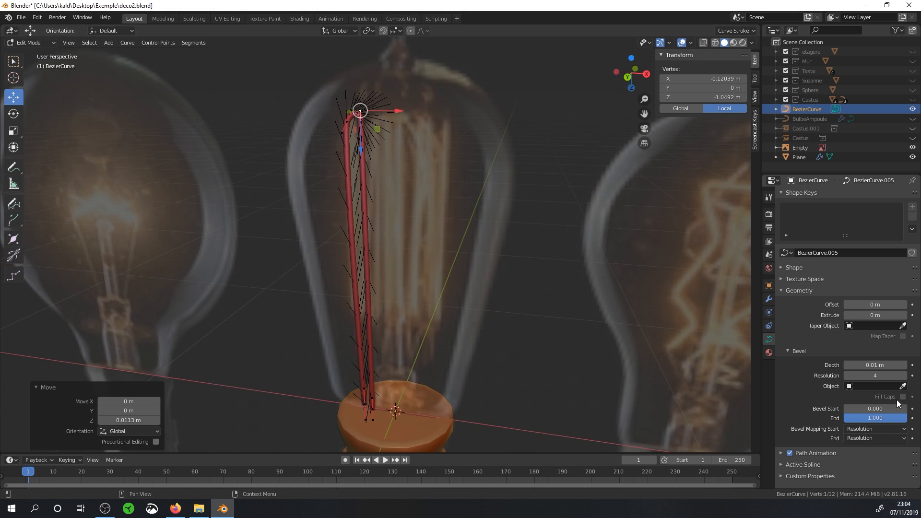
Set the filament curve's bevel resolution to 2.
left_click_drag(880, 377, 882, 377)
left_click_drag(880, 377, 881, 377)
middle_click_drag(496, 300, 422, 328)
middle_click_drag(376, 357, 372, 382)
Duplicate all of the filament curve's points and move the copy about 0.095 m in X and 0.089 m in Y.
left_click(373, 427)
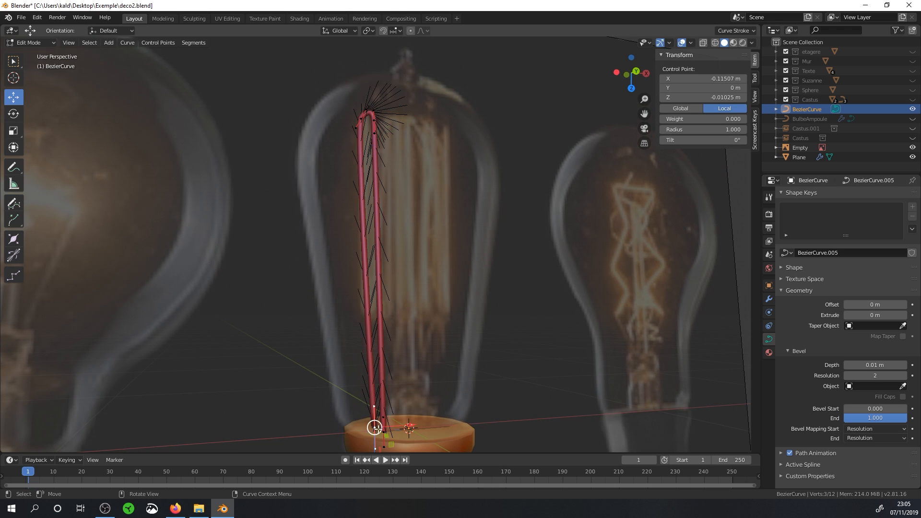
scroll(419, 364, "down", 3)
mouse_move(416, 360)
middle_mouse_down()
mouse_move(407, 395)
mouse_move(393, 377)
mouse_move(405, 353)
middle_mouse_up()
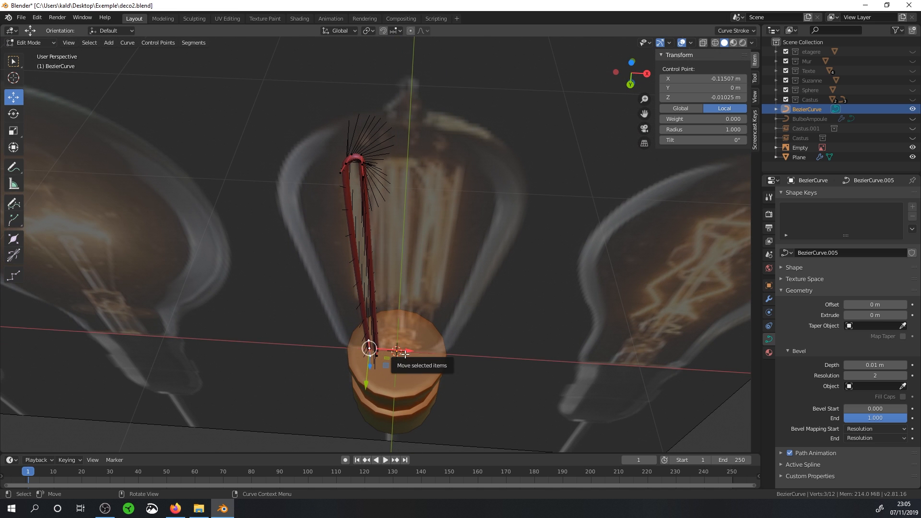
key("a")
middle_click_drag(412, 337, 413, 325)
middle_click_drag(425, 248, 433, 296)
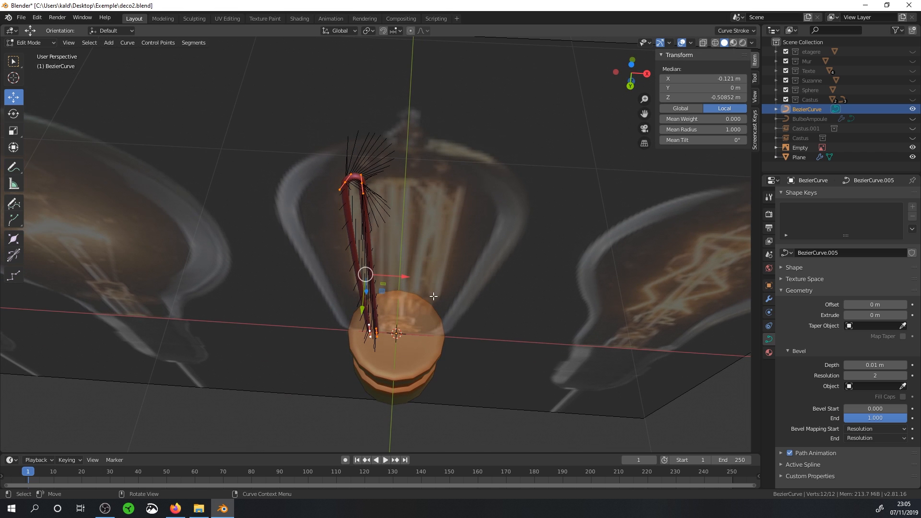
key("shift+d")
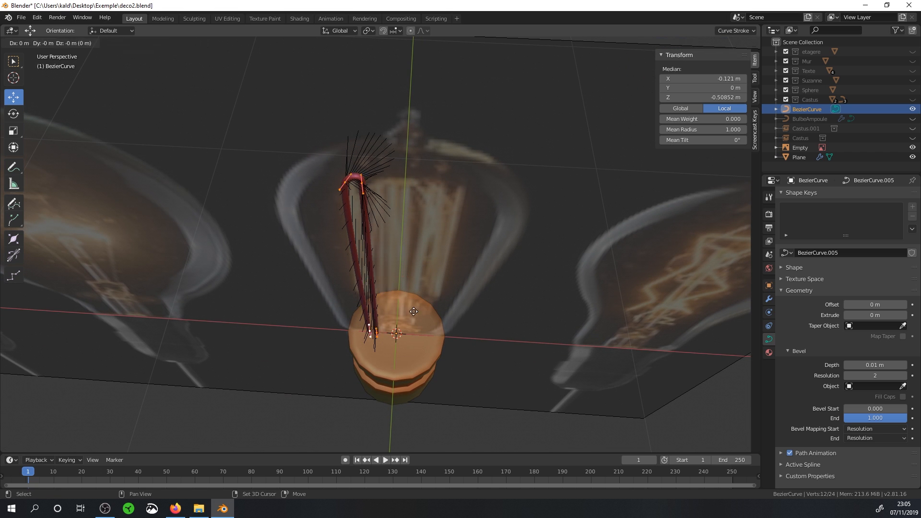
right_click(421, 319)
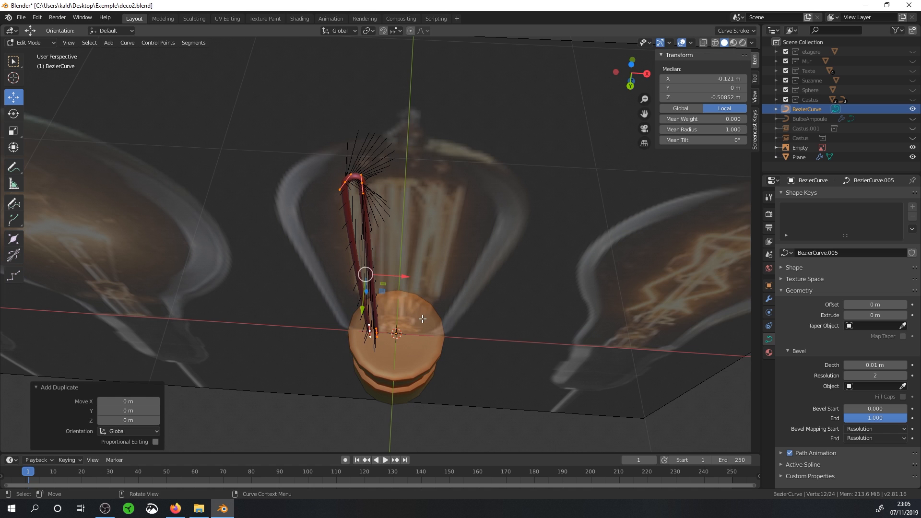
middle_click_drag(423, 319, 392, 300)
left_click_drag(377, 293, 398, 320)
middle_click_drag(409, 320, 382, 316)
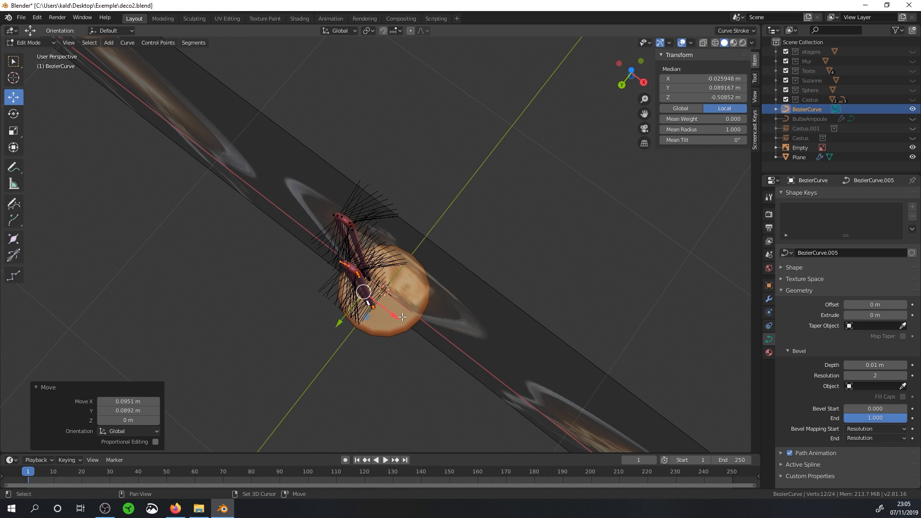
key("KP_7")
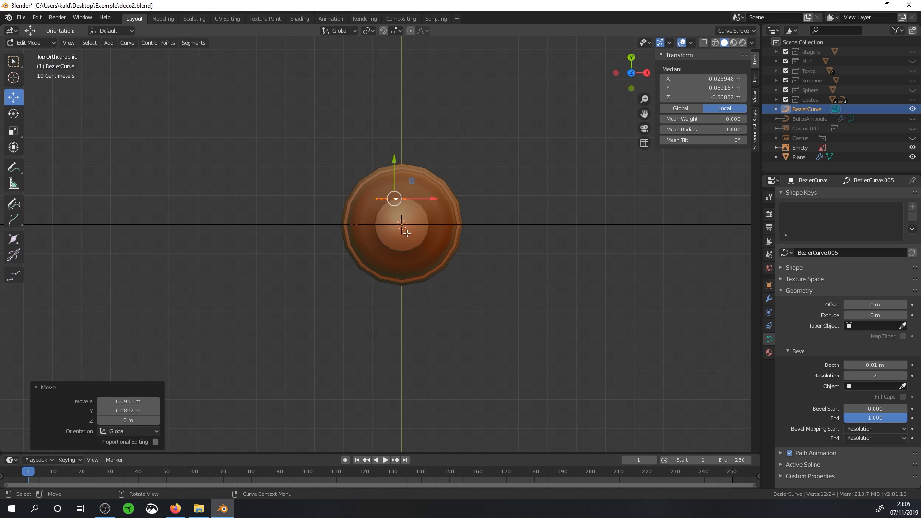
Duplicate the selected filament loop and move the copy in Y and X to about X -0.061 m, Y -0.041 m.
middle_click_drag(408, 235, 427, 184)
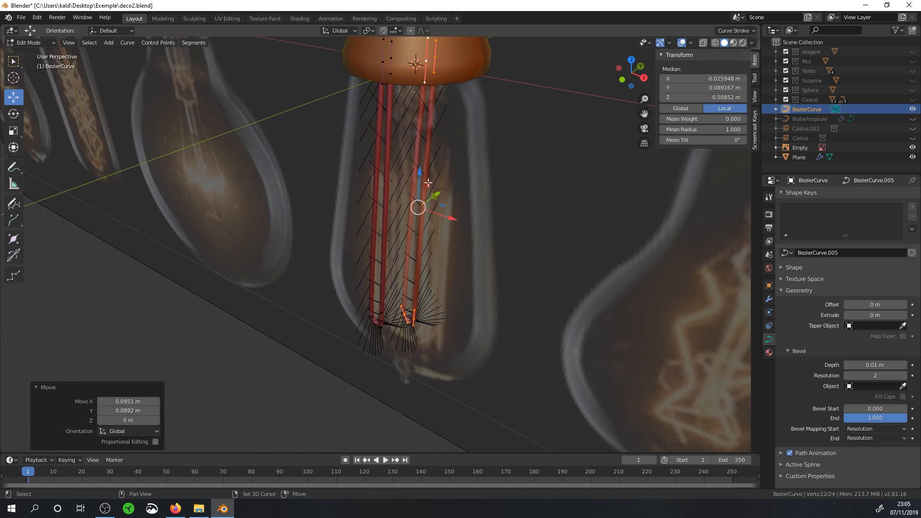
key("e")
right_click(436, 199)
middle_click_drag(470, 214, 447, 233)
left_click_drag(459, 204, 421, 217)
middle_click_drag(430, 214, 481, 181)
left_click_drag(436, 229, 421, 227)
middle_click_drag(420, 226, 446, 211)
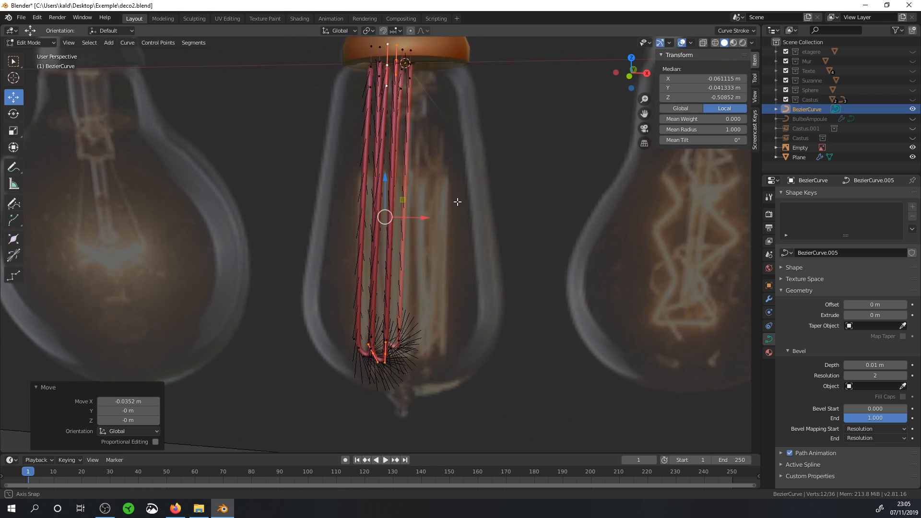
Duplicate the newly placed filament loop and move the copy about 0.117 m along X.
key("shift+d")
right_click(474, 218)
left_click_drag(425, 220, 452, 221)
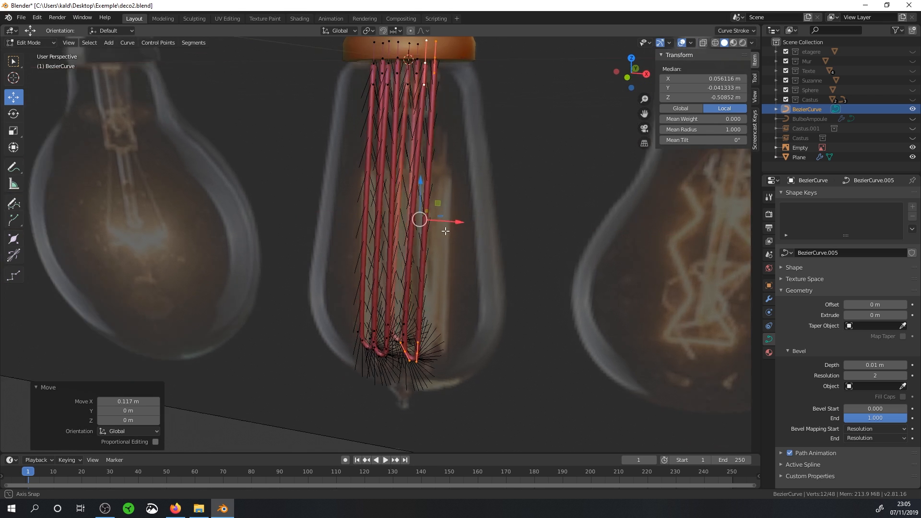
Rotate the selected loop copy about -134° around Z and shift it about 0.036 m along X.
middle_click_drag(452, 220, 420, 244)
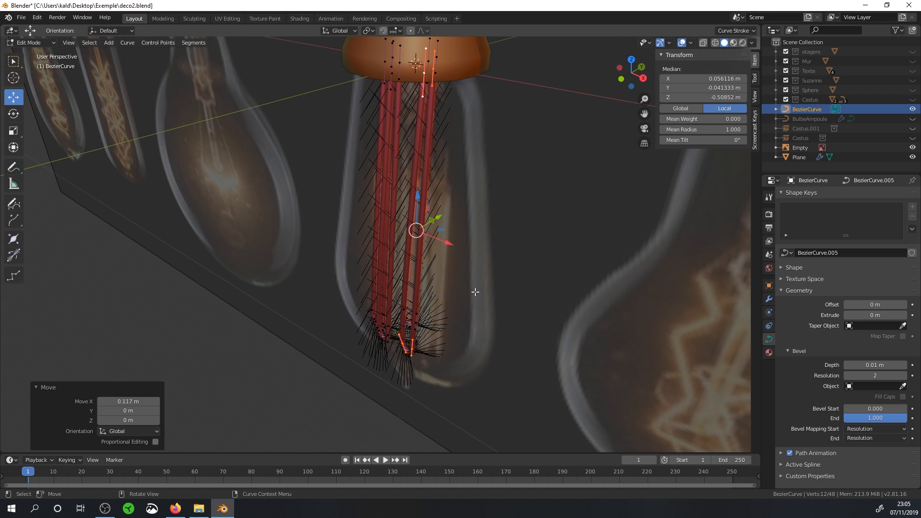
key("r")
key("z")
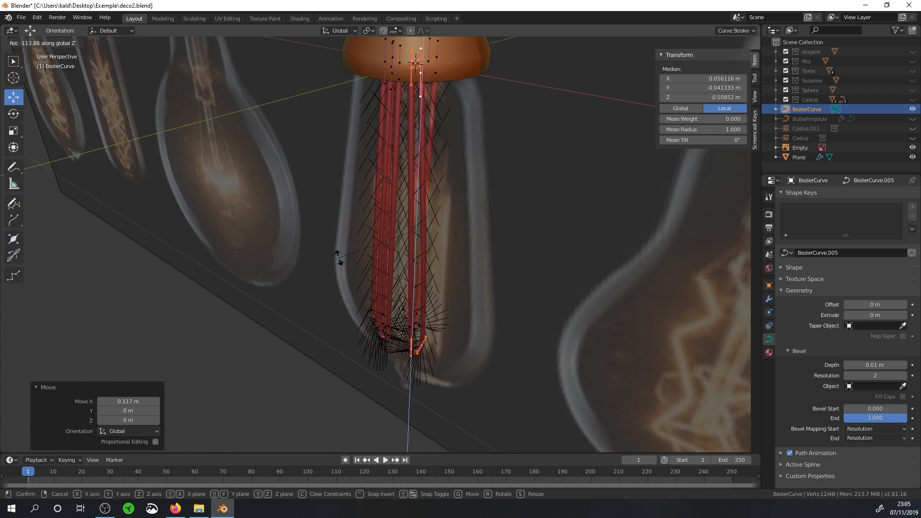
left_click(282, 233)
middle_click_drag(282, 233, 414, 133)
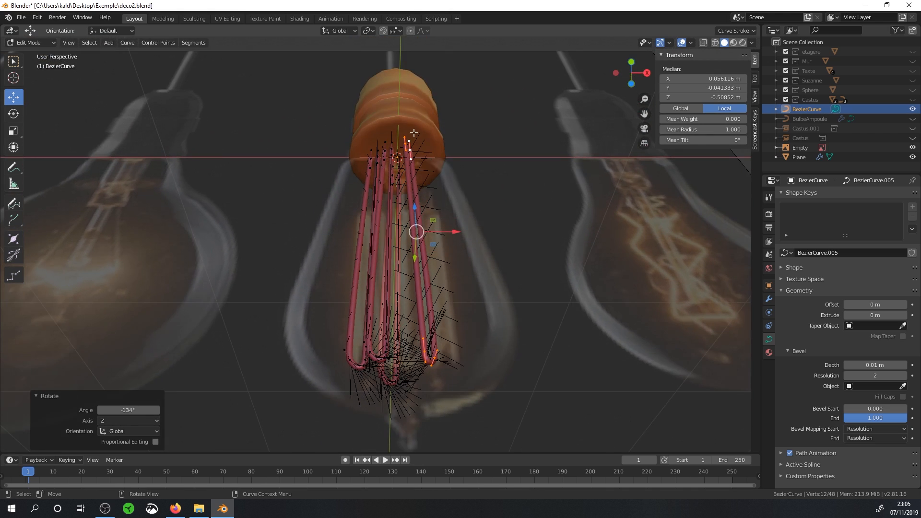
key("KP_1")
left_click_drag(455, 221, 463, 220)
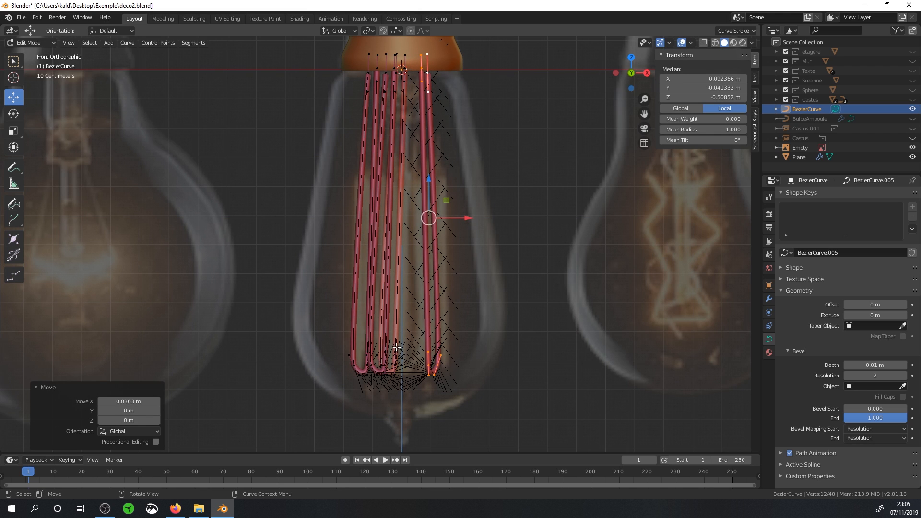
Select only the filament loop nearest the bulb's centre line, move it about 0.033 m along X and rotate it about 40.1° around Z.
key("alt+a")
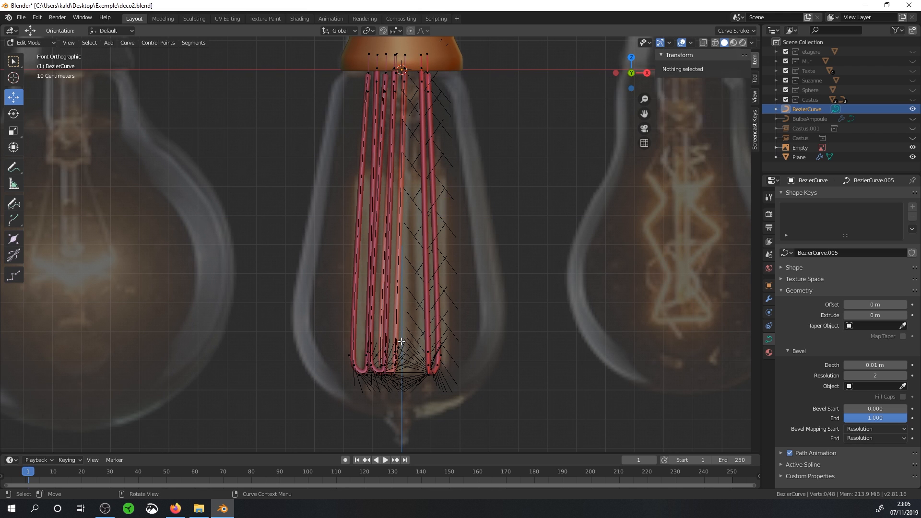
key("l")
left_click_drag(428, 220, 438, 220)
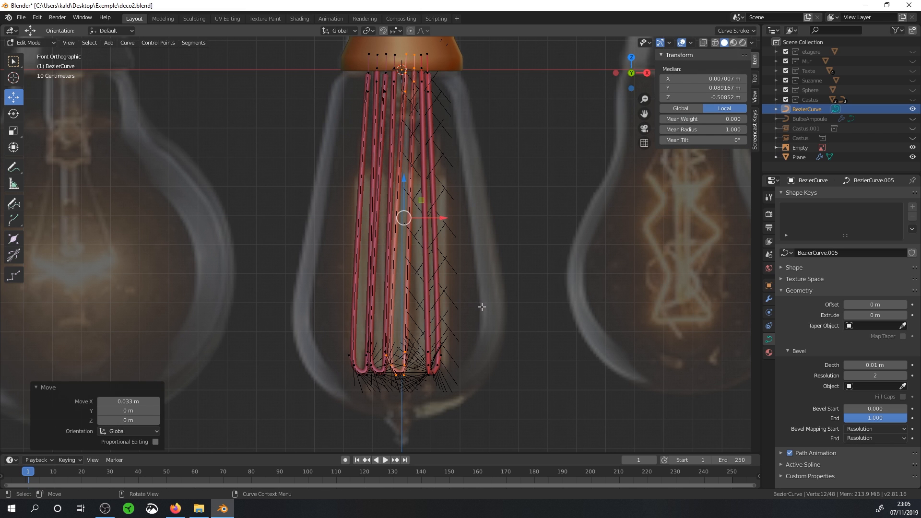
key("r")
key("z")
left_click(406, 308)
middle_click_drag(405, 308, 386, 249)
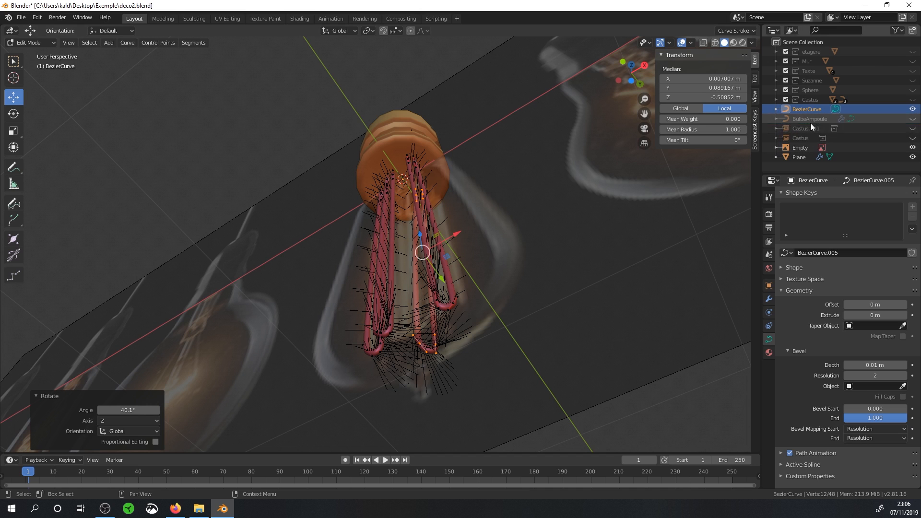
Leave curve editing and rename the Plane object to CulotAmpule.
key("Tab")
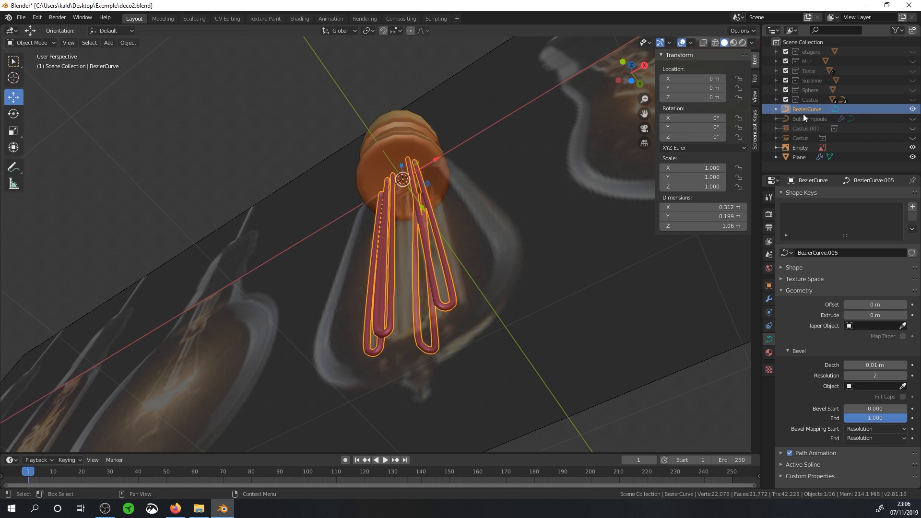
double_click(797, 157)
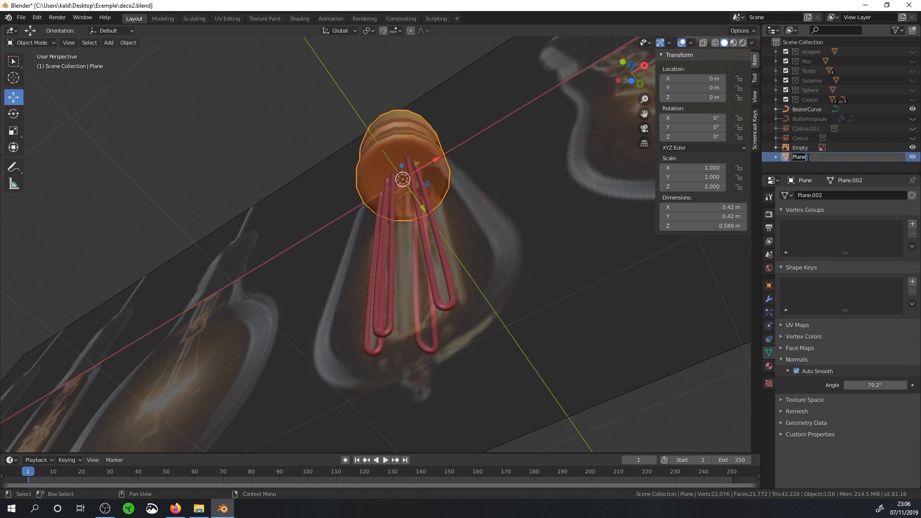
type("CulotAmpule")
key("Return")
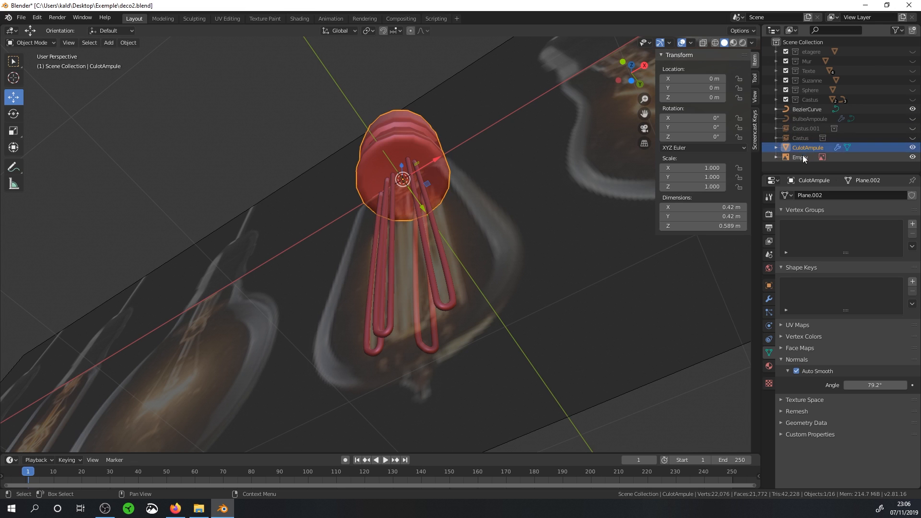
Rename the BezierCurve object to FilamentAmpoule.
double_click(807, 109)
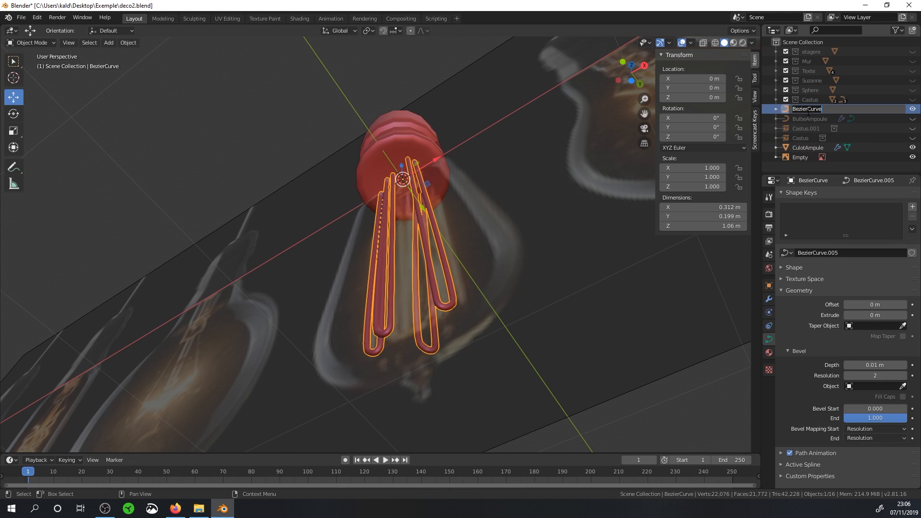
type("FilamentAmpoule")
key("Return")
Hide the CulotAmpule object to expose the filament loops.
middle_click_drag(552, 173, 463, 173)
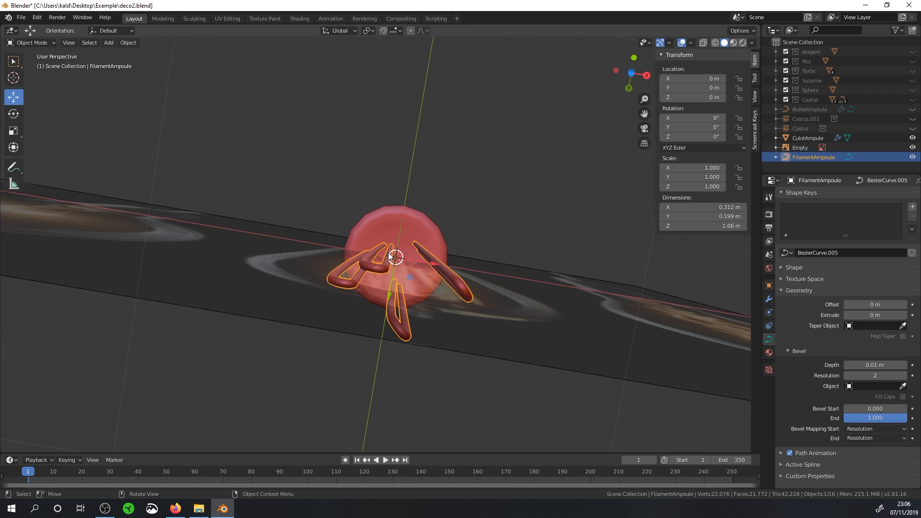
middle_click_drag(446, 244, 453, 245)
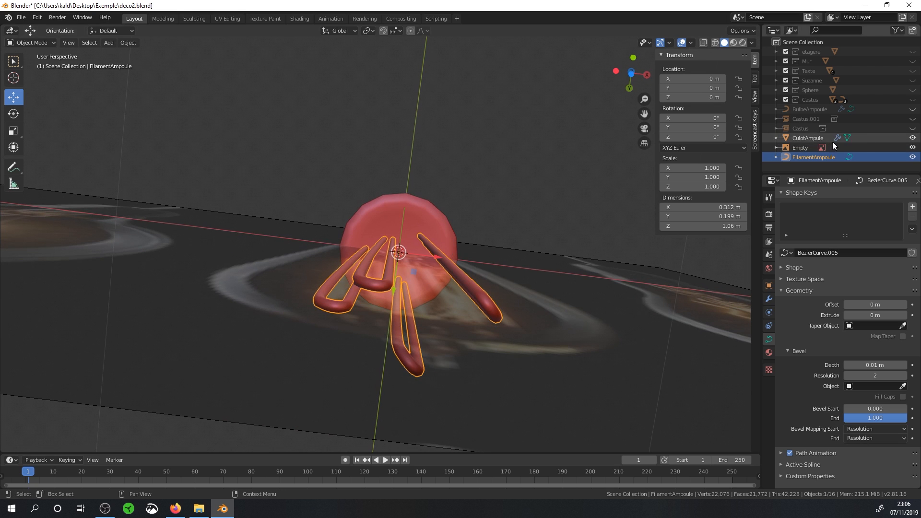
left_click(912, 139)
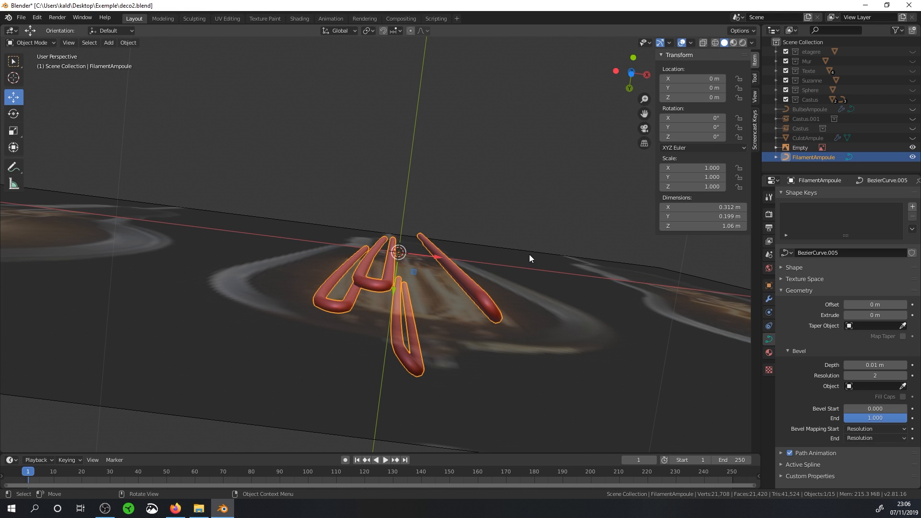
In FilamentAmpoule's edit mode, viewed from below, rotate only the loop at about X -0.061 m, Y -0.041 m by about 43.2°.
key("ctrl+KP_7")
scroll(368, 259, "up", 2)
key("Tab")
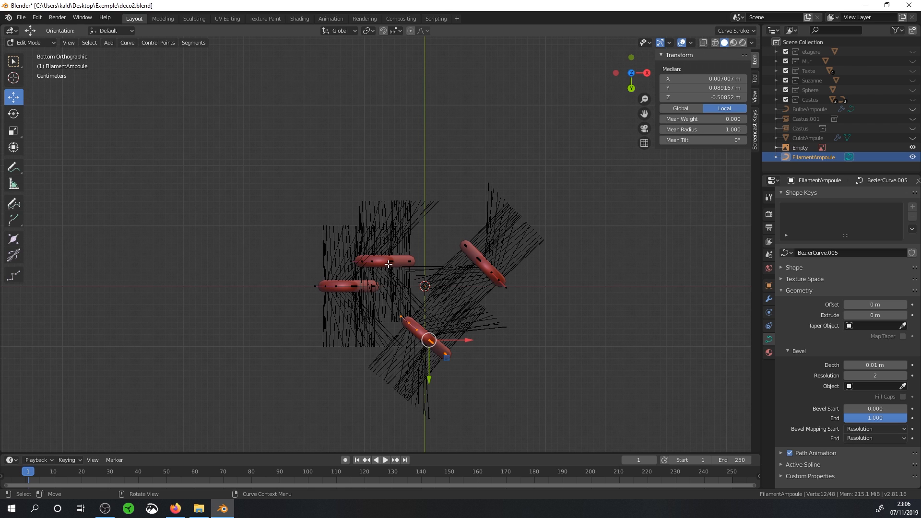
key("l")
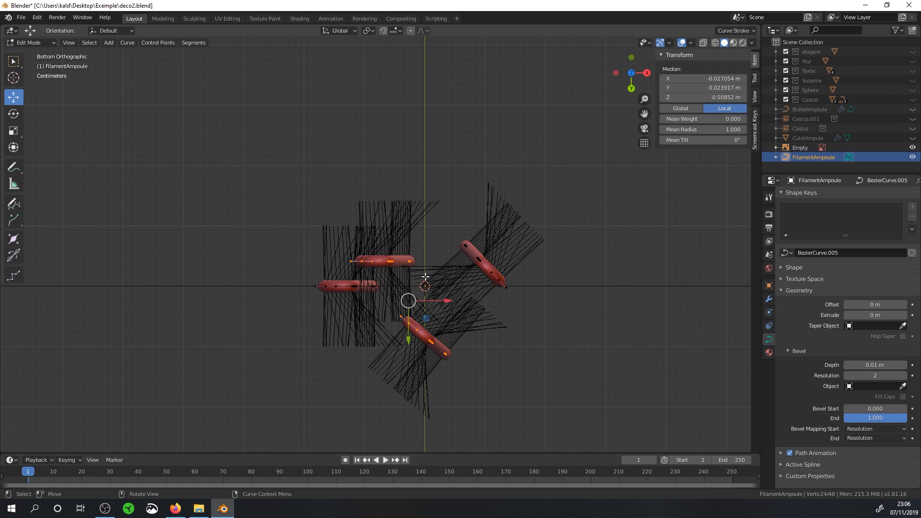
key("alt+a")
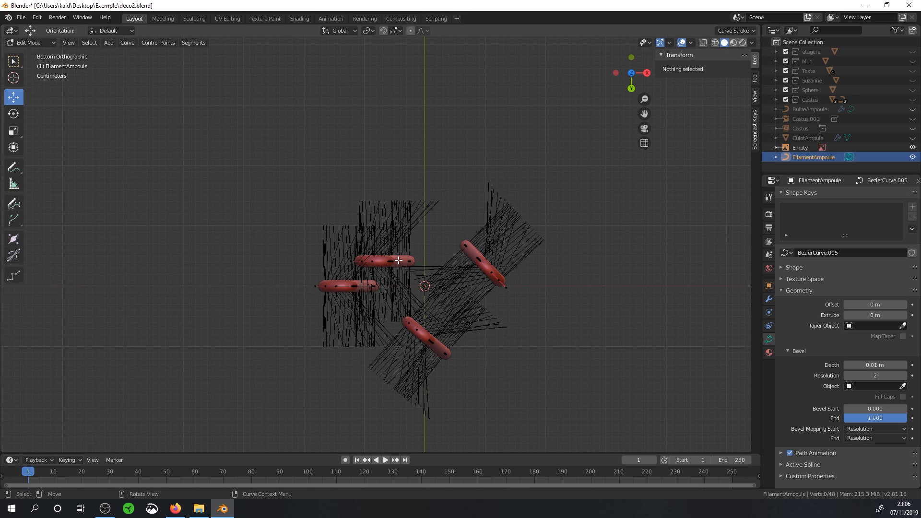
key("a")
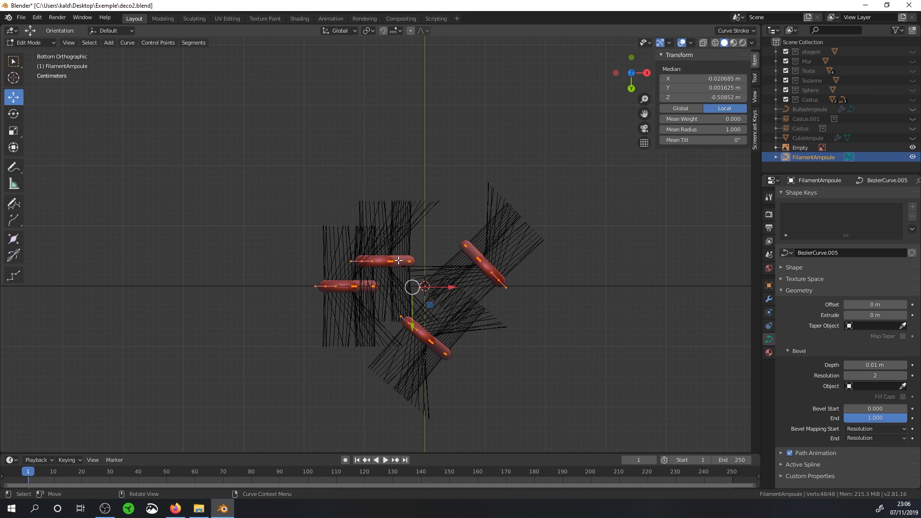
key("alt+a")
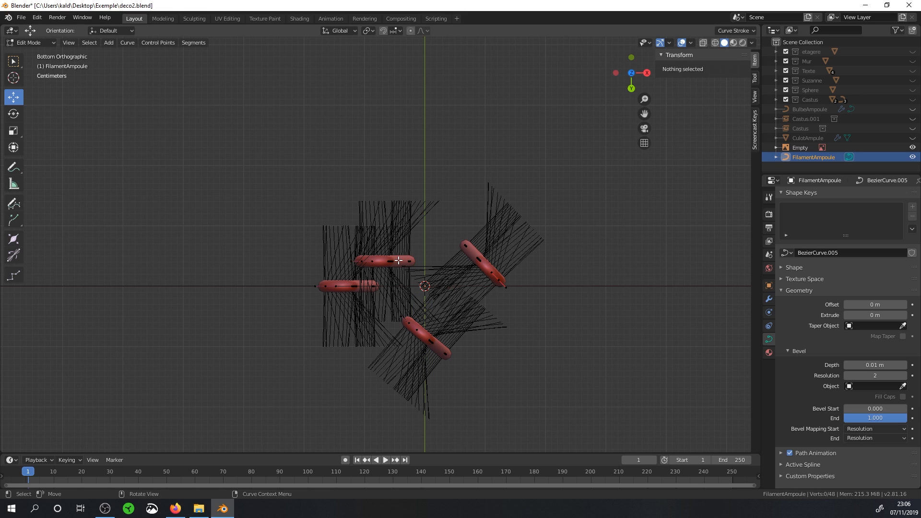
key("l")
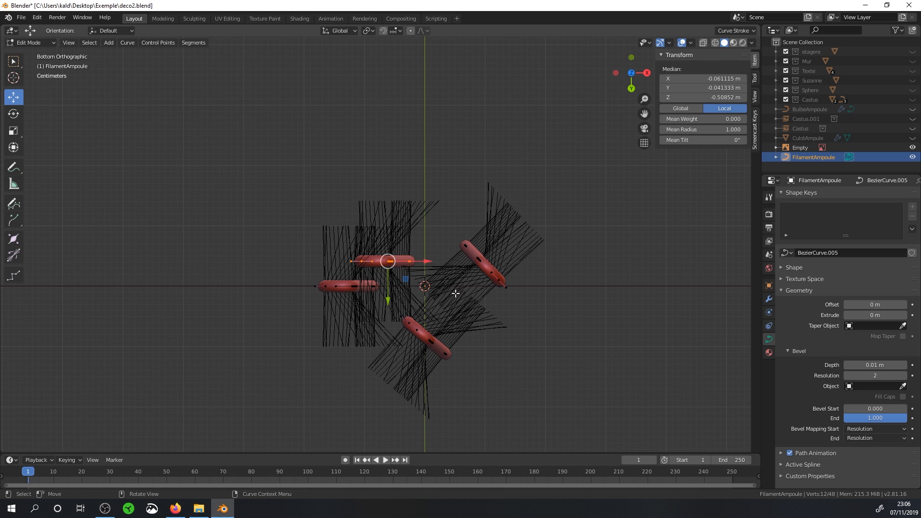
key("r")
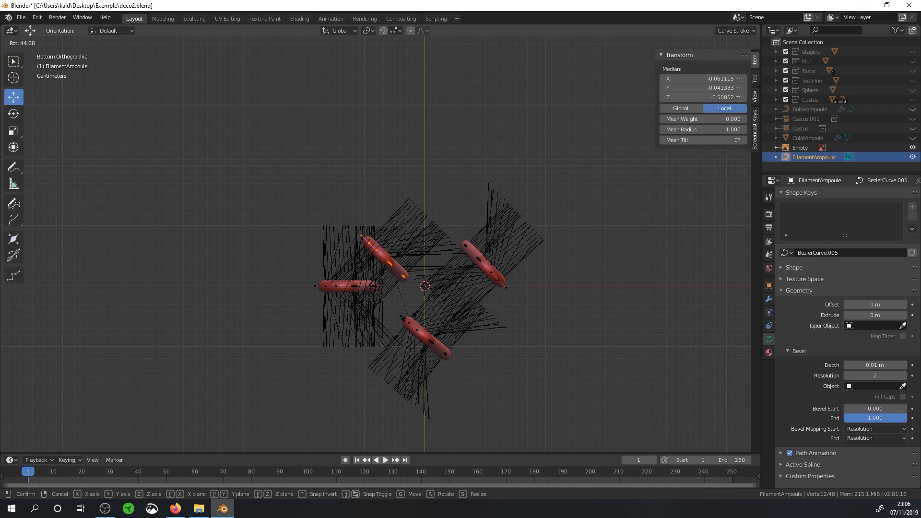
left_click(418, 311)
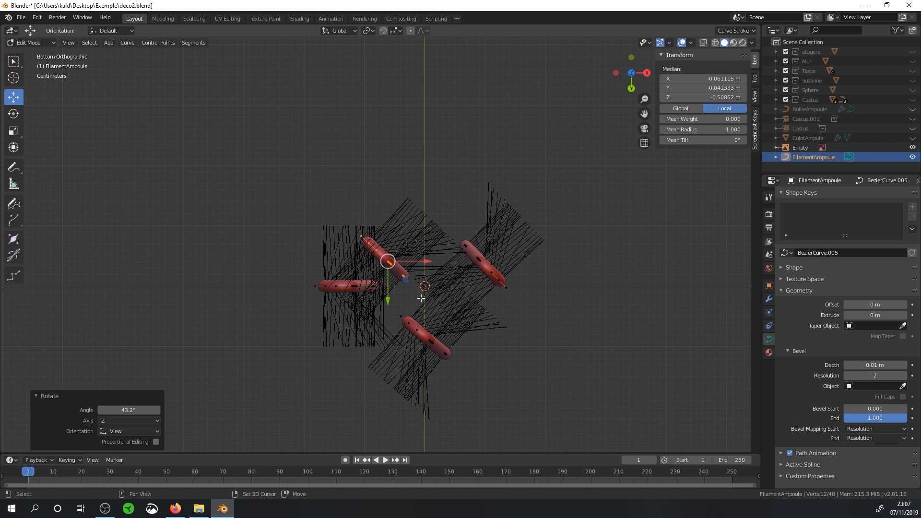
Select only the filament loop with the largest positive Y and move it about 0.058 m in X and -0.010 m in Y.
key("l")
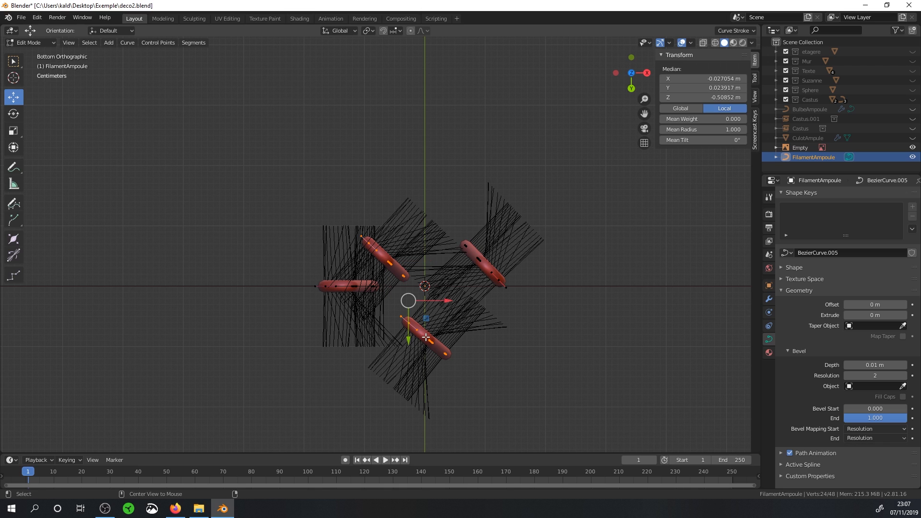
key("alt+a")
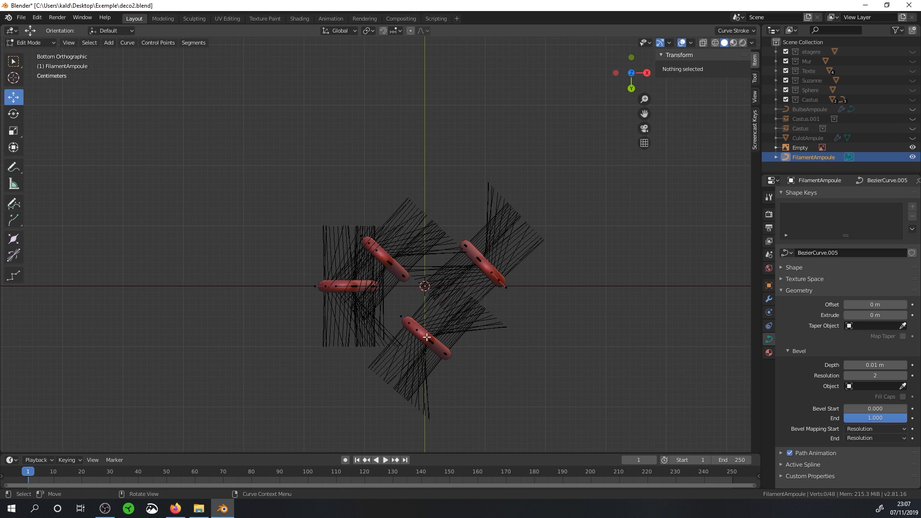
key("l")
key("g")
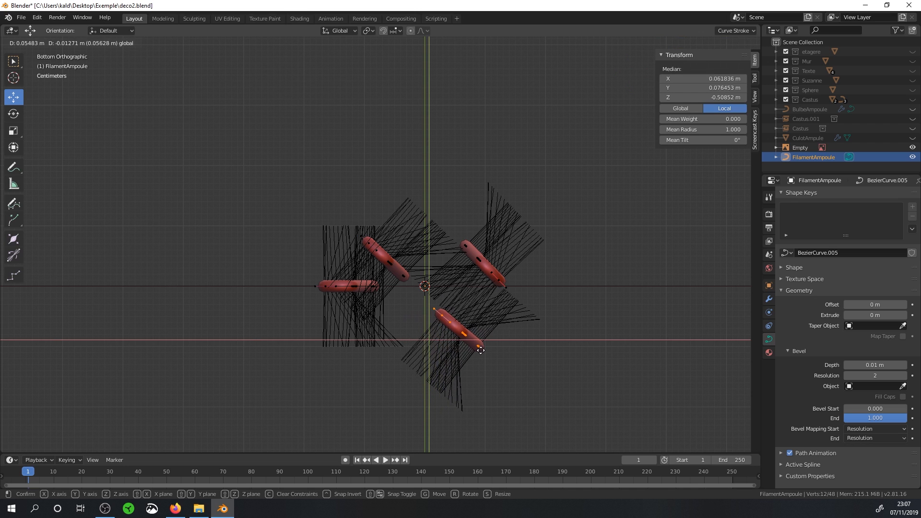
left_click(482, 351)
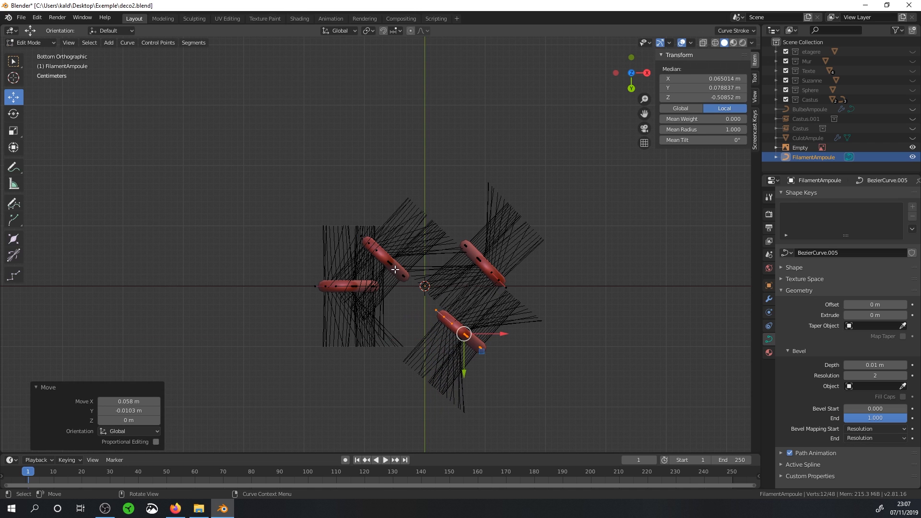
Delete the whole filament loop at about X 0.092 m, Y -0.041 m.
left_click(489, 271)
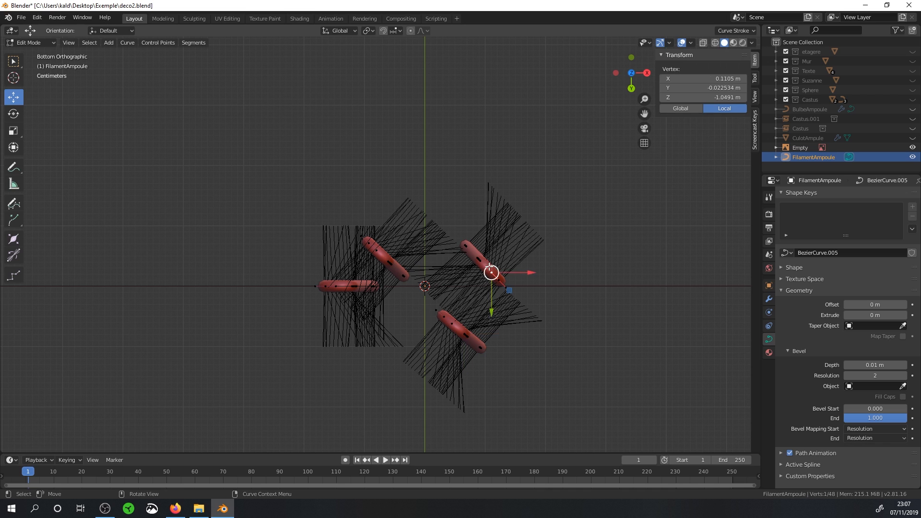
key("l")
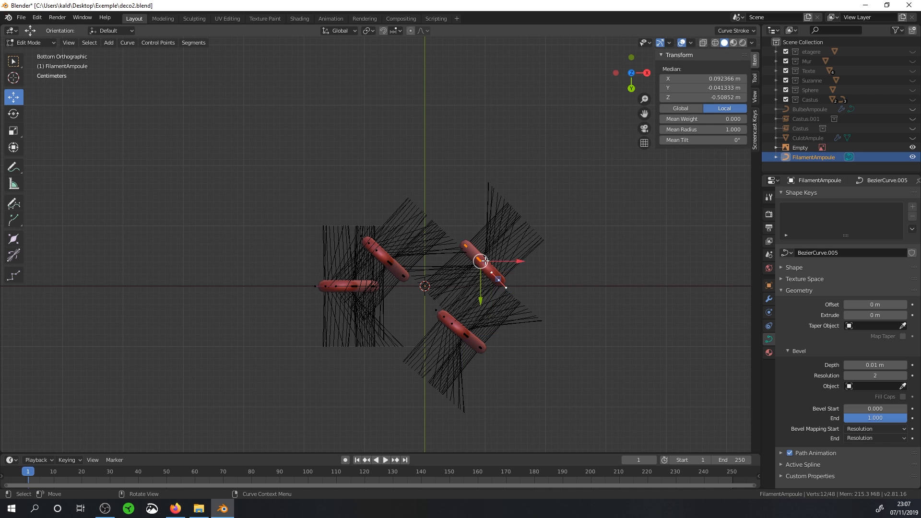
key("x")
left_click(484, 261)
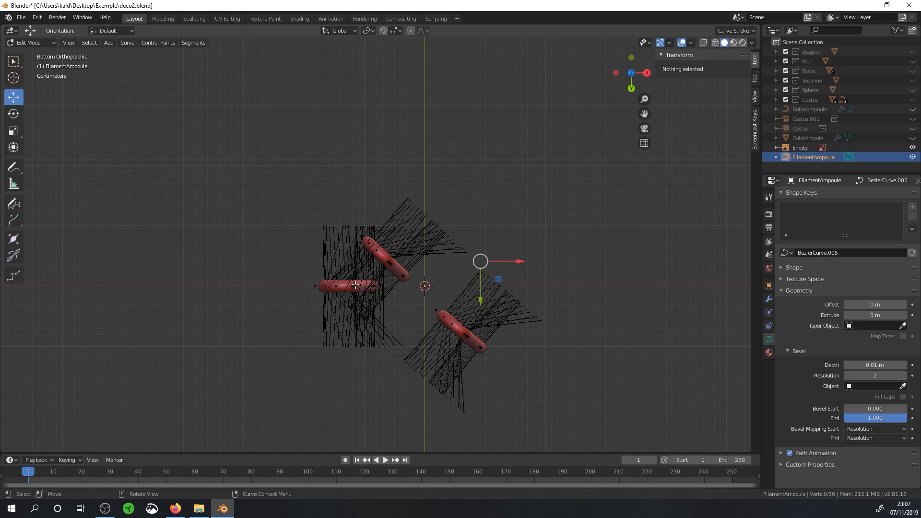
Duplicate the filament loop lying on the X axis and place the copy about 0.222 m along X.
key("l")
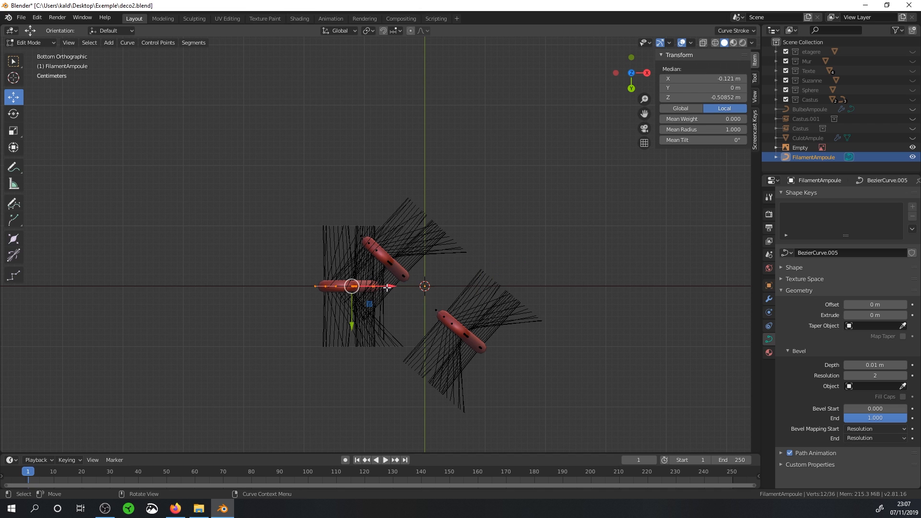
key("shift+d")
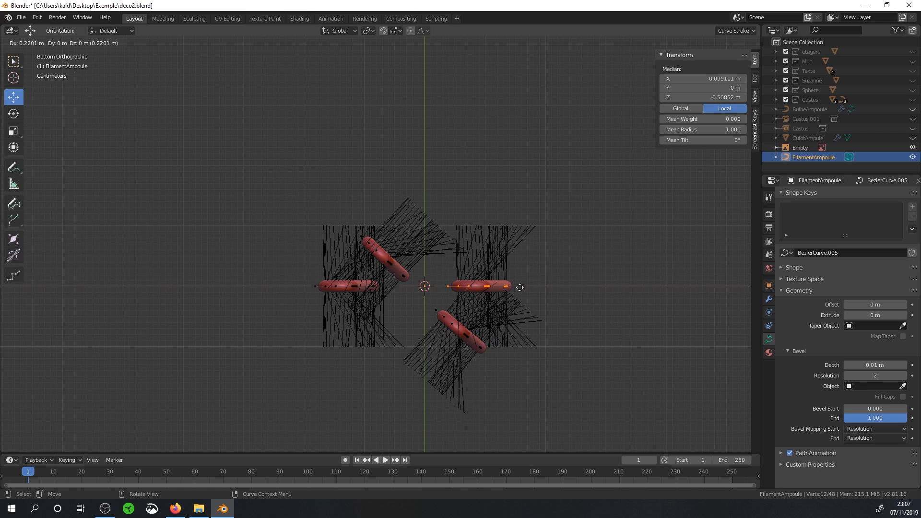
left_click(521, 287)
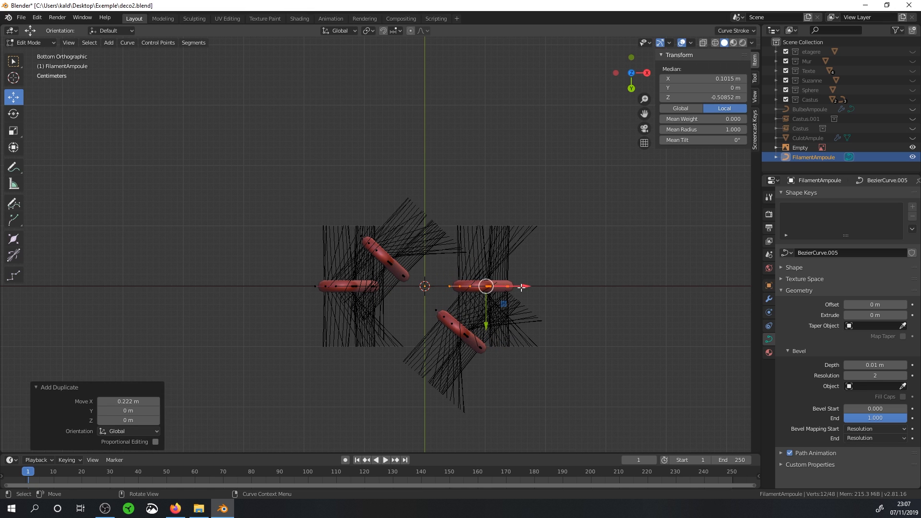
Duplicate both filament loops lying on the X axis, rotate the copies in place onto the Y axis and shift them about 0.0103 m in X, -0.0016 m in Y.
key("l")
key("shift+d")
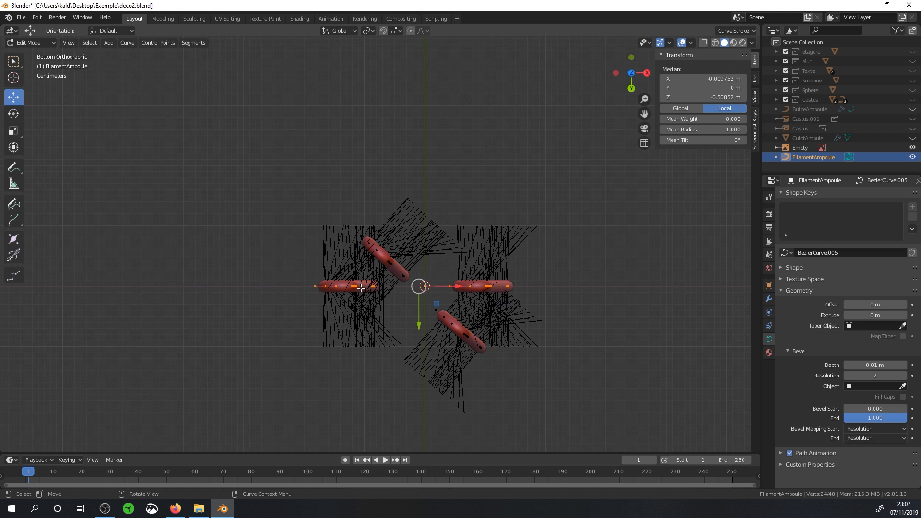
right_click(434, 295)
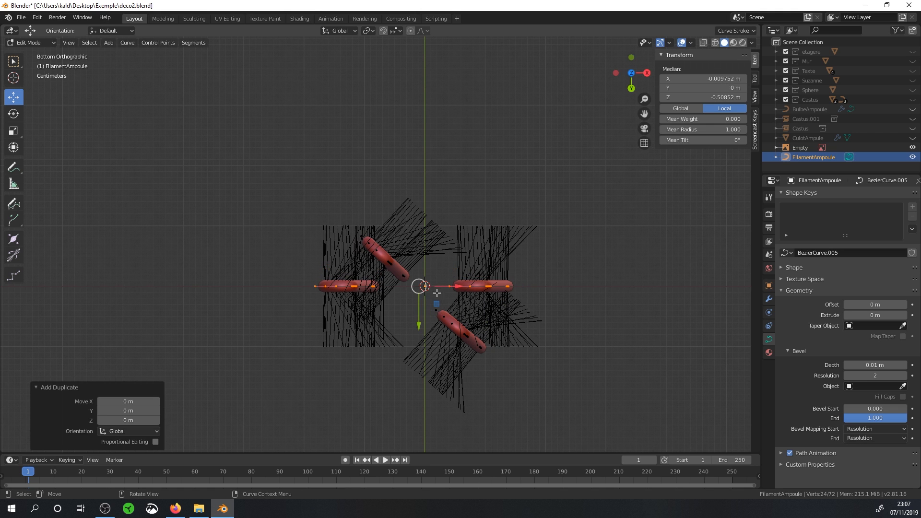
key("r")
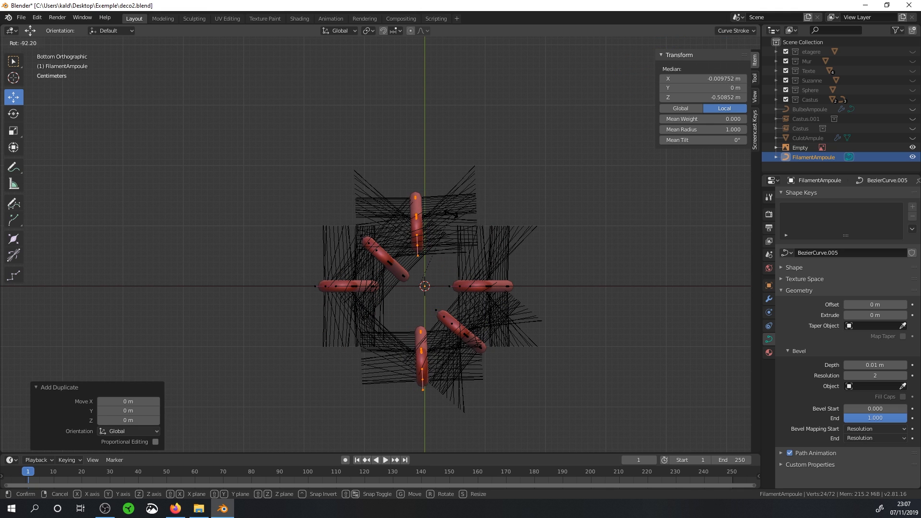
left_click(480, 232)
left_click_drag(437, 305, 483, 336)
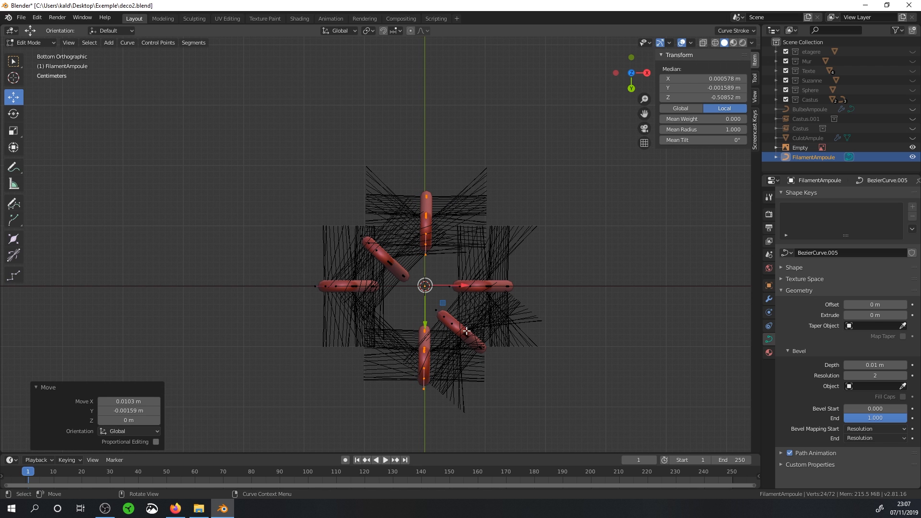
Duplicate the two diagonal filament loops, rotate the copies by about -77.9°, nudge them into the opposite diagonal gaps and return to Object Mode.
key("alt+a")
key("l")
key("l")
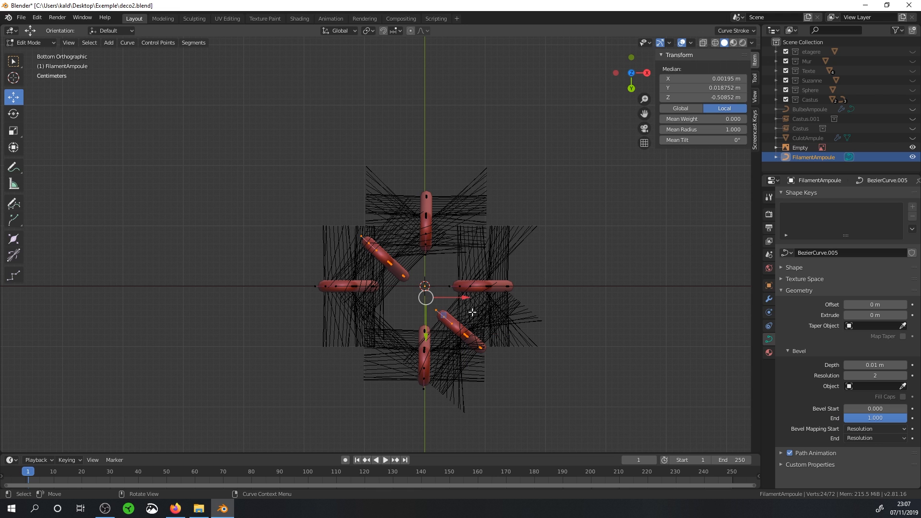
key("shift+d")
key("r")
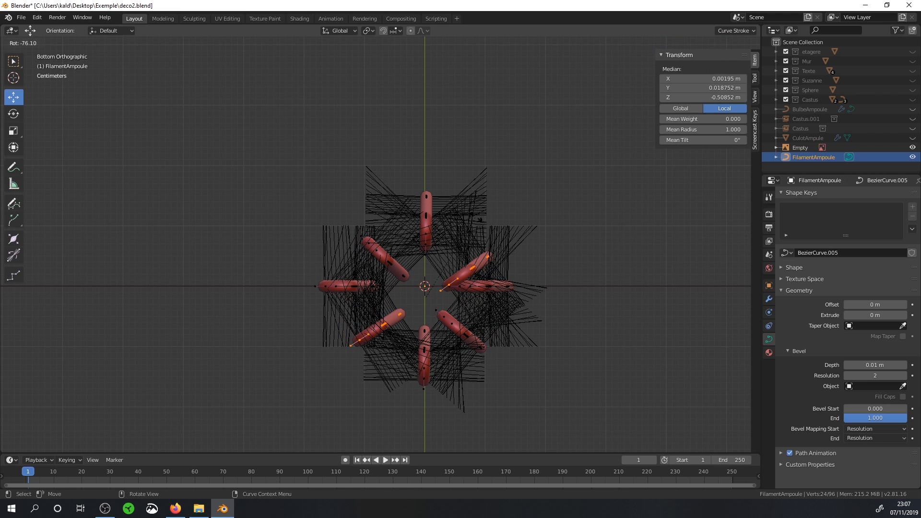
left_click(474, 212)
key("g")
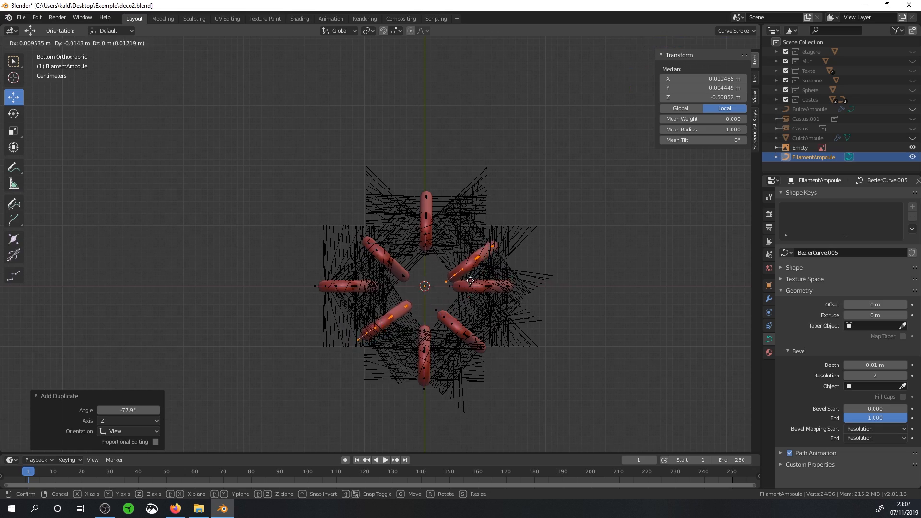
left_click(468, 290)
middle_click_drag(468, 290, 455, 249)
scroll(473, 253, "down", 6)
key("Tab")
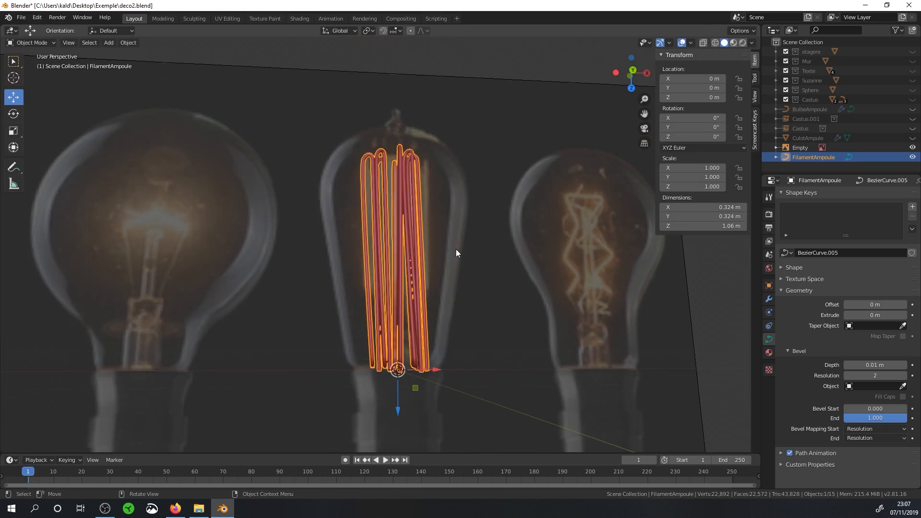
Unhide CulotAmpule and check the filament loops' fit beneath it from above and in front view.
left_click(912, 138)
middle_click_drag(582, 271, 546, 397)
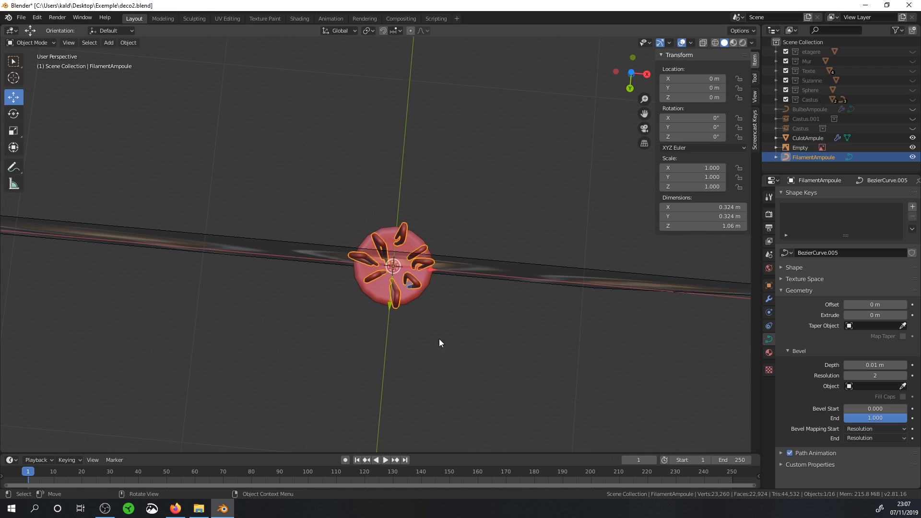
key("KP_7")
scroll(390, 298, "up", 3)
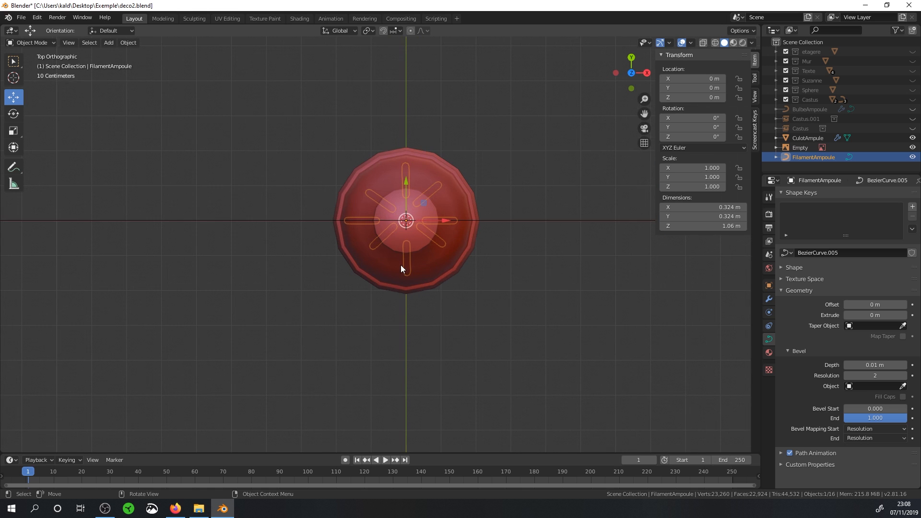
middle_click_drag(406, 268, 407, 240)
key("KP_1")
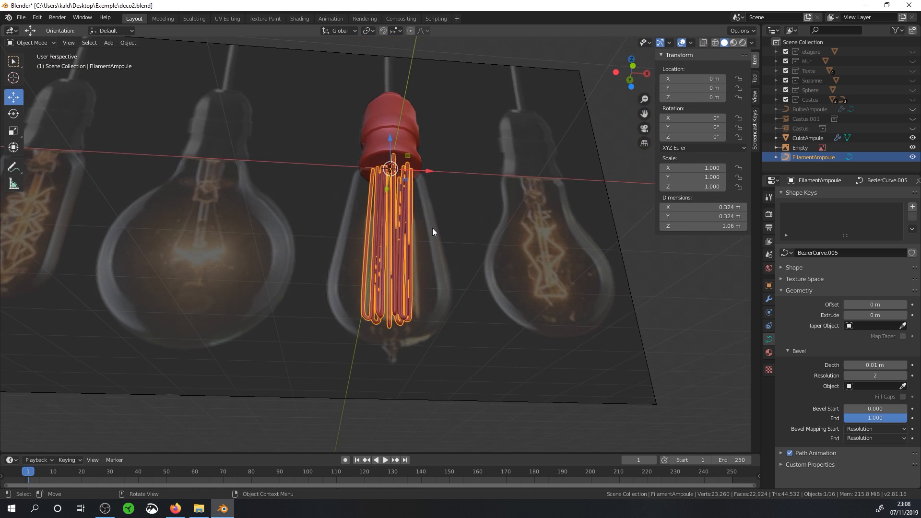
scroll(432, 197, "down", 1)
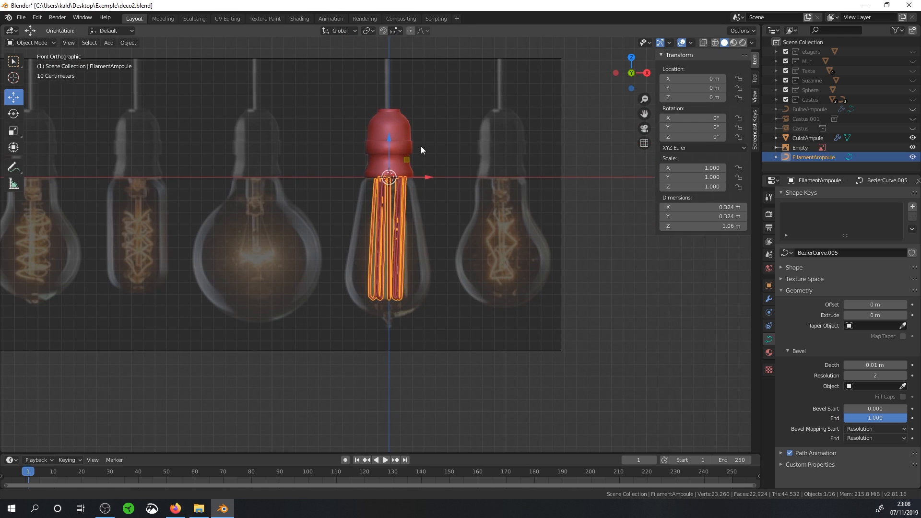
middle_click_drag(421, 146, 423, 241, "shift")
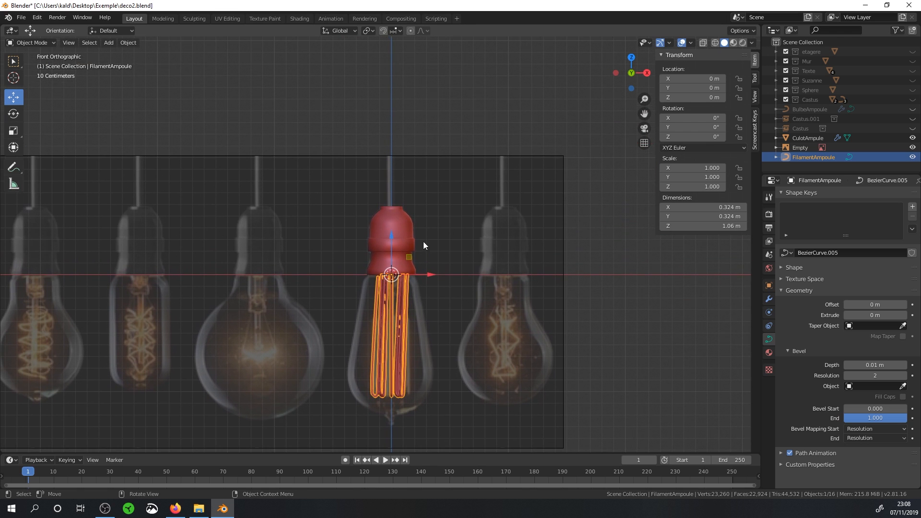
scroll(406, 216, "up", 1)
left_click(399, 214)
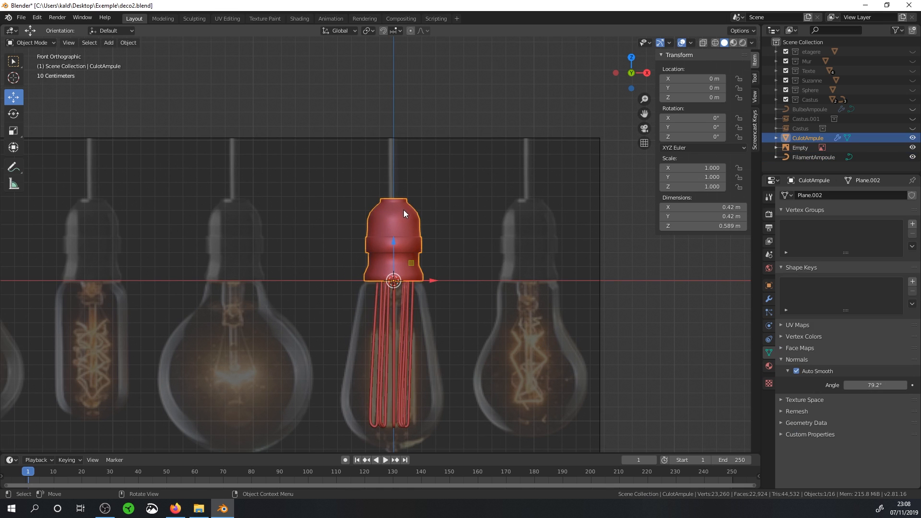
key("Tab")
middle_click_drag(403, 211, 361, 324)
key("Tab")
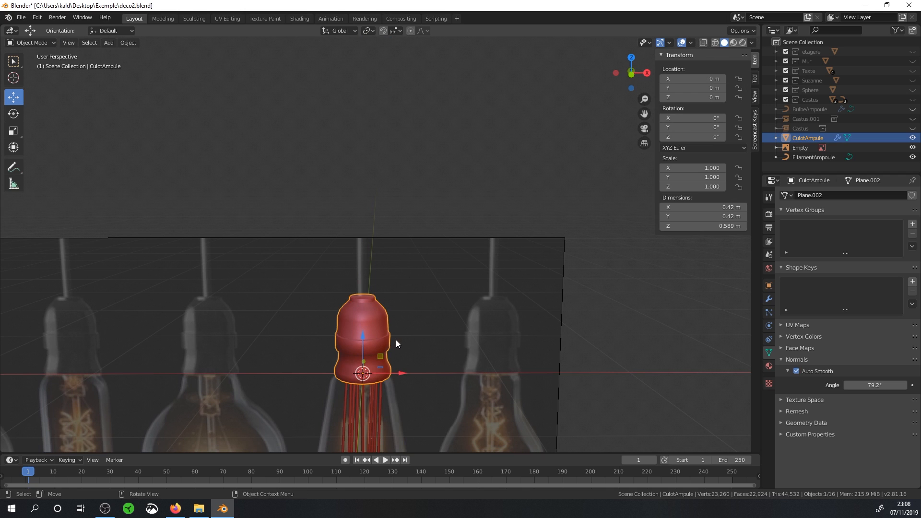
Add a Bezier curve to the scene for the bulb's hanging cable.
key("shift+a")
mouse_move(397, 314)
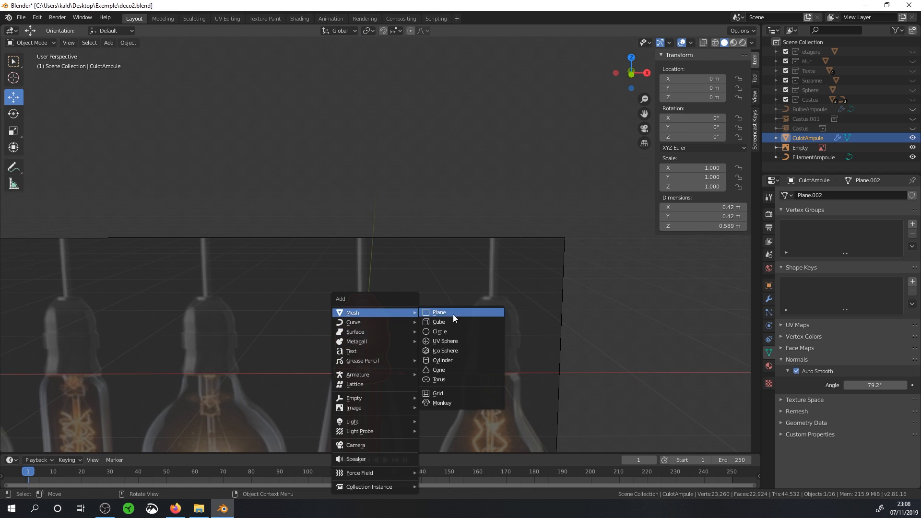
mouse_move(373, 323)
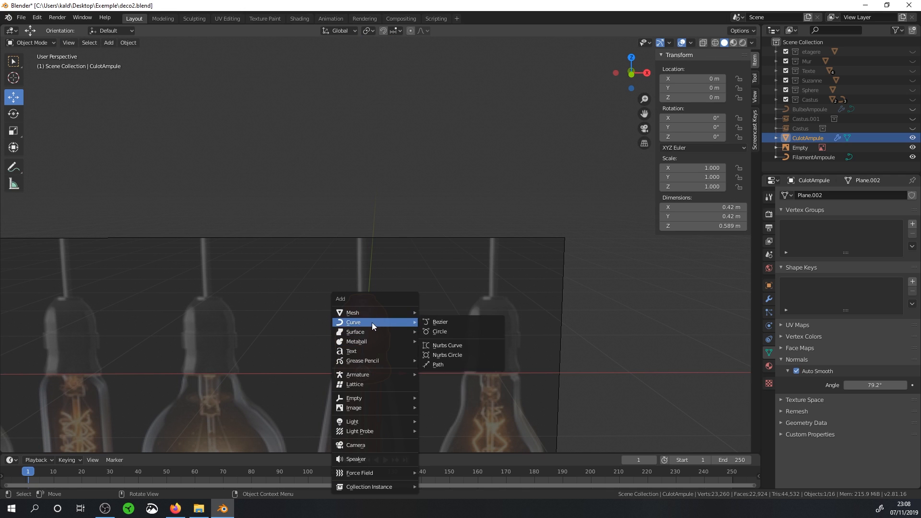
left_click(432, 324)
scroll(416, 357, "down", 3)
scroll(459, 356, "up", 2)
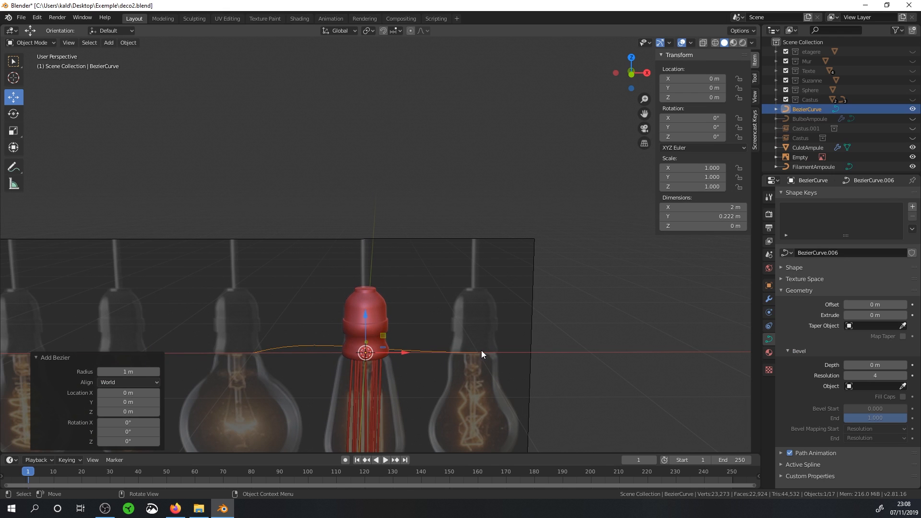
In front view, move the curve's endpoint at X -1 m about 0.988 m in X and 0.586 m in Z, then rotate it about -87.5°.
key("Tab")
left_click(253, 353)
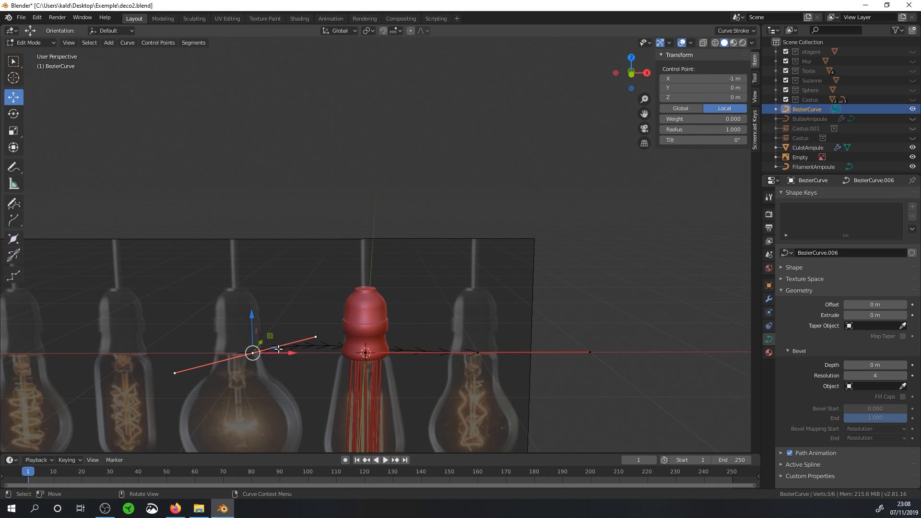
key("KP_1")
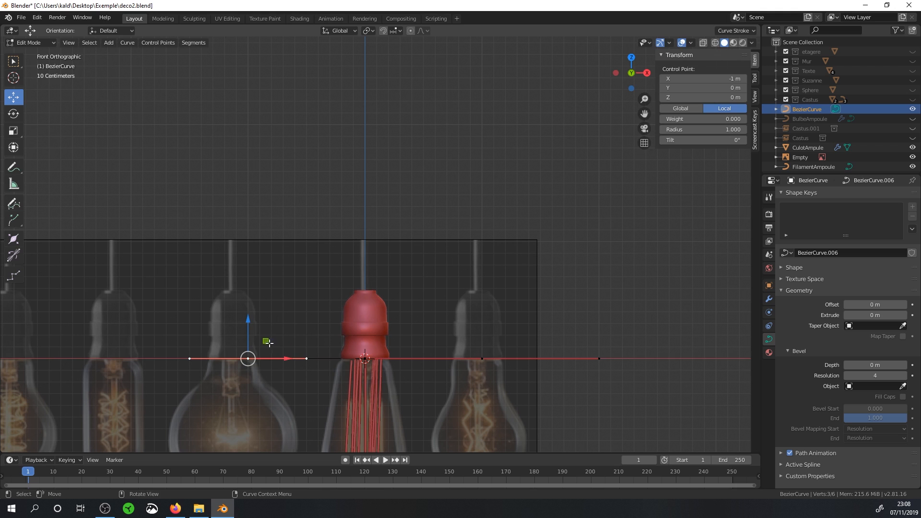
key("g")
left_click(381, 272)
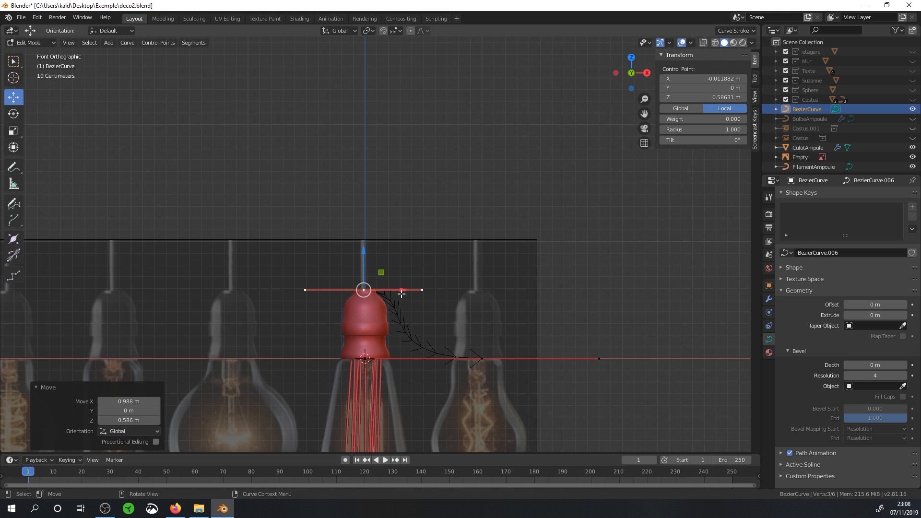
key("r")
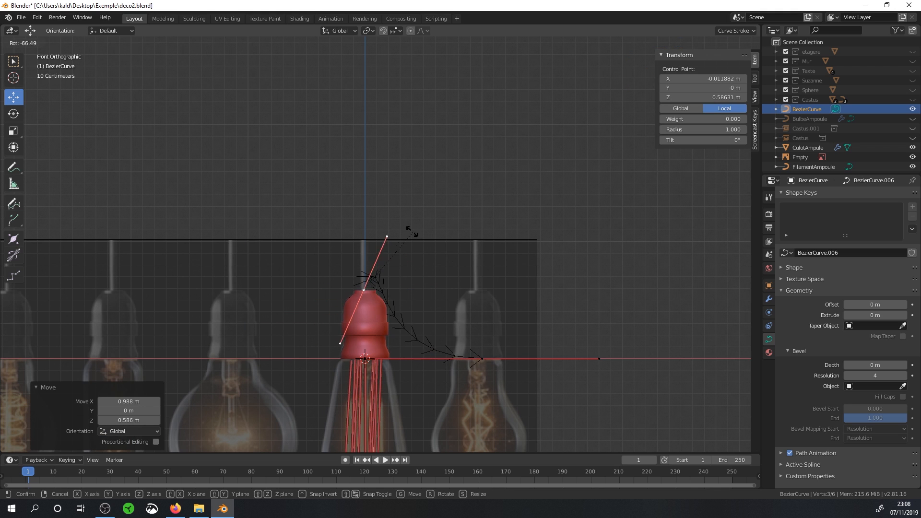
left_click(392, 210)
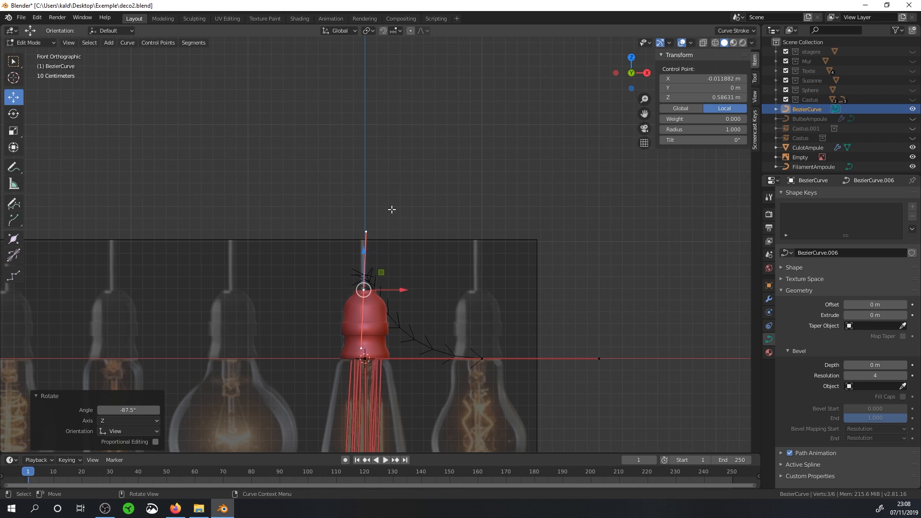
Rotate the curve's endpoint at X 1 m by about -87.8° and place it above the bulb at about X -0.046 m, Z 5.67 m.
left_click(475, 356)
key("r")
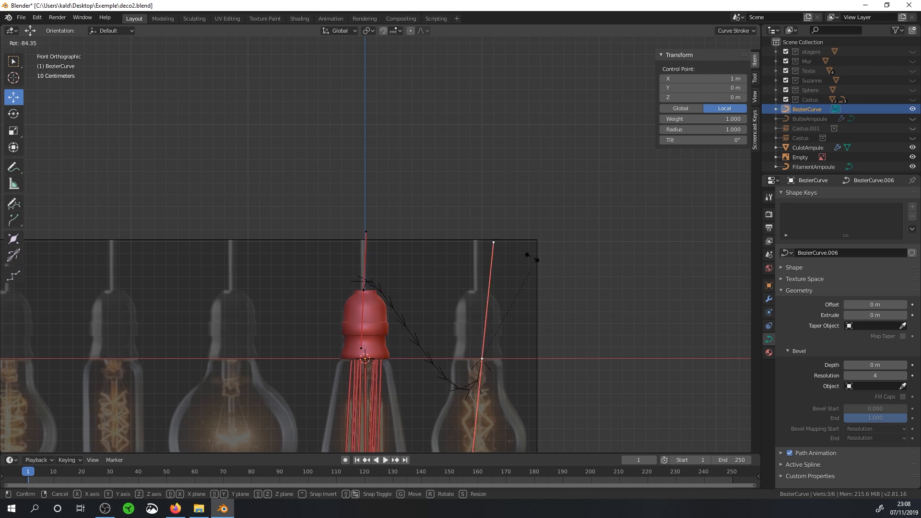
left_click(515, 297)
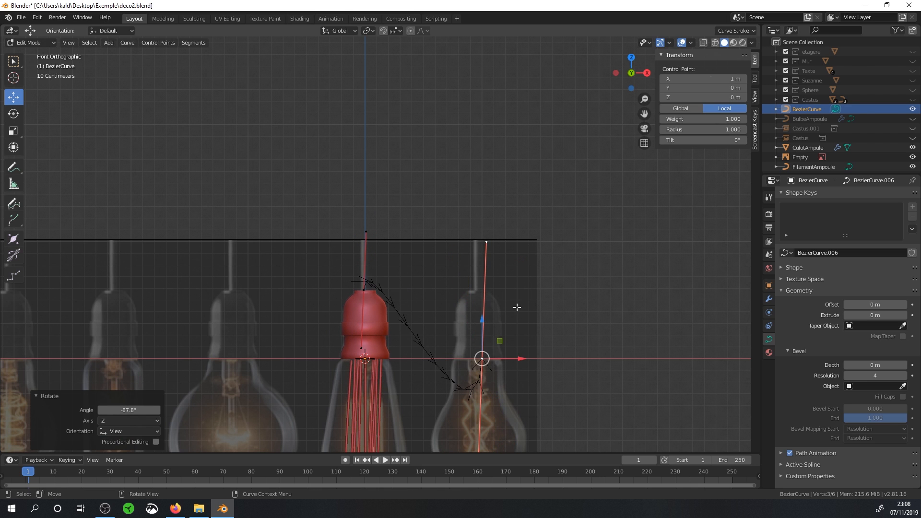
key("g")
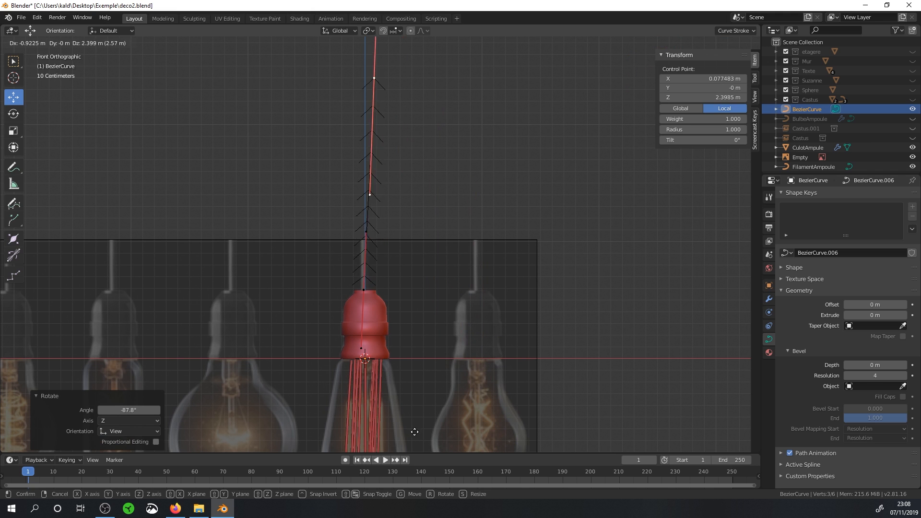
left_click(390, 82)
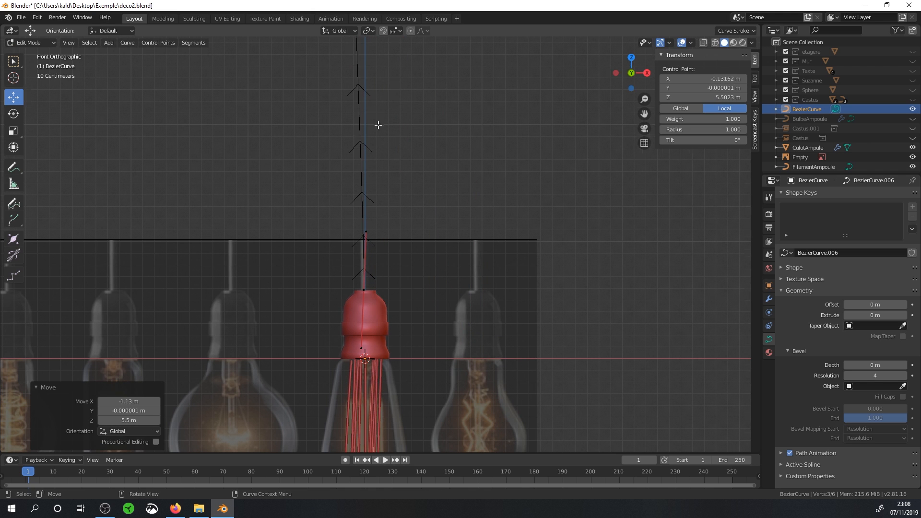
scroll(383, 135, "down", 5)
middle_click_drag(409, 158, 408, 242, "shift")
key("g")
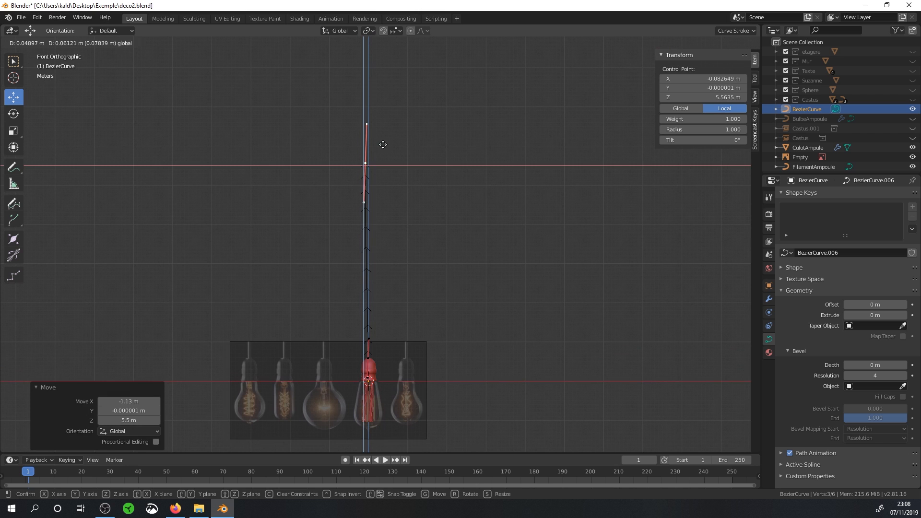
left_click(384, 142)
Adjust the curve point at the top of the base and move the curve's uppermost point about -4.79 m along Z.
scroll(384, 142, "up", 2)
scroll(371, 258, "up", 2)
middle_click_drag(376, 347, 355, 172, "shift")
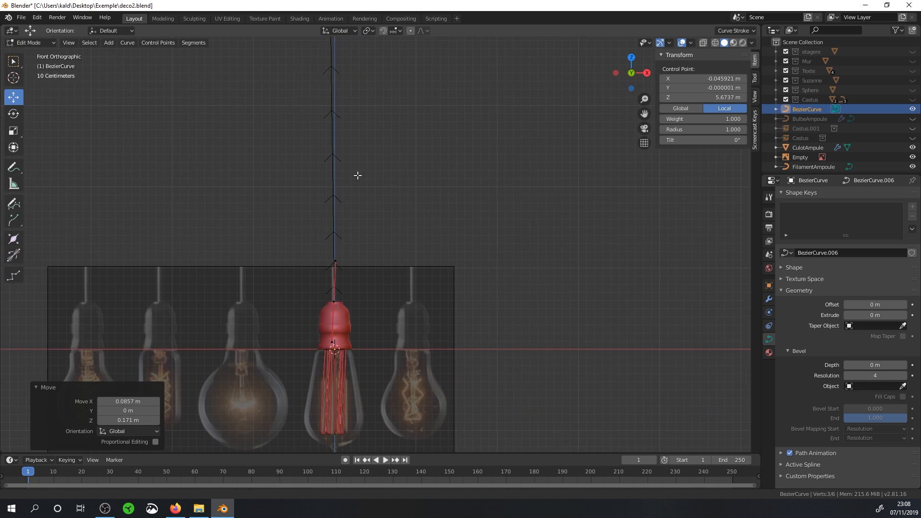
scroll(350, 292, "up", 3)
left_click(314, 328)
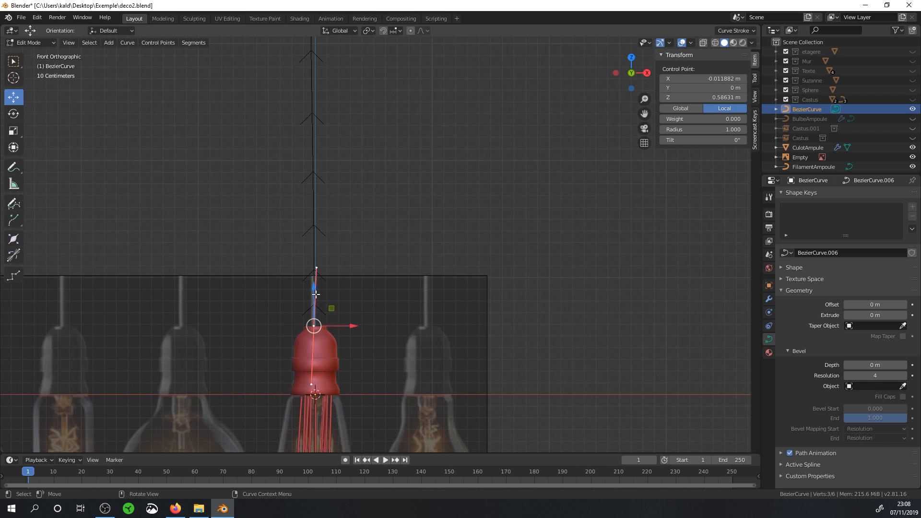
left_click_drag(311, 284, 312, 286)
scroll(311, 284, "down", 3)
middle_click_drag(368, 243, 353, 381, "shift")
scroll(323, 205, "down", 2)
left_click(341, 136)
left_click_drag(340, 134, 348, 259)
Extrude a new control point from the curve's upper end, about 0.153 m in X and 6.54 m in Z.
scroll(302, 269, "up", 1)
scroll(335, 212, "down", 2)
scroll(336, 297, "up", 1)
key("g")
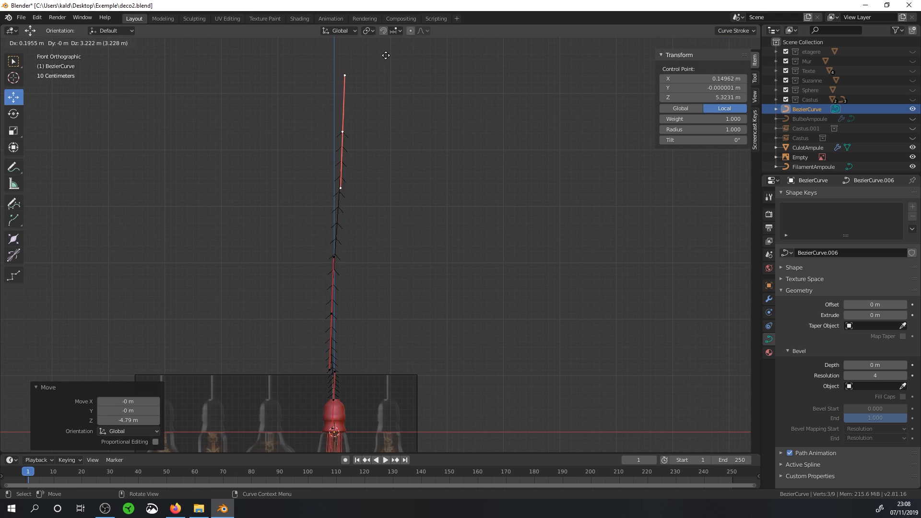
left_click(384, 290)
scroll(382, 374, "up", 3)
middle_click_drag(382, 374, 393, 122, "shift")
scroll(336, 201, "up", 1)
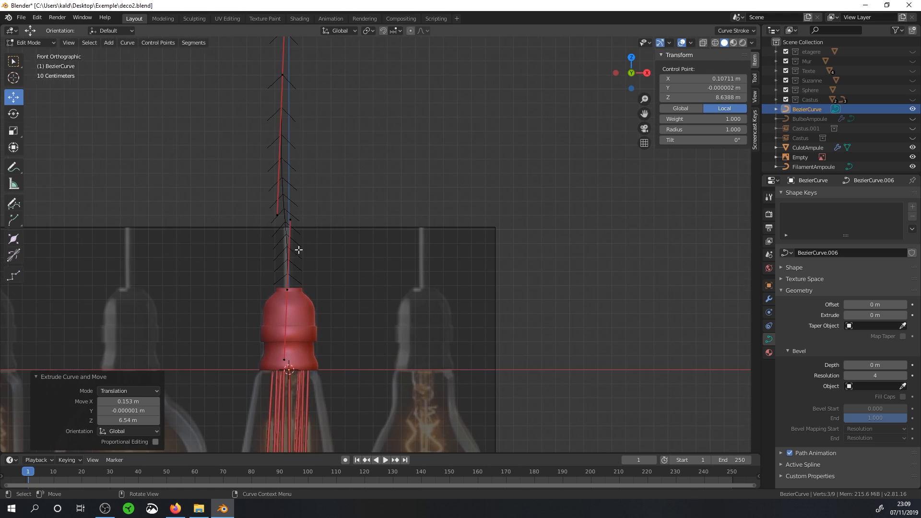
Move the upper handle of the curve point on top of the base to about X -0.064 m, Y 0.075 m, Z 1.108 m.
middle_click_drag(315, 294, 339, 292)
left_click(400, 221)
middle_click_drag(400, 221, 477, 218)
key("g")
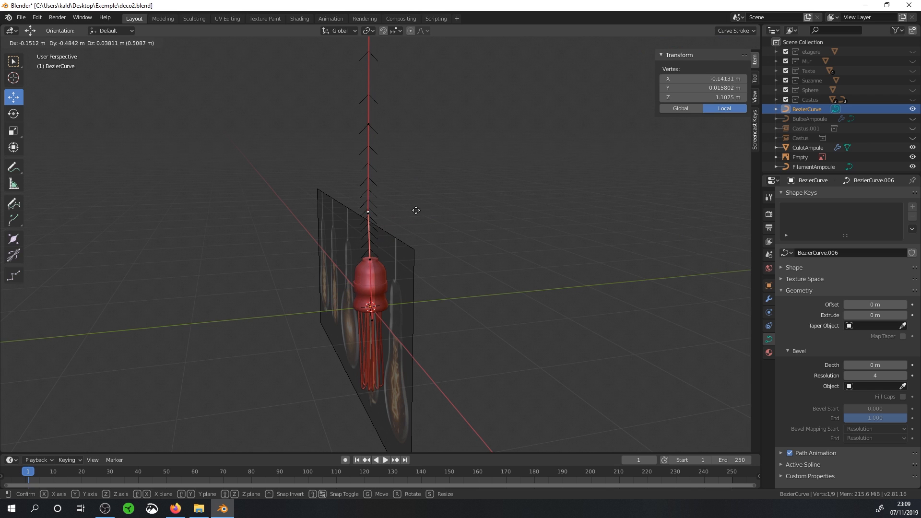
left_click(420, 209)
middle_click_drag(419, 209, 512, 205)
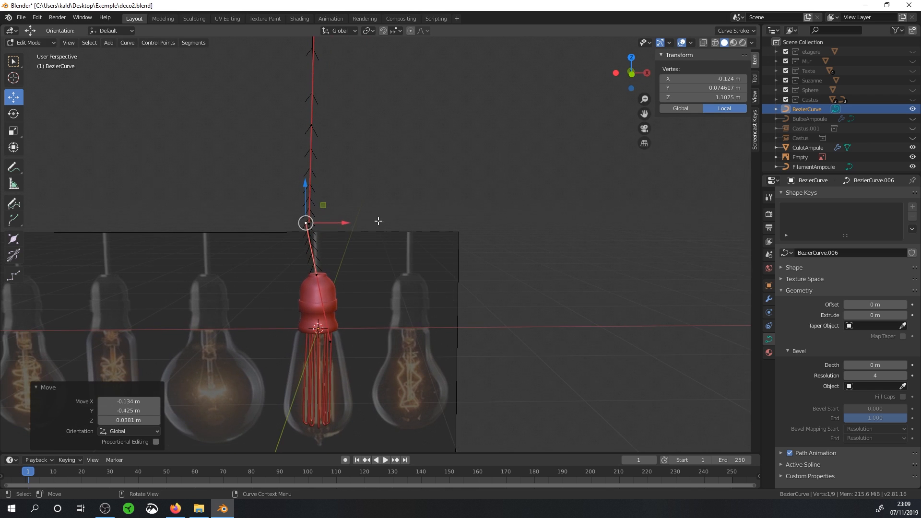
left_click_drag(348, 223, 354, 222)
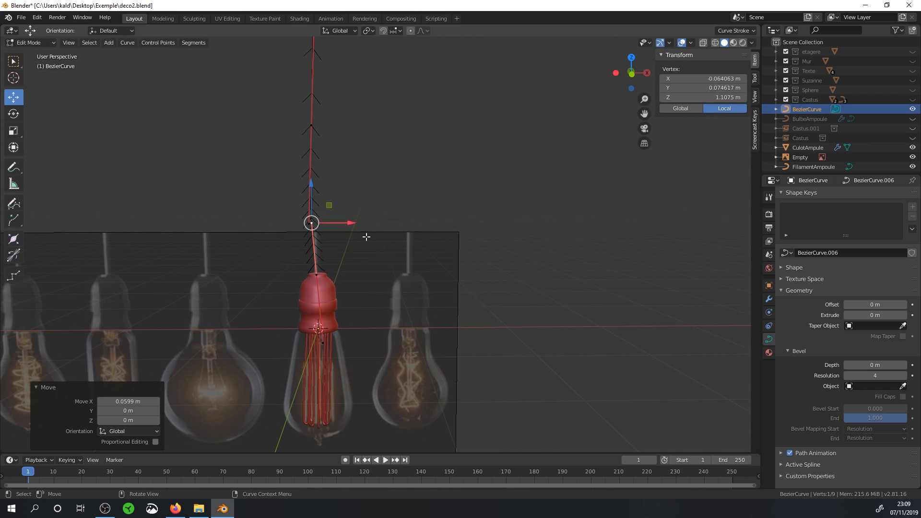
Thicken the cable curve into a tube with a bevel depth of 0.033 m.
left_click(899, 365)
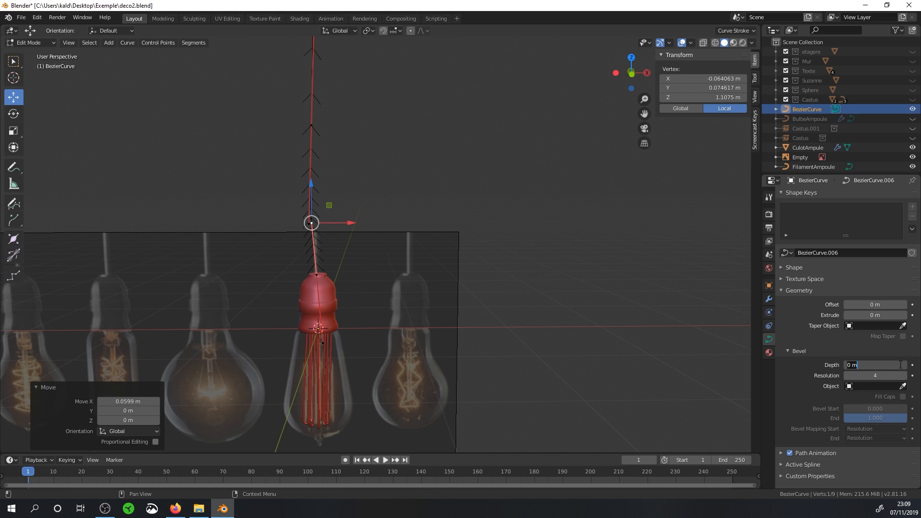
left_click_drag(879, 367, 839, 367)
type("5MM")
key("Return")
scroll(370, 339, "up", 5)
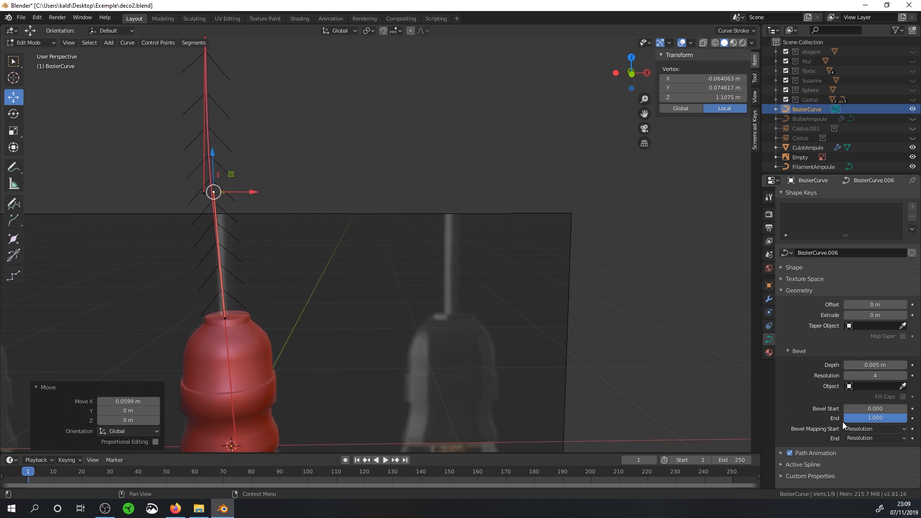
left_click_drag(876, 365, 903, 365)
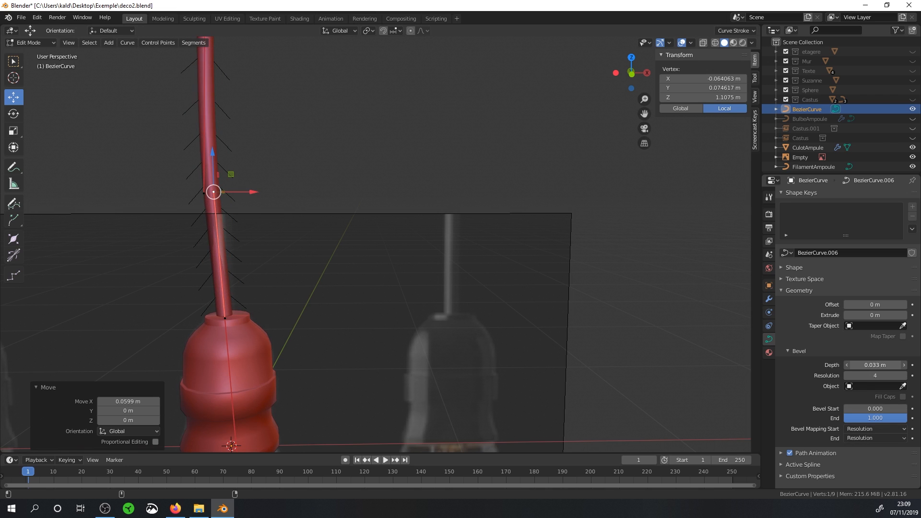
Move the cable's control point at the top of the base -0.0124 m along Z so the cable sinks into it.
scroll(362, 348, "down", 2)
scroll(360, 351, "up", 4)
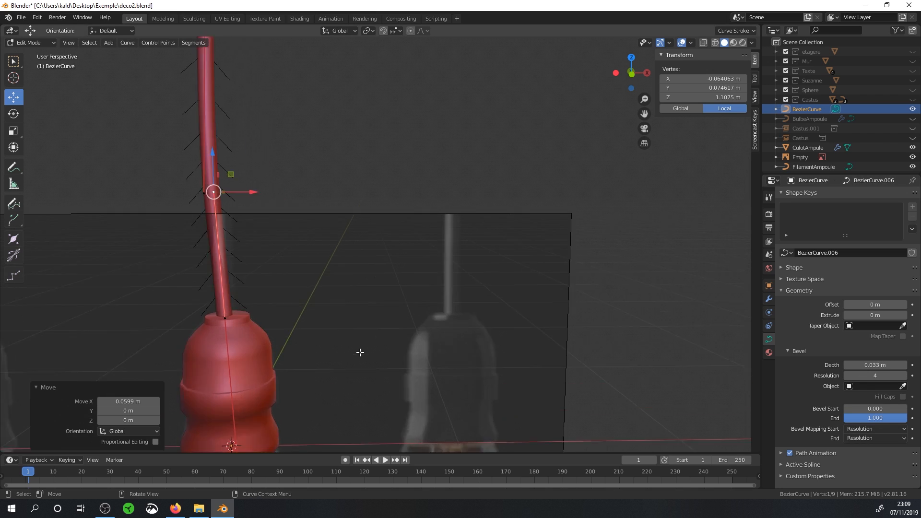
middle_click_drag(271, 345, 510, 300, "shift")
scroll(503, 324, "down", 2)
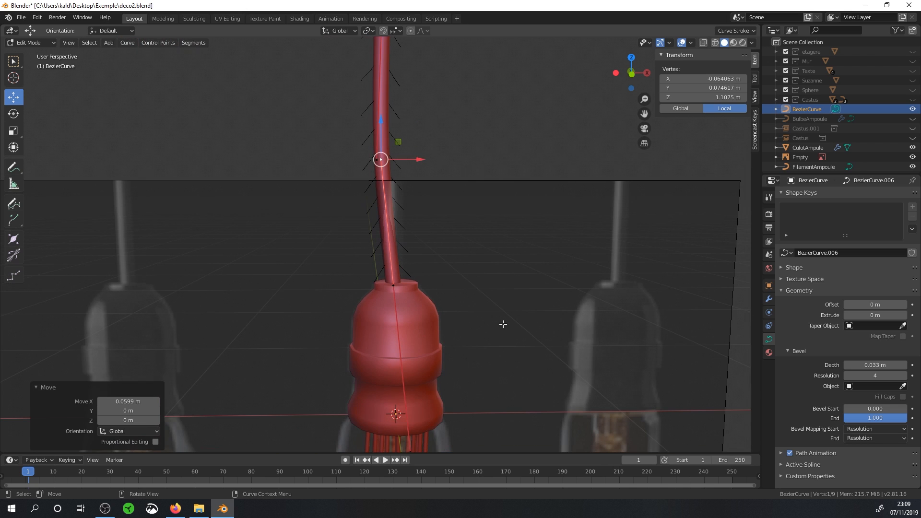
left_click(392, 290)
left_click_drag(394, 261, 394, 266)
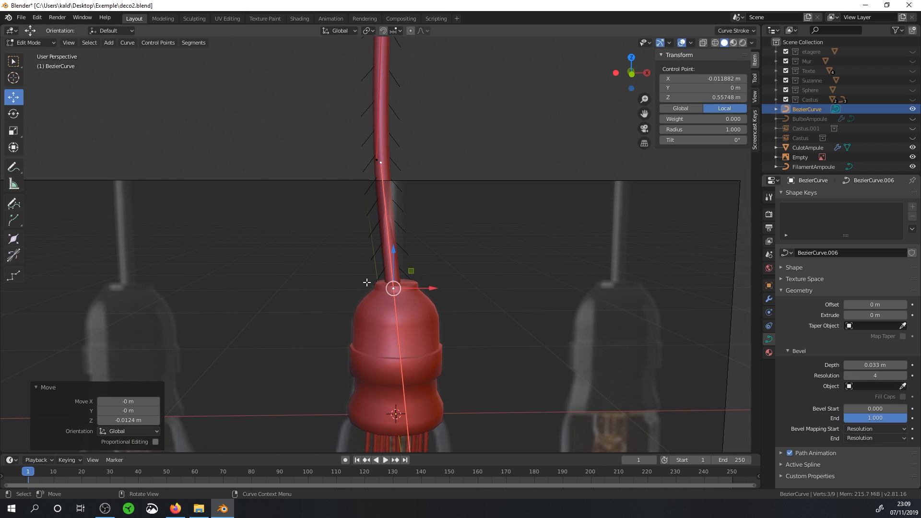
In the CulotAmpule mesh, move the vertex at the centre of the top face 0.0547 m along X to open a hole around the cable.
scroll(372, 288, "up", 2)
middle_click_drag(427, 331, 441, 340)
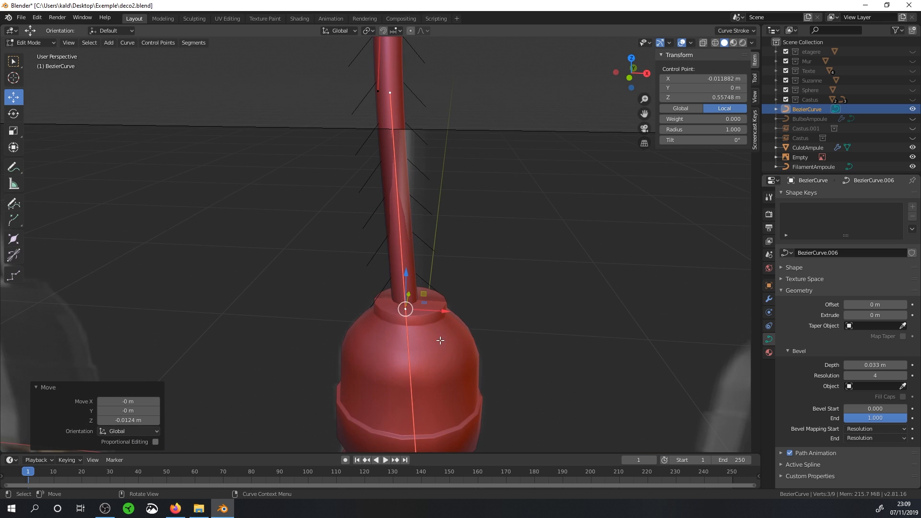
left_click(468, 352)
key("Tab")
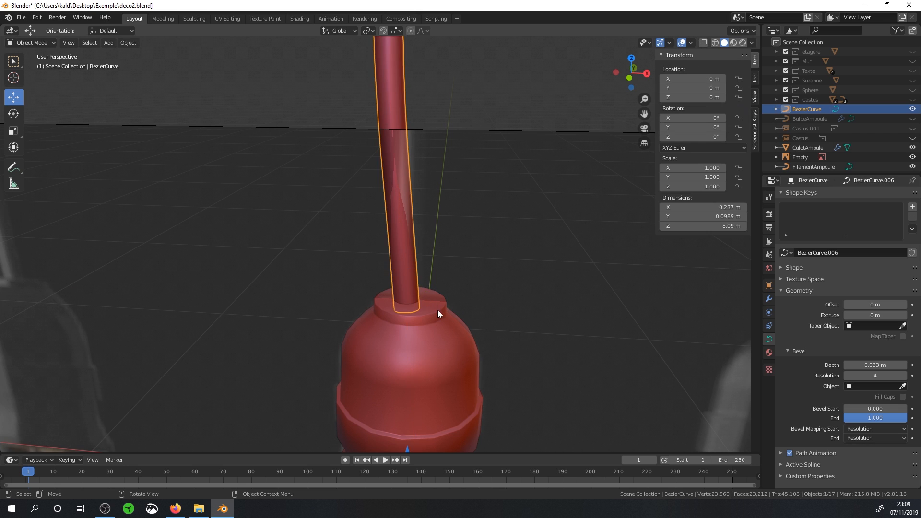
left_click(443, 318)
key("Tab")
scroll(434, 312, "up", 2)
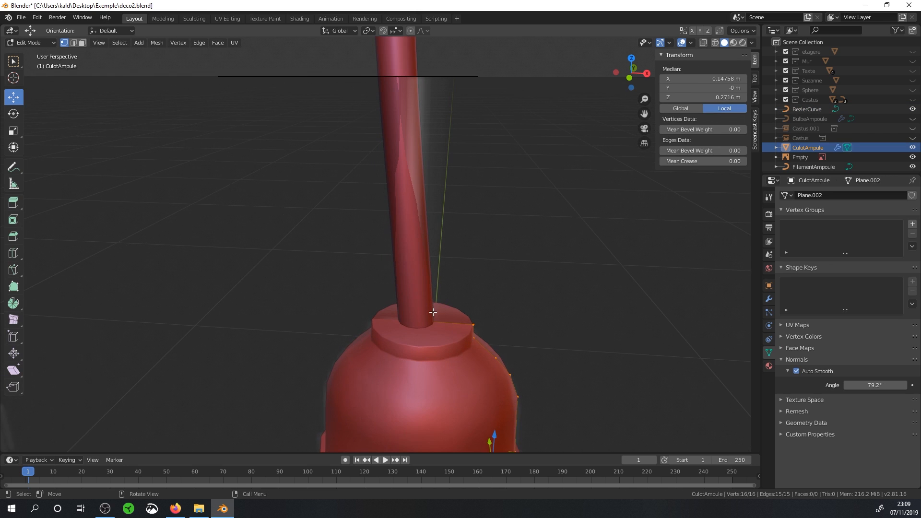
left_click(434, 320)
left_click_drag(461, 325, 490, 329)
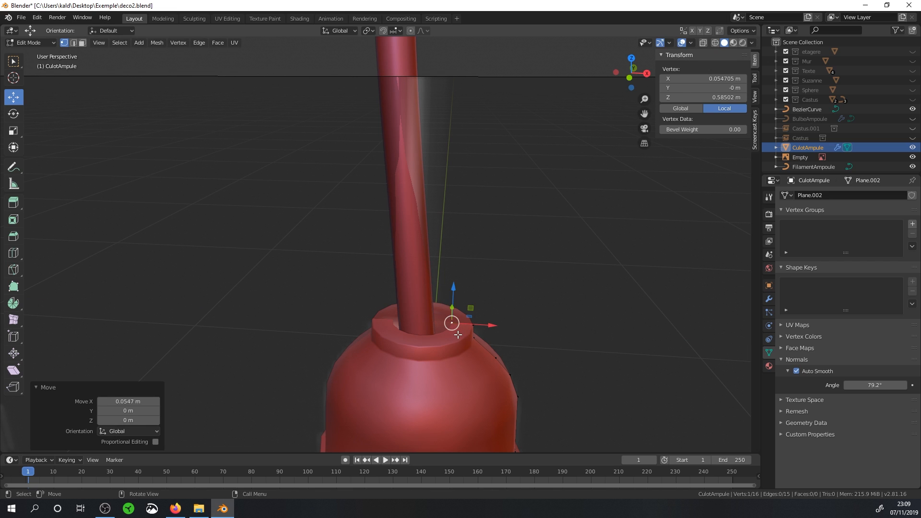
In front wireframe view, extrude the hole's rim vertex about 0.0302 m downward into the base.
key("KP_1")
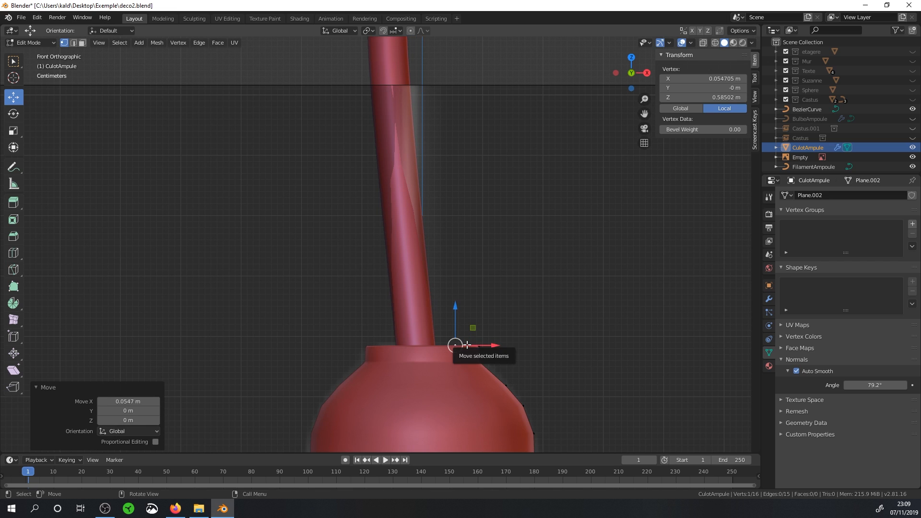
key("z")
left_click(429, 348)
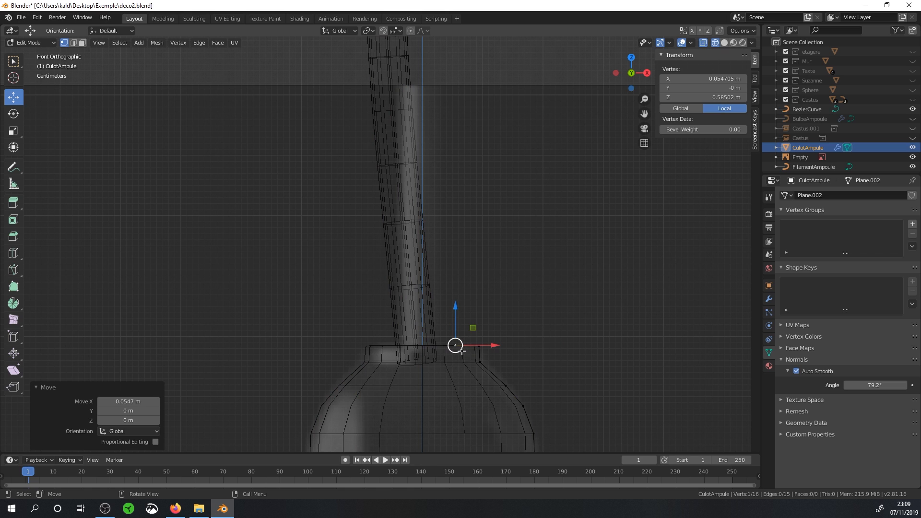
key("e")
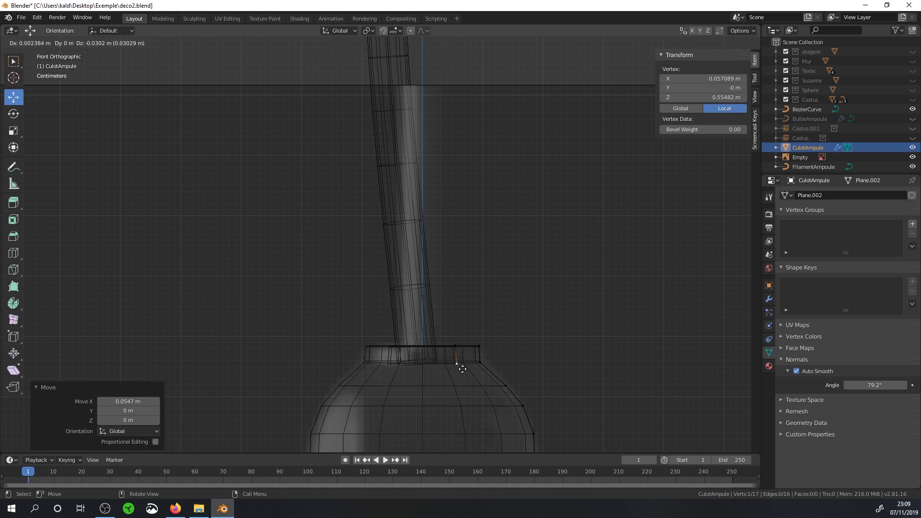
left_click(461, 369)
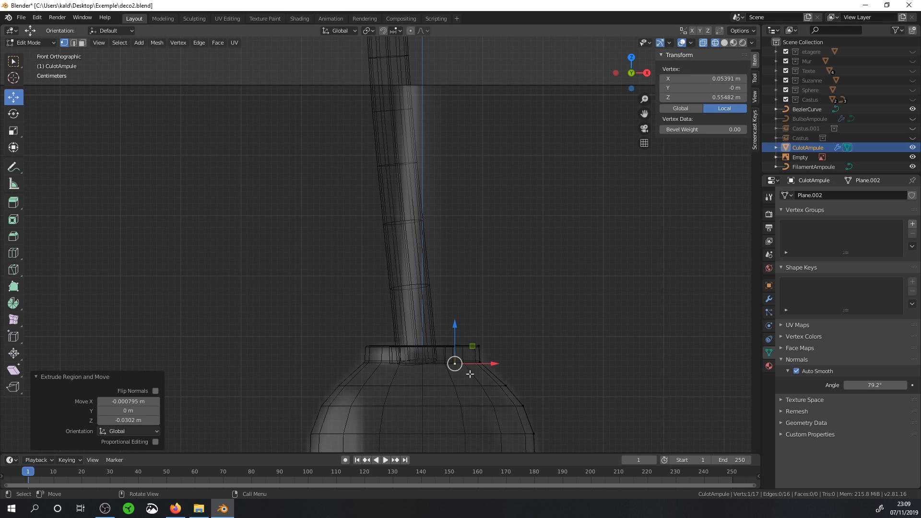
Extrude the hole's lower vertex about 0.0397 m inward and set the new vertex's X to 0 m.
key("e")
left_click(458, 378)
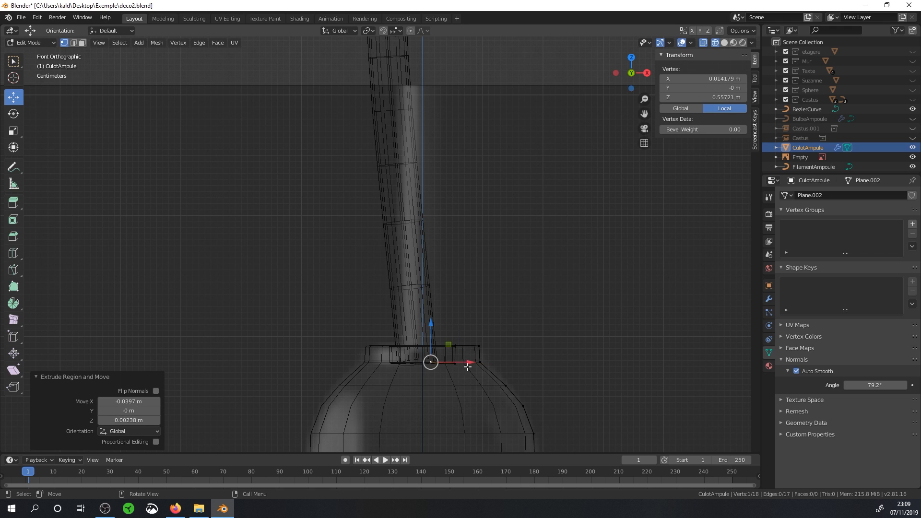
left_click(719, 78)
type("0")
key("Return")
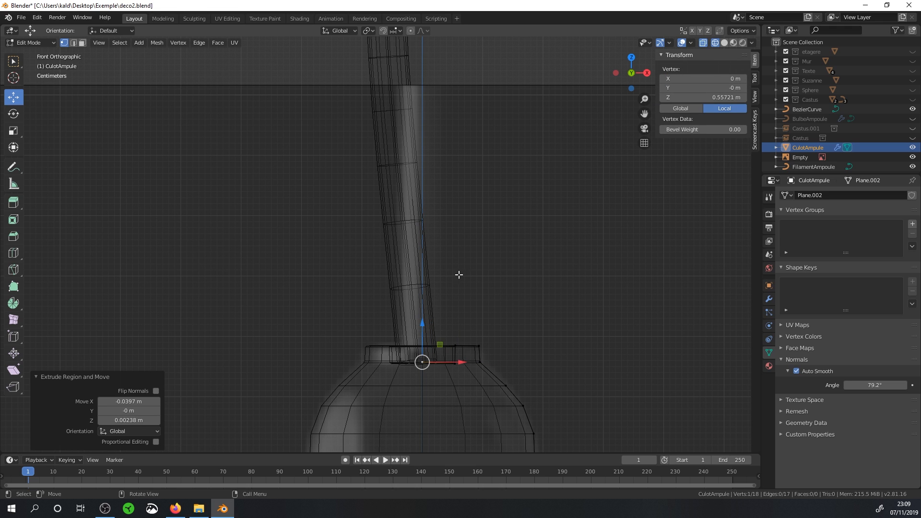
Move the cable's control point inside the base to X 0.00365 m and switch the viewport back to solid shading.
key("Tab")
left_click(422, 268)
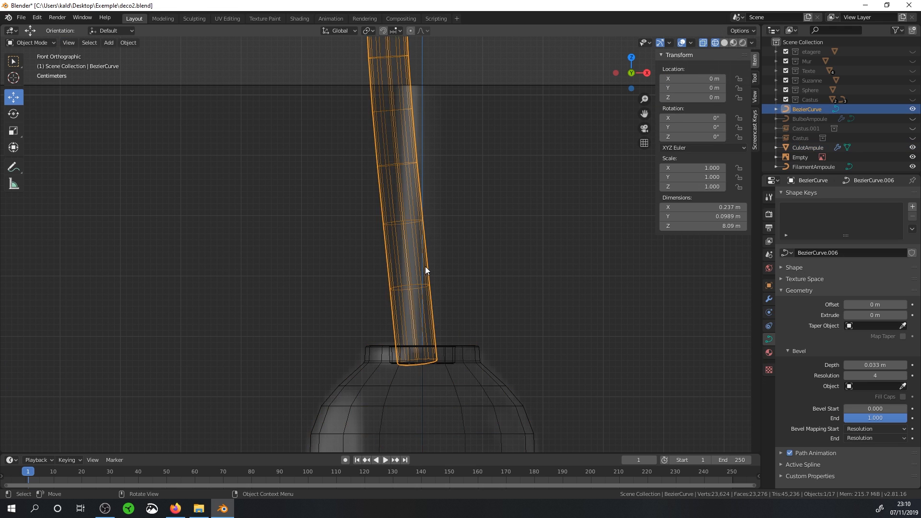
key("Tab")
left_click_drag(455, 366, 463, 367)
middle_click_drag(463, 367, 469, 384)
key("z")
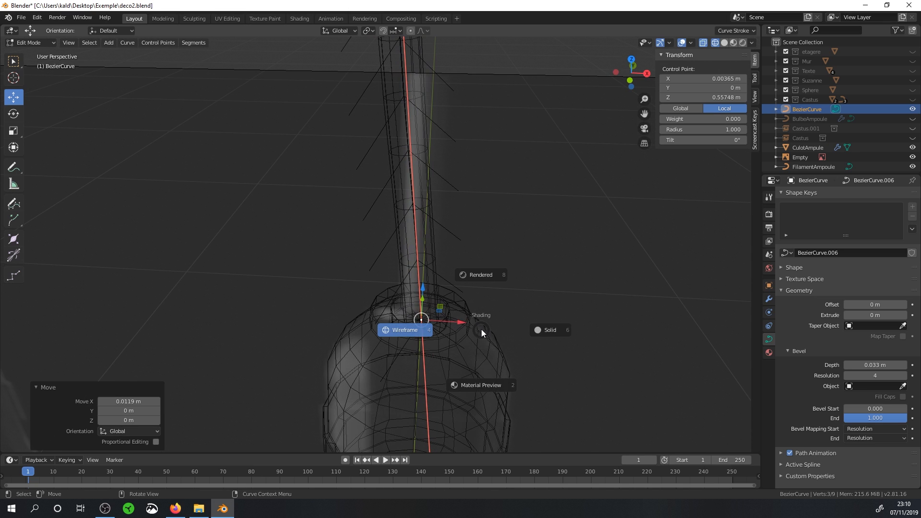
left_click(521, 330)
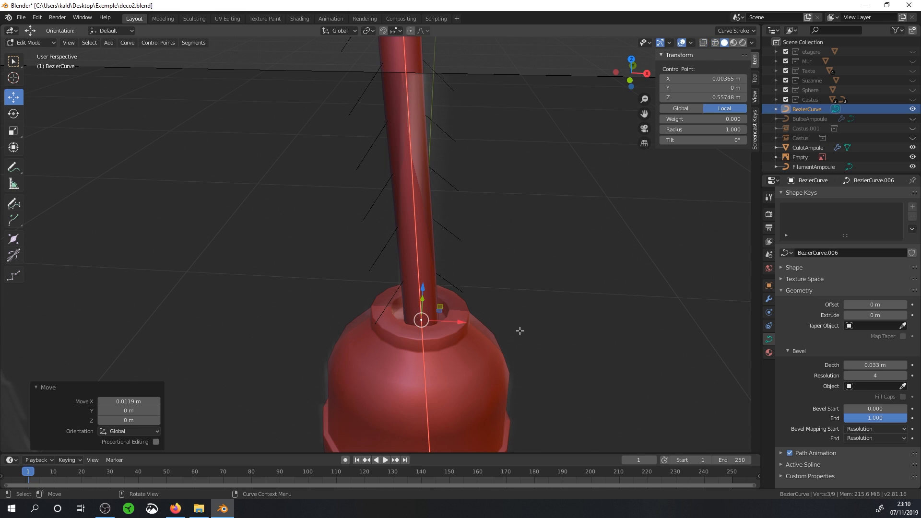
Rotate the cable's control point inside the base by about 5.27° in the view plane to straighten its exit.
key("r")
left_click(544, 345)
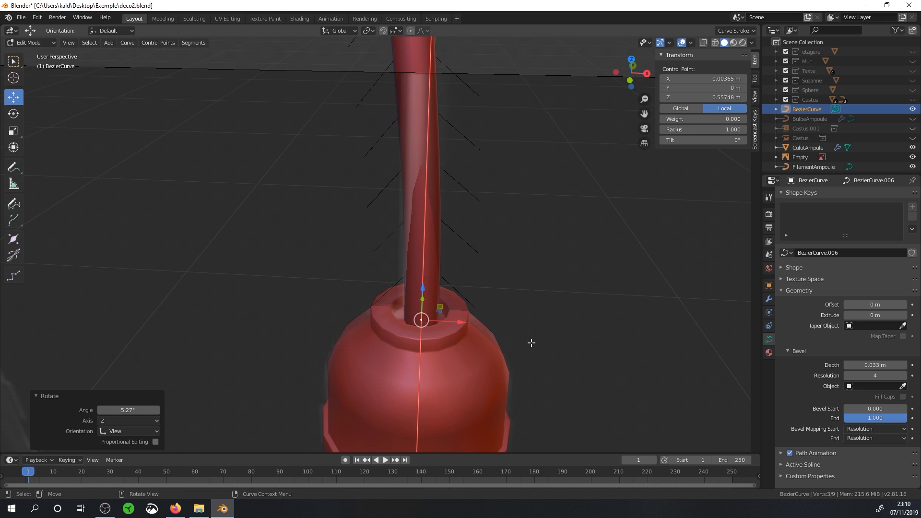
scroll(524, 345, "down", 5)
middle_click_drag(500, 351, 484, 320)
scroll(484, 319, "down", 2)
scroll(485, 320, "down", 2)
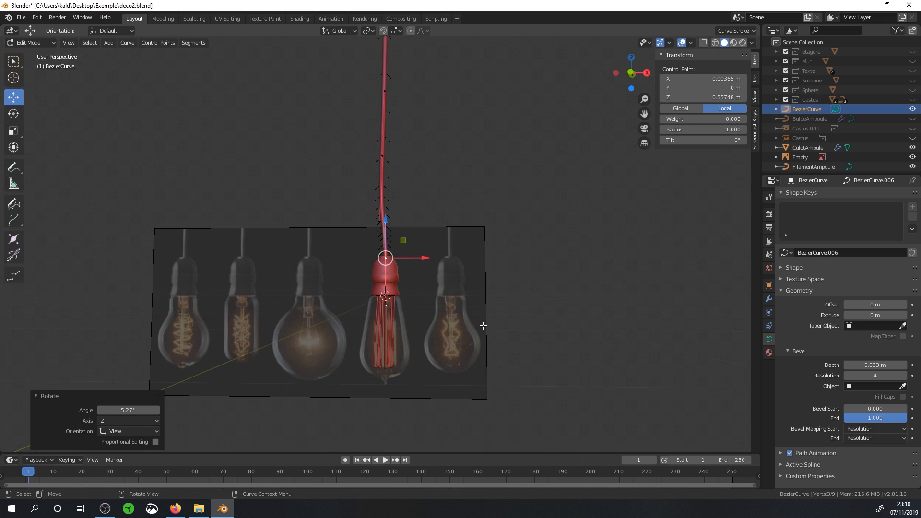
scroll(482, 324, "up", 1)
scroll(460, 328, "up", 4)
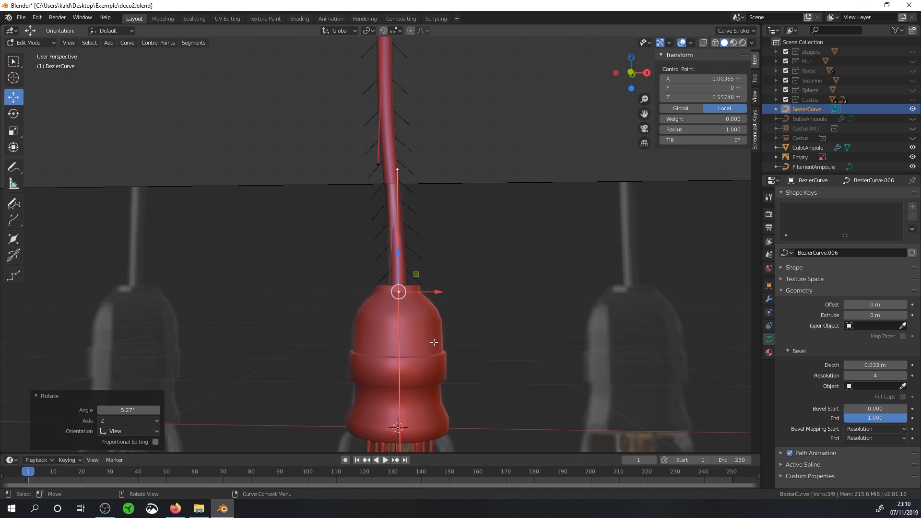
Deselect the curve points, save the file and return to Object Mode.
key("alt+a")
key("ctrl+s")
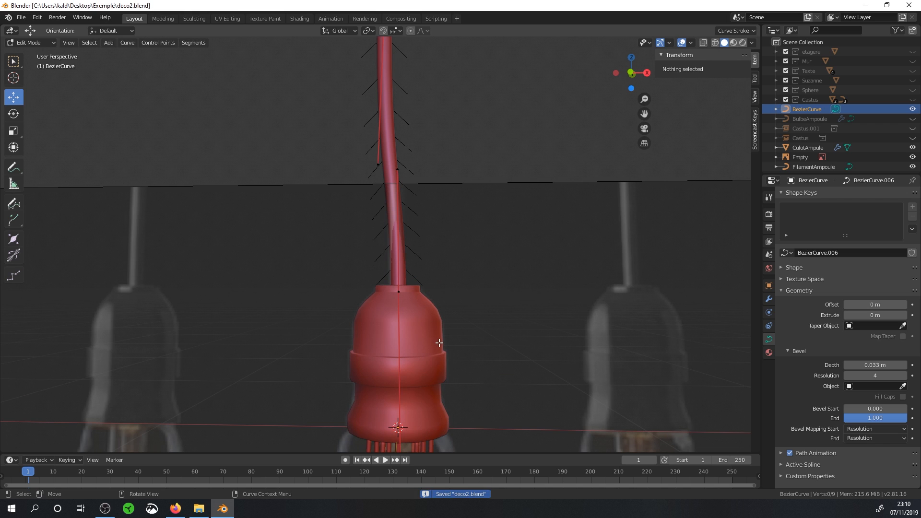
key("Tab")
scroll(456, 323, "down", 6)
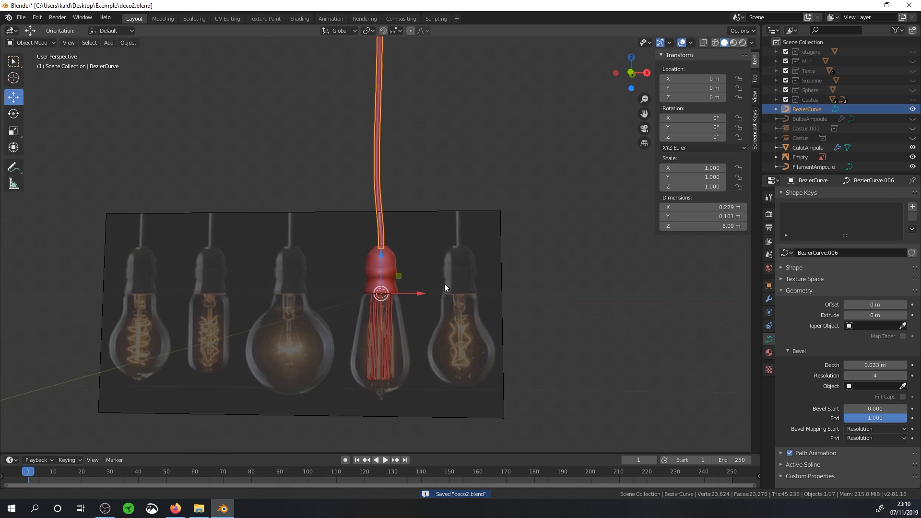
Switch to the Shading workspace and show the 3D viewport in Material Preview.
left_click(300, 19)
scroll(401, 191, "down", 4)
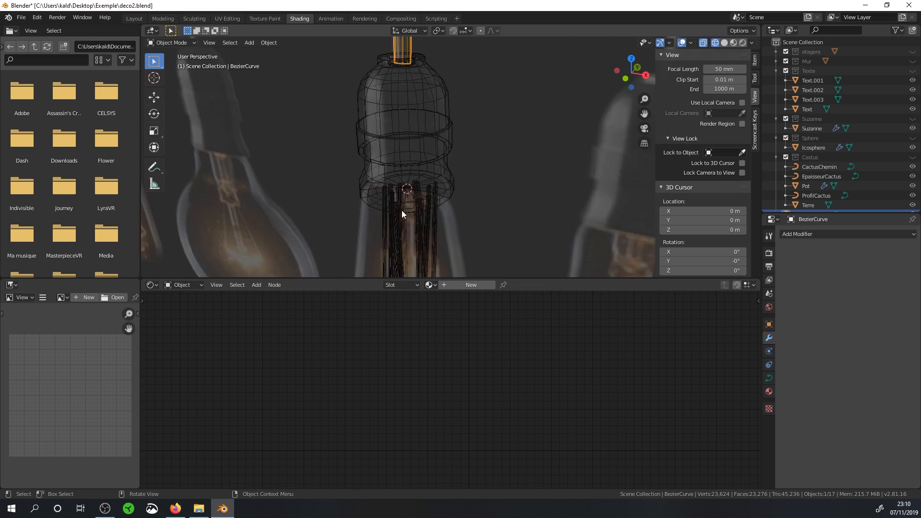
left_click(733, 42)
mouse_move(459, 120)
middle_mouse_down()
mouse_move(484, 99)
mouse_move(499, 129)
middle_mouse_up()
Delete the Empty object that holds the light bulb reference image.
scroll(831, 162, "down", 3)
scroll(798, 191, "down", 3)
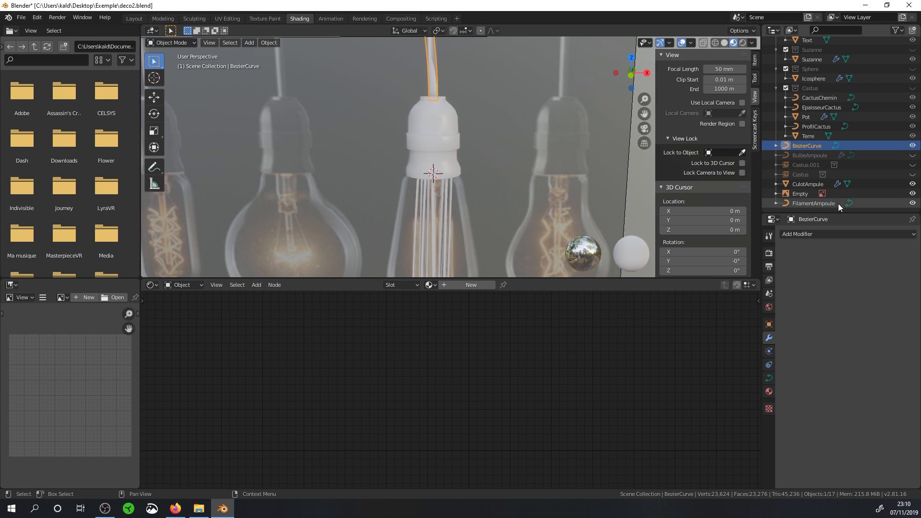
left_click(800, 195)
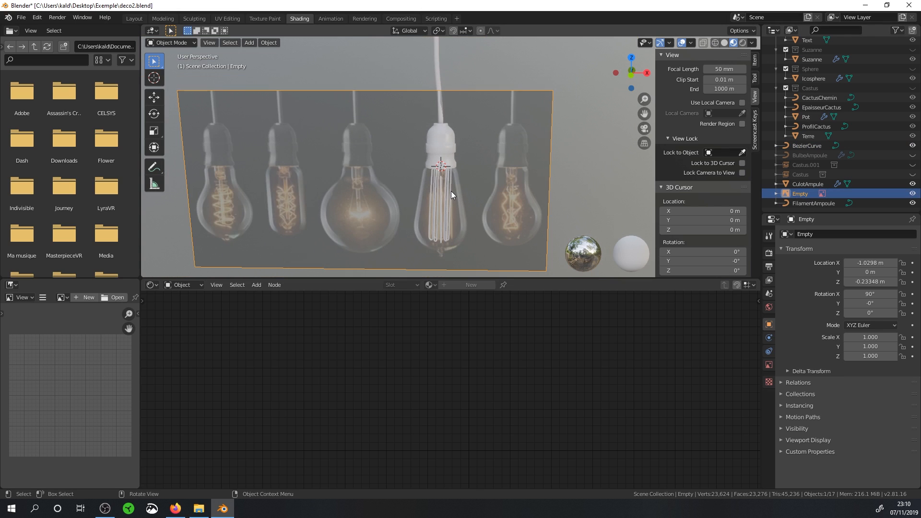
key("Delete")
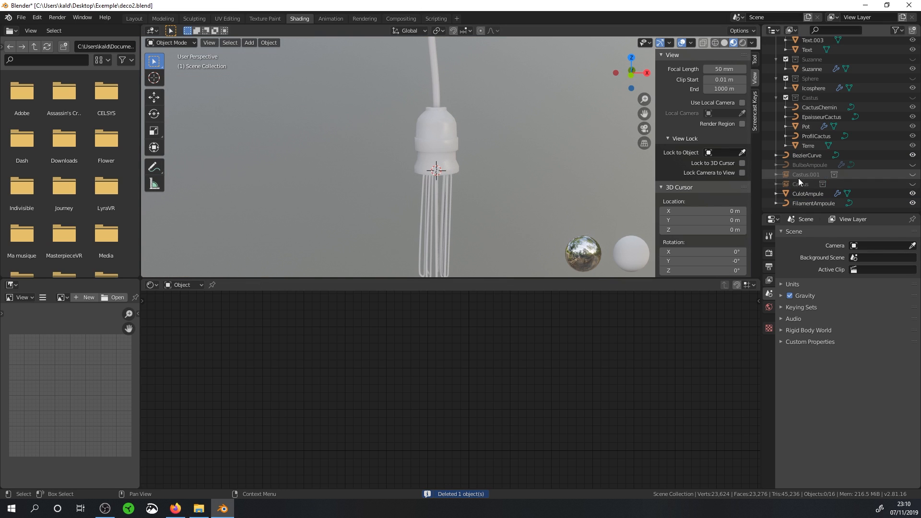
Create a new collection and name it Ampoule.
left_click(914, 30)
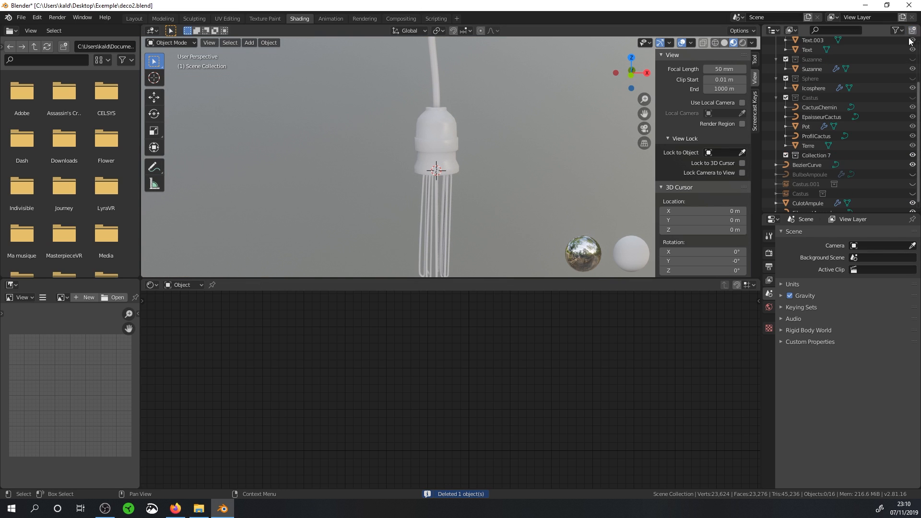
double_click(809, 151)
type("Ampoule")
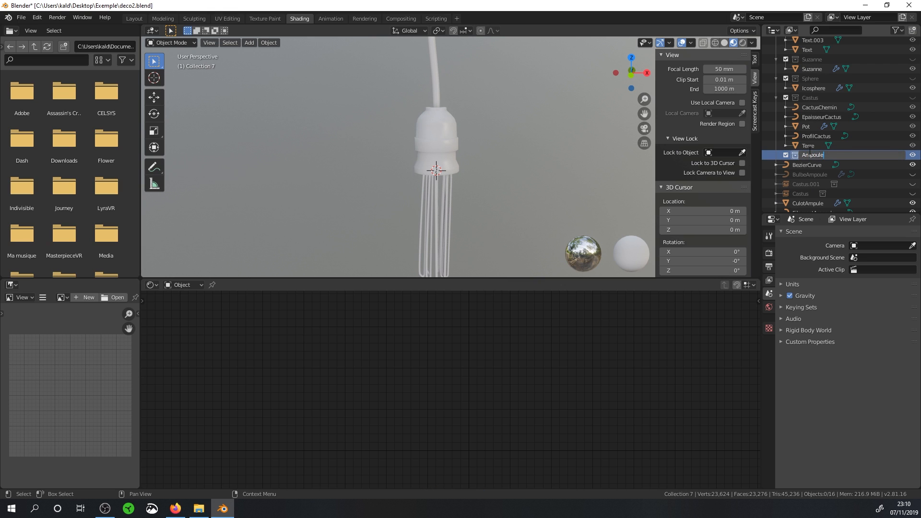
key("Return")
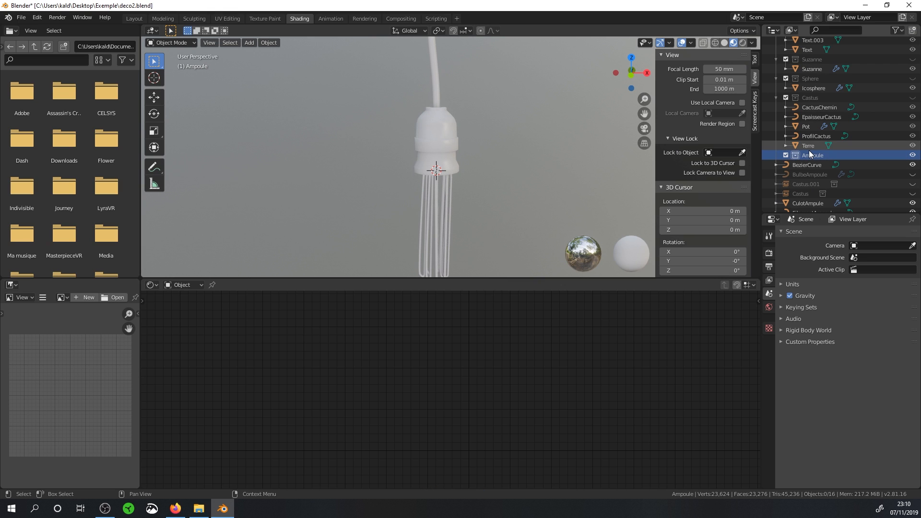
Put BezierCurve, the hidden bulb glass curve, CulotAmpule and FilamentAmpoule into the Ampoule collection and collapse it.
left_click(810, 164)
left_click_drag(812, 165, 807, 158)
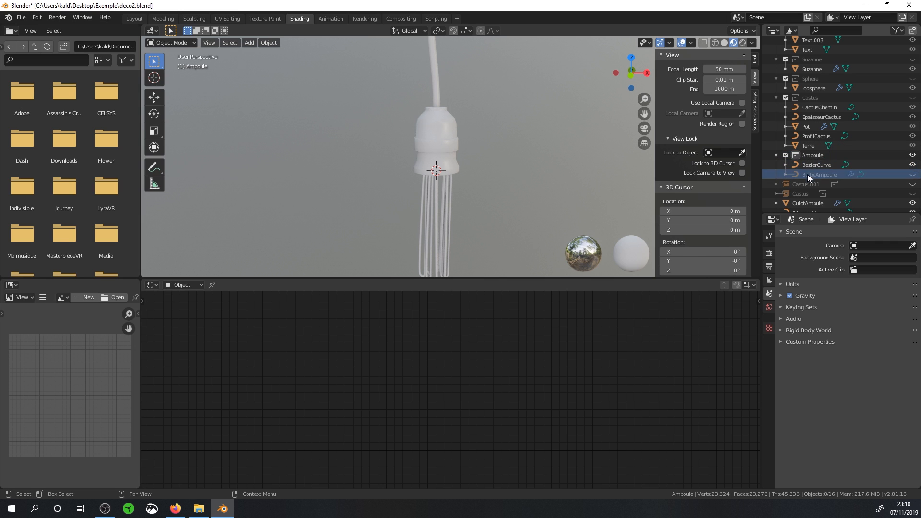
left_click_drag(803, 202, 808, 158)
scroll(805, 190, "down", 1)
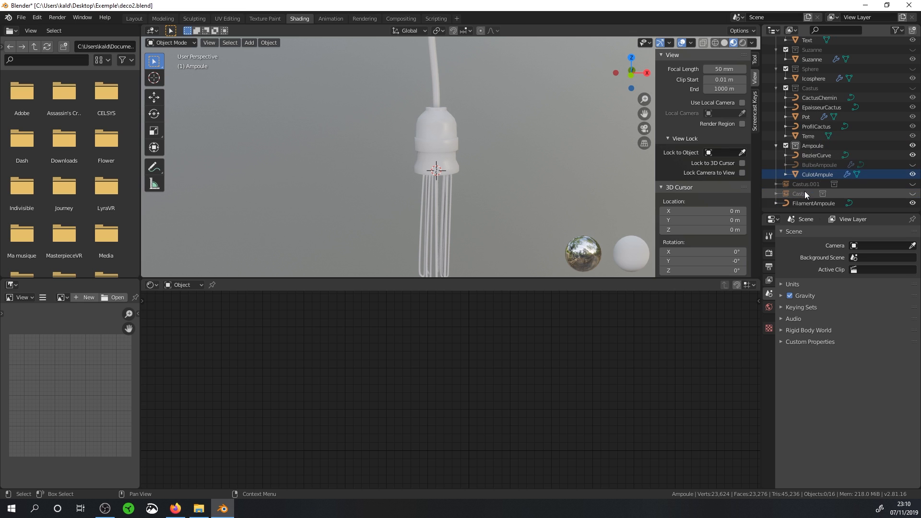
left_click_drag(807, 203, 809, 146)
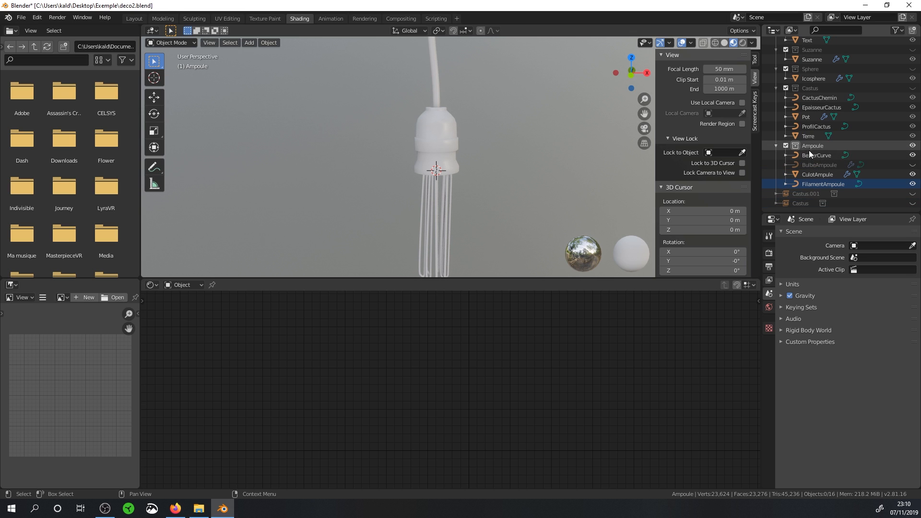
left_click(777, 146)
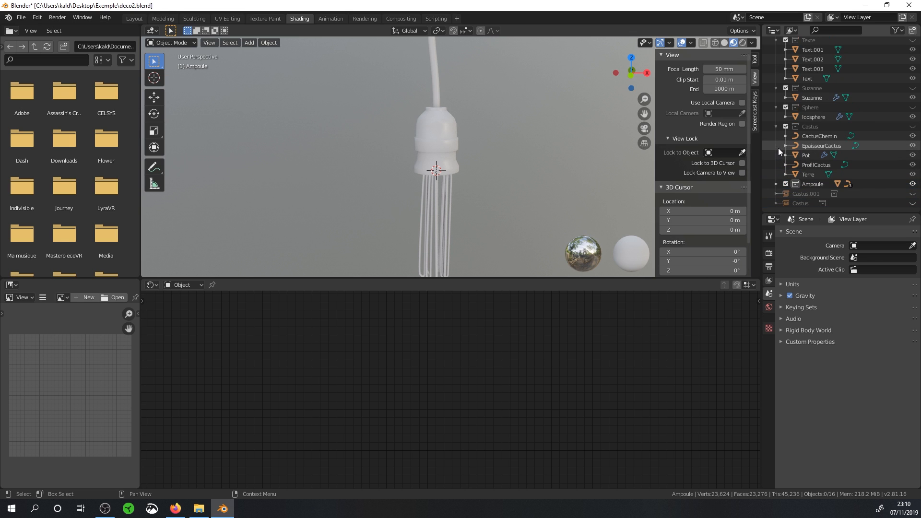
Give the cable curve above the bulb cap a new material named Caoutchouc.
left_click(775, 184)
scroll(776, 181, "down", 2)
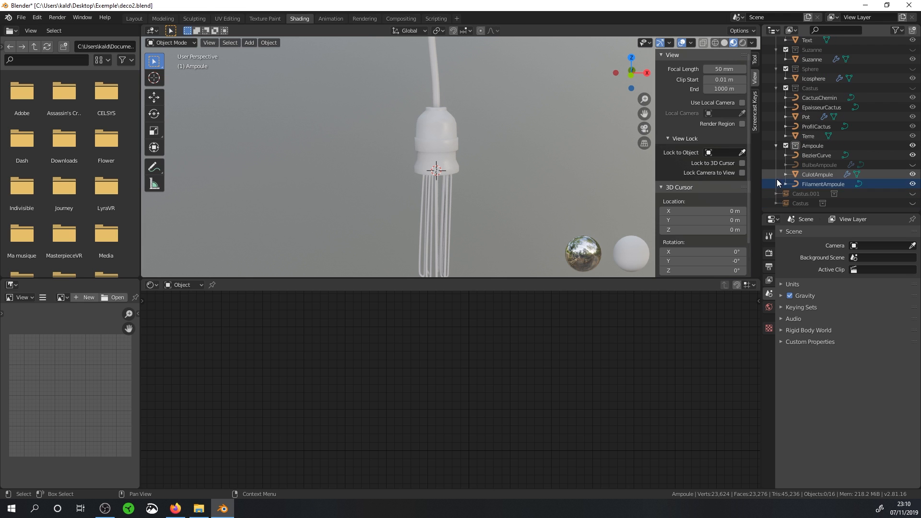
scroll(459, 153, "up", 3)
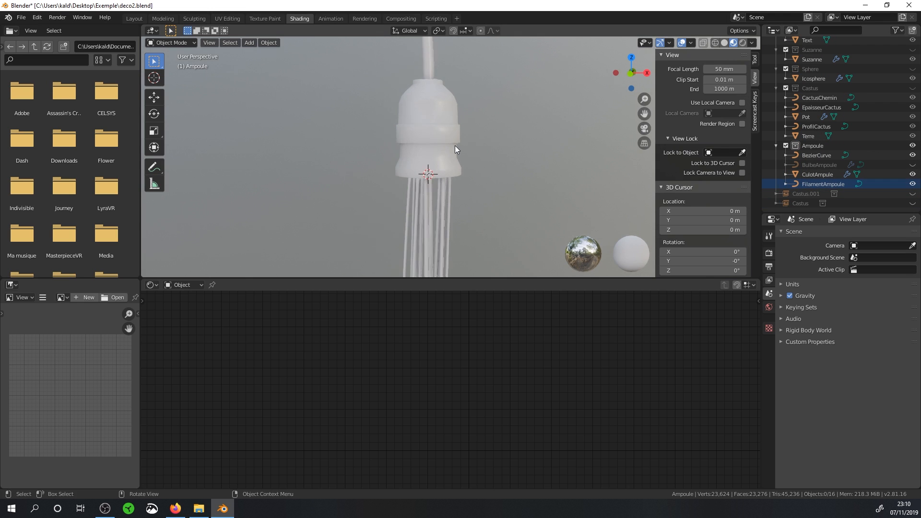
middle_click_drag(453, 180, 459, 226, "shift")
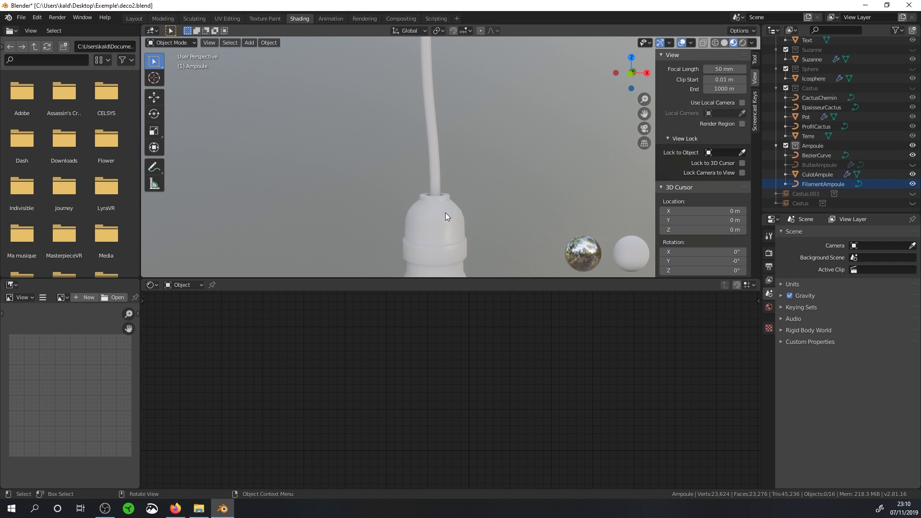
left_click(435, 175)
left_click(462, 286)
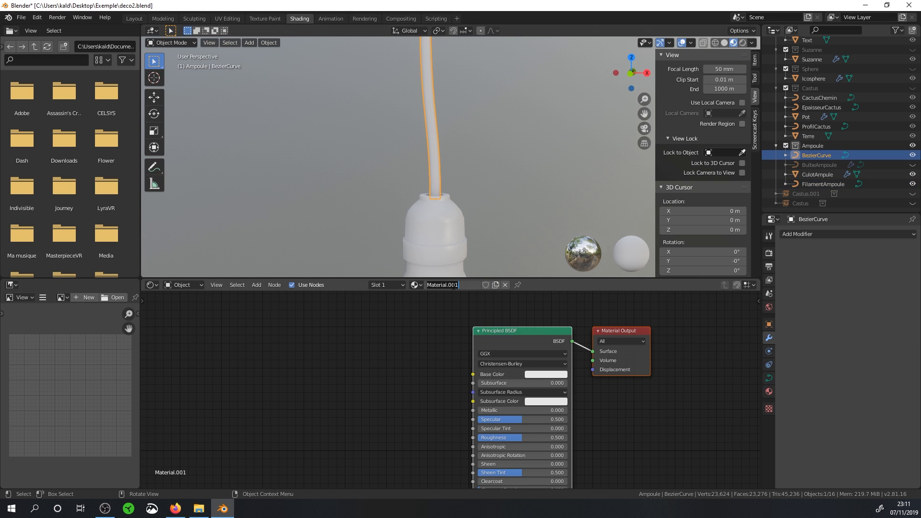
type("Caoutchouc")
Make the Caoutchouc material's base color black and set its roughness to 0.545.
middle_click_drag(495, 275, 452, 245)
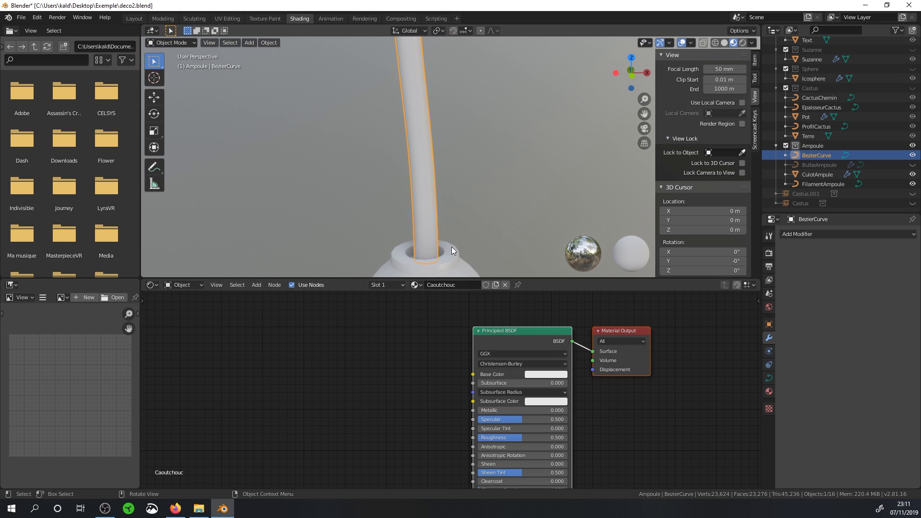
left_click(542, 372)
left_click_drag(585, 308, 538, 429)
middle_click_drag(441, 226, 433, 246)
middle_click_drag(511, 356, 516, 347, "shift")
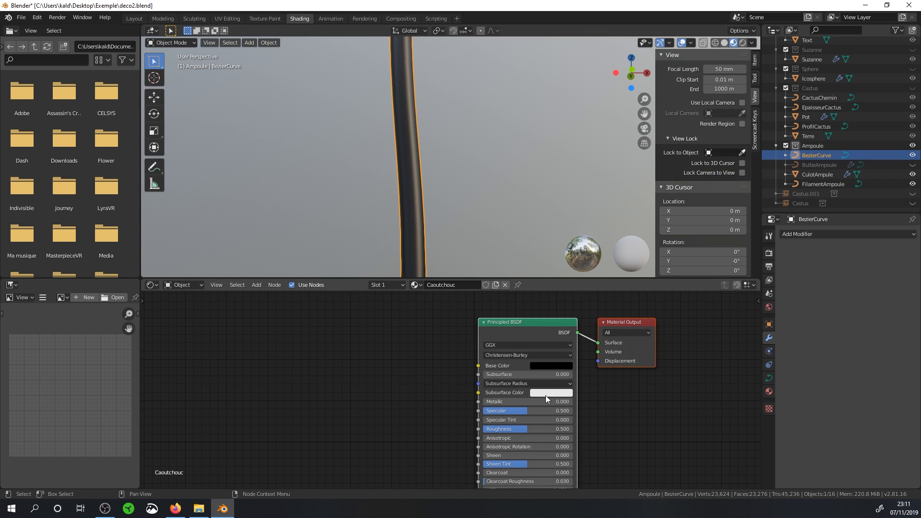
left_click_drag(523, 428, 527, 428)
Add a Noise Texture node to the Caoutchouc material with its scale set to 200.
key("shift+a")
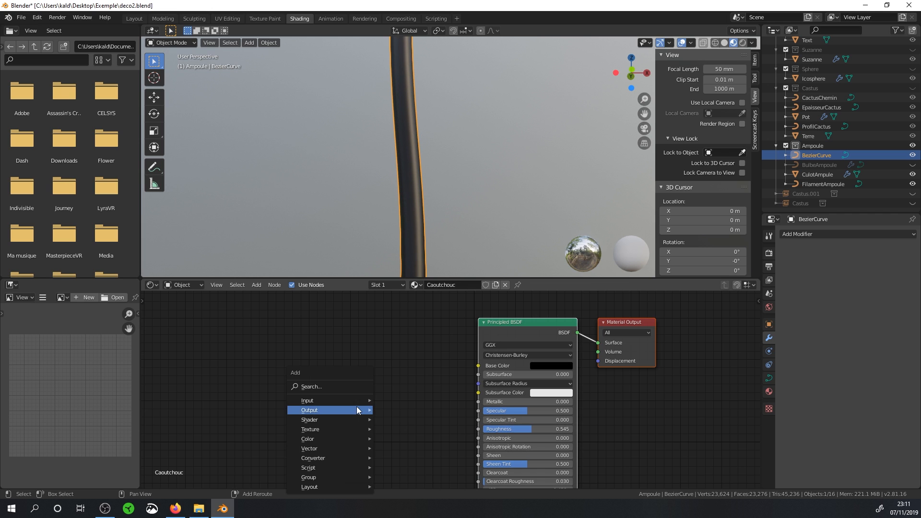
mouse_move(321, 431)
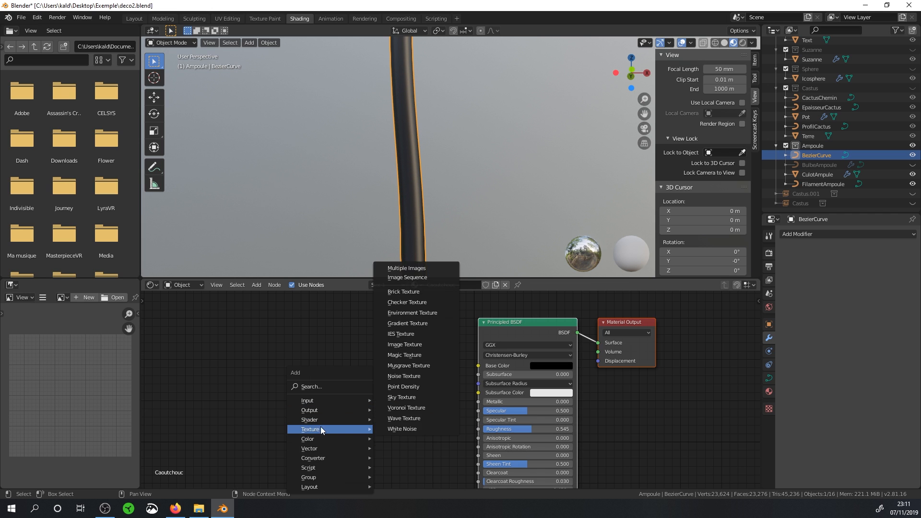
left_click(406, 376)
left_click(242, 355)
left_click(280, 409)
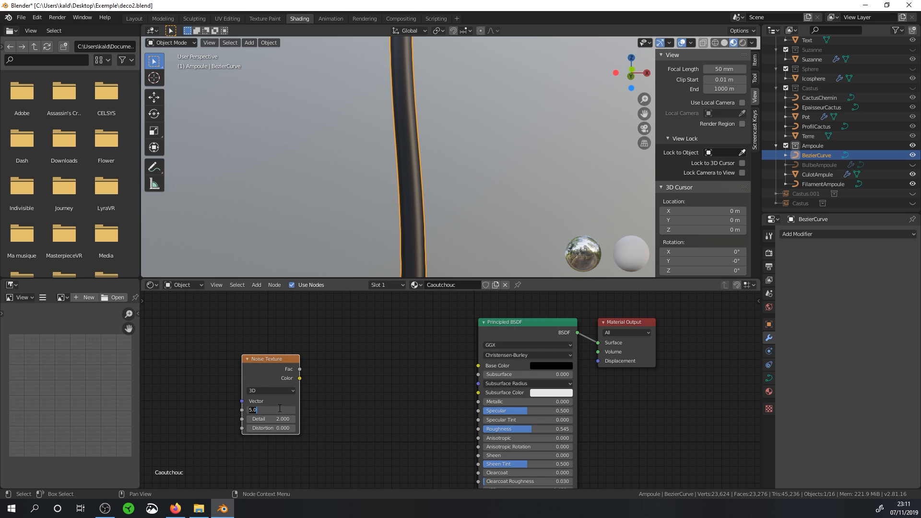
key("Return")
Connect the Noise Texture's Fac output to the Principled BSDF's Roughness and move the noise node closer to the shader.
left_click_drag(300, 370, 482, 431)
middle_click_drag(434, 234, 439, 210)
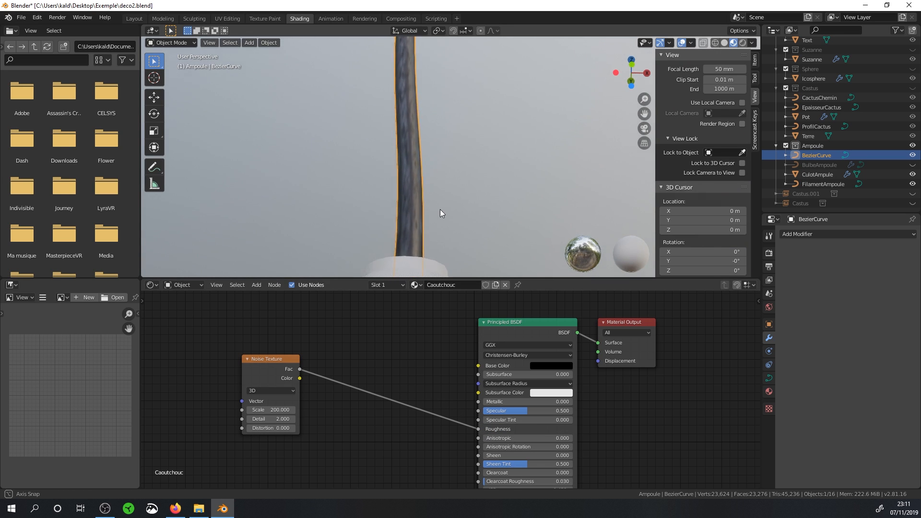
scroll(439, 209, "up", 2)
middle_click_drag(422, 257, 431, 231)
left_click_drag(288, 363, 333, 369)
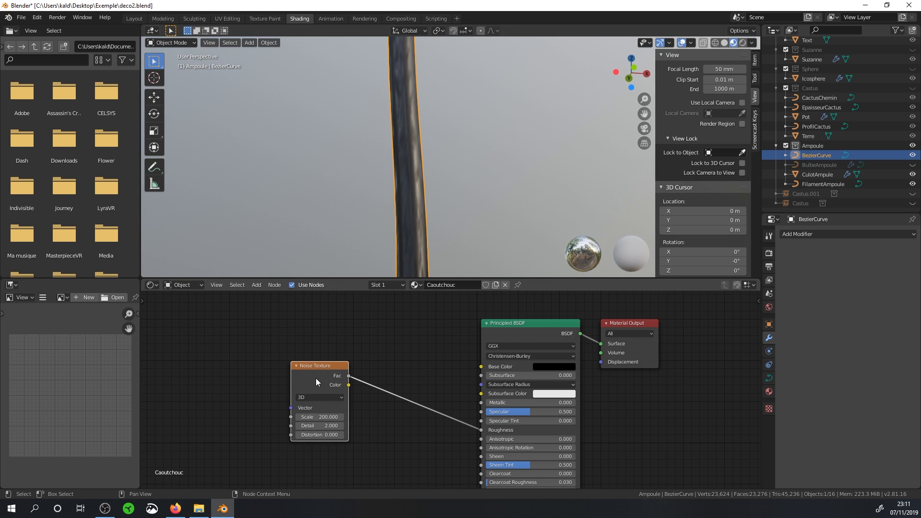
Give the bulb cap CulotAmpule a new material named PlastiqueNoir.
scroll(409, 204, "up", 4)
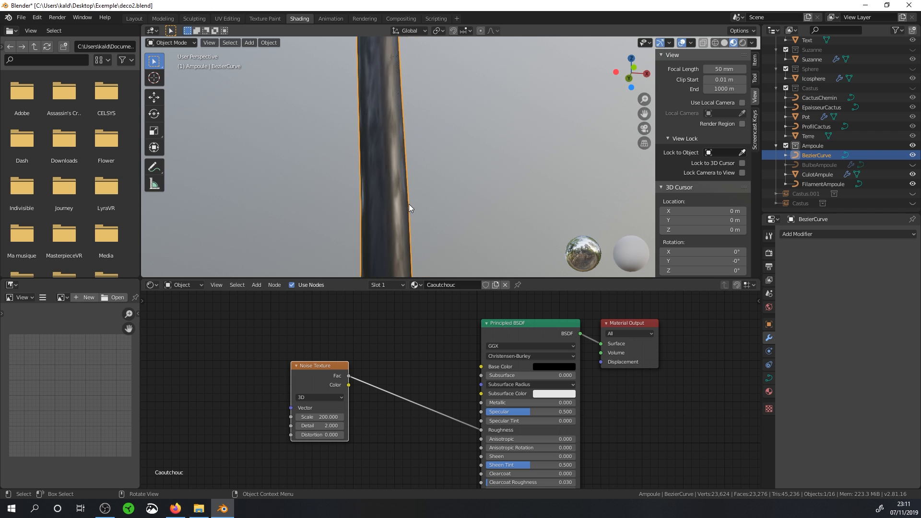
scroll(412, 203, "down", 5)
middle_click_drag(372, 200, 433, 201, "shift")
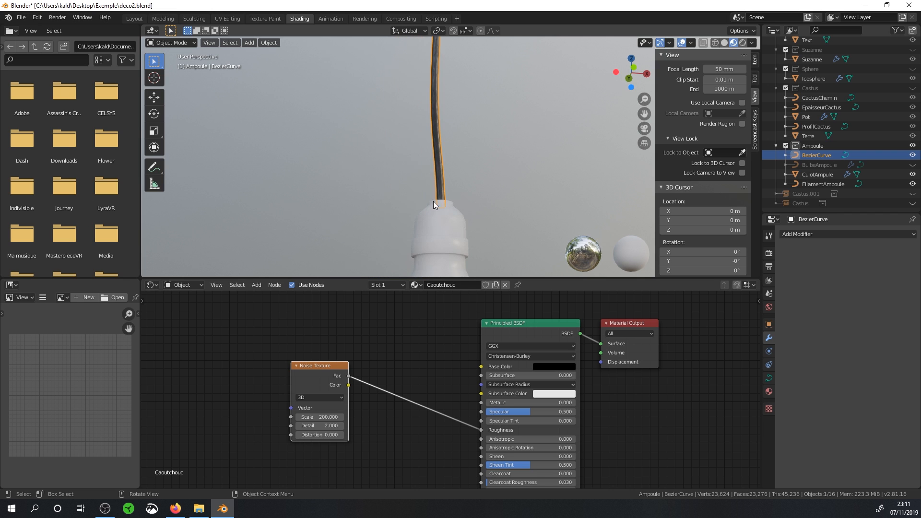
scroll(438, 206, "up", 5)
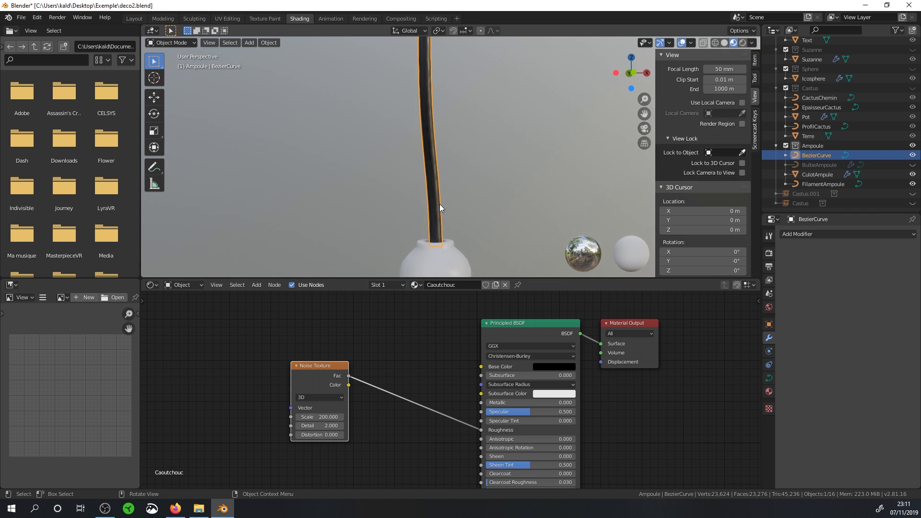
scroll(438, 209, "down", 5)
left_click(436, 229)
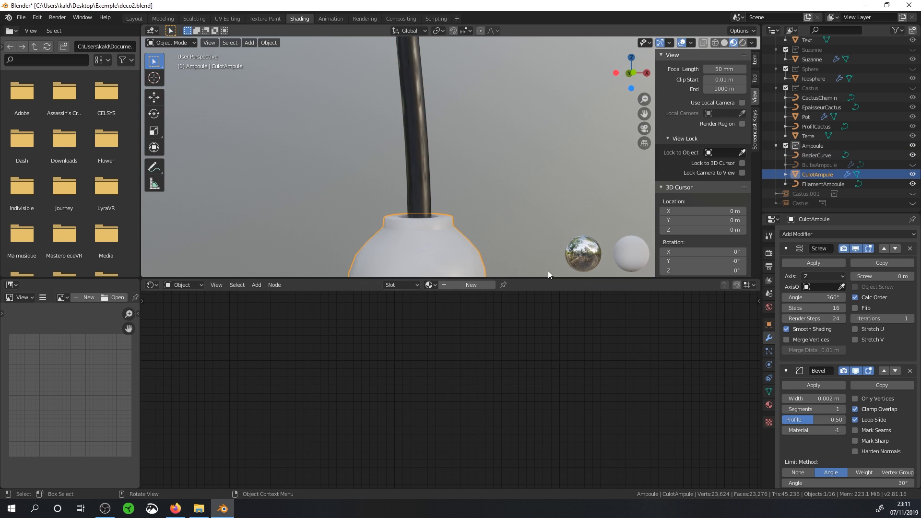
left_click(463, 284)
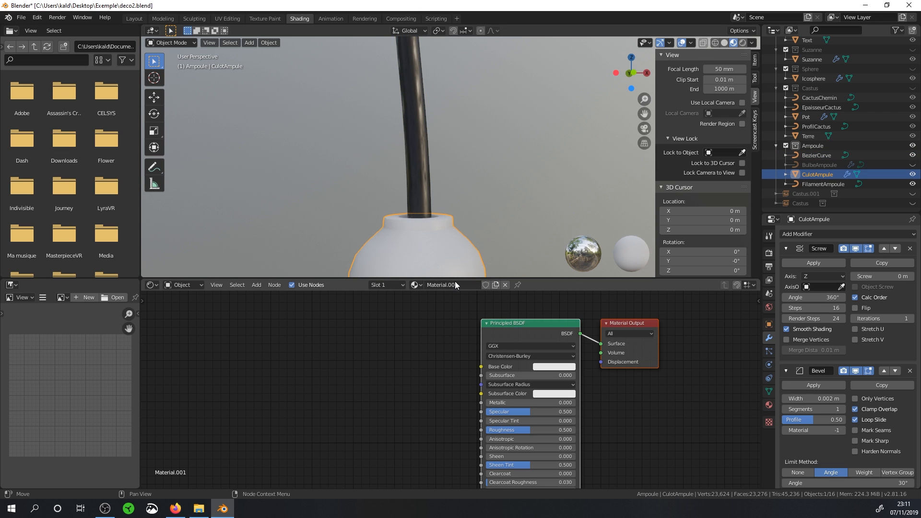
type("PlastiqueNoir")
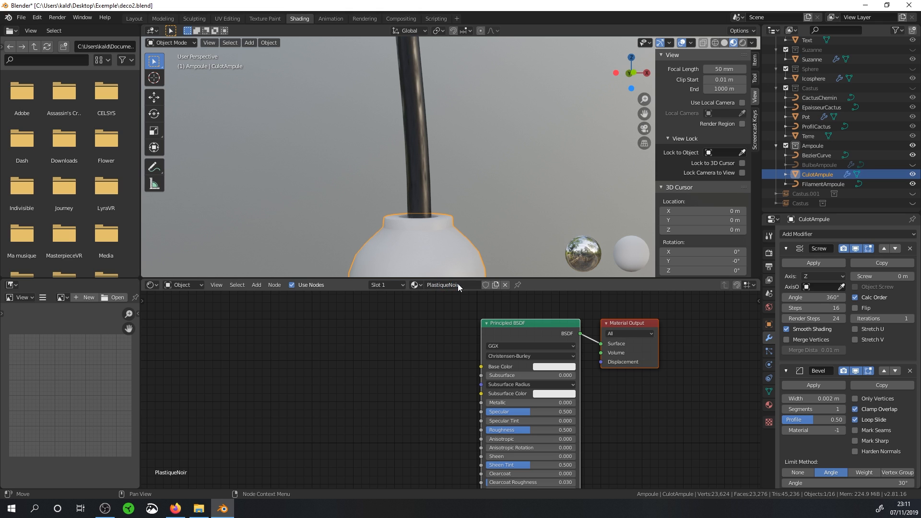
left_click(415, 284)
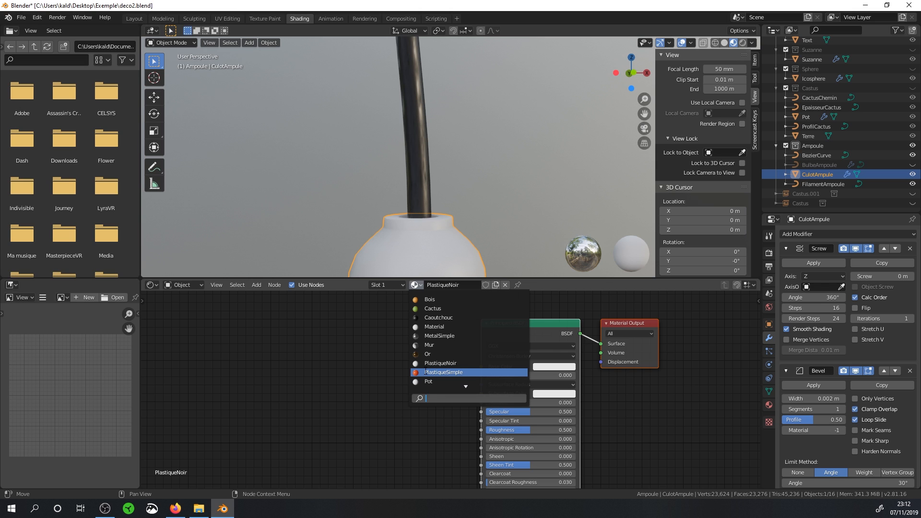
left_click(468, 364)
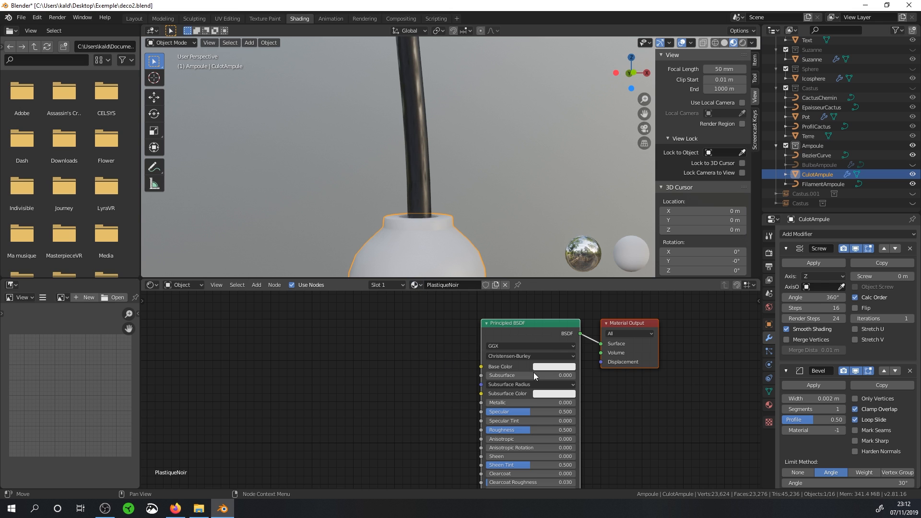
Make the PlastiqueNoir base color black and lower its roughness to 0.259.
left_click(565, 367)
left_click_drag(605, 281, 605, 307)
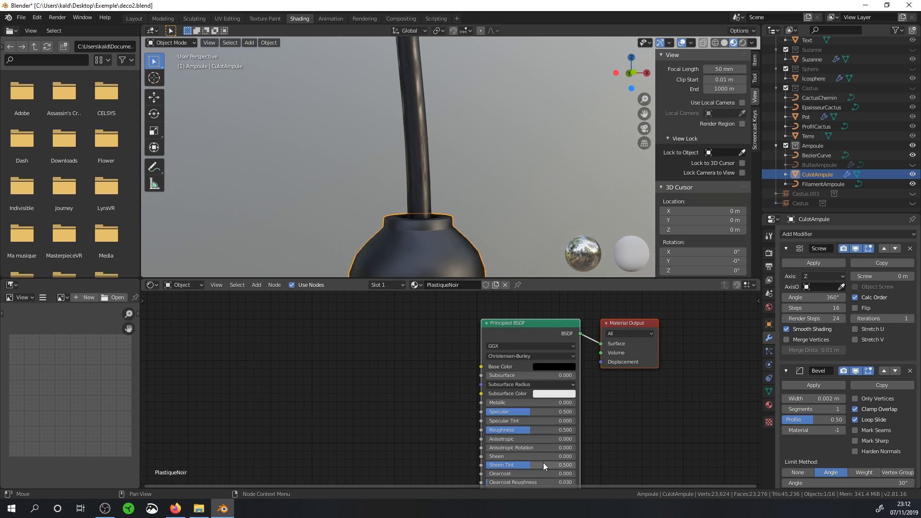
left_click_drag(542, 430, 509, 430)
middle_click_drag(461, 194, 474, 100)
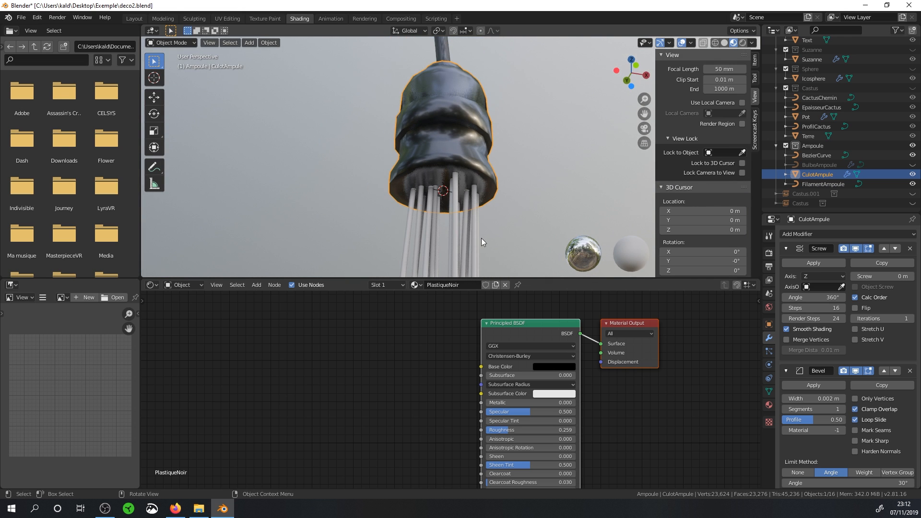
Give the FilamentAmpoule object a new material named Filament.
left_click(472, 226)
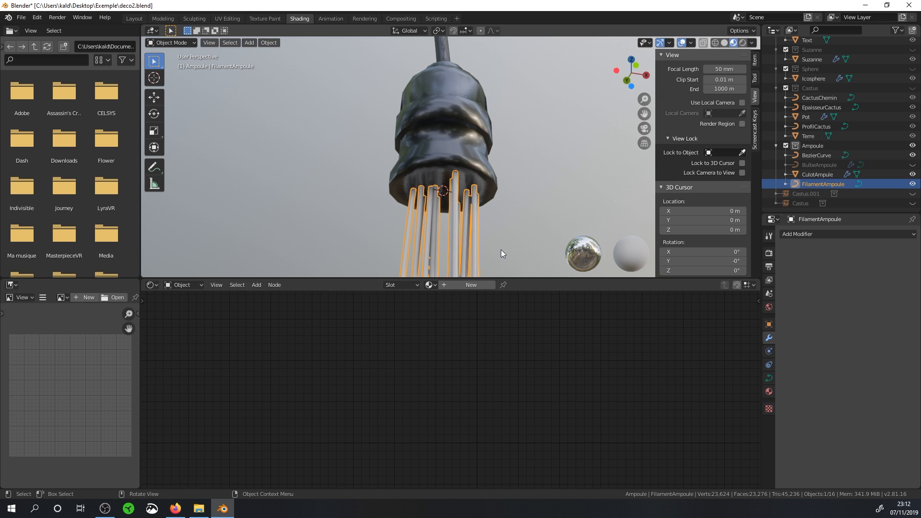
left_click(470, 284)
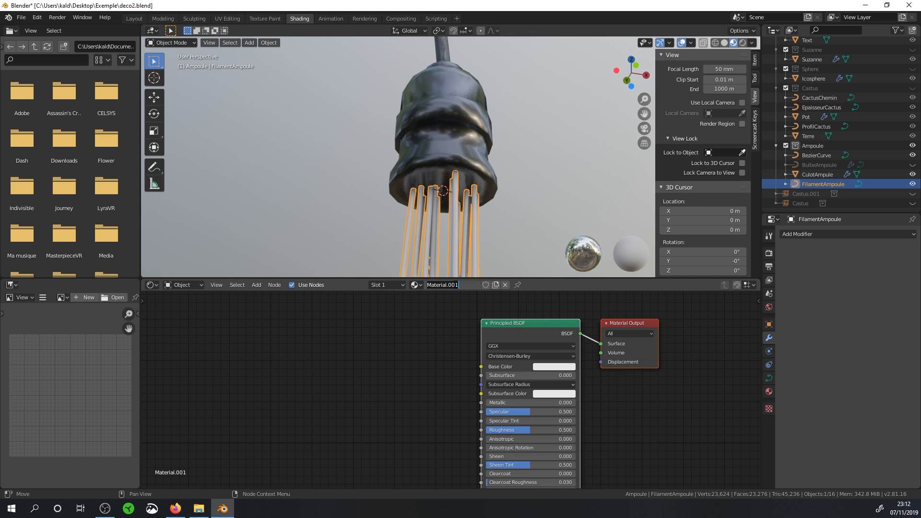
type("Filament")
key("Return")
Replace the Filament material's Principled BSDF with an Emission shader connected to the Material Output's Surface.
left_click_drag(518, 324, 476, 322)
key("x")
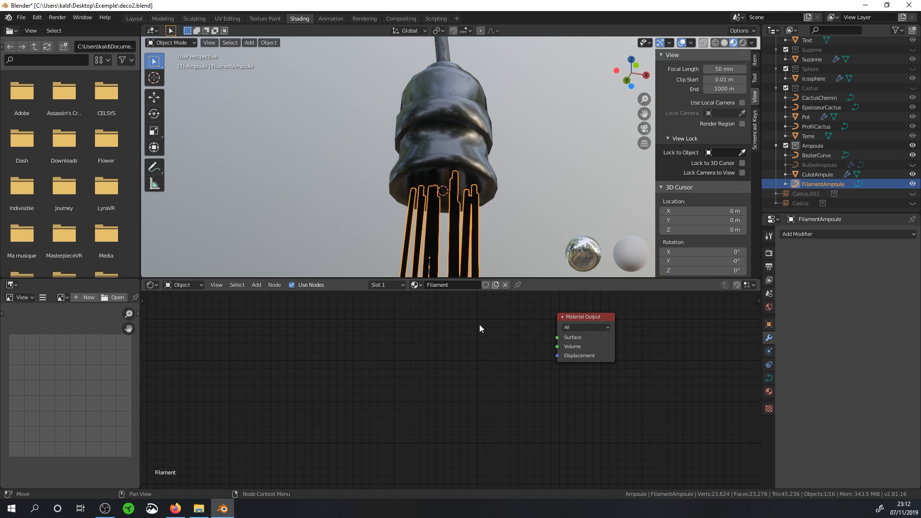
left_click(463, 341)
key("shift+a")
mouse_move(463, 342)
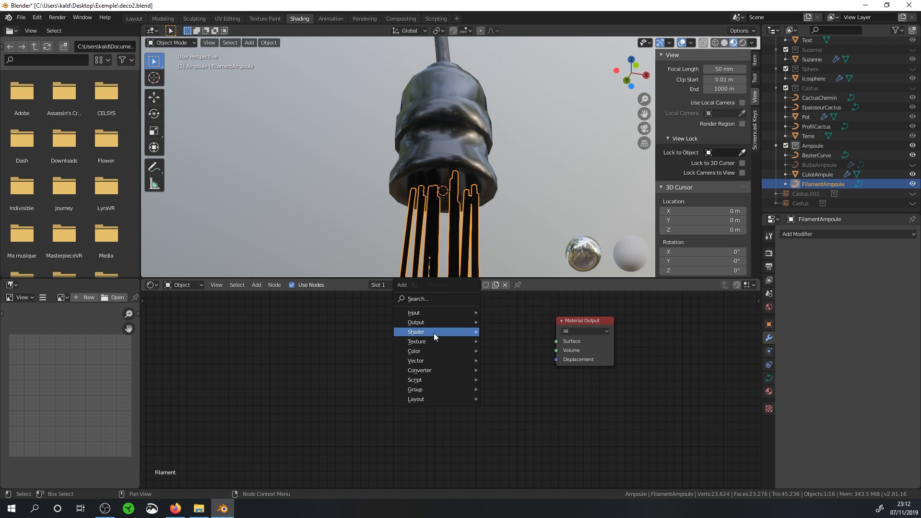
mouse_move(434, 332)
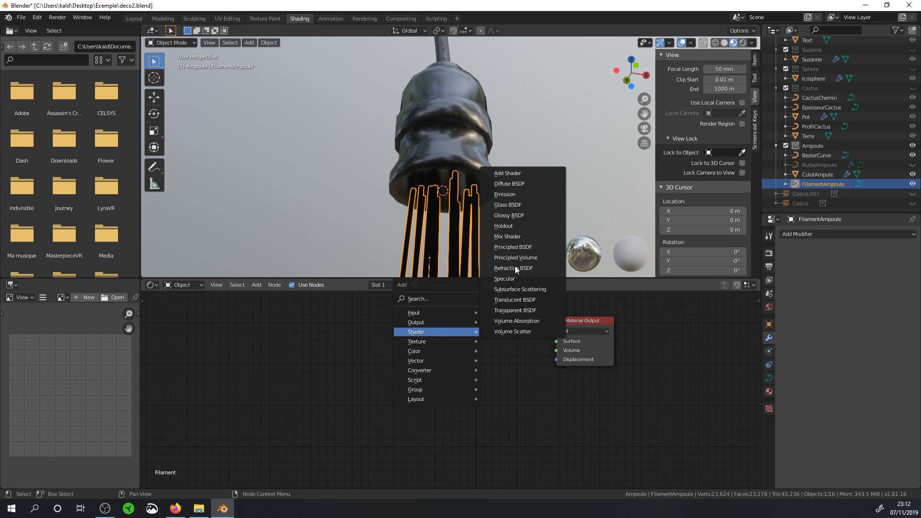
left_click(511, 197)
left_click(408, 344)
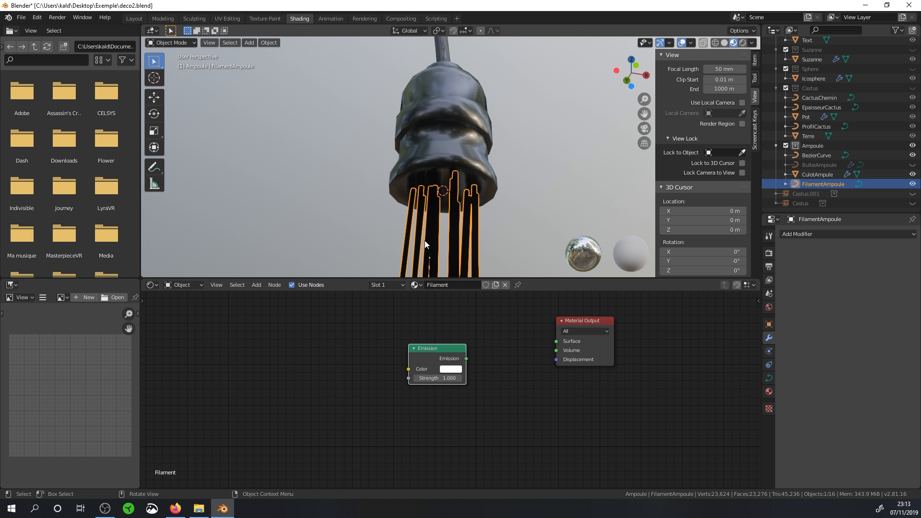
left_click_drag(468, 358, 560, 344)
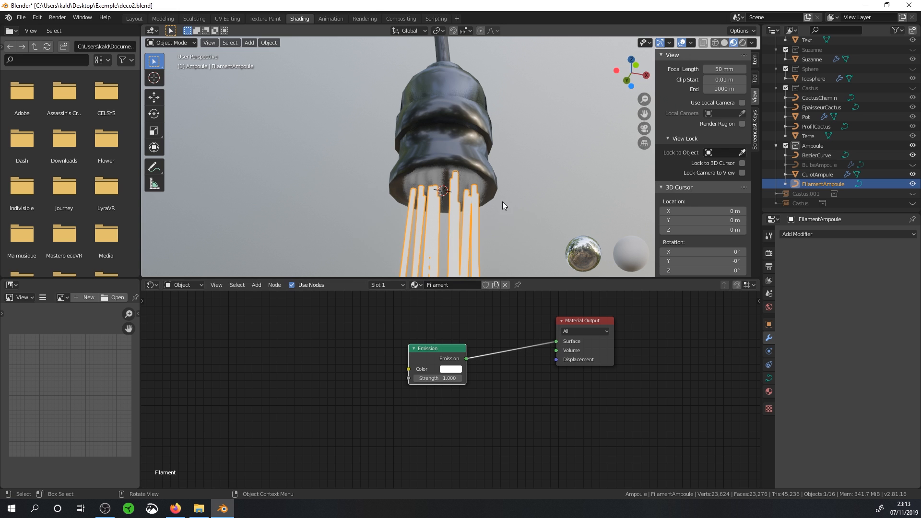
Set the Emission color to orange with hue 0.073, saturation 0.787 and value 1.000.
mouse_move(511, 206)
middle_mouse_down("shift")
mouse_move(479, 68)
mouse_move(454, 130)
mouse_move(428, 114)
mouse_move(470, 143)
mouse_move(393, 145)
mouse_move(410, 140)
middle_mouse_up("shift")
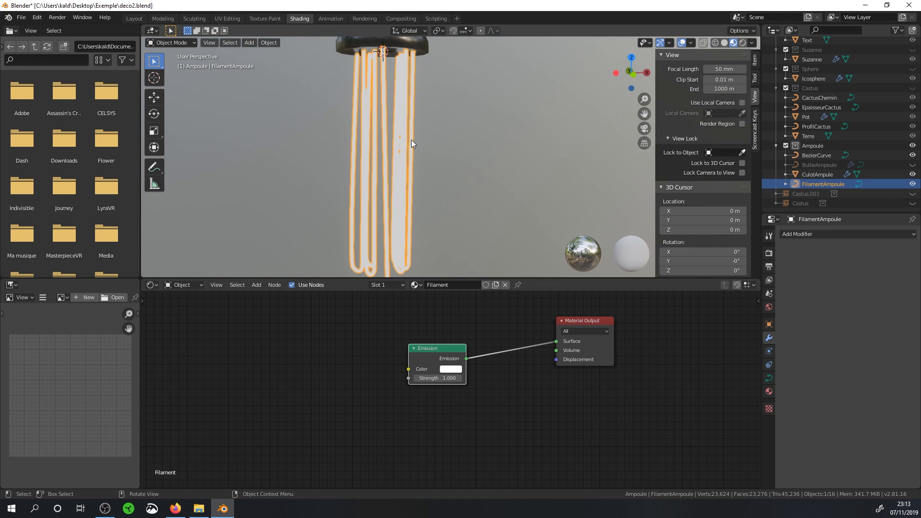
left_click(451, 372)
left_click_drag(470, 307, 465, 298)
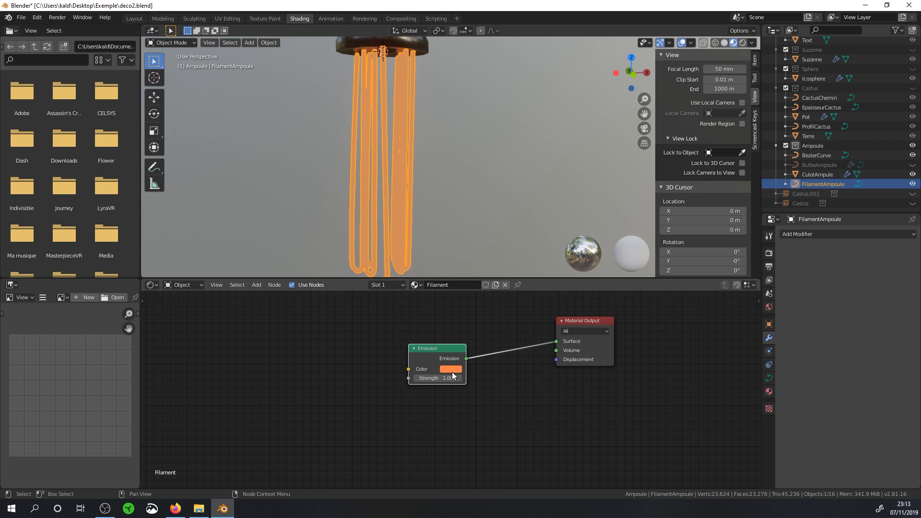
left_click(453, 373)
left_click_drag(465, 296, 464, 299)
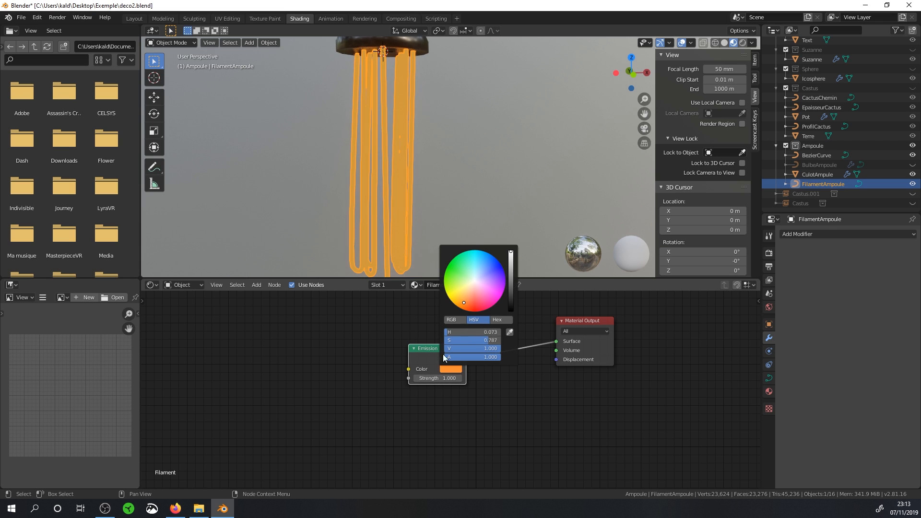
Try an Emission strength of 50 on the Filament material.
left_click(449, 379)
type("50")
key("Return")
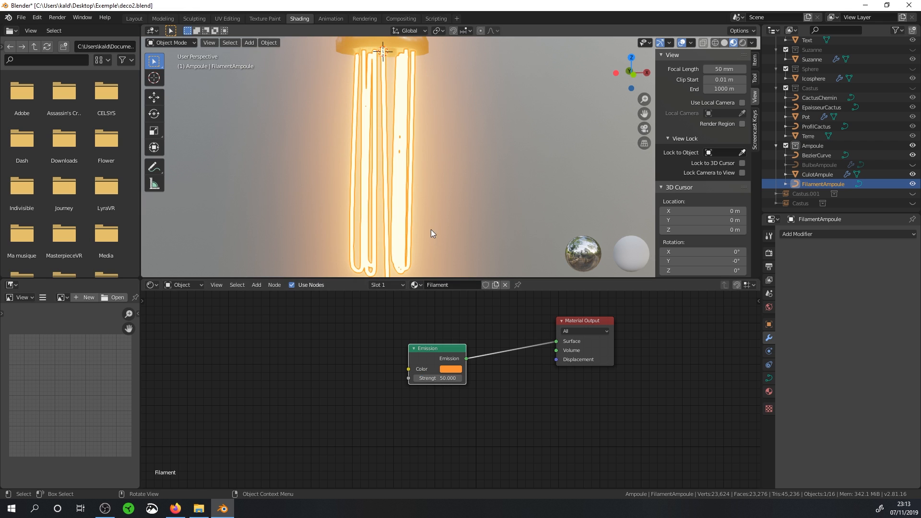
Set the Filament material's Emission strength to 40 and check the glow on the filaments and cap.
left_click(448, 378)
type("40")
key("Return")
scroll(451, 153, "down", 8)
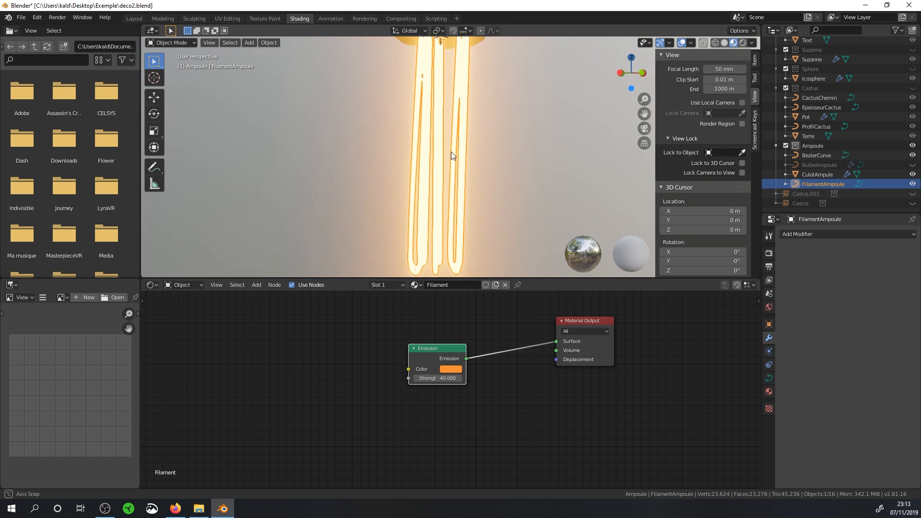
scroll(464, 183, "up", 5)
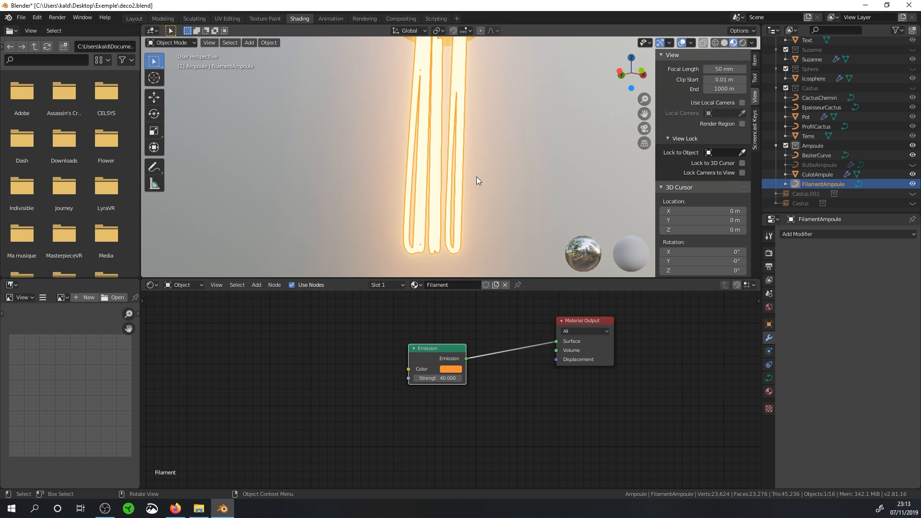
scroll(463, 166, "down", 5)
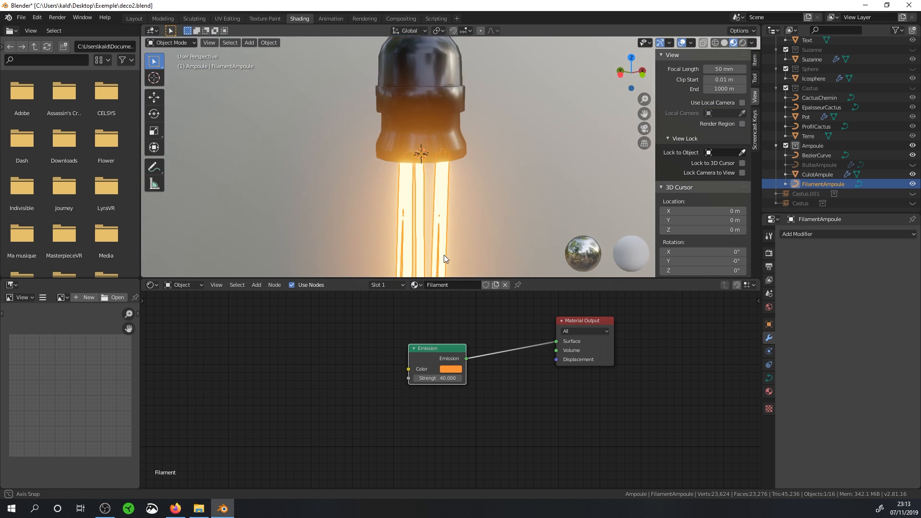
Add a point light to the Ampoule collection at the world origin.
middle_click_drag(463, 240, 389, 211)
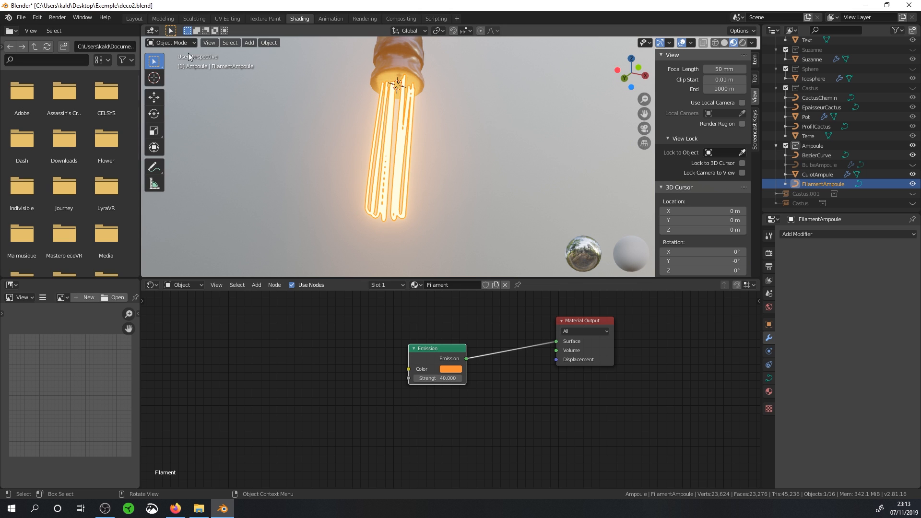
left_click(230, 42)
left_click(249, 43)
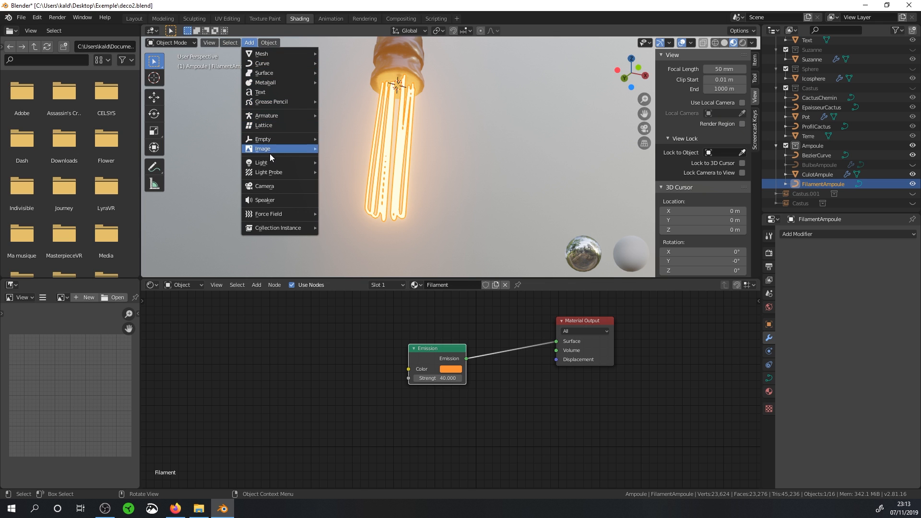
mouse_move(283, 162)
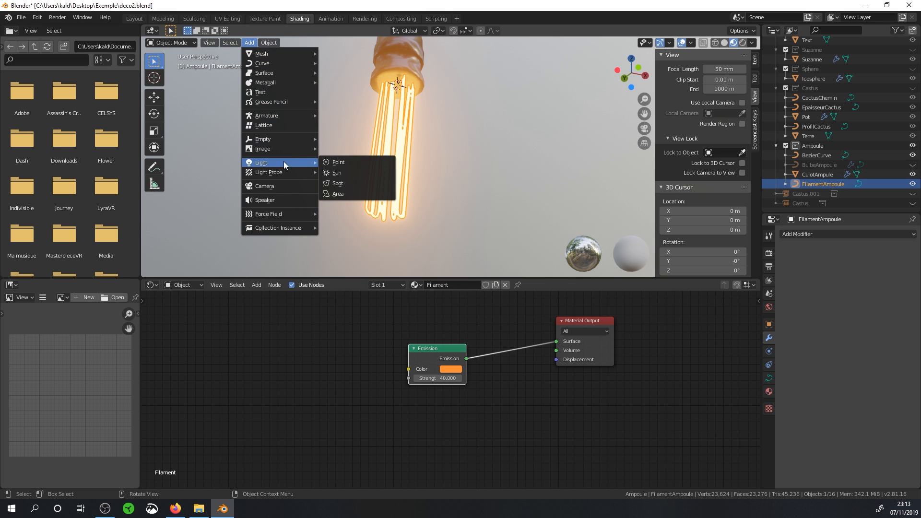
left_click(330, 164)
scroll(329, 166, "down", 3)
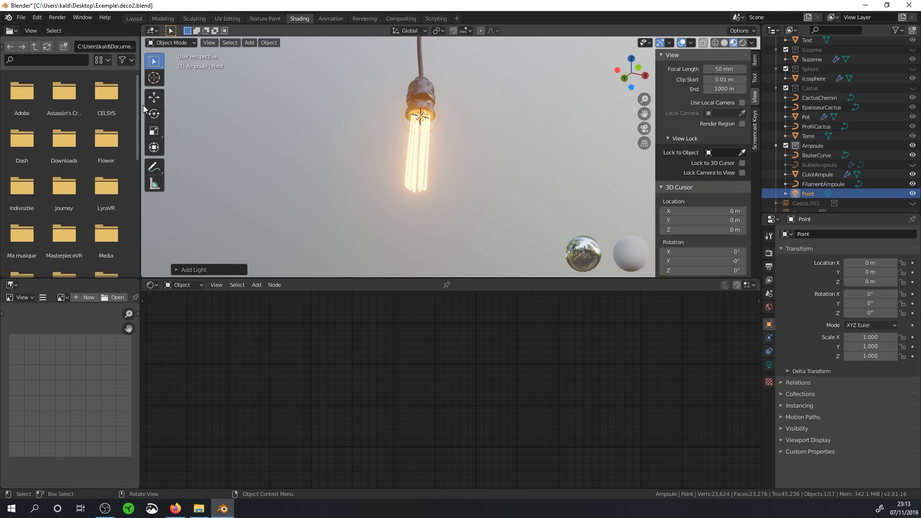
Move the point light down to the lower ends of the filaments, at about X -0.017 m and Z -1.10 m.
left_click(154, 97)
left_click_drag(421, 90, 422, 163)
scroll(423, 199, "up", 2)
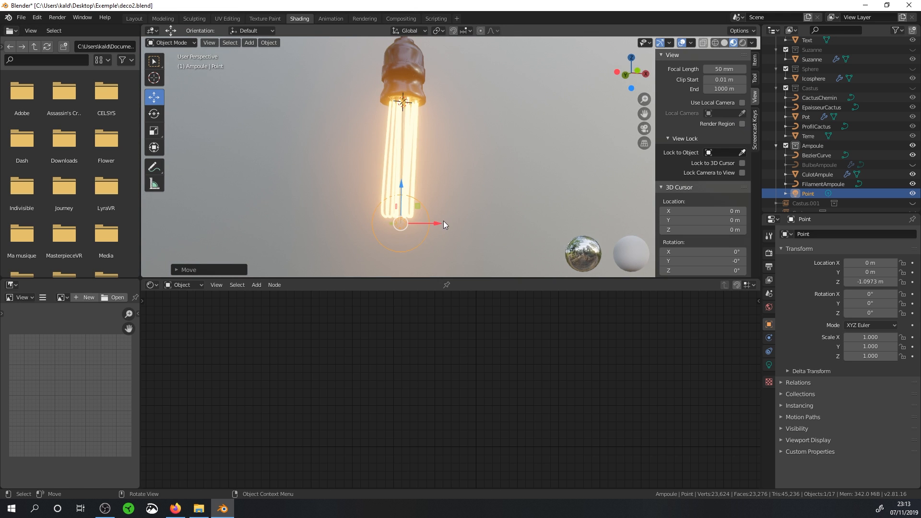
left_click_drag(434, 220, 430, 211)
middle_click_drag(431, 211, 460, 232)
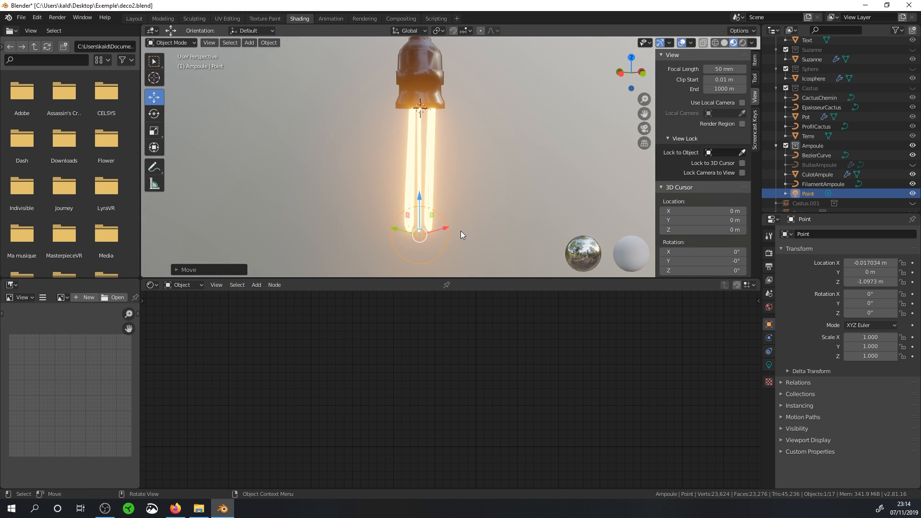
scroll(460, 229, "up", 1)
middle_click_drag(437, 198, 414, 145, "shift")
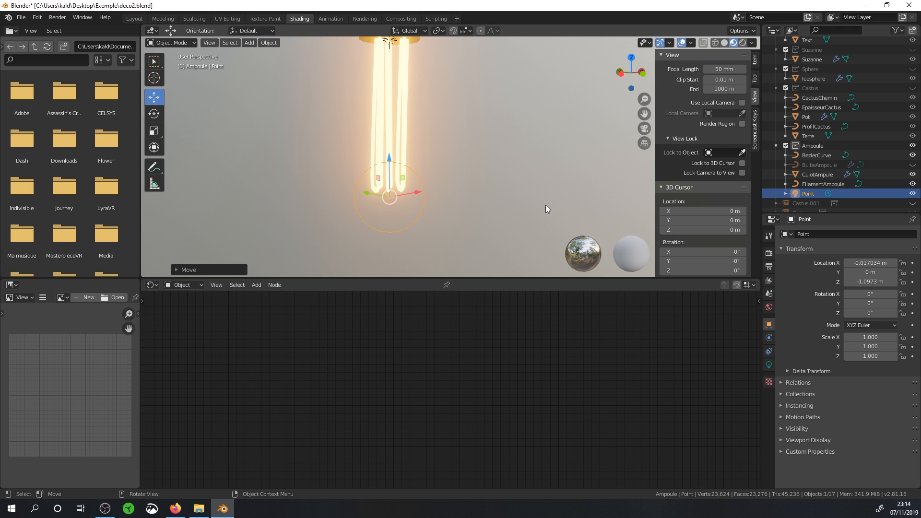
scroll(527, 176, "down", 3)
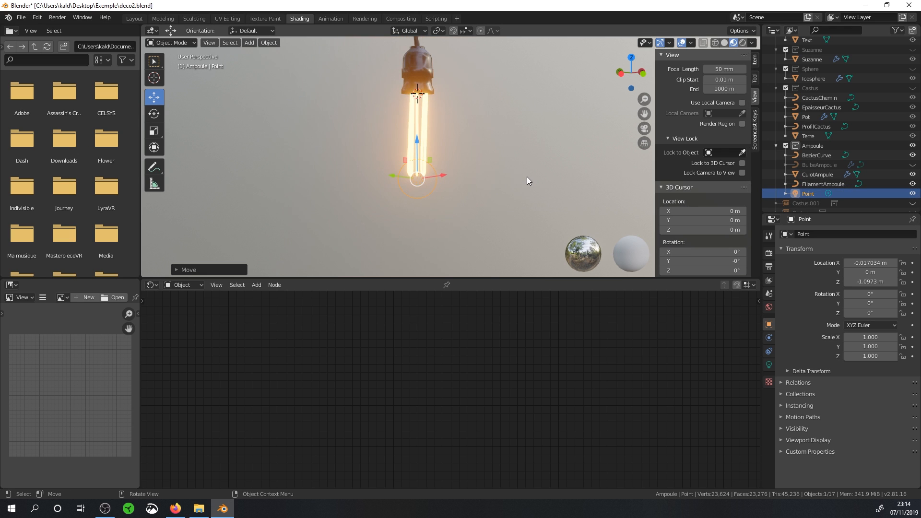
scroll(527, 181, "up", 2)
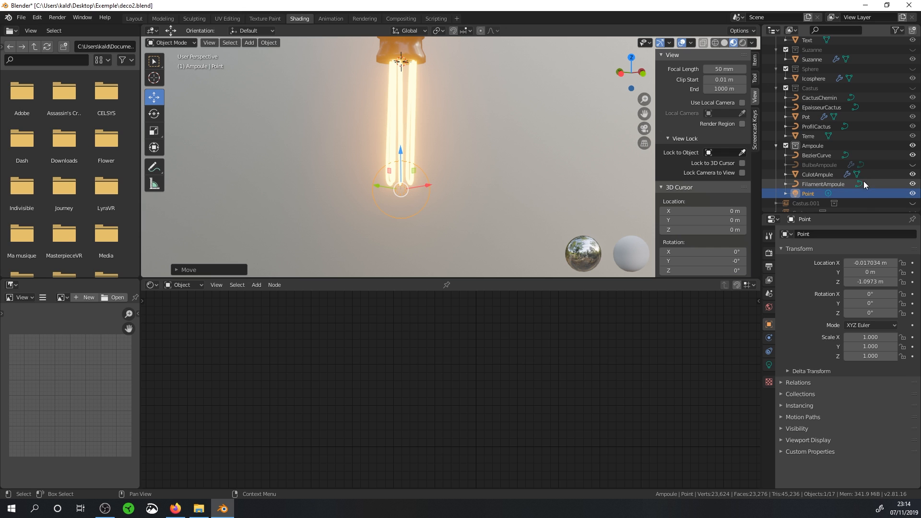
Make the hidden BulbeAmpoule object visible again in the viewport.
scroll(840, 165, "down", 1)
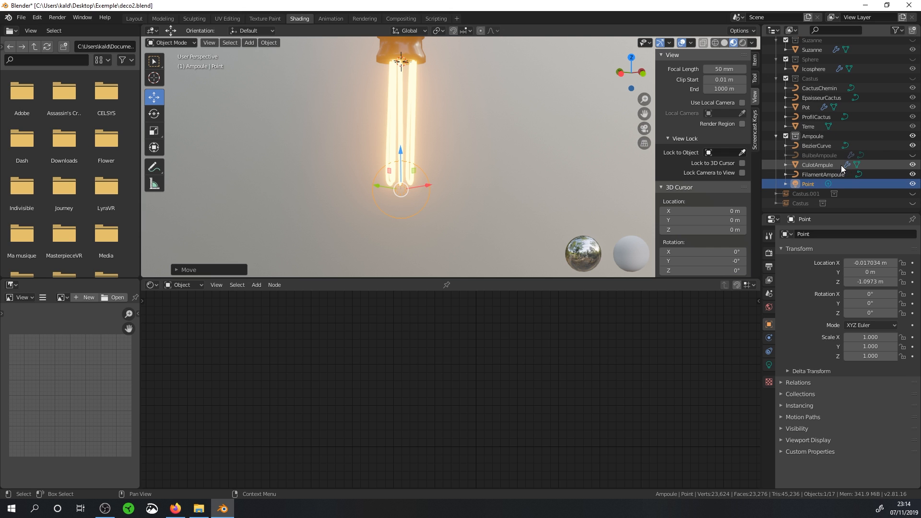
scroll(855, 182, "up", 6)
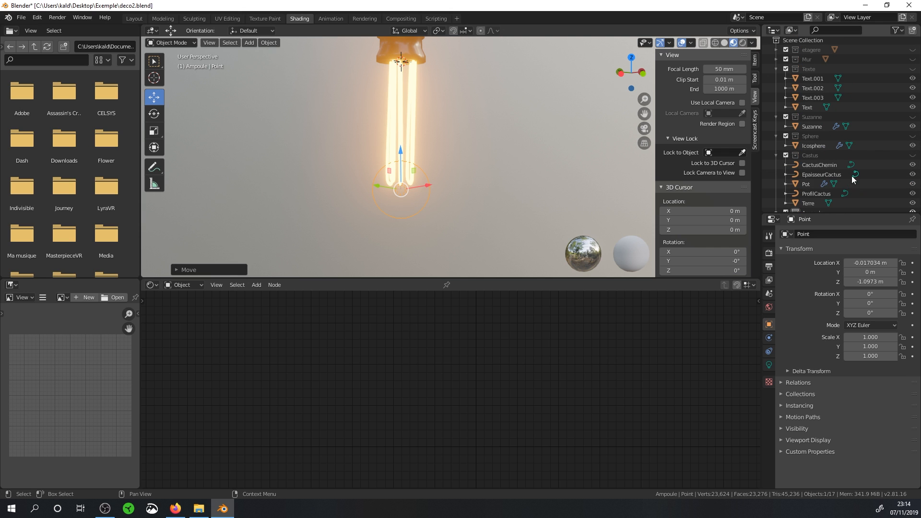
scroll(867, 157, "down", 6)
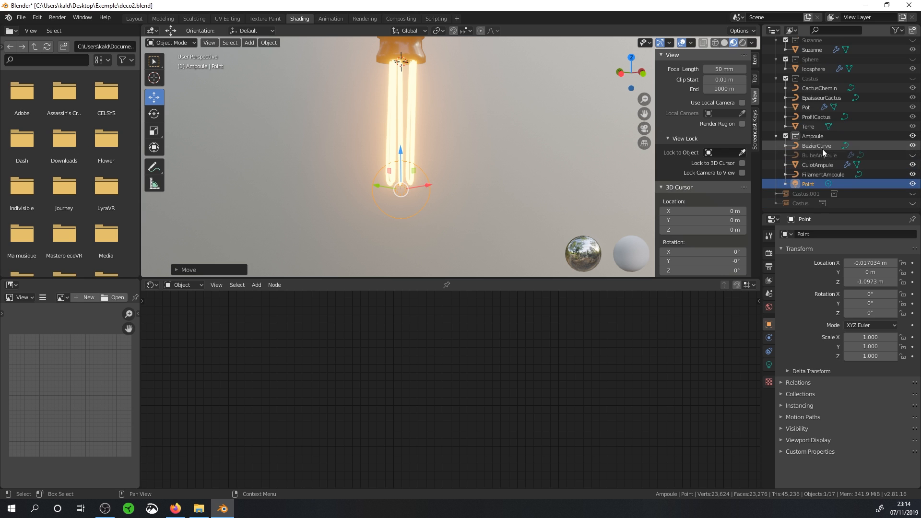
left_click(912, 155)
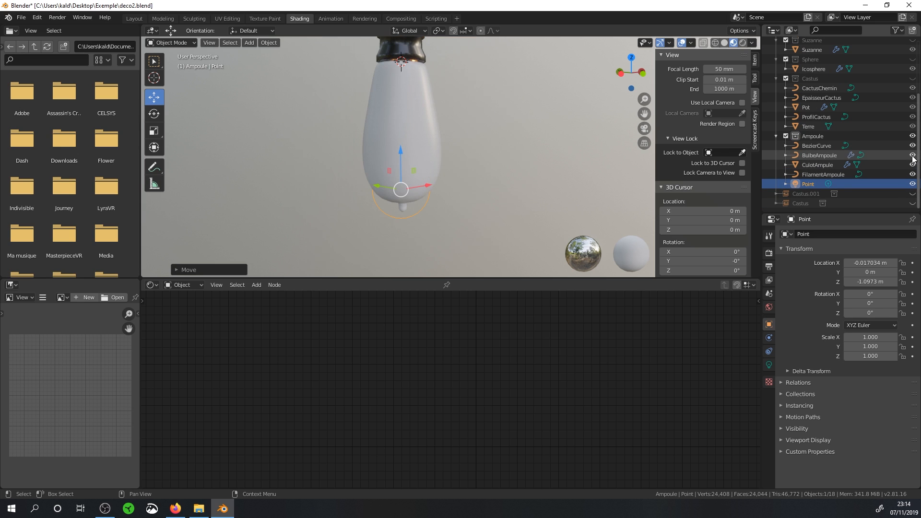
Create a new material named Bulbe on the BulbeAmpoule object.
left_click(412, 127)
left_click(469, 285)
left_click(443, 285)
type("Bulbe")
key("Return")
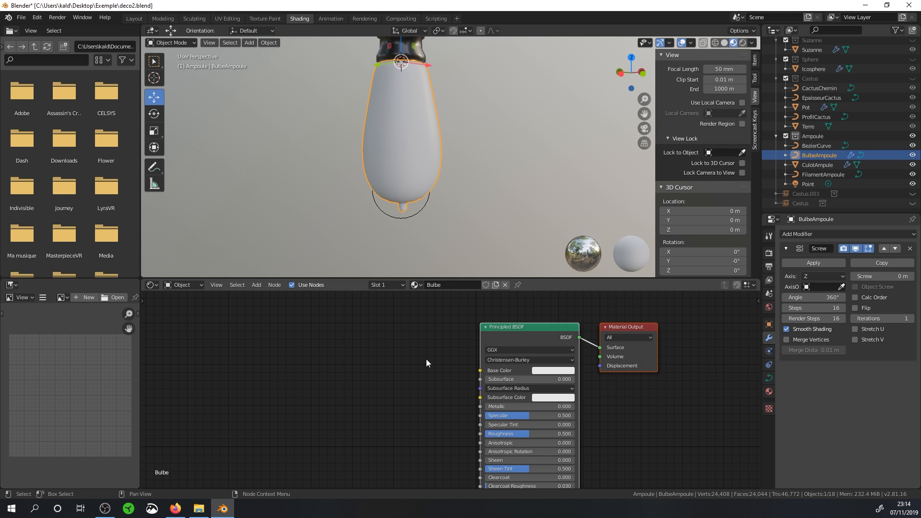
Reposition the Principled BSDF and Material Output nodes of the Bulbe material, leaving more space between them.
key("g")
left_click(526, 333)
key("g")
left_click(556, 419)
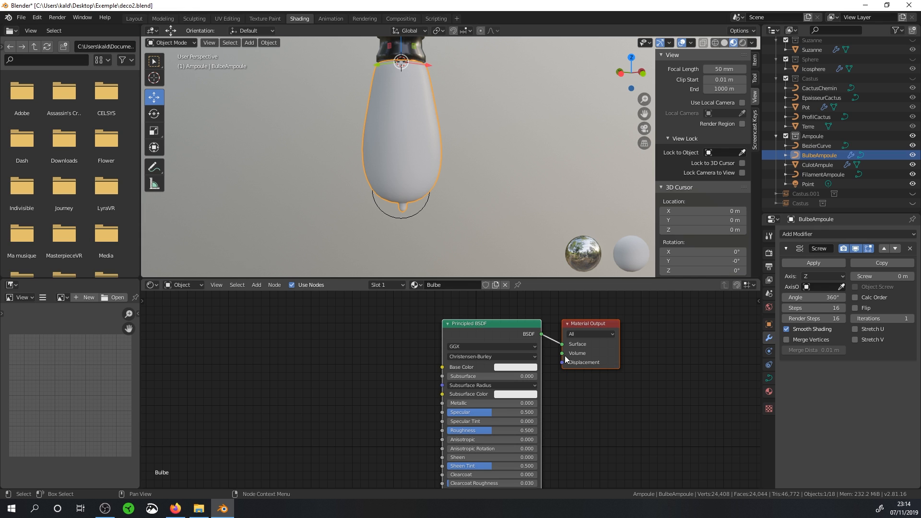
left_click_drag(588, 321, 611, 310)
Set the Bulbe material's Principled BSDF Transmission to 1.000 and check the glass in the viewport.
scroll(435, 150, "up", 1)
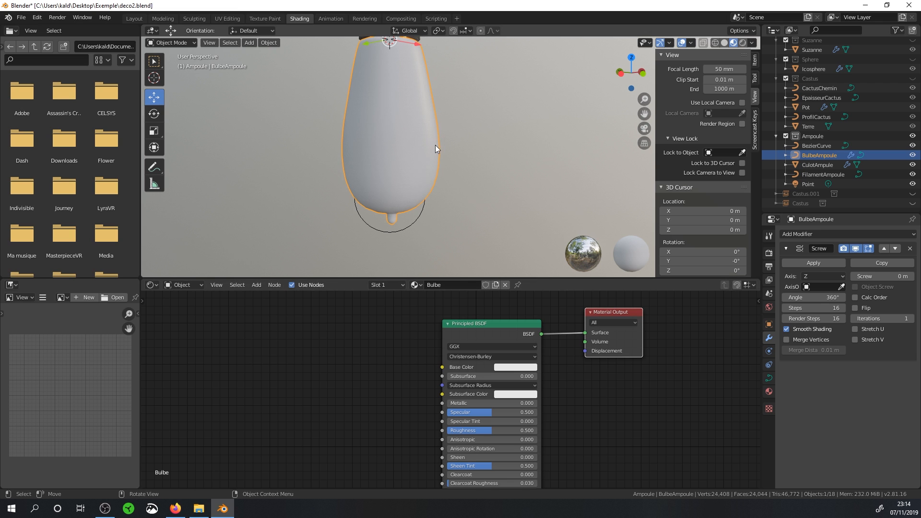
scroll(484, 367, "down", 1)
middle_click_drag(484, 368, 467, 335)
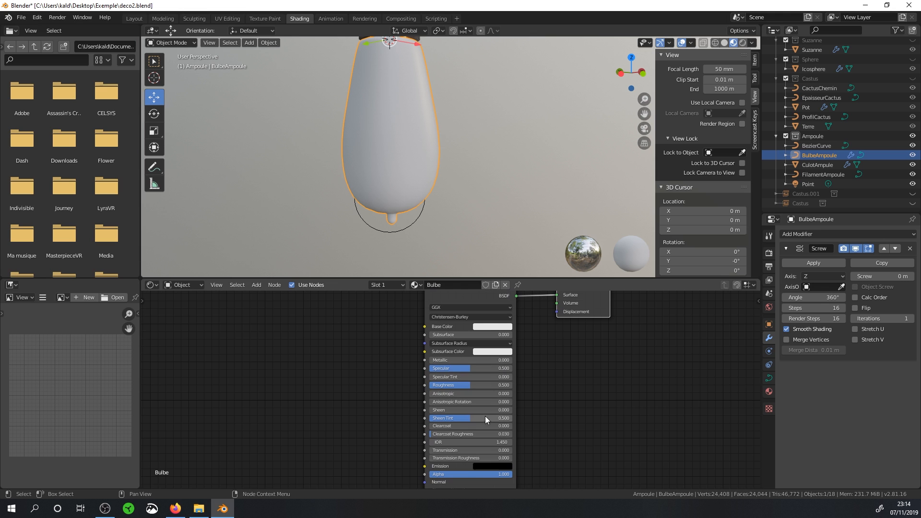
middle_click_drag(414, 147, 412, 179, "shift")
scroll(482, 318, "down", 1)
scroll(479, 322, "up", 1)
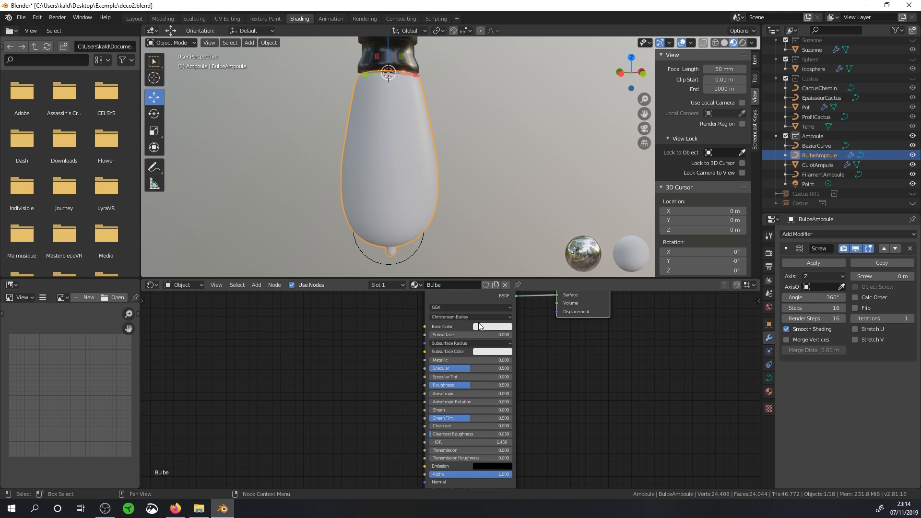
scroll(470, 365, "up", 1)
middle_click_drag(466, 416, 454, 358)
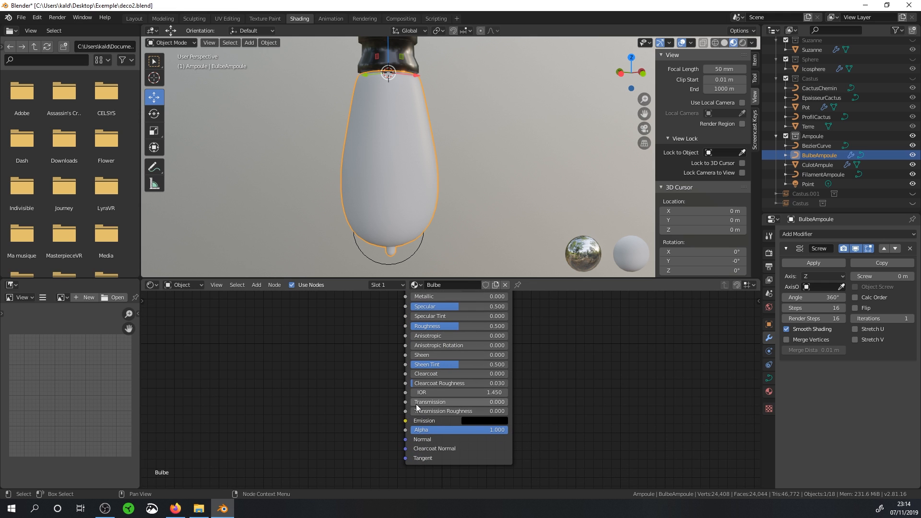
left_click_drag(417, 407, 508, 406)
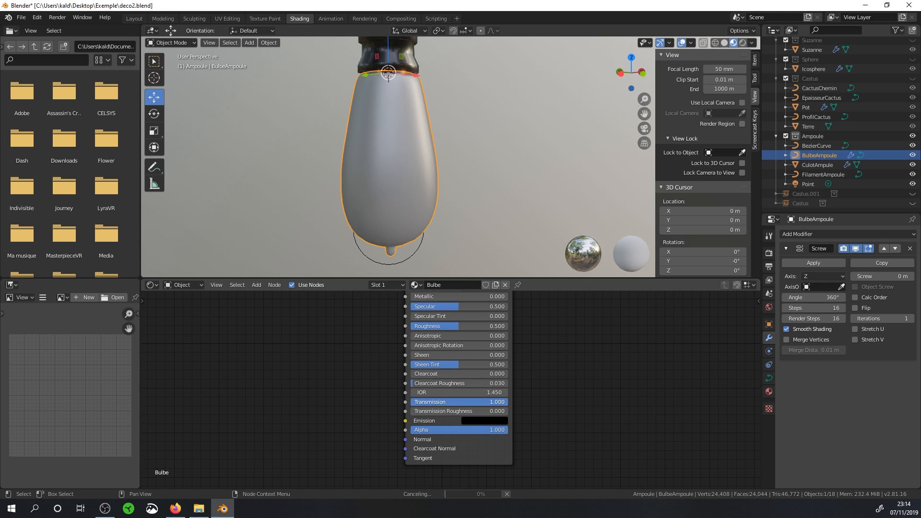
mouse_move(436, 228)
middle_mouse_down()
mouse_move(430, 206)
mouse_move(432, 217)
middle_mouse_up()
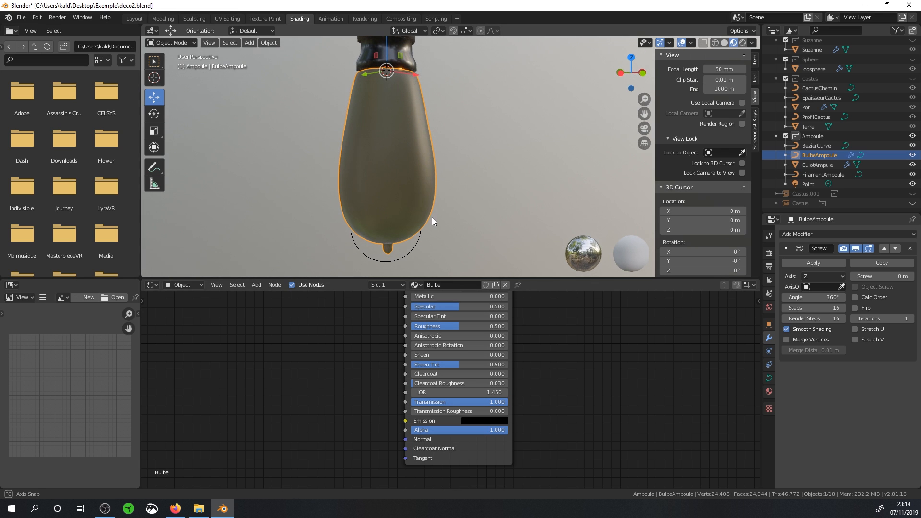
Enable Refraction and disable Half Res Trace in the scene's Screen Space Reflections, and check the effect on the bulb.
left_click(768, 255)
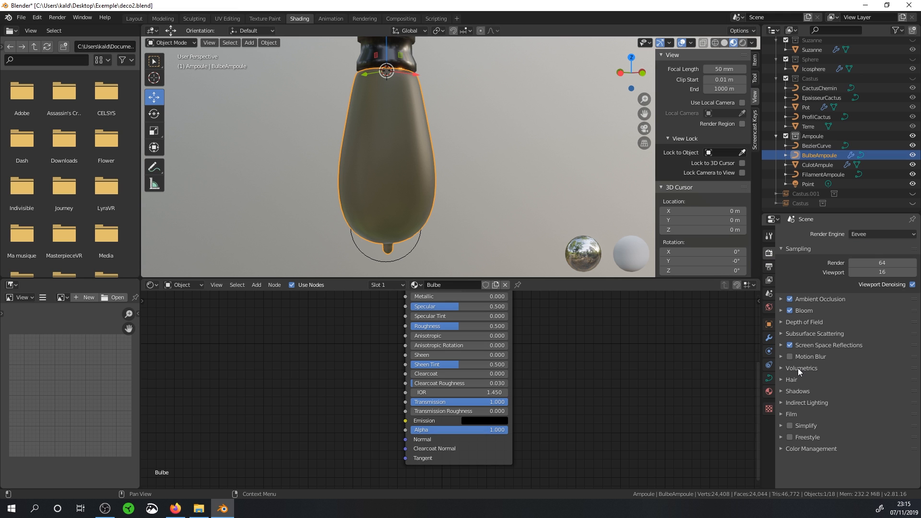
left_click(779, 343)
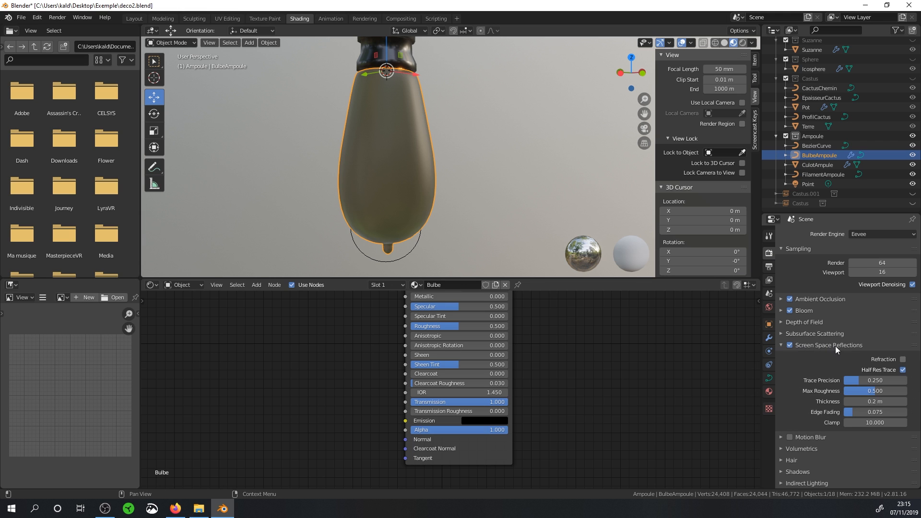
left_click(903, 360)
middle_click_drag(446, 164, 421, 160)
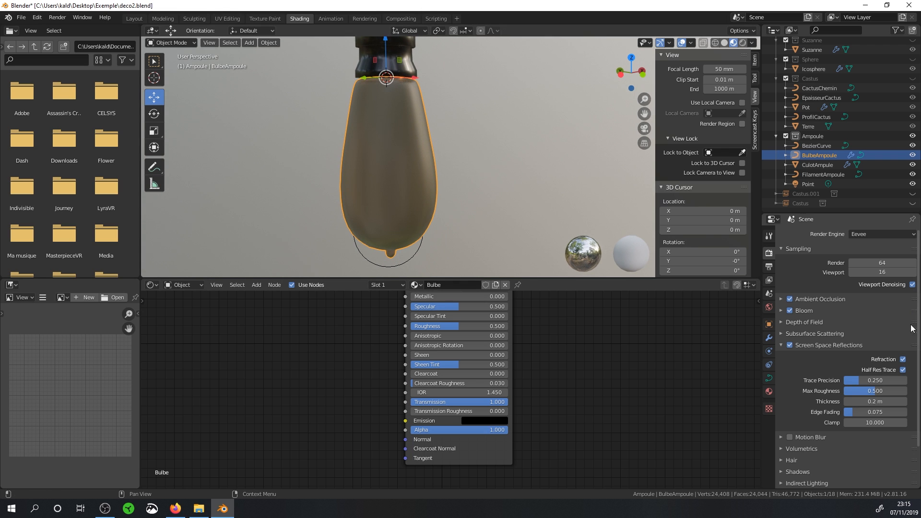
left_click(903, 370)
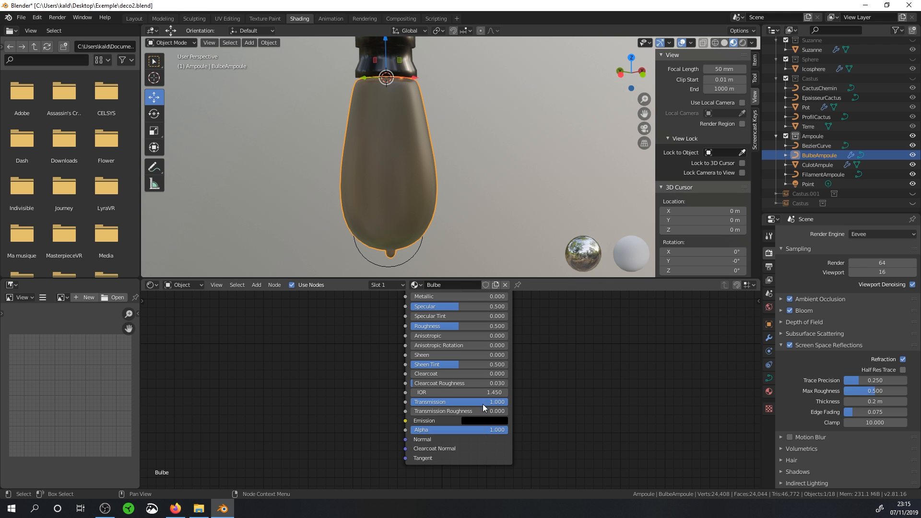
scroll(554, 392, "up", 1, "shift")
scroll(554, 392, "up", 3, "shift")
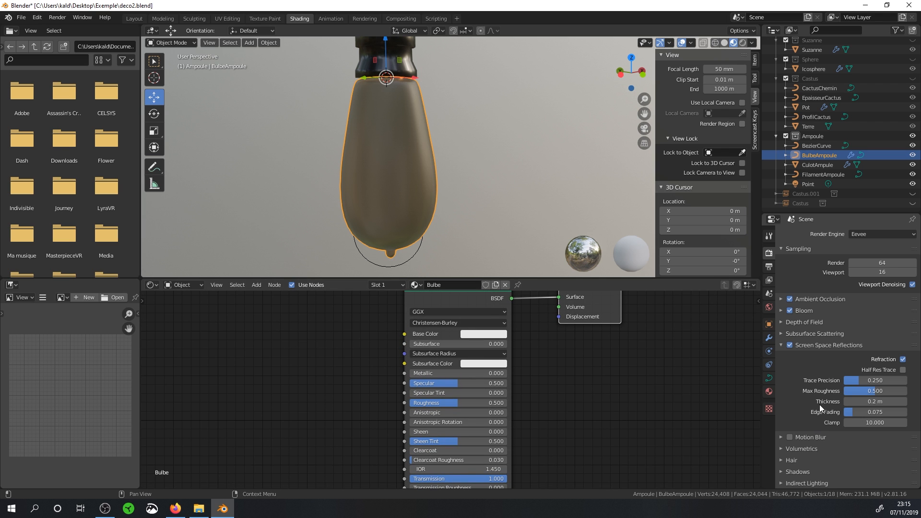
middle_click_drag(412, 186, 459, 200)
scroll(461, 200, "up", 1)
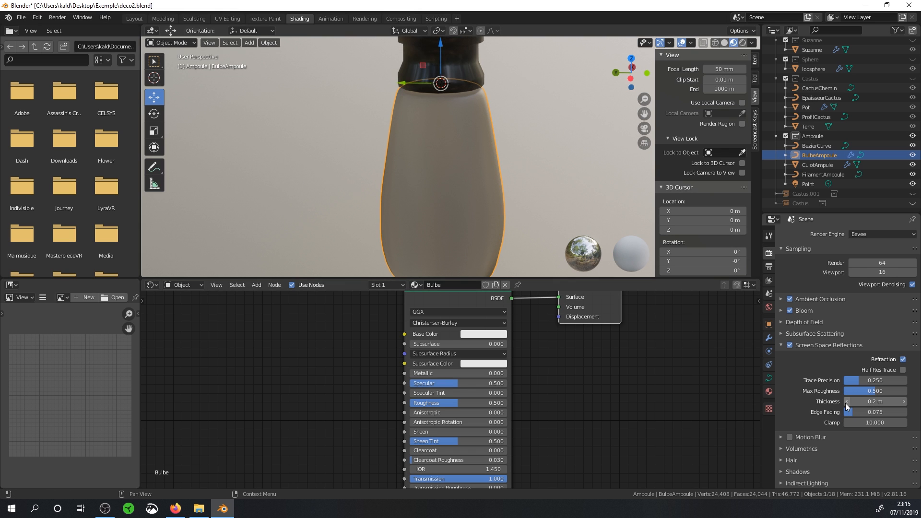
Examine the Bulbe material's properties down to its Blend Mode, Shadow Mode and Screen Space Refraction settings.
left_click(768, 392)
scroll(826, 372, "down", 10)
scroll(824, 382, "down", 3)
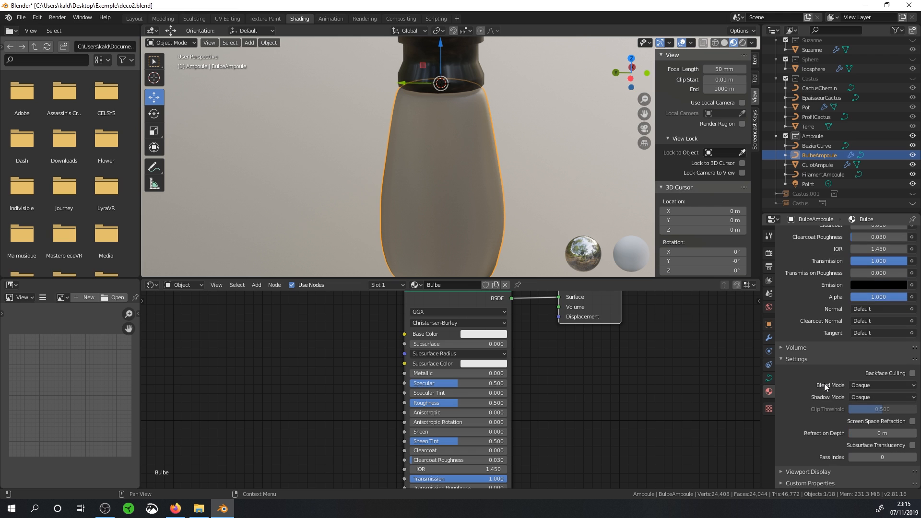
left_click(911, 421)
scroll(863, 354, "up", 9)
scroll(862, 354, "up", 5)
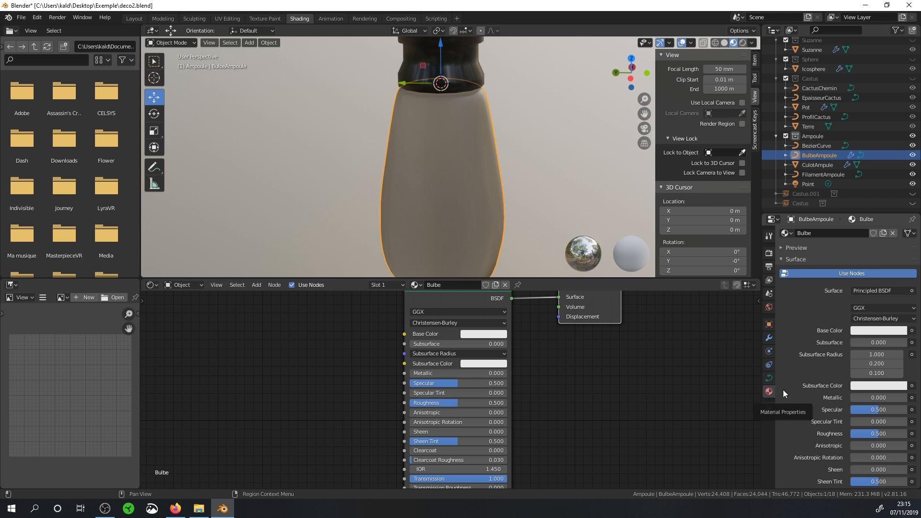
scroll(843, 366, "down", 13)
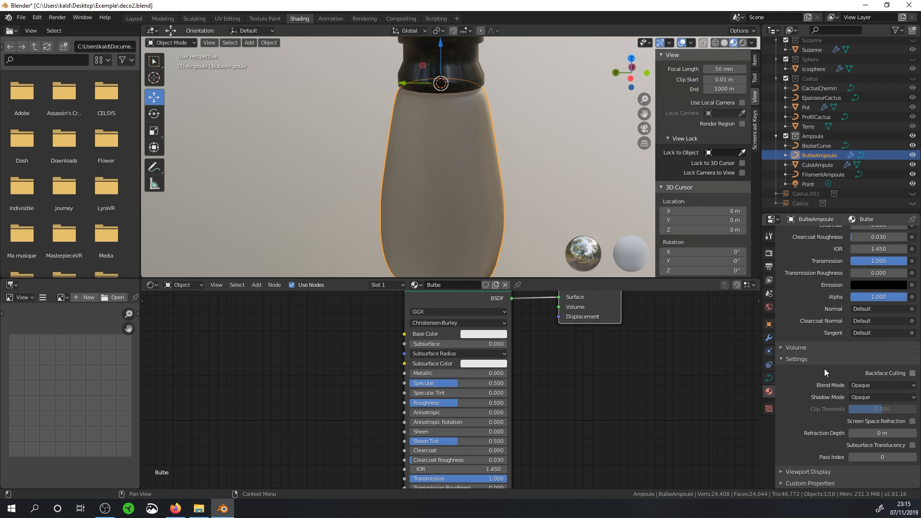
middle_click_drag(707, 108, 698, 109, "shift")
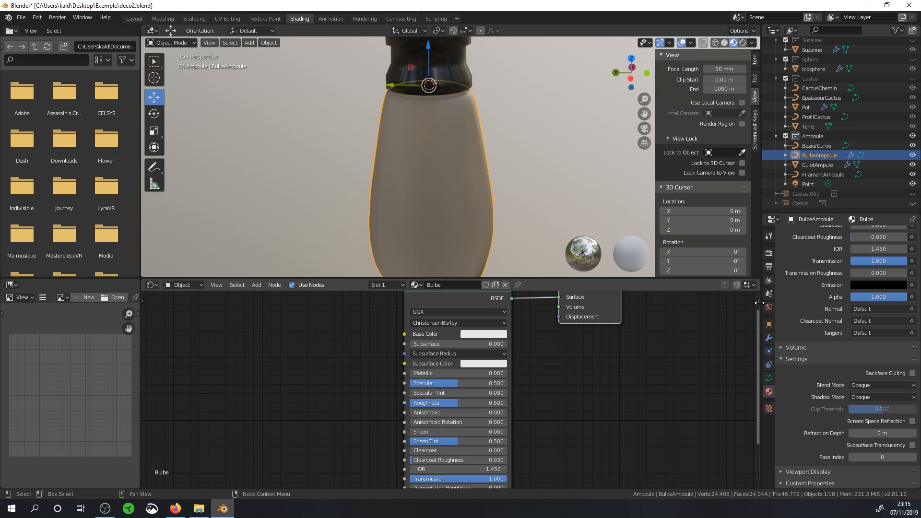
Show the shader editor's sidebar and examine the Principled BSDF node's properties there against the Bulbe material's settings.
left_click_drag(757, 301, 656, 307)
left_click(150, 286)
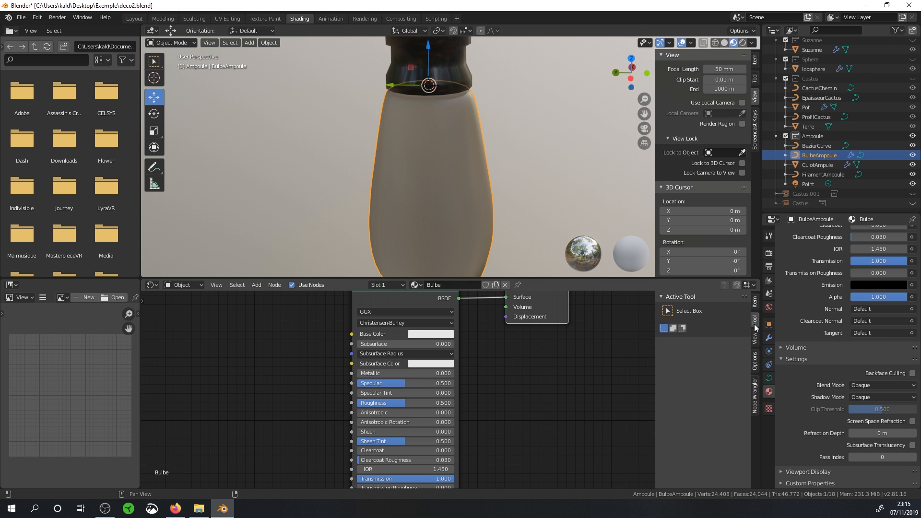
left_click(668, 367)
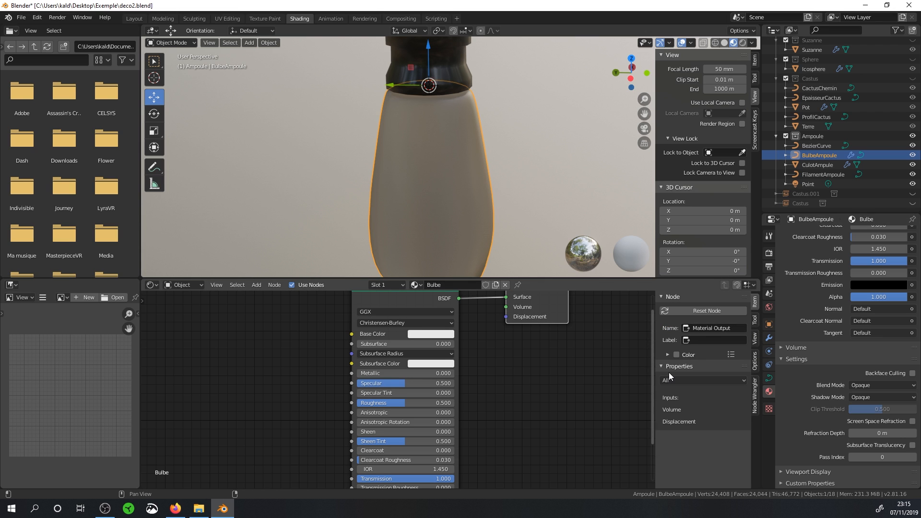
middle_click_drag(543, 347, 523, 375)
left_click(370, 320)
scroll(729, 407, "down", 5)
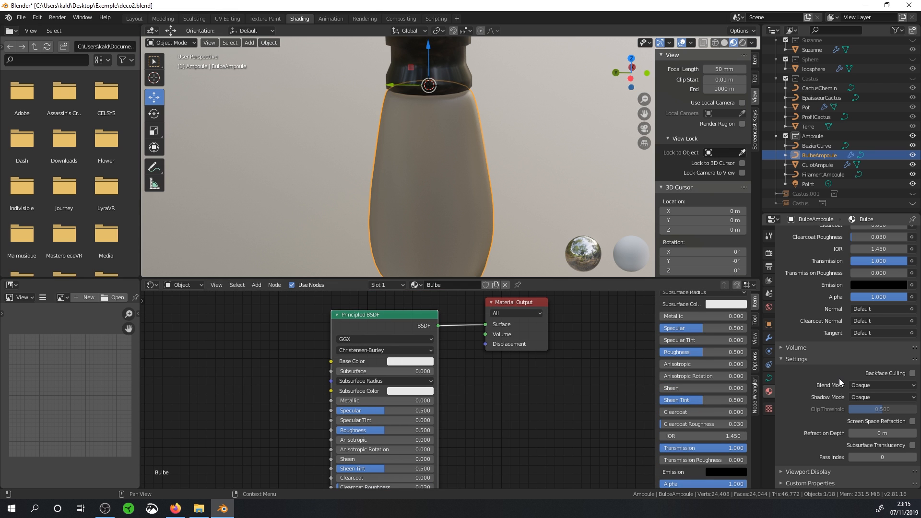
scroll(716, 403, "down", 3)
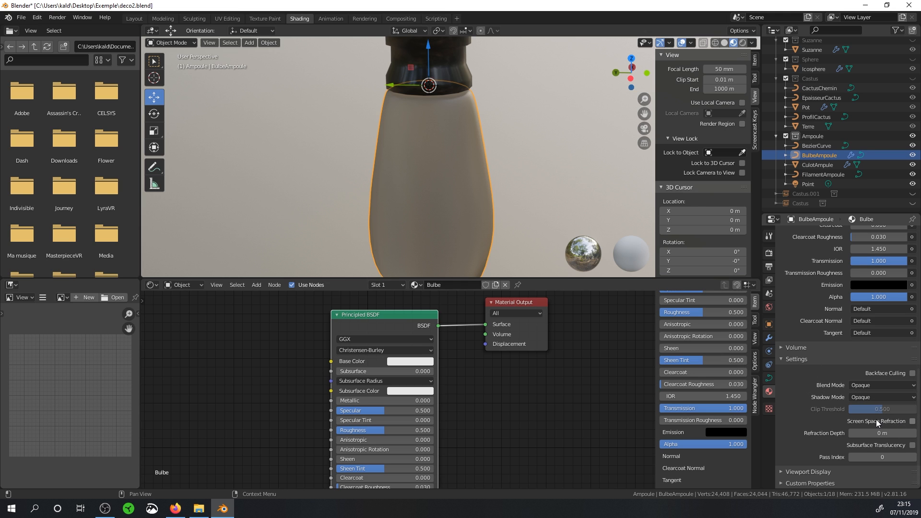
Enable Screen Space Refraction in the Bulbe material's settings and check the glass in the viewport.
left_click(911, 421)
middle_click_drag(480, 199, 483, 165)
scroll(483, 166, "up", 1)
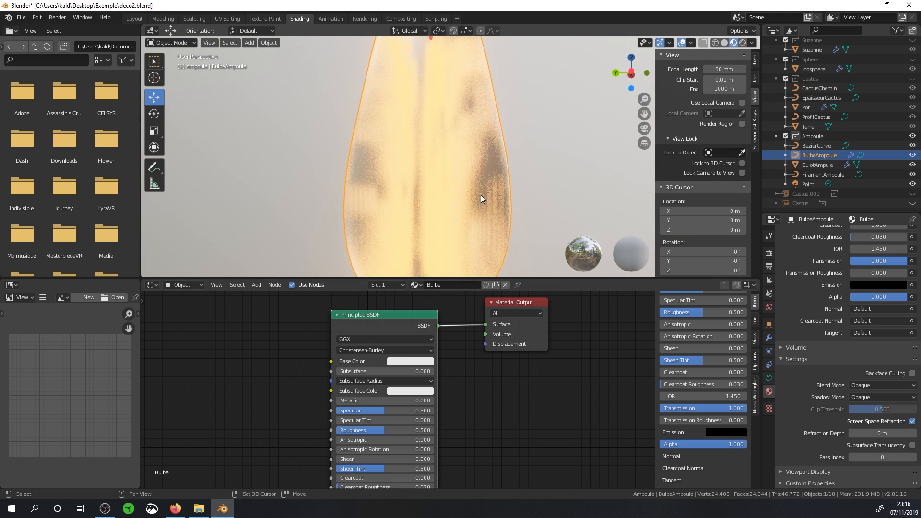
scroll(480, 195, "down", 4)
scroll(459, 182, "up", 3)
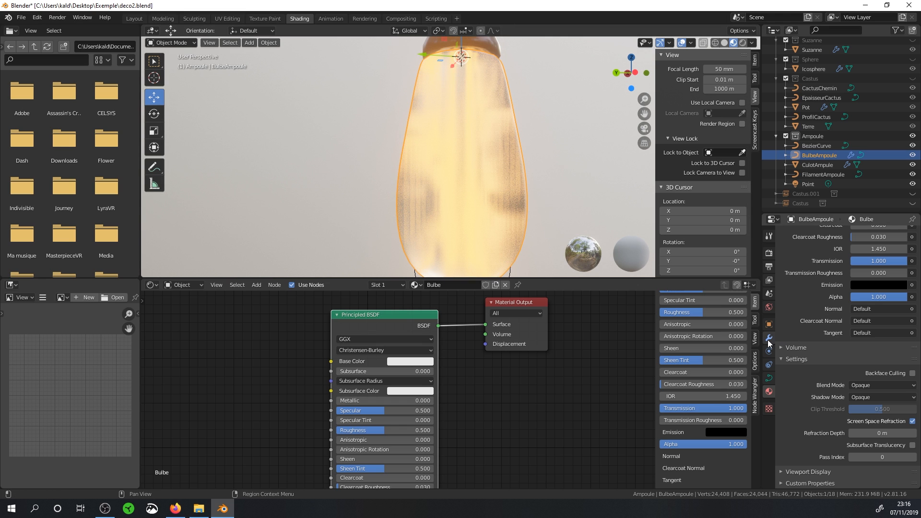
Set the Bulbe material's Principled BSDF IOR to 1.020 and check the filaments through the glass.
middle_click_drag(499, 376, 627, 283)
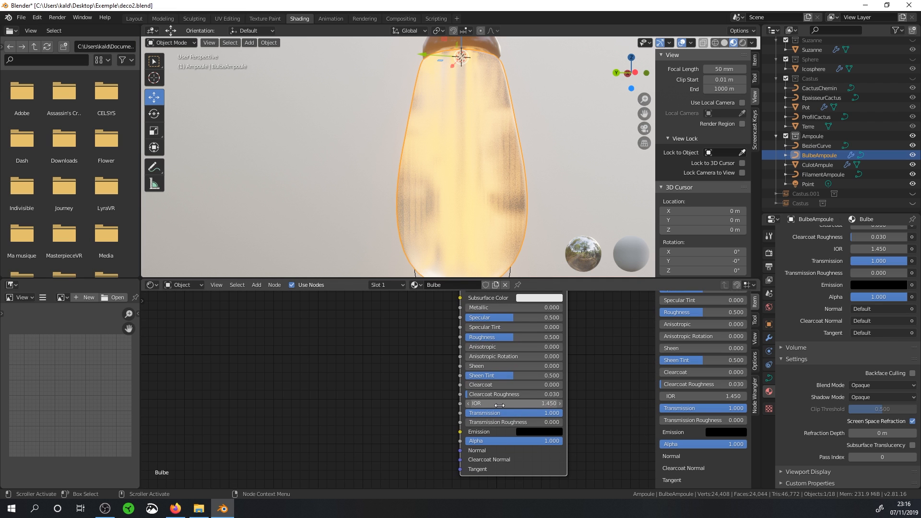
left_click_drag(534, 405, 513, 404)
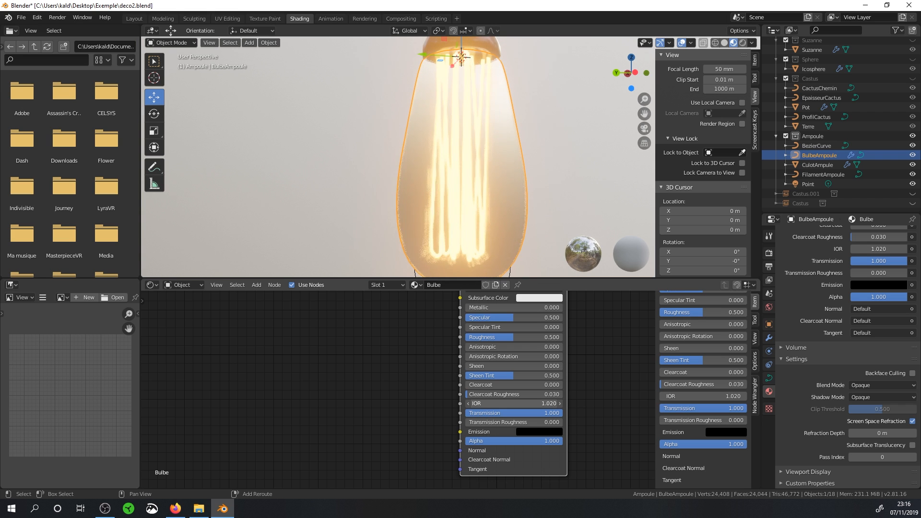
middle_click_drag(521, 252, 496, 250)
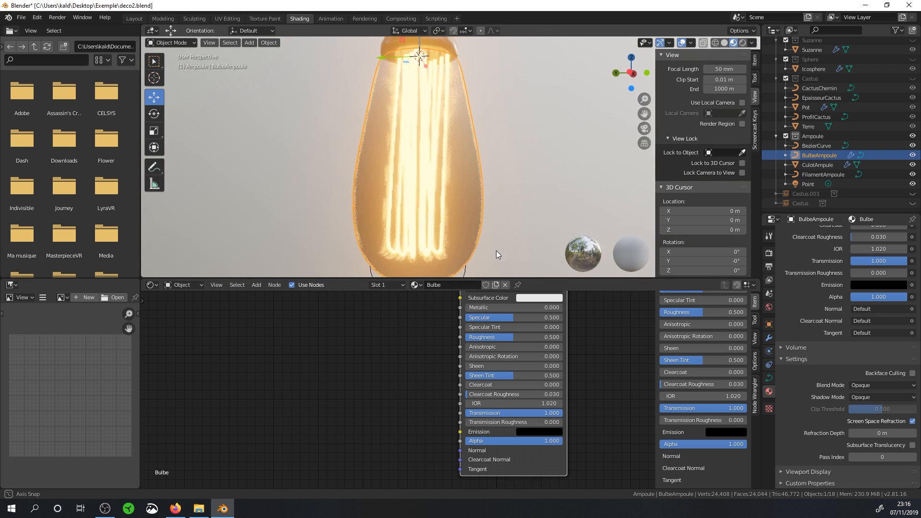
scroll(503, 230, "up", 3)
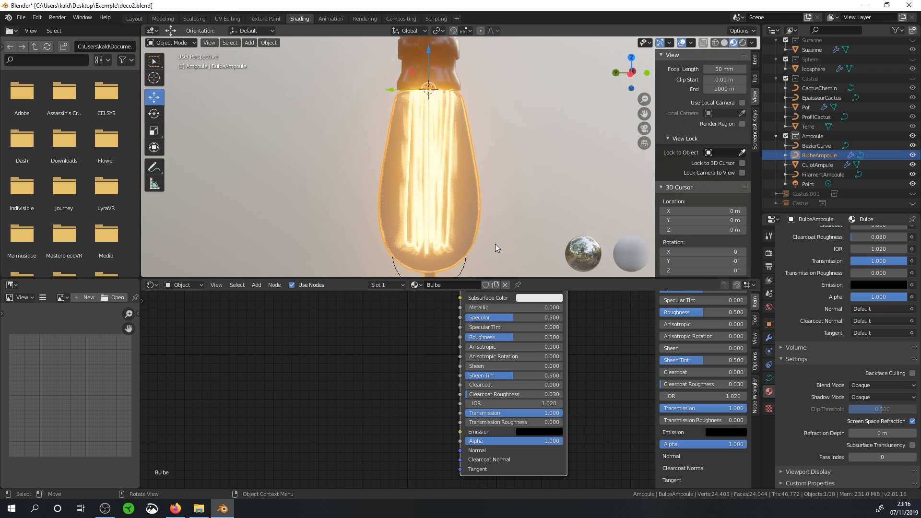
scroll(495, 243, "up", 3)
scroll(480, 245, "down", 4)
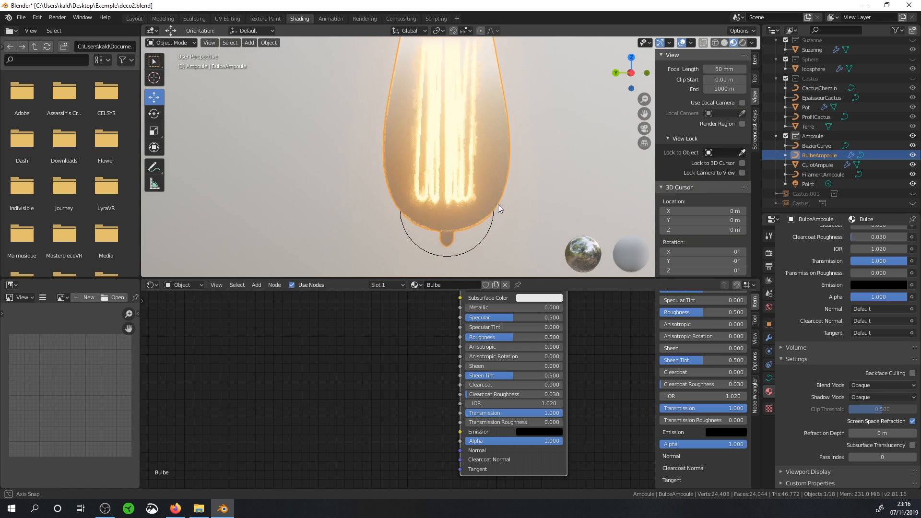
middle_click_drag(502, 197, 442, 236, "shift")
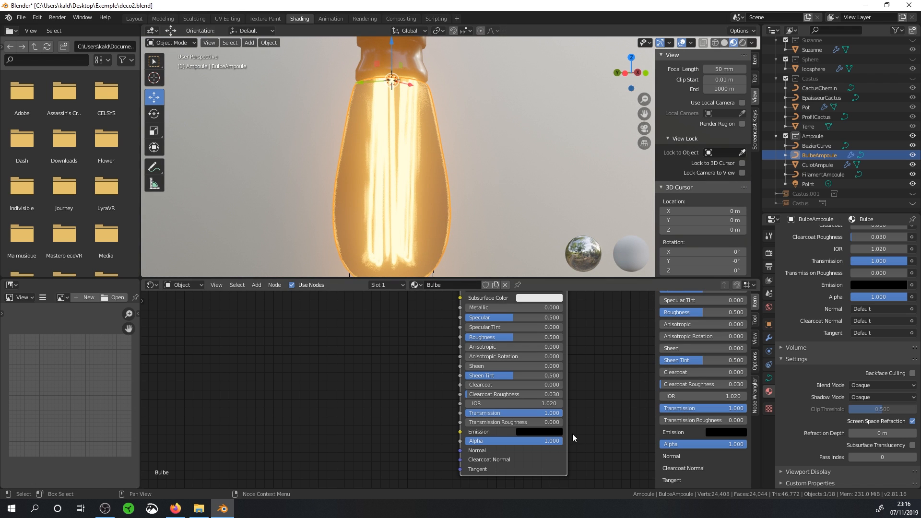
middle_click_drag(509, 141, 512, 158, "shift")
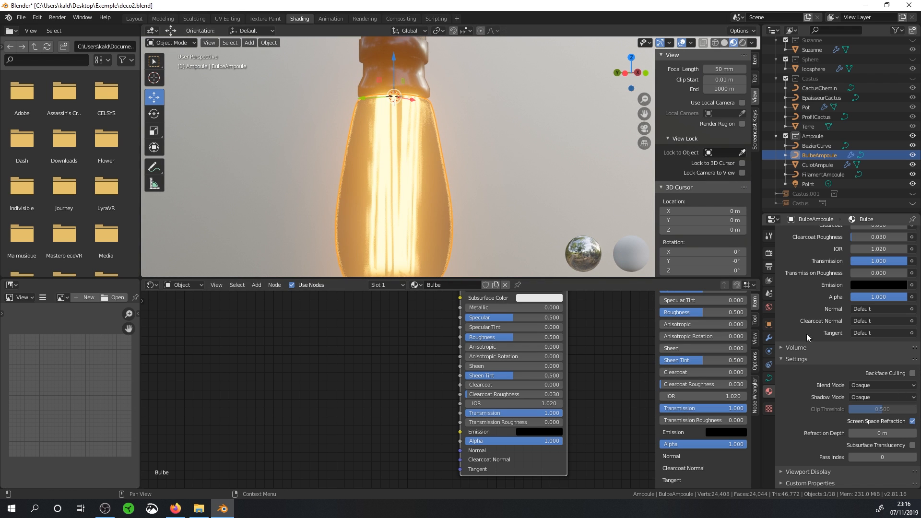
Set the scene's Screen Space Reflections to Trace Precision 0.224, Max Roughness 0.470 and Edge Fading 0.060, and check the whole bulb.
left_click(768, 255)
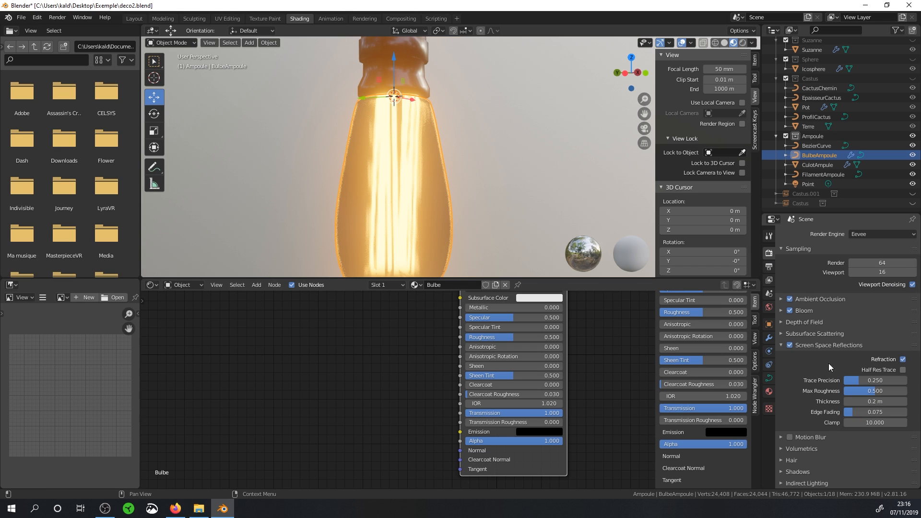
scroll(818, 385, "down", 2)
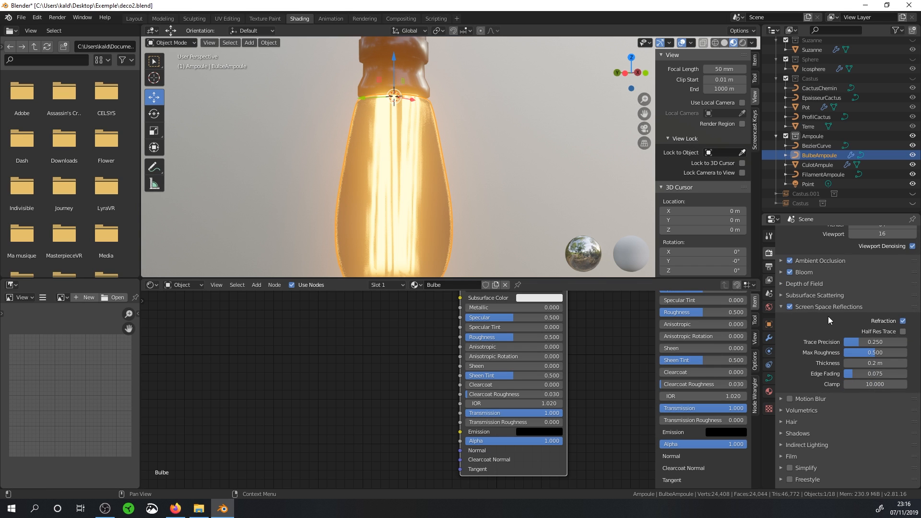
left_click_drag(859, 341, 907, 342)
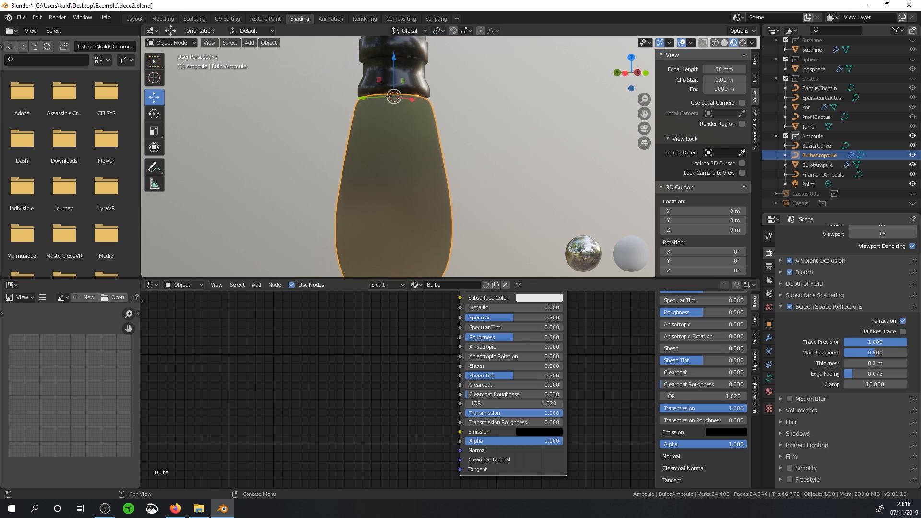
scroll(462, 208, "down", 3)
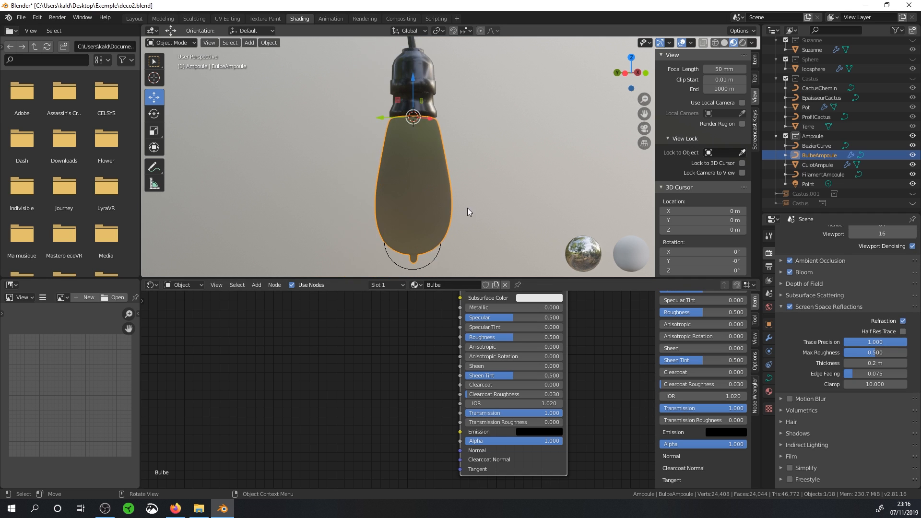
mouse_move(892, 341)
left_mouse_down()
mouse_move(848, 342)
mouse_move(867, 354)
mouse_move(848, 354)
mouse_move(894, 354)
mouse_move(865, 354)
left_mouse_up()
scroll(461, 170, "up", 2)
middle_click_drag(461, 170, 465, 154)
mouse_move(859, 374)
left_mouse_down()
mouse_move(896, 373)
mouse_move(851, 373)
left_mouse_up()
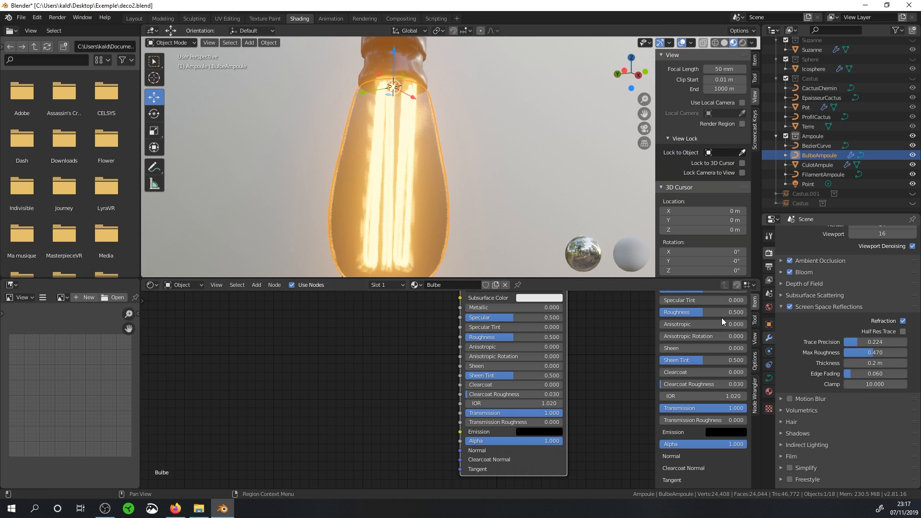
left_click(781, 307)
scroll(403, 185, "down", 5)
middle_click_drag(433, 188, 438, 202)
scroll(439, 209, "up", 4)
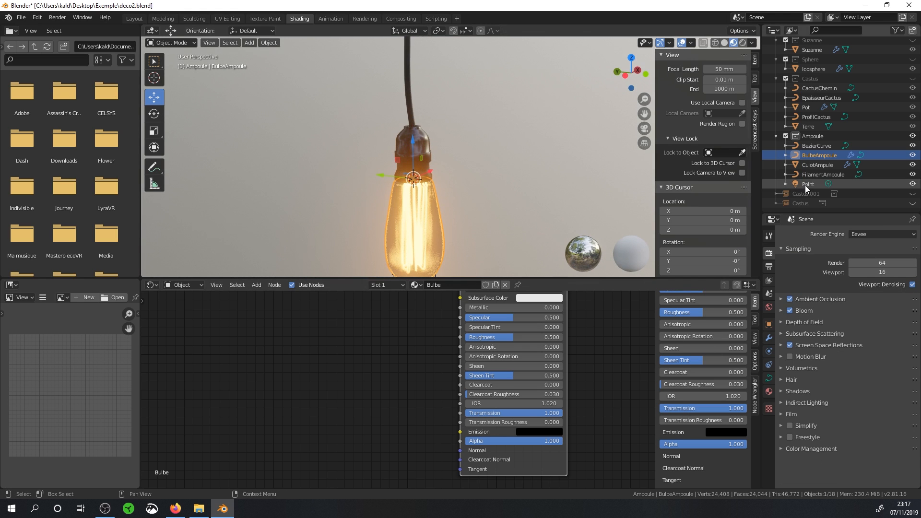
Switch to the Layout workspace and display its viewport in material preview shading.
scroll(878, 88, "up", 5)
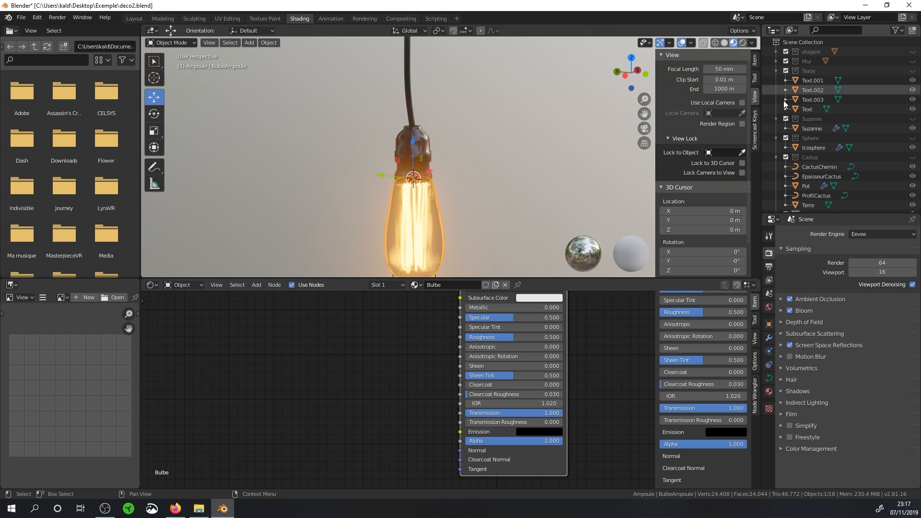
left_click(138, 20)
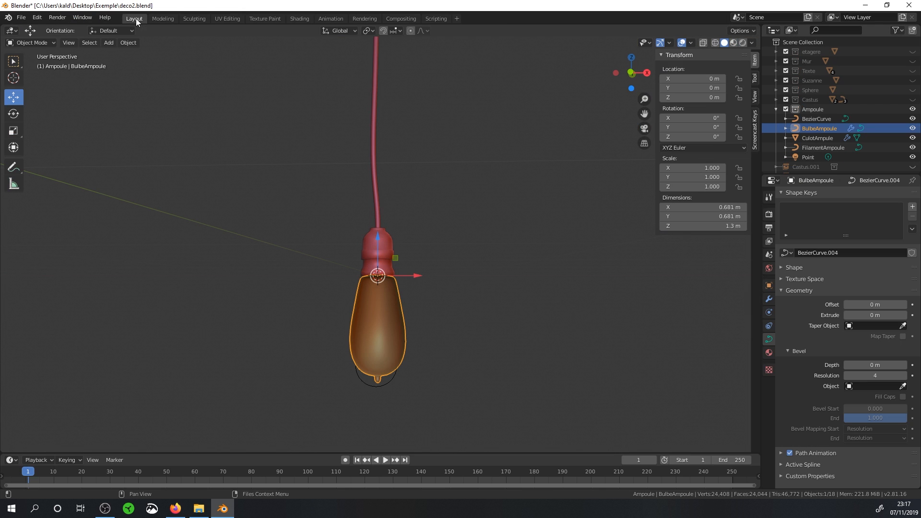
left_click(734, 43)
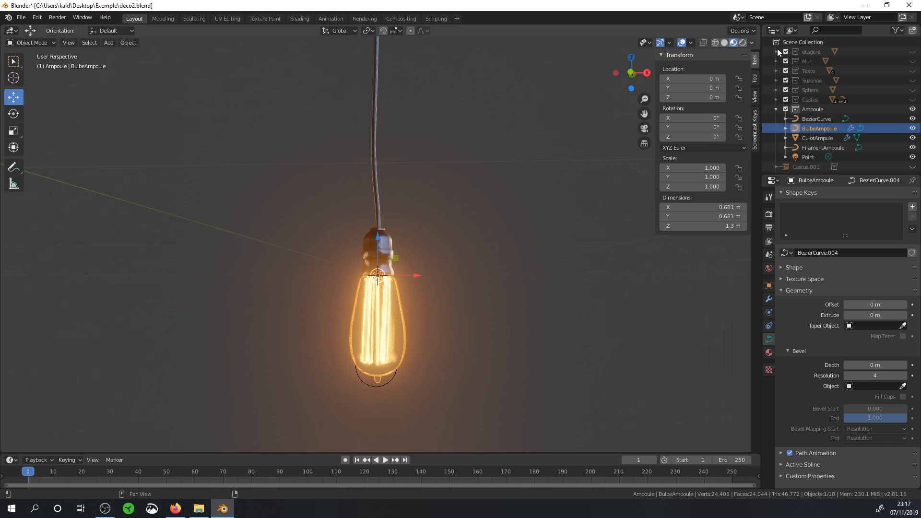
Show the etagere, Mur, Texte, Suzanne, Sphere and Castus collections in the viewport.
left_click(912, 70)
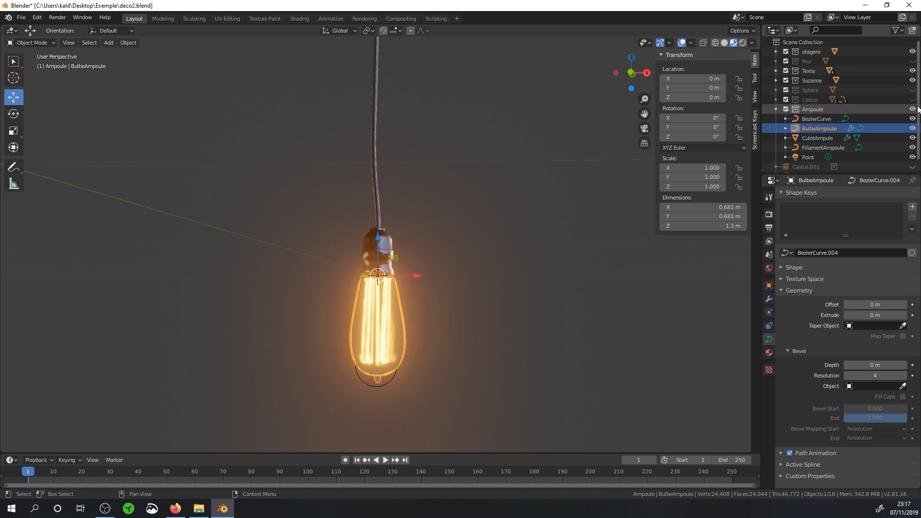
left_click(913, 89)
left_click(913, 99)
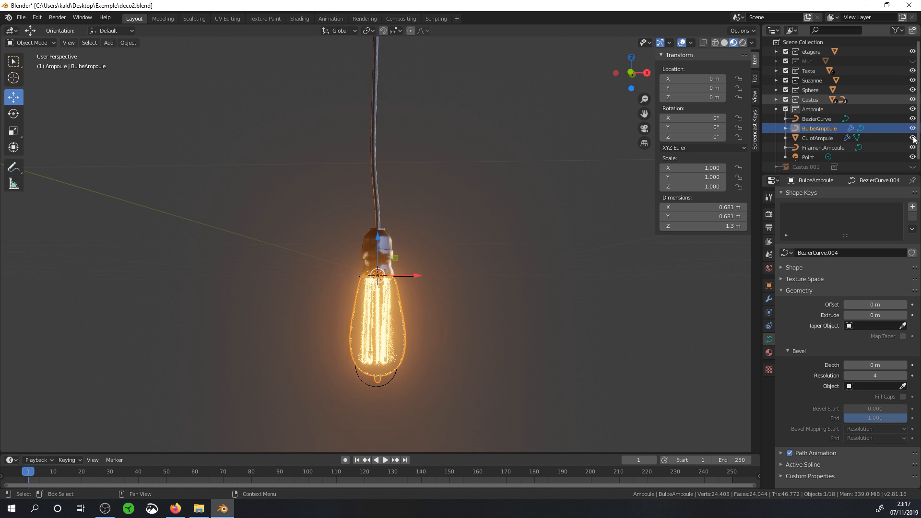
left_click(912, 61)
middle_click_drag(450, 229, 373, 255)
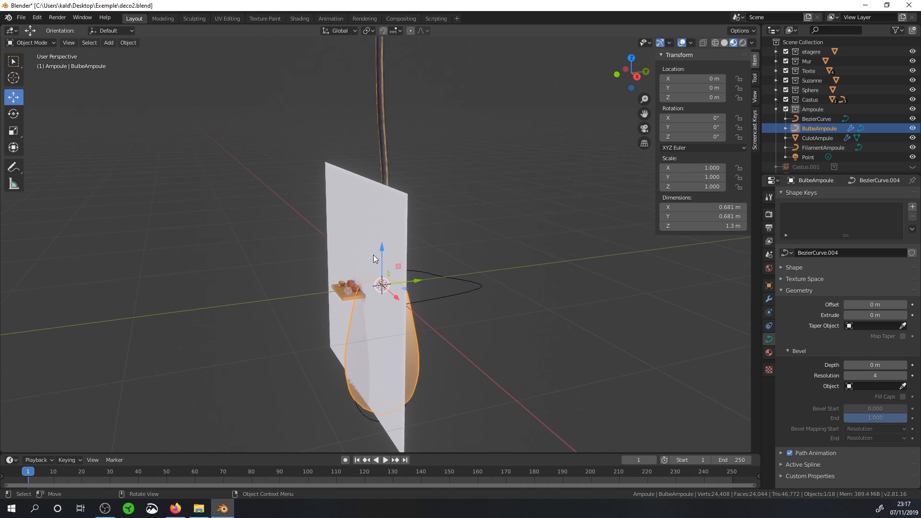
Select all objects of the Ampoule collection.
left_click(815, 109)
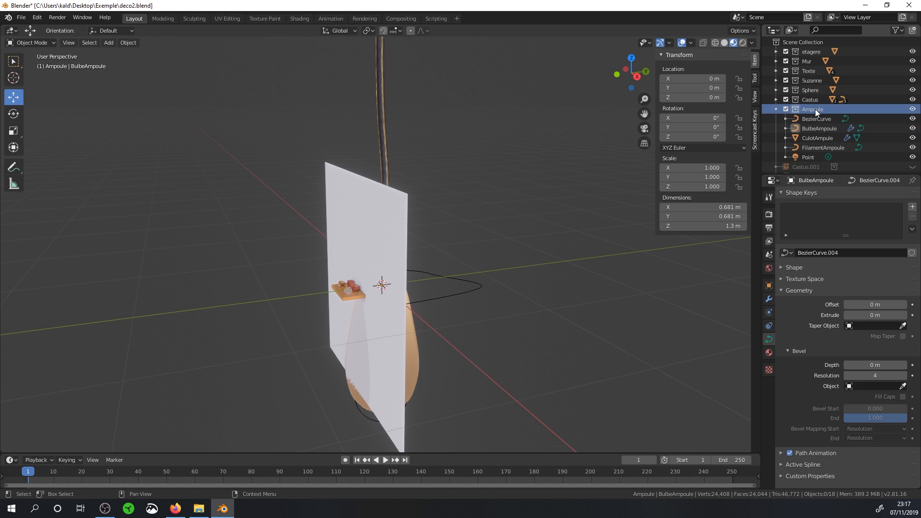
right_click(816, 108)
left_click(815, 111)
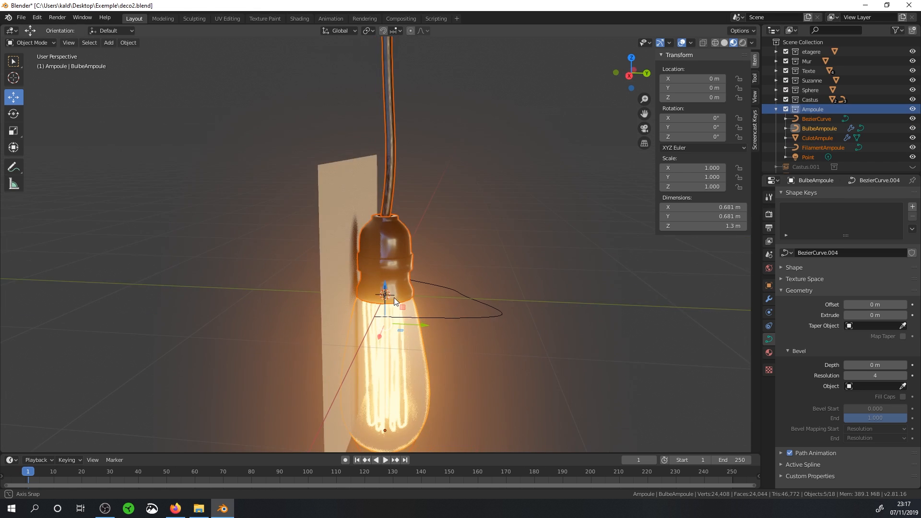
Try moving the selected light bulb objects 0.48 m along the global Y axis.
left_click_drag(411, 321, 484, 328)
middle_click_drag(384, 313, 399, 342)
scroll(424, 313, "up", 5)
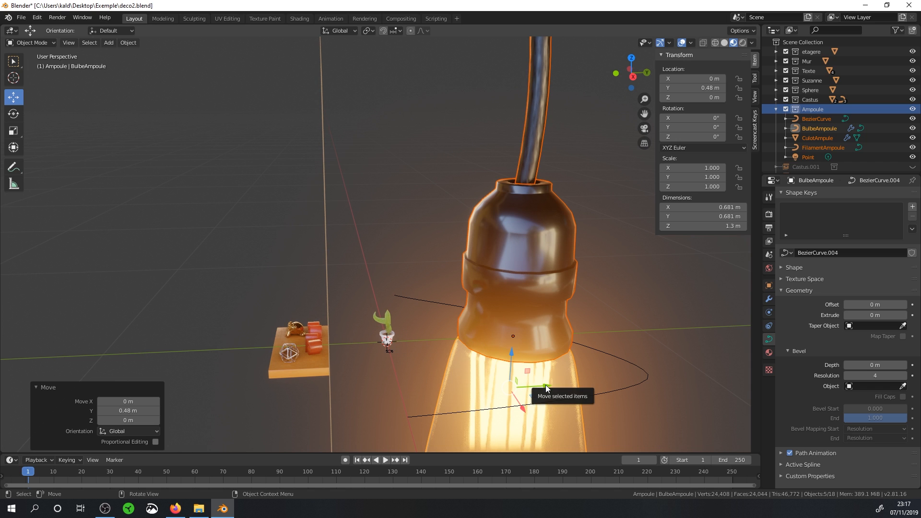
key("ctrl+z")
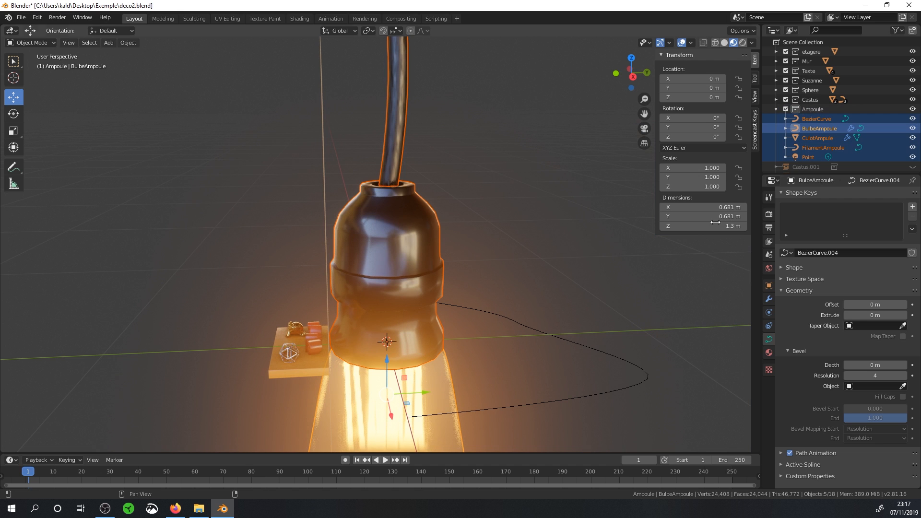
Try scaling the light bulb objects to about 0.04 and raising them 0.0731 m along Z.
mouse_move(538, 330)
middle_mouse_down()
mouse_move(550, 340)
mouse_move(534, 335)
middle_mouse_up()
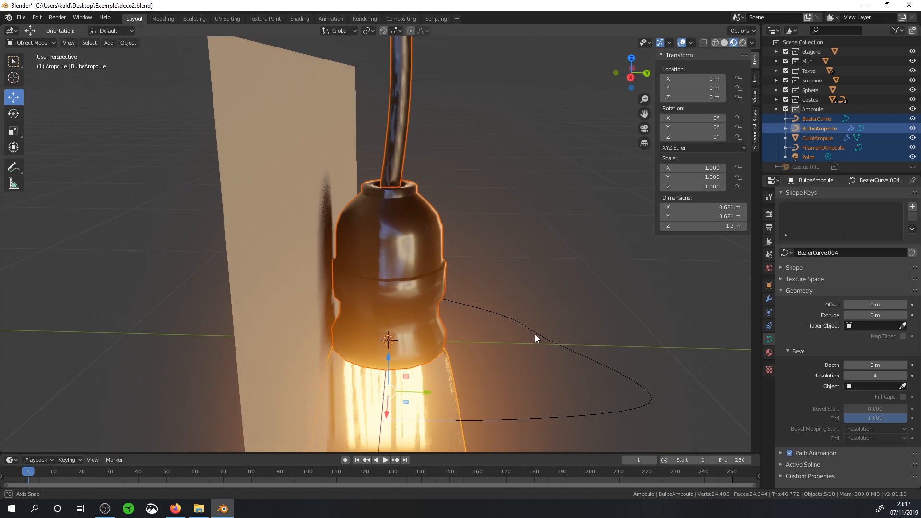
key("s")
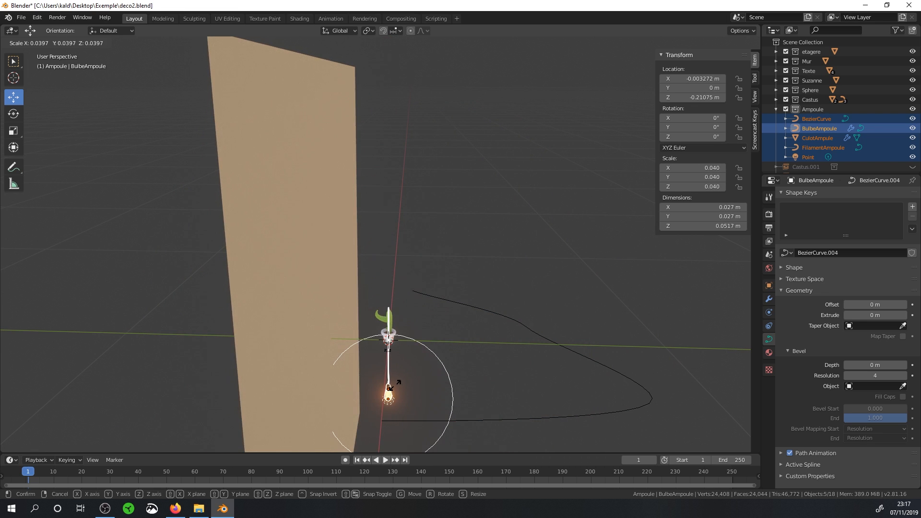
left_click(393, 385)
left_click_drag(390, 360, 392, 344)
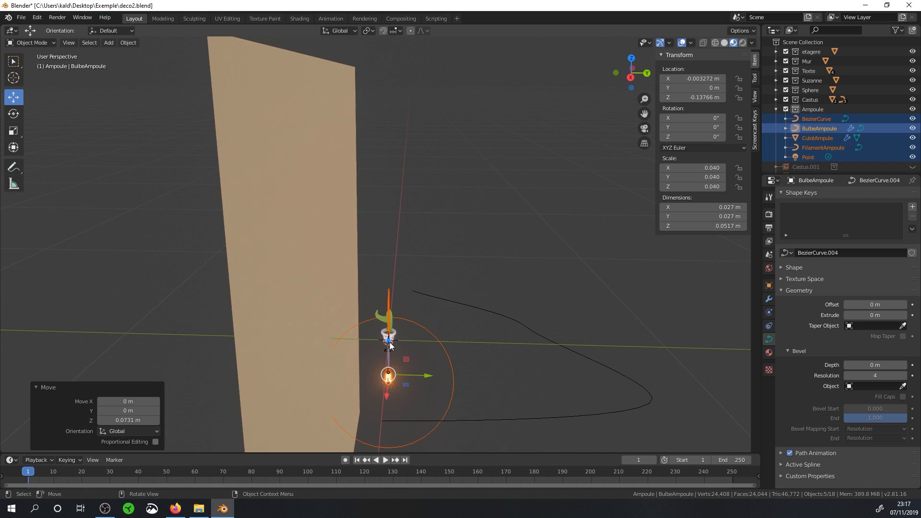
key("ctrl+z")
middle_click_drag(421, 348, 452, 240)
scroll(451, 243, "up", 1)
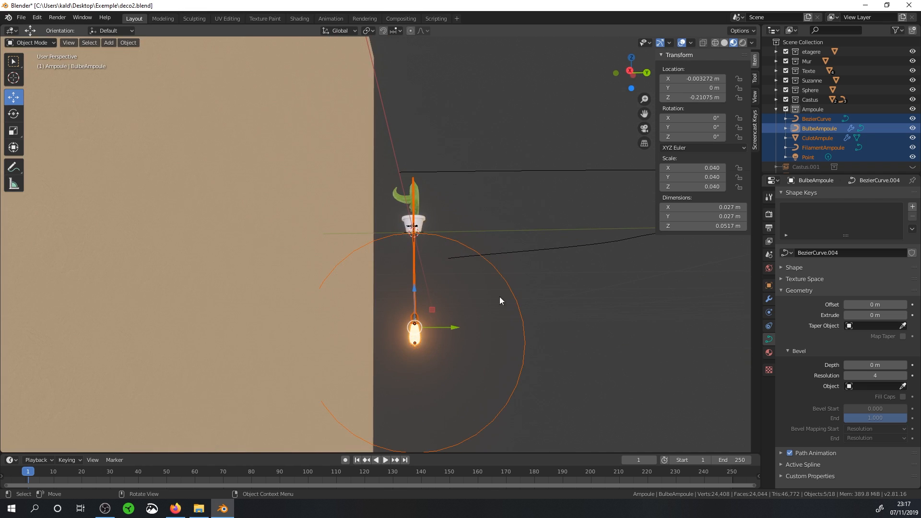
Scale all the light bulb objects down to about 0.12 to suit the shelf decorations.
key("s")
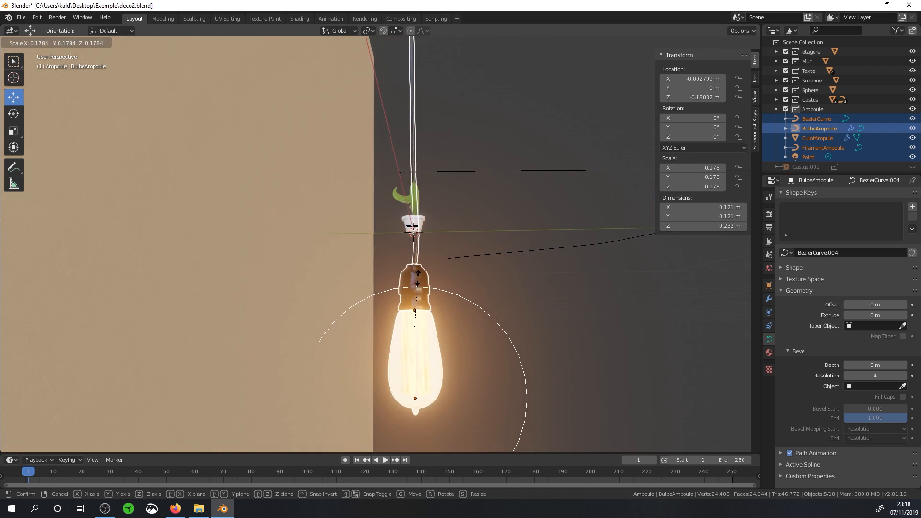
left_click(417, 279)
key("s")
left_click(575, 283)
middle_click_drag(575, 283, 593, 298)
key("s")
left_click(570, 294)
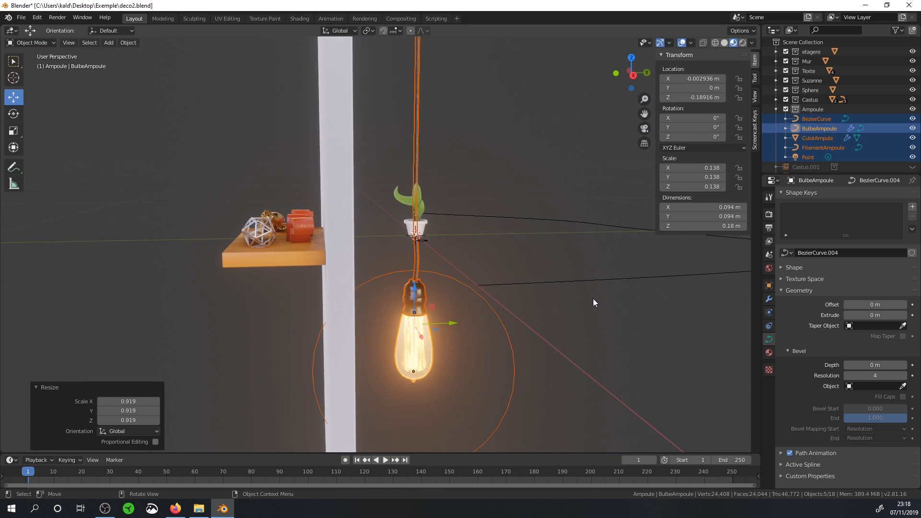
key("s")
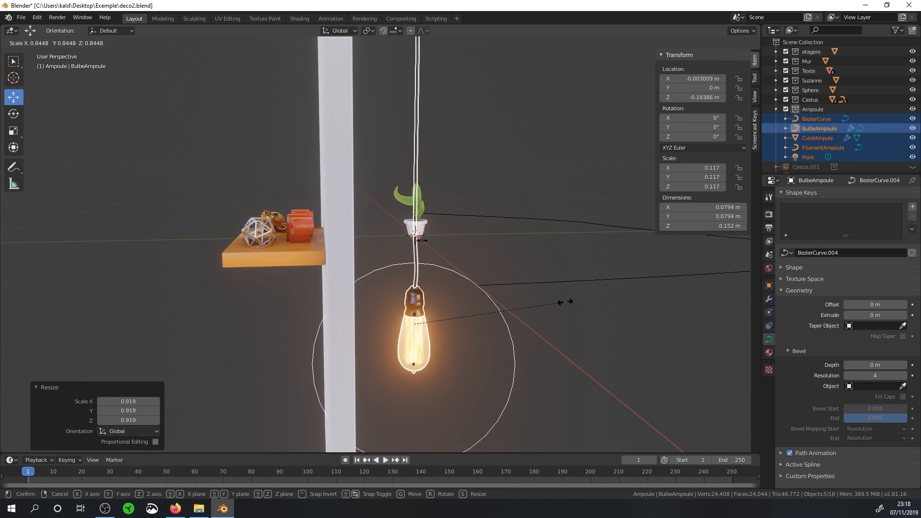
left_click(567, 300)
Collapse the Ampoule collection in the outliner and show the Castus.001 instance on the shelf.
mouse_move(499, 287)
middle_mouse_down()
mouse_move(568, 287)
mouse_move(464, 287)
mouse_move(487, 287)
mouse_move(464, 303)
mouse_move(509, 304)
mouse_move(465, 285)
mouse_move(488, 283)
middle_mouse_up()
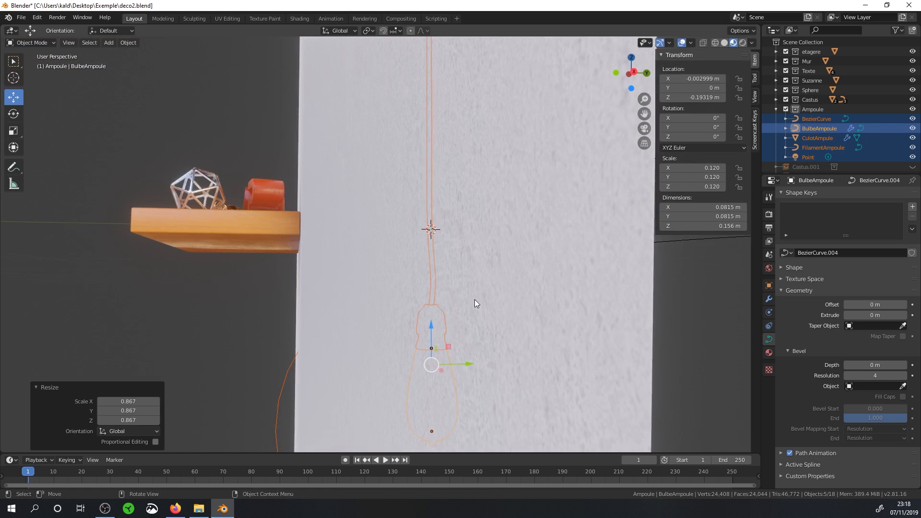
scroll(470, 308, "down", 1)
middle_click_drag(474, 309, 517, 320)
middle_click_drag(335, 269, 383, 255)
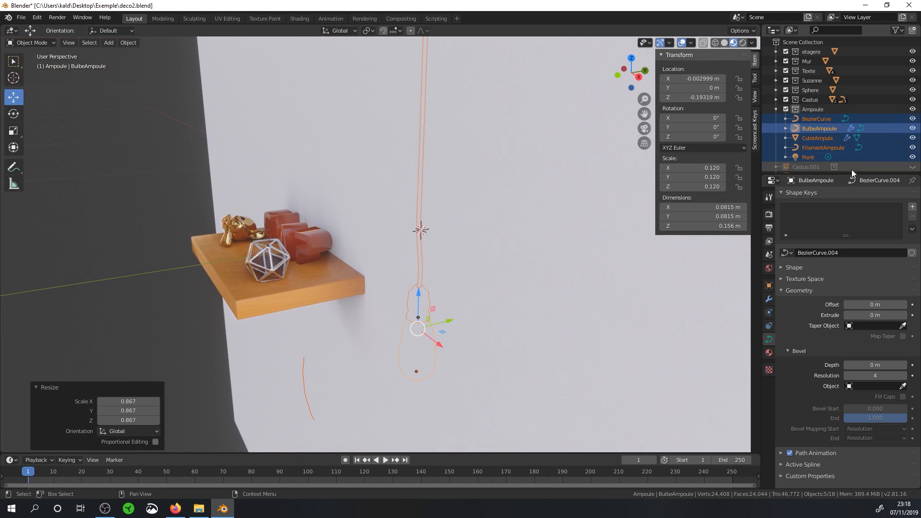
left_click(775, 109)
left_click(913, 119)
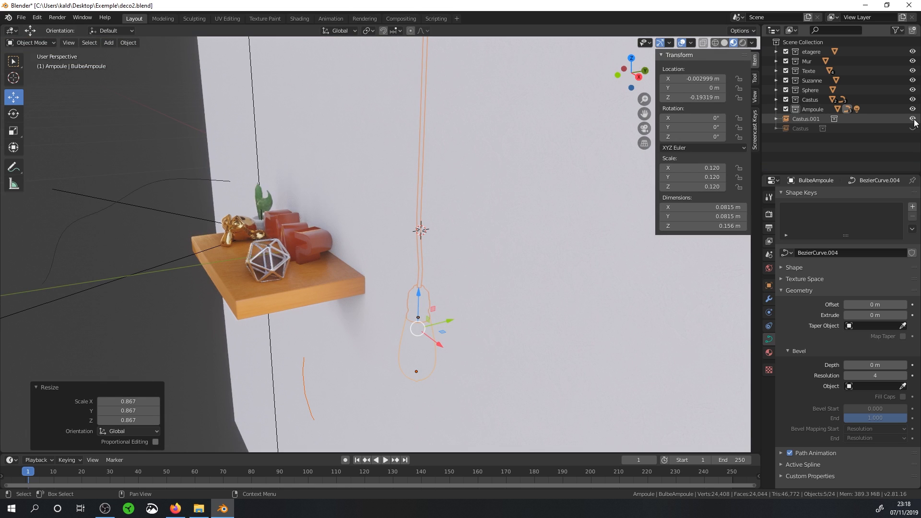
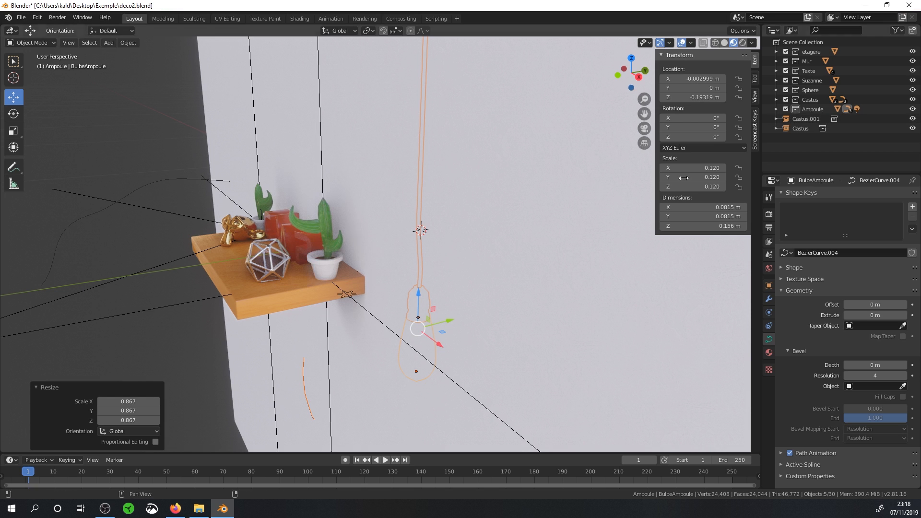
Save the current scene file.
left_click(21, 19)
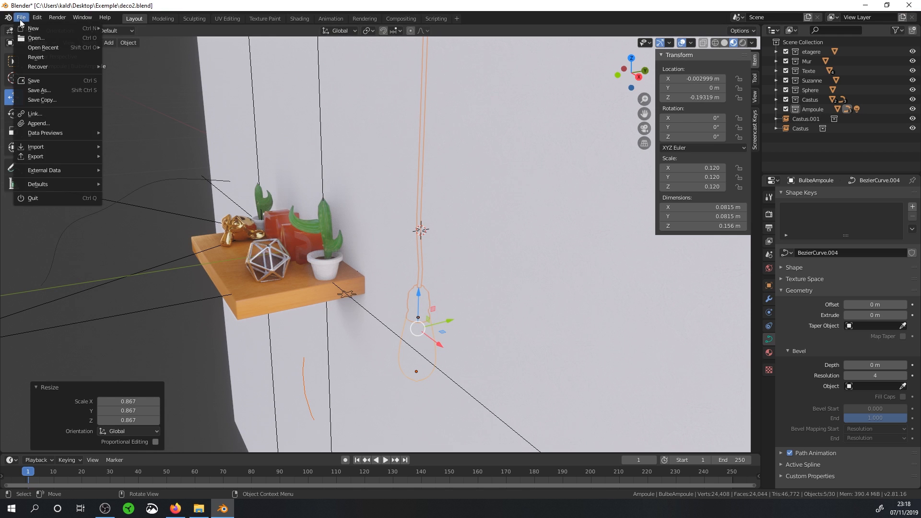
left_click(47, 84)
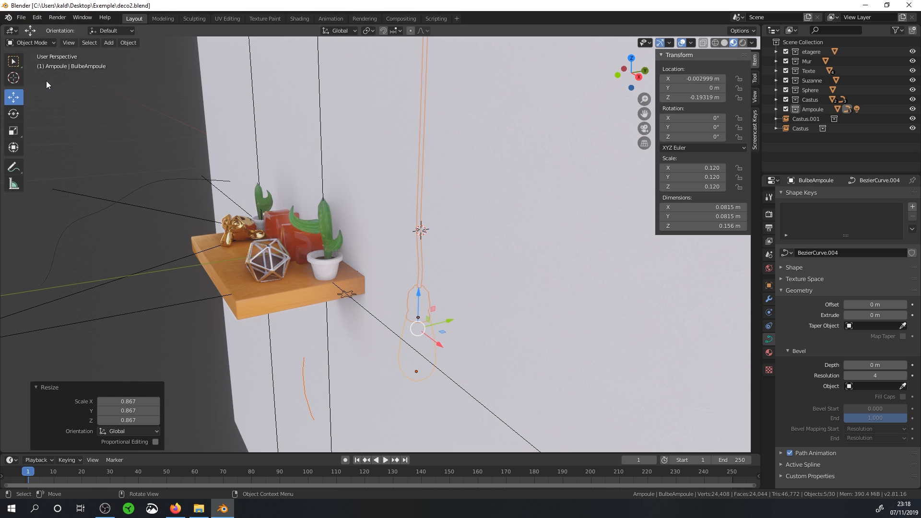
left_click(19, 20)
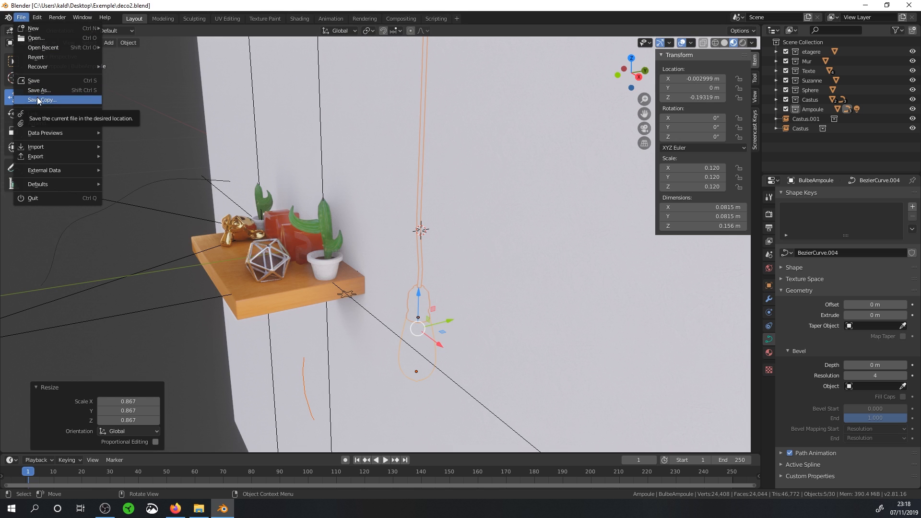
mouse_move(45, 68)
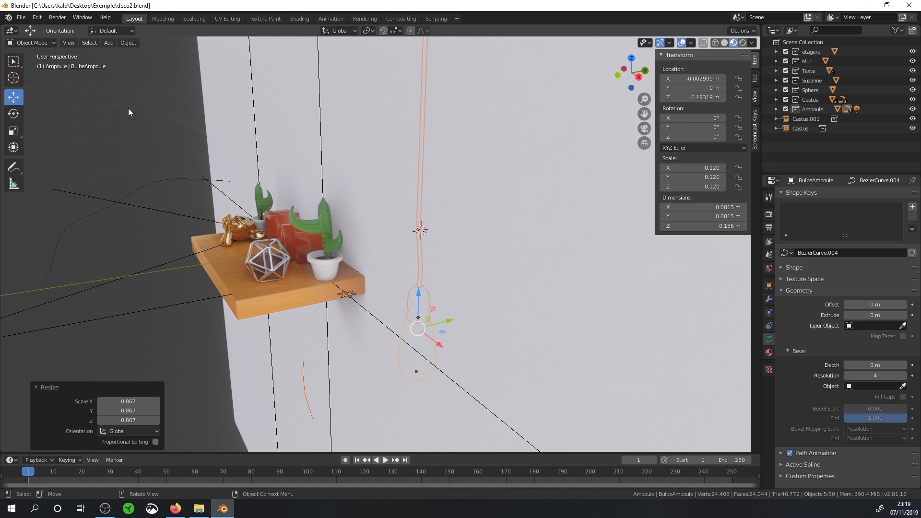
Add an instance of the Ampoule collection and move it about -0.433 m along the global Y axis.
left_click(108, 43)
mouse_move(126, 224)
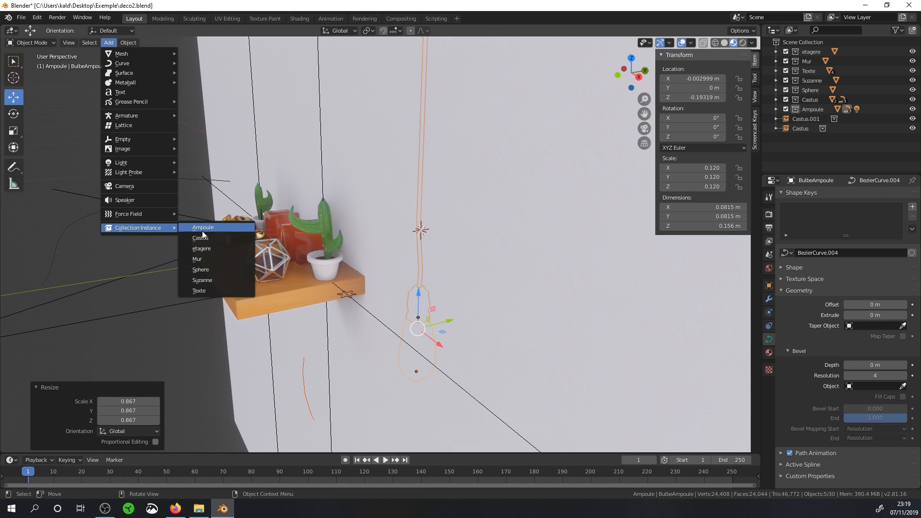
left_click(202, 228)
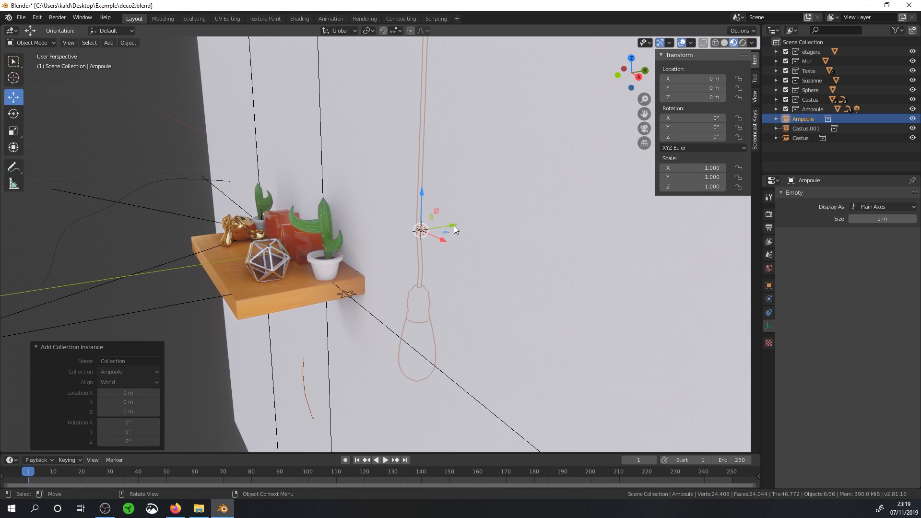
left_click_drag(452, 224, 223, 240)
middle_click_drag(223, 241, 356, 290)
scroll(357, 290, "down", 2)
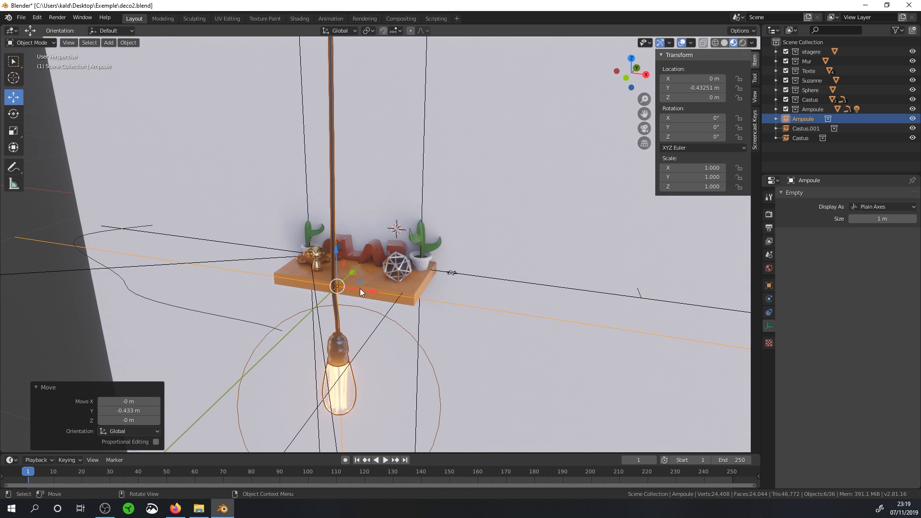
Place the bulb instance beside the golden Suzanne end of the shelf, at about X -0.285, Y -0.476, Z 0.285 m.
left_click_drag(360, 292, 225, 140)
middle_click_drag(469, 154, 315, 211)
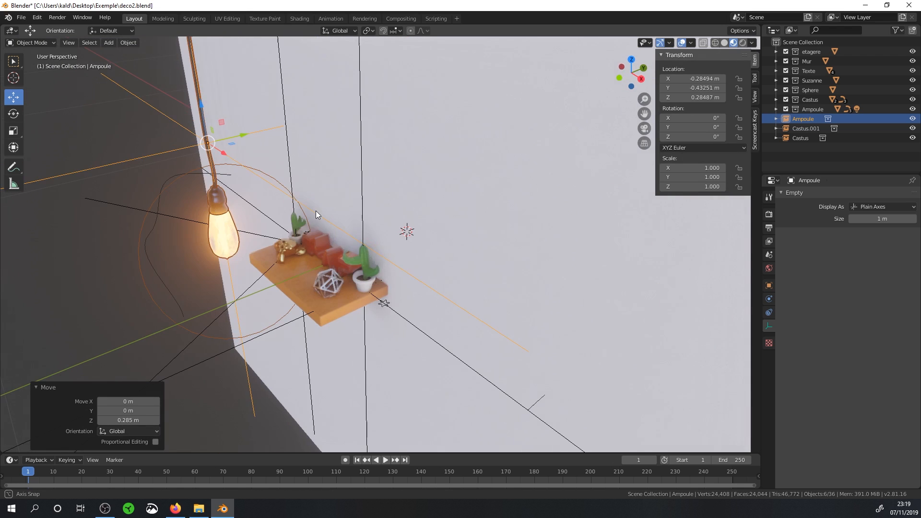
left_click_drag(235, 136, 226, 143)
middle_click_drag(226, 143, 335, 253)
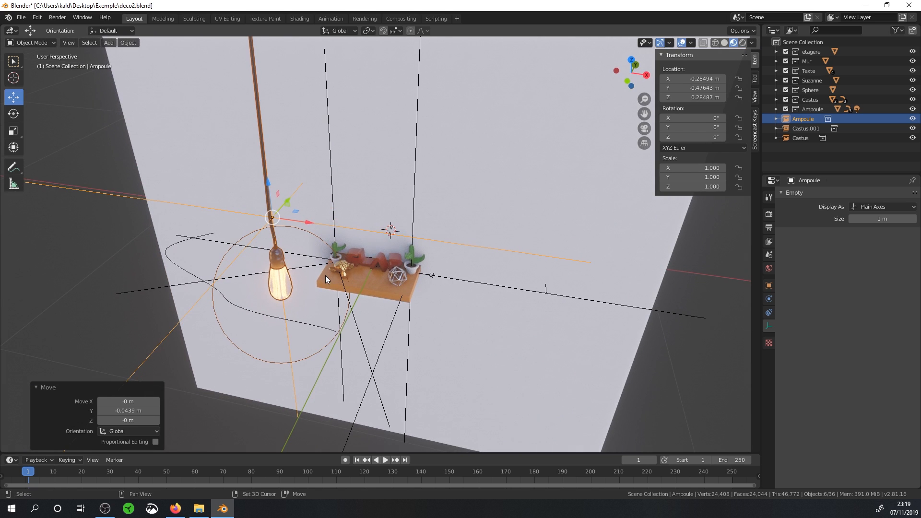
Duplicate the bulb instance to the other side of the shelf and shift the copy about -0.151 m along Y.
key("shift+d")
left_click(517, 332)
middle_click_drag(517, 332, 476, 309)
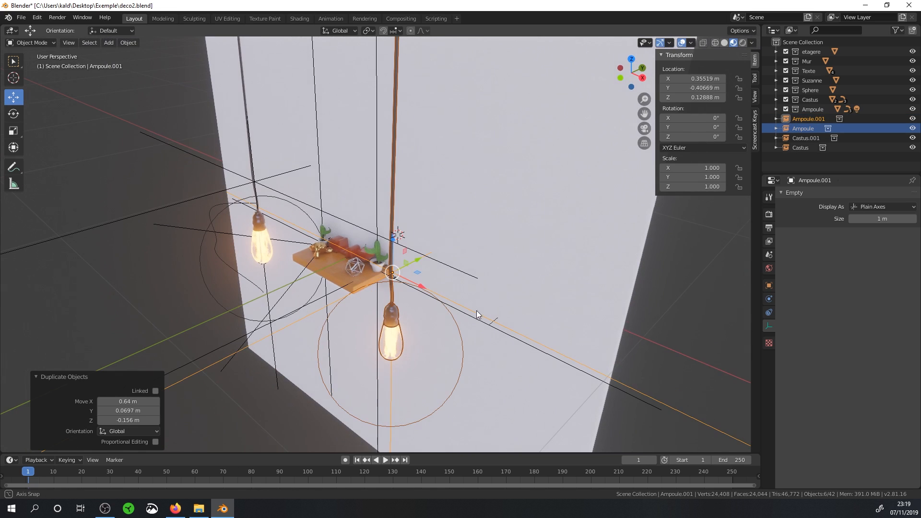
left_click_drag(411, 261, 376, 279)
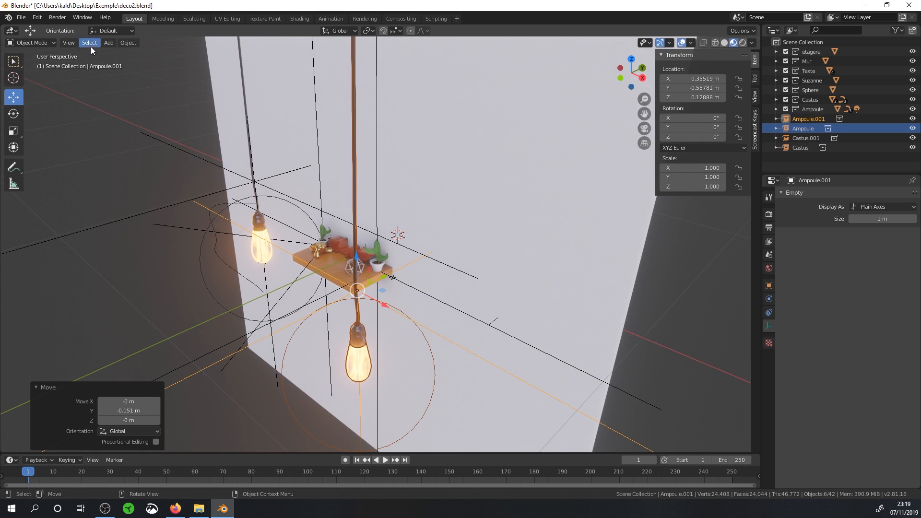
Add another Ampoule collection instance and move it about -0.584 m along Y and 0.586 m up along Z.
left_click(109, 43)
mouse_move(175, 230)
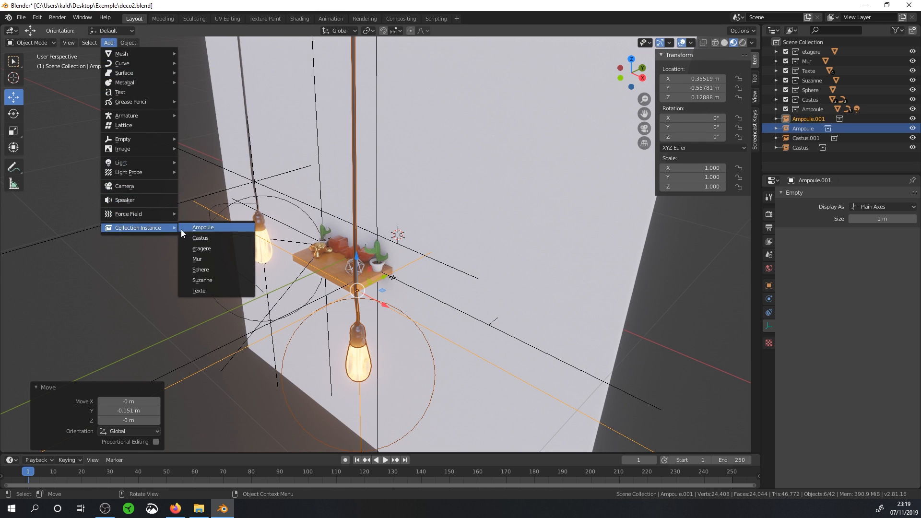
left_click(209, 228)
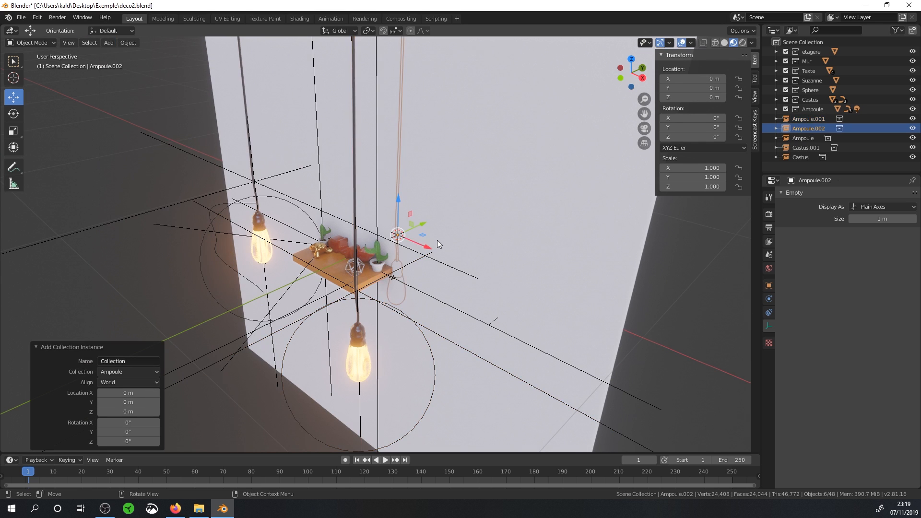
left_click_drag(426, 224, 319, 269)
middle_click_drag(326, 254, 366, 226)
left_click_drag(343, 230, 343, 36)
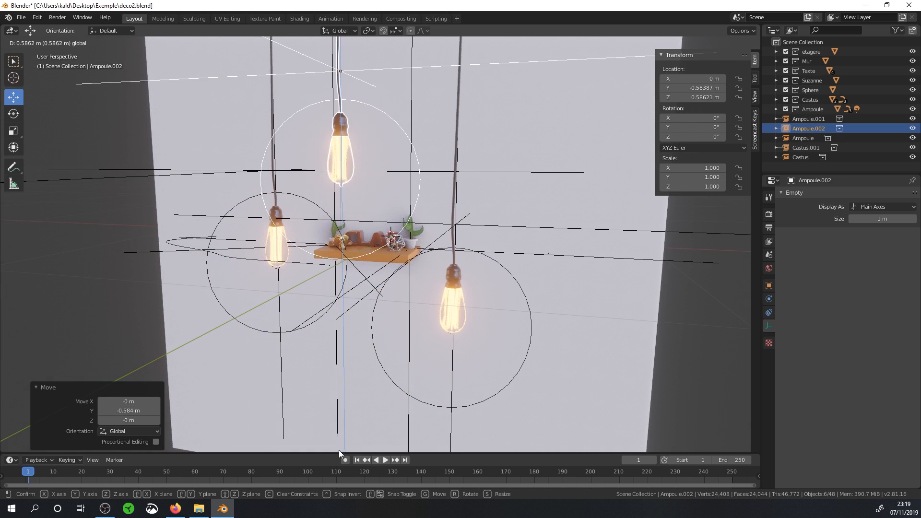
Duplicate the upper bulb instance, offsetting the copy about 0.231 m in X, 0.0401 m in Y and -0.0244 m in Z.
scroll(377, 299, "down", 4)
mouse_move(386, 233)
middle_mouse_down()
mouse_move(412, 267)
mouse_move(392, 242)
middle_mouse_up()
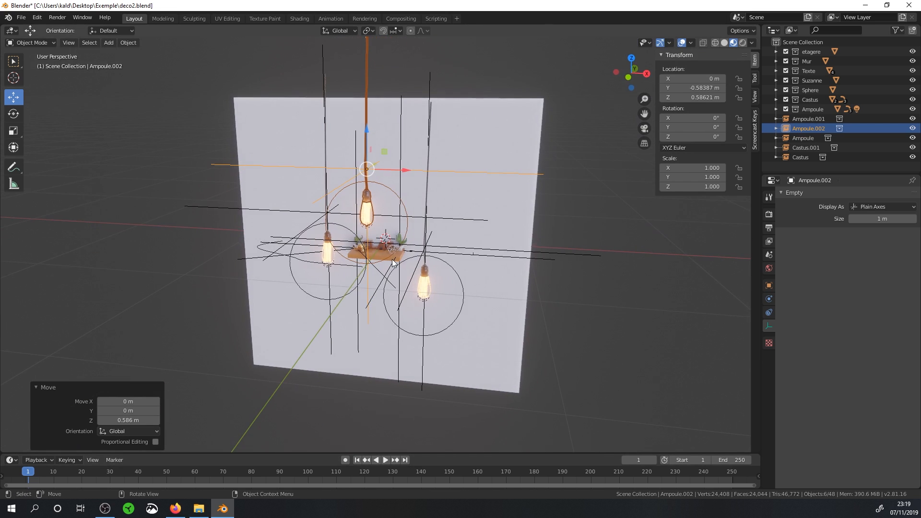
key("shift+d")
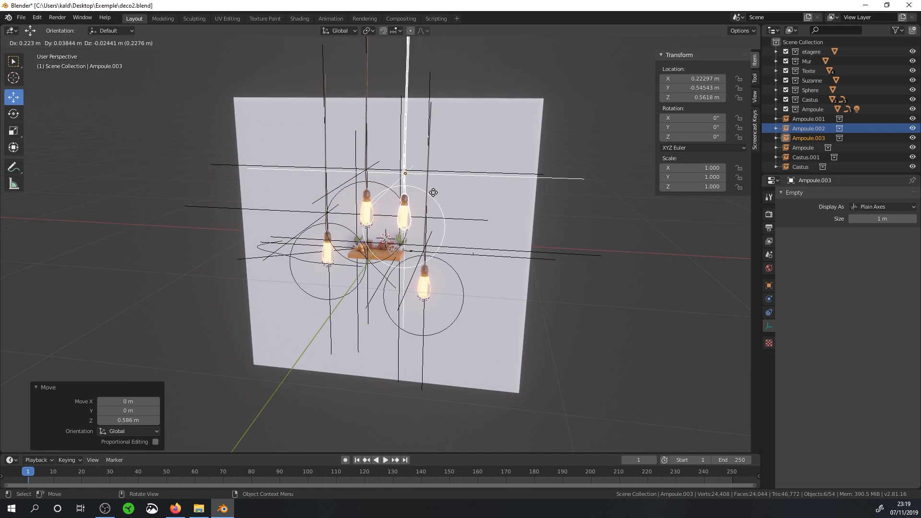
left_click(422, 224)
scroll(421, 224, "up", 5)
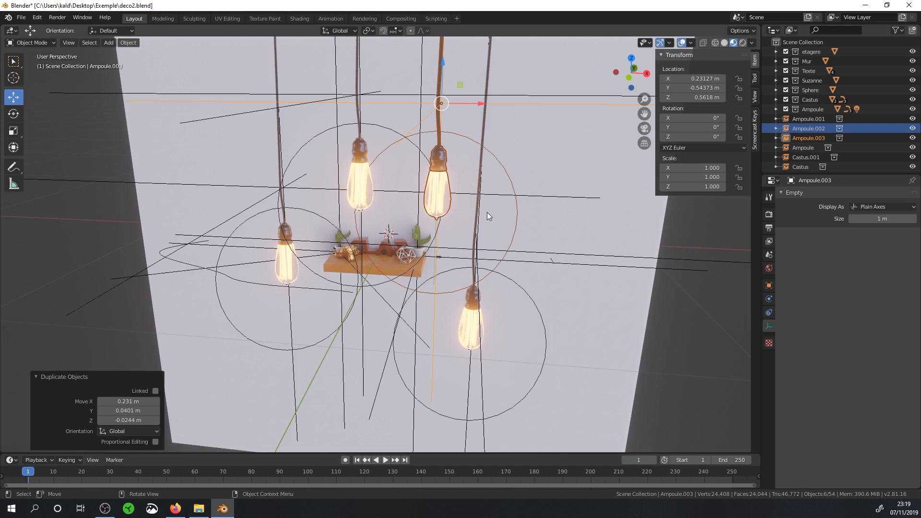
Switch the viewport to Rendered shading to preview the hanging bulbs lighting the shelf.
scroll(503, 207, "up", 3)
mouse_move(432, 264)
middle_mouse_down()
mouse_move(451, 243)
mouse_move(435, 275)
middle_mouse_up()
scroll(446, 257, "down", 2)
scroll(422, 281, "up", 2)
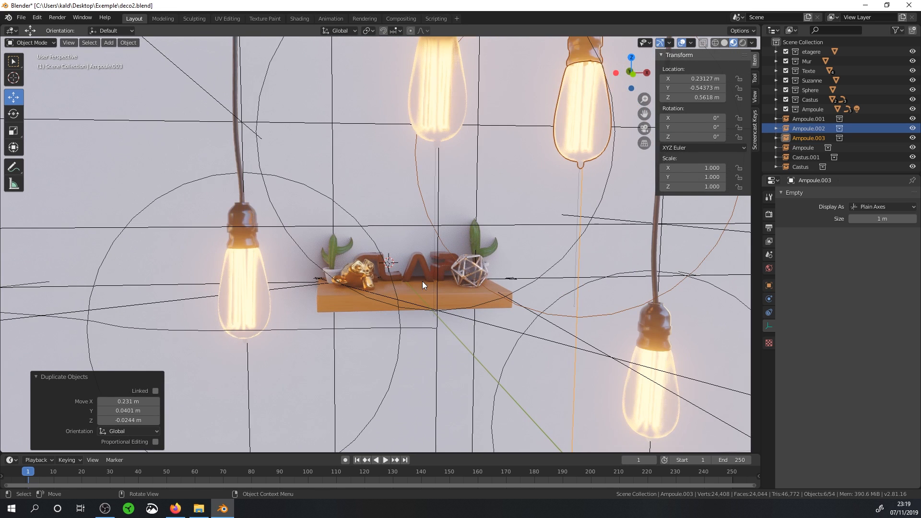
left_click(741, 42)
middle_click_drag(611, 160, 485, 189)
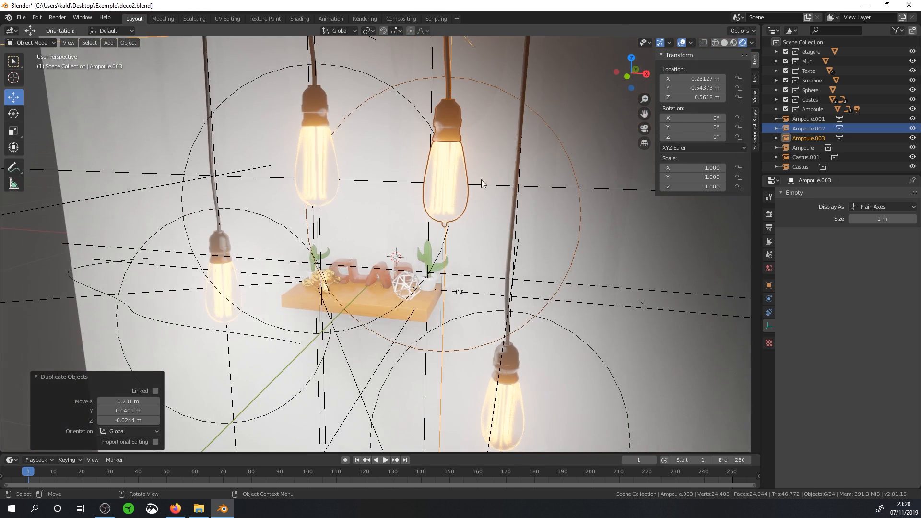
Delete three of the hanging bulb instances, keeping only the one beside the golden Suzanne end of the shelf.
left_click(446, 156)
key("Delete")
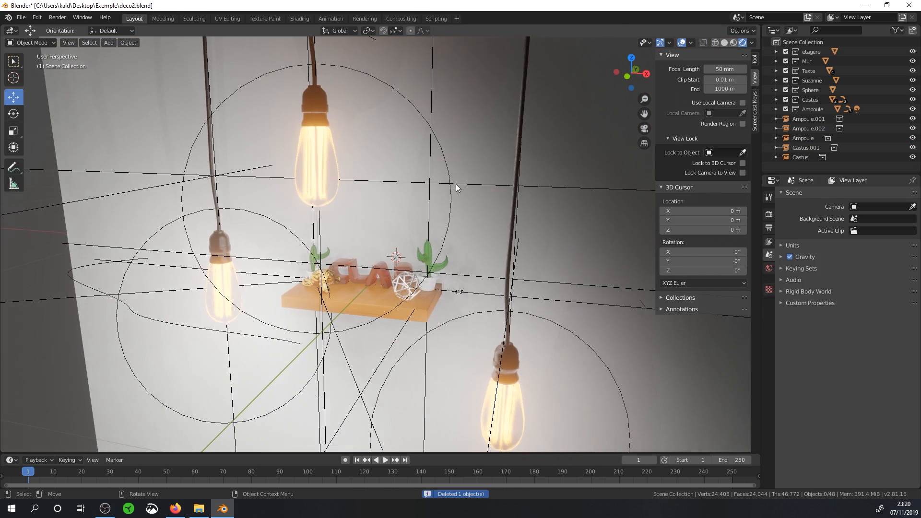
left_click(517, 379)
key("Delete")
left_click(304, 155)
key("Delete")
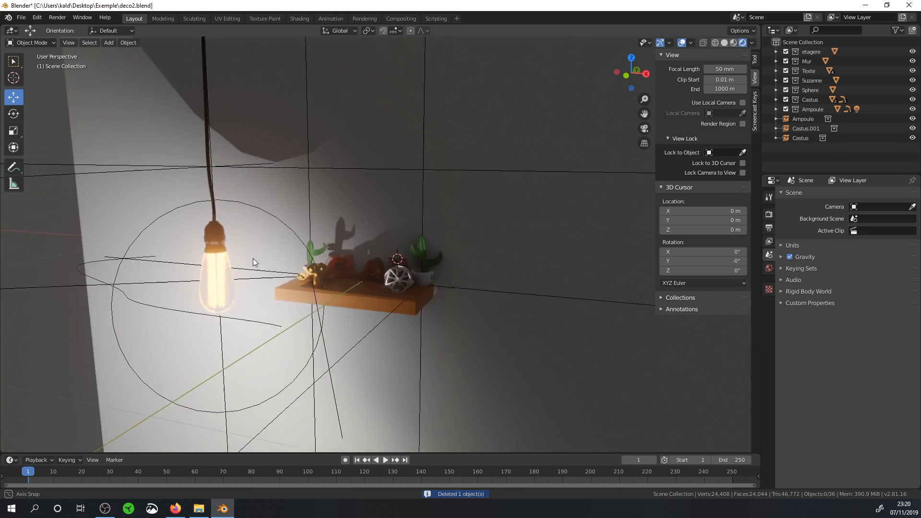
Select the Point light in the Ampoule collection and set its power to 3.6 W and radius to 0.15 m.
scroll(237, 279, "up", 3)
scroll(243, 283, "down", 2)
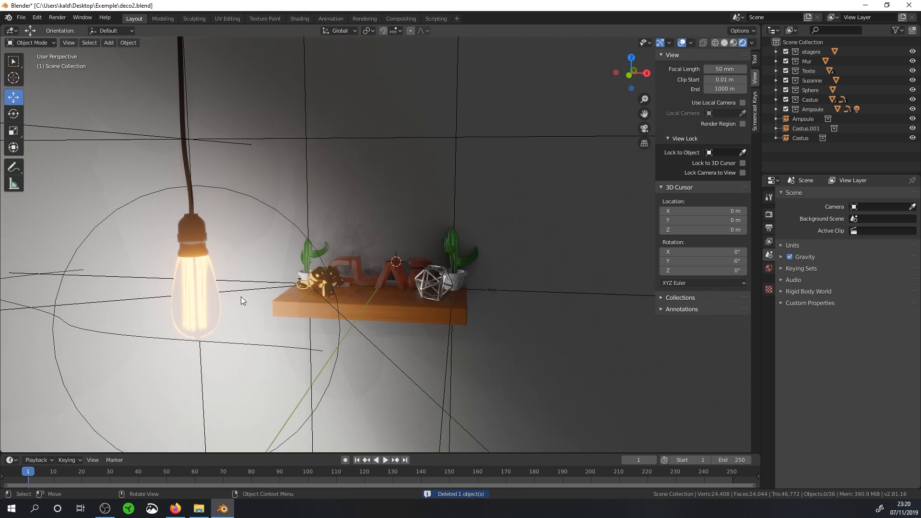
middle_click_drag(317, 288, 368, 288)
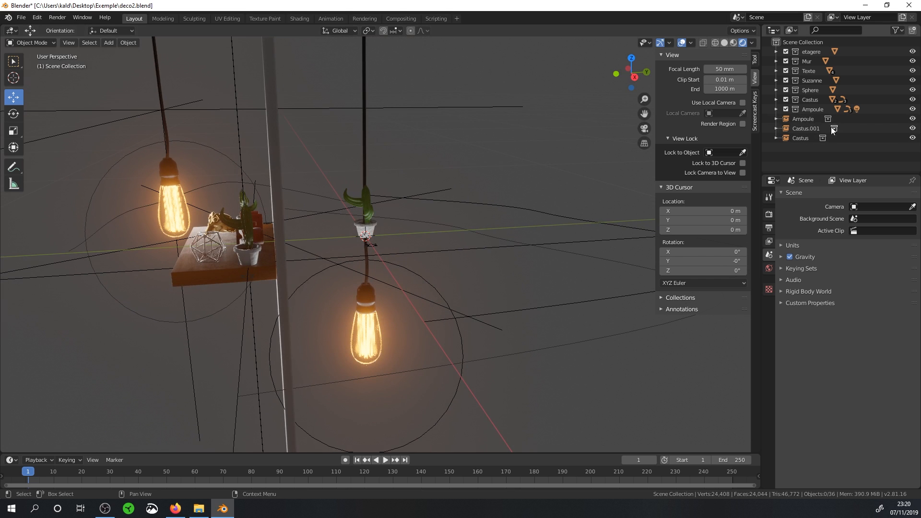
left_click(776, 110)
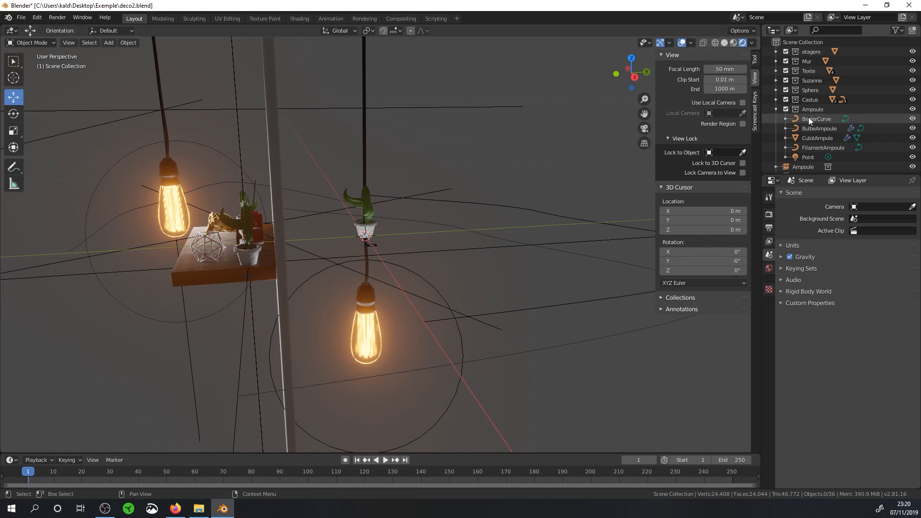
left_click(809, 156)
middle_click_drag(257, 275, 329, 263)
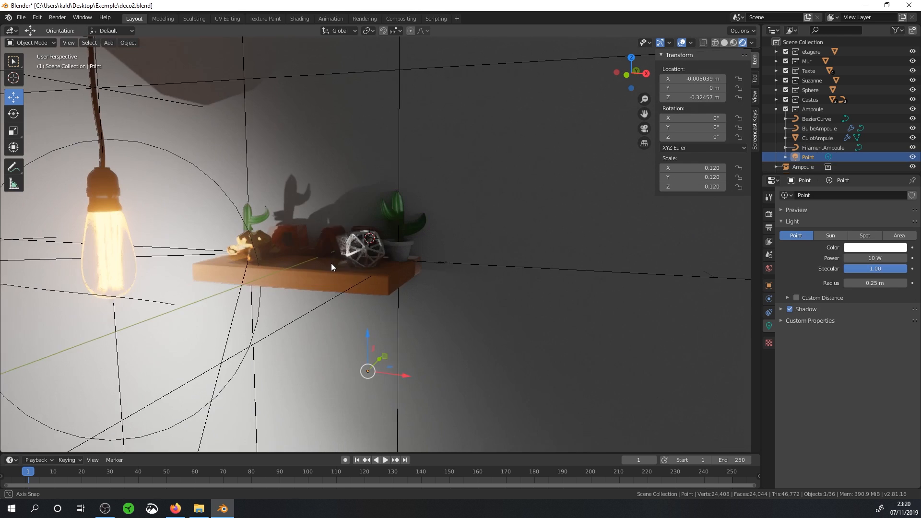
mouse_move(877, 260)
left_mouse_down()
mouse_move(845, 259)
mouse_move(873, 270)
left_mouse_up()
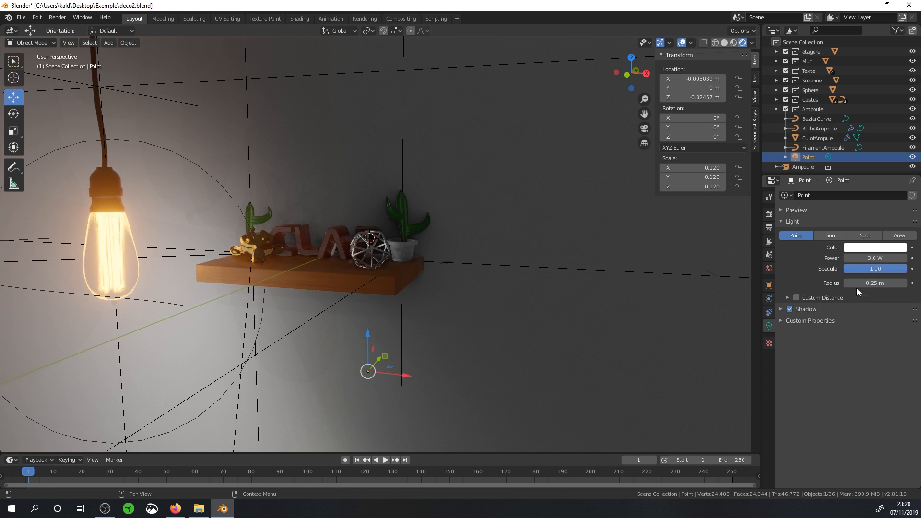
left_click_drag(866, 284, 856, 285)
Tint the Point light a warm peach colour with hue 0.042 and saturation 0.304.
left_click(873, 248)
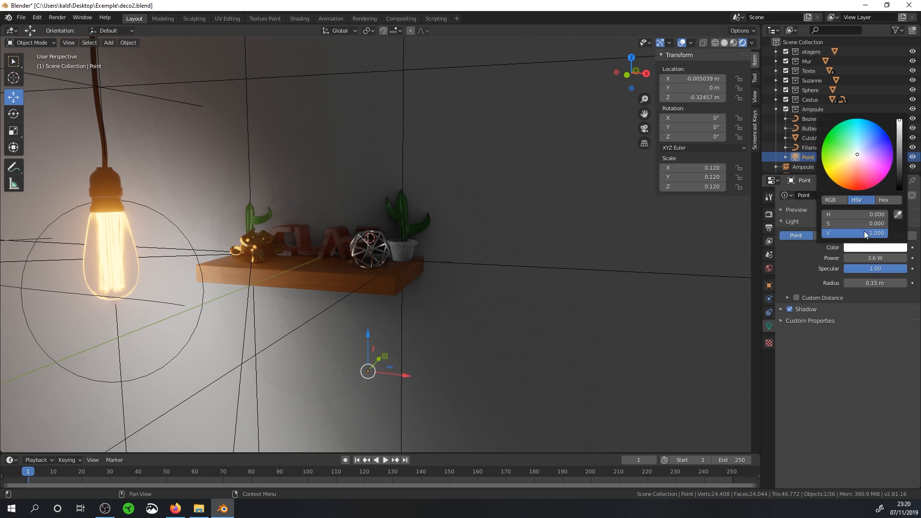
left_click(853, 168)
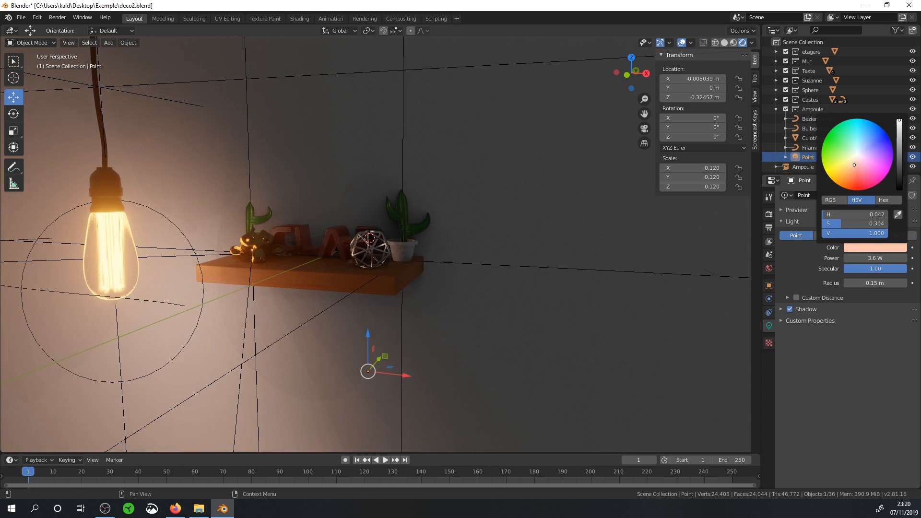
middle_click_drag(462, 222, 362, 248)
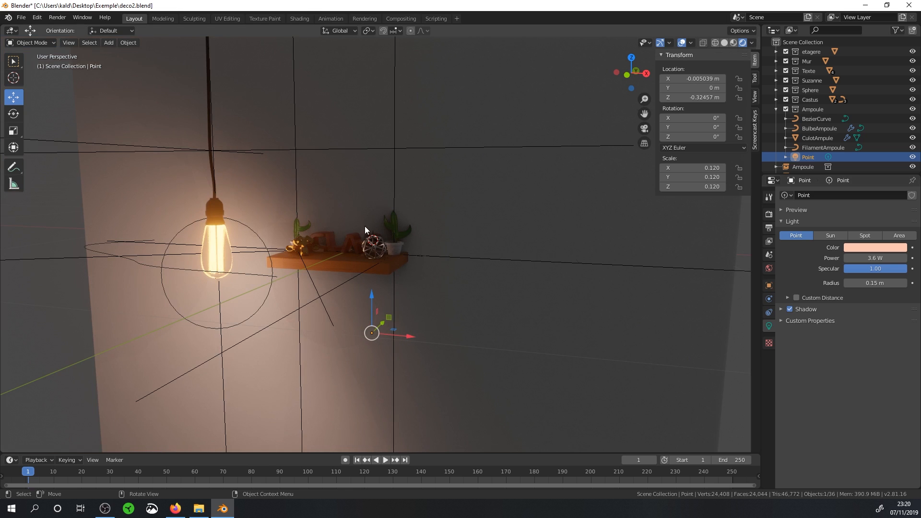
Delete the remaining bulb instance beside the shelf.
left_click(216, 195)
middle_click_drag(217, 195, 225, 244)
key("Delete")
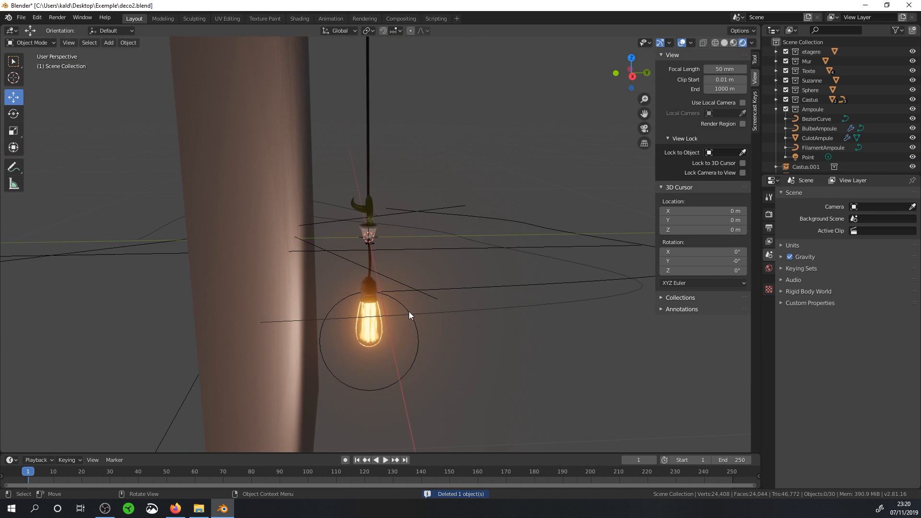
Make the etagere collection the active collection for new objects.
left_click(379, 317)
middle_click_drag(335, 283, 384, 285)
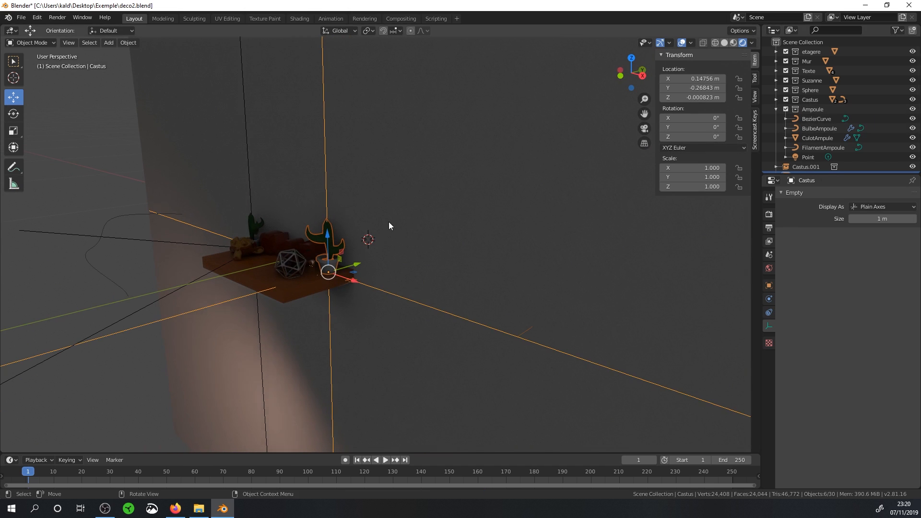
left_click(808, 52)
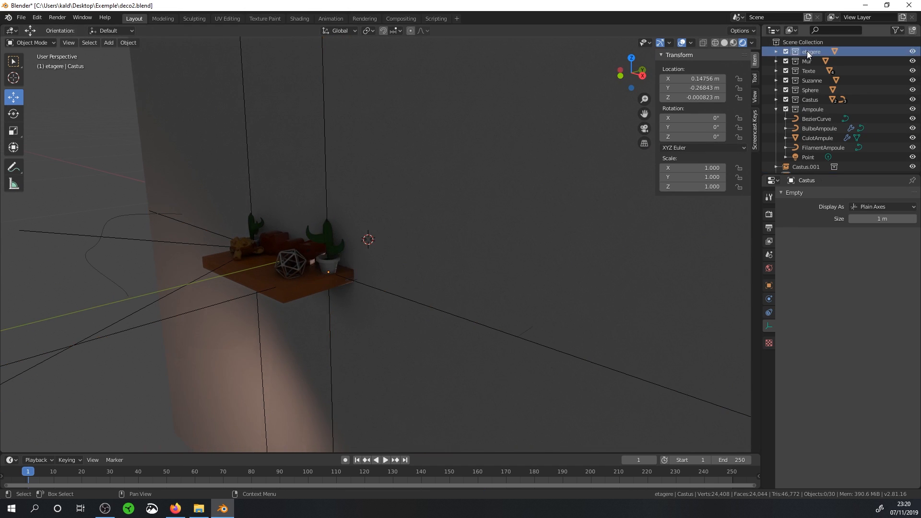
Select the shelf, all its decorations and the wall together, and move them -0.521 m along Y.
left_click(258, 224)
left_click(283, 247)
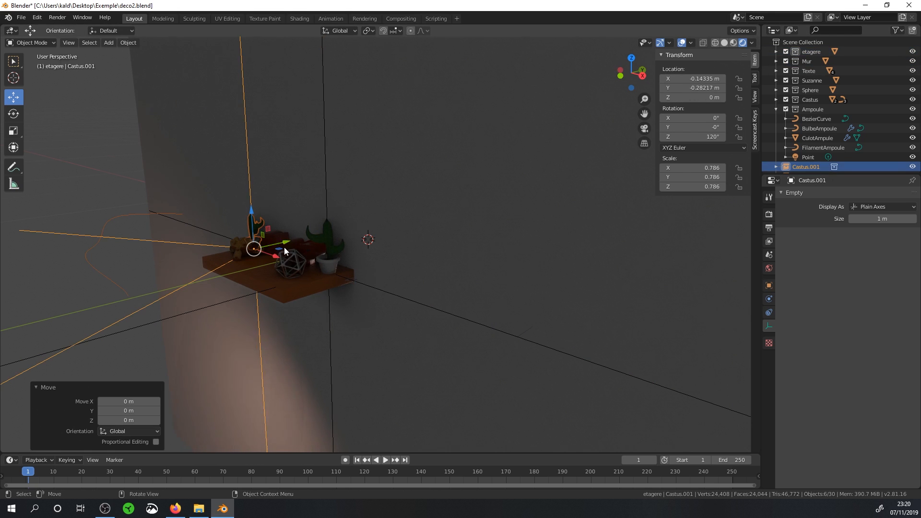
scroll(283, 246, "up", 2)
left_click(281, 264)
left_click(298, 264)
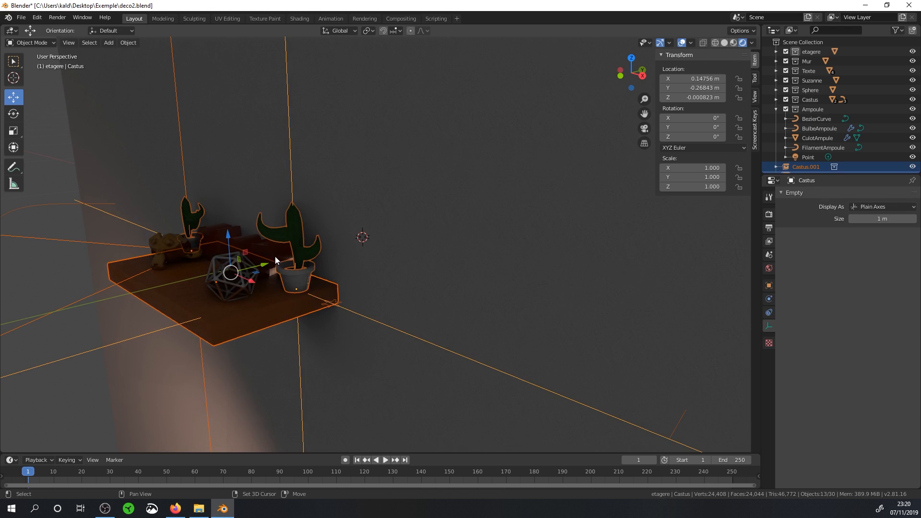
left_click(218, 226)
scroll(218, 225, "up", 5)
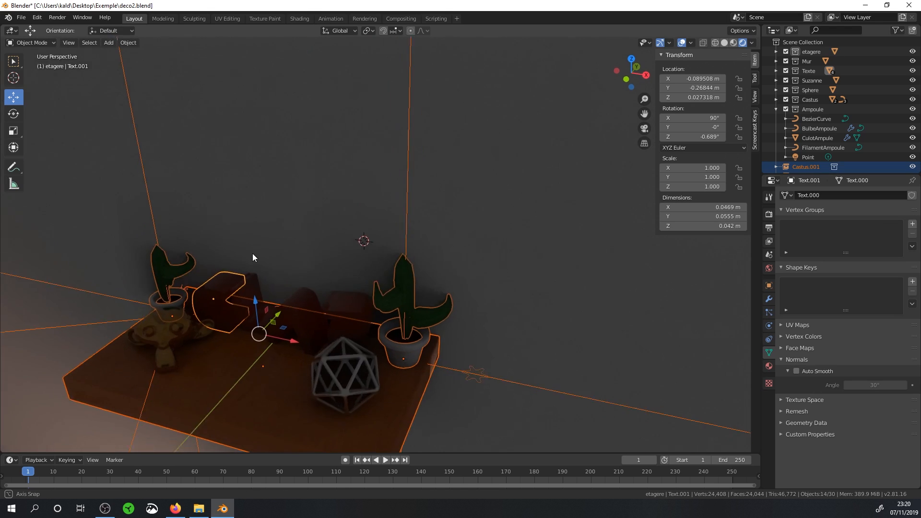
left_click(220, 300, "shift")
left_click(284, 322, "shift")
left_click(350, 330, "shift")
left_click(127, 370, "shift")
scroll(247, 235, "down", 10)
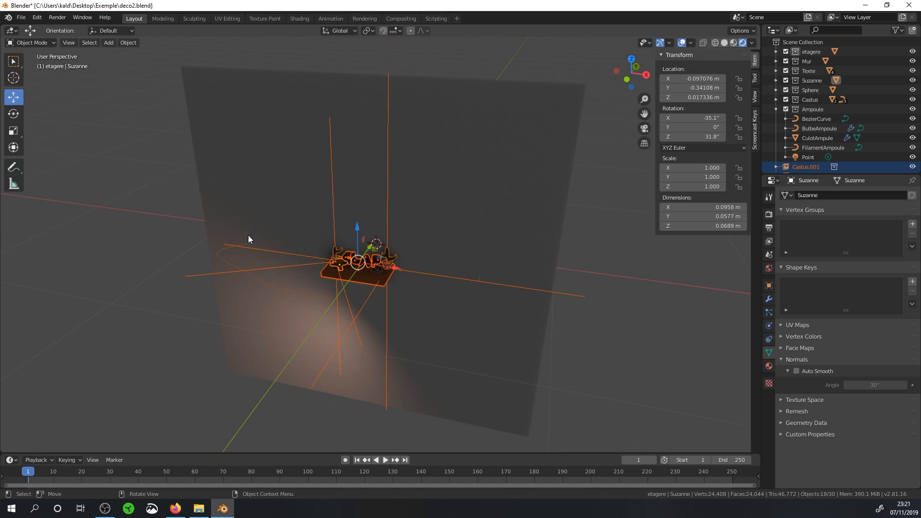
left_click(267, 180, "shift")
middle_click_drag(269, 180, 259, 203)
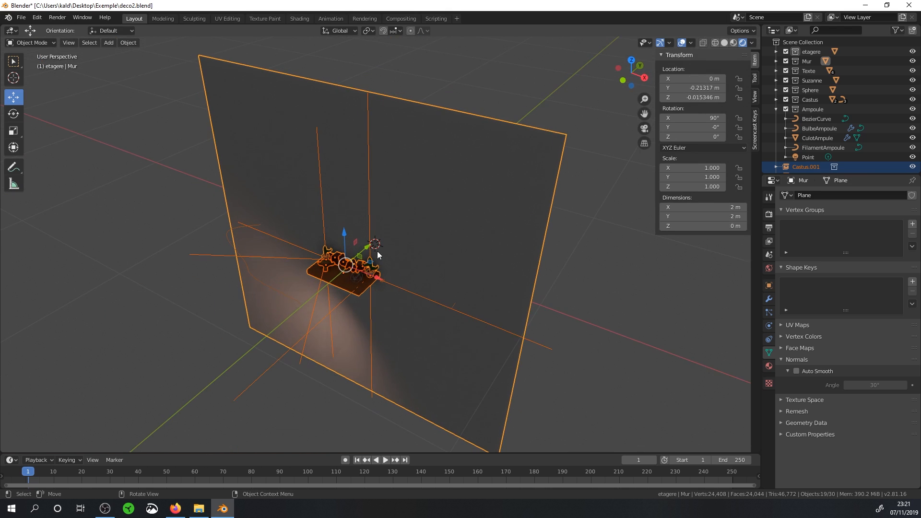
left_click_drag(366, 248, 298, 288)
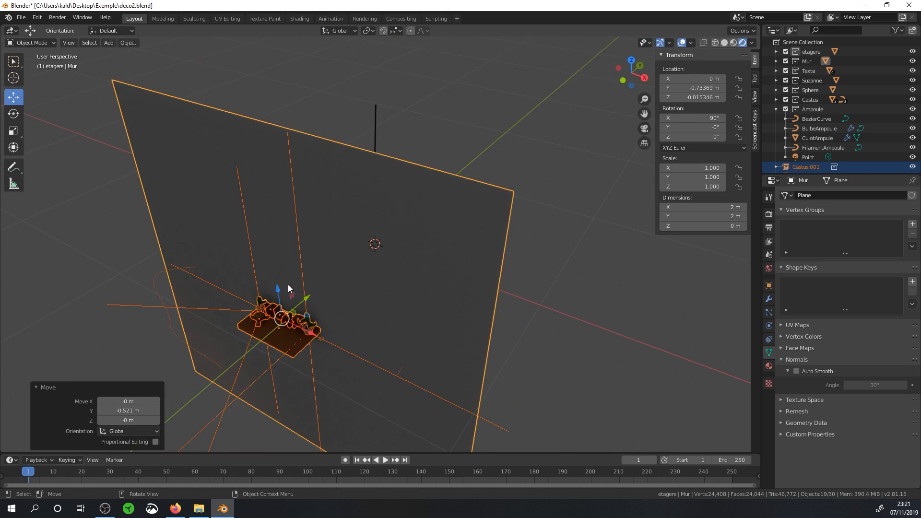
Set the world background colour to black.
middle_click_drag(297, 287, 312, 293)
scroll(313, 294, "up", 6)
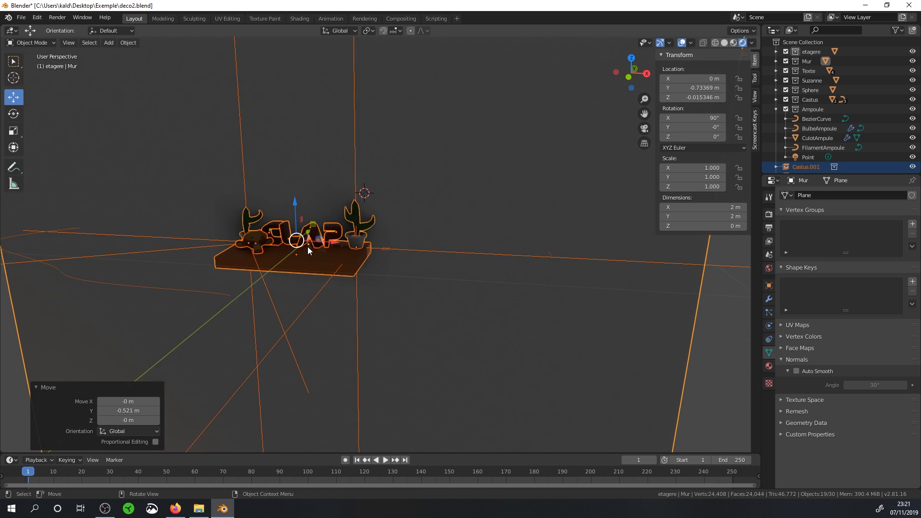
middle_click_drag(355, 265, 369, 243)
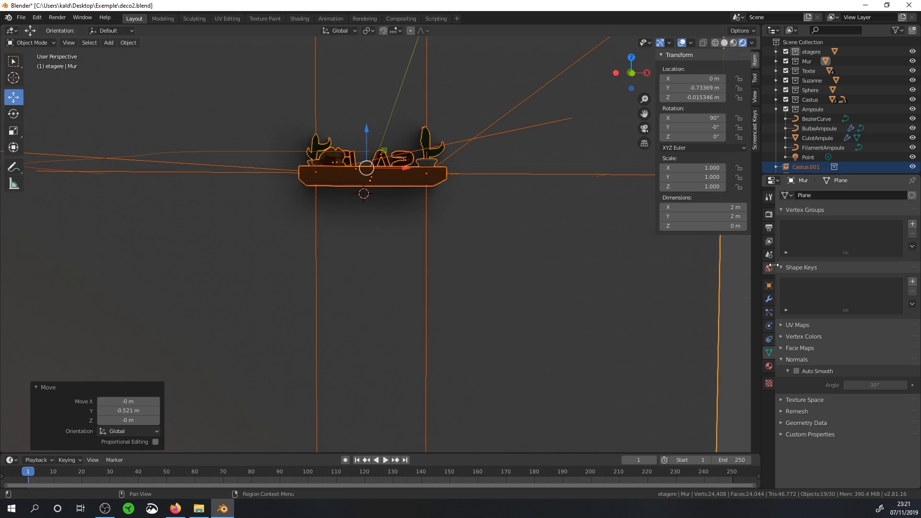
left_click(769, 269)
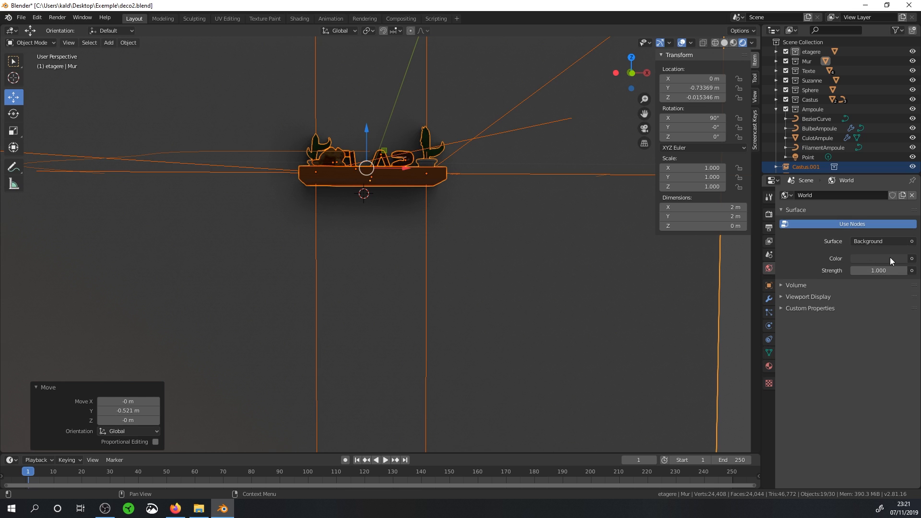
left_click(894, 258)
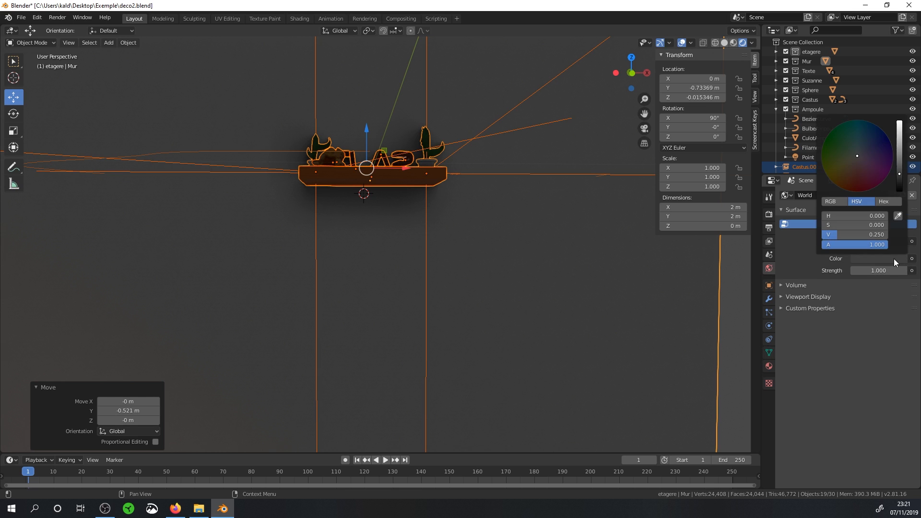
left_click(899, 196)
Add an instance of the Ampoule collection and move it about -1.31 m along X and -0.93 m along Z.
middle_click_drag(436, 191, 346, 236)
key("shift+a")
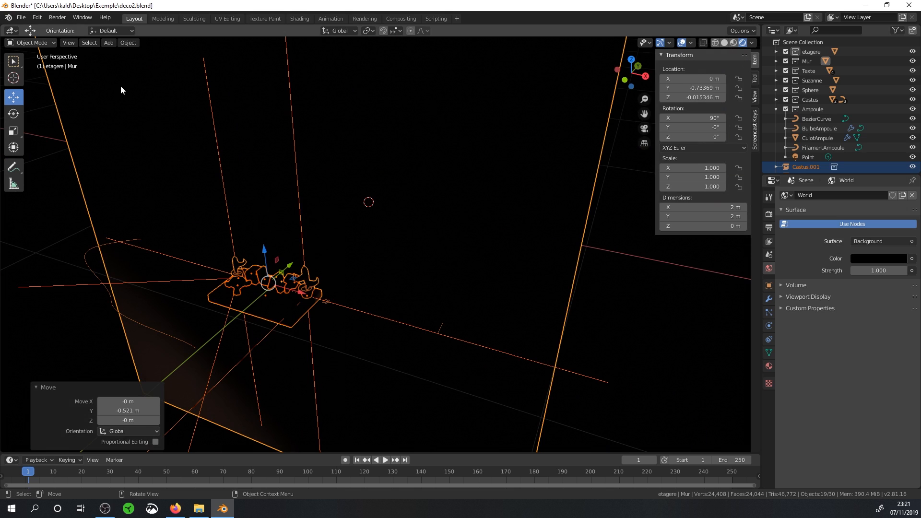
left_click(110, 43)
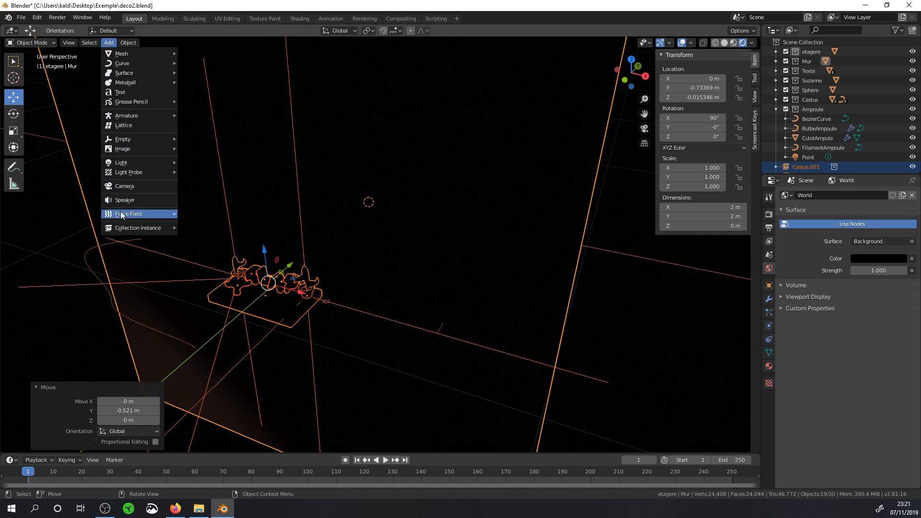
mouse_move(124, 231)
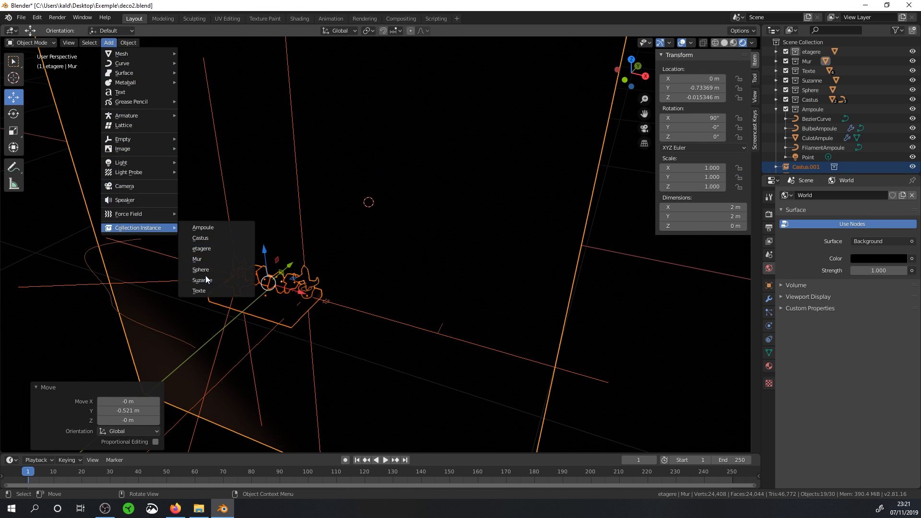
left_click(222, 230)
left_click_drag(385, 193, 218, 282)
middle_click_drag(218, 280, 220, 258)
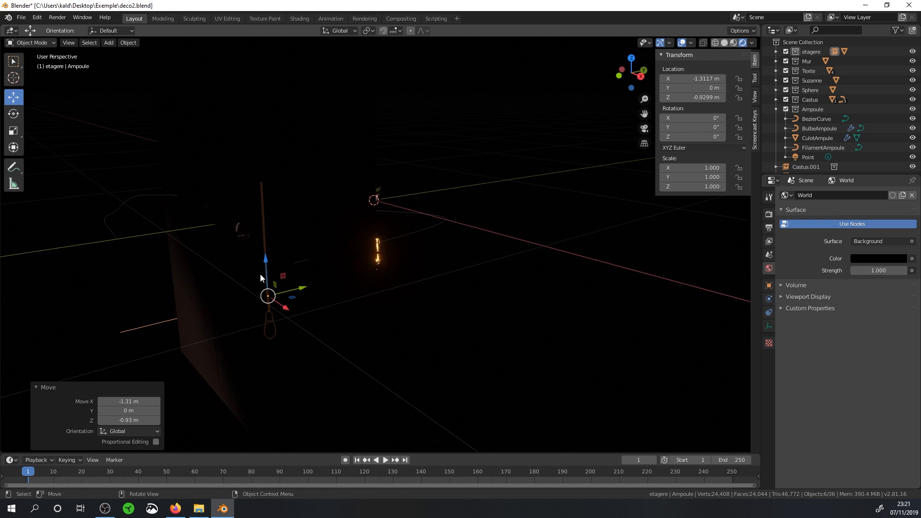
Move the bulb instance about -0.817 m along Y and raise it about 0.954 m along Z.
left_click_drag(300, 289, 179, 311)
middle_click_drag(179, 310, 217, 291)
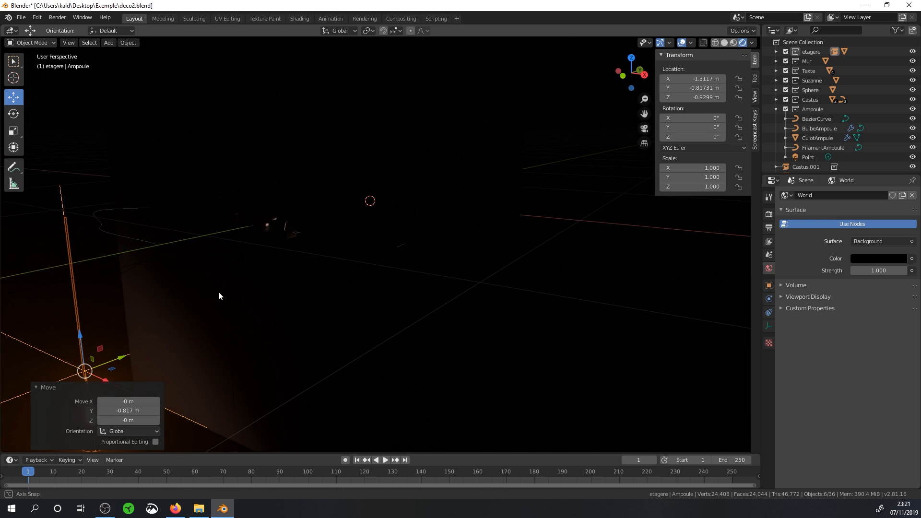
left_click_drag(79, 338, 114, 161)
Position the bulb instance in front of the shelf's Suzanne end, at about X -0.226, Y -1.042, Z 0.353 m.
key("g")
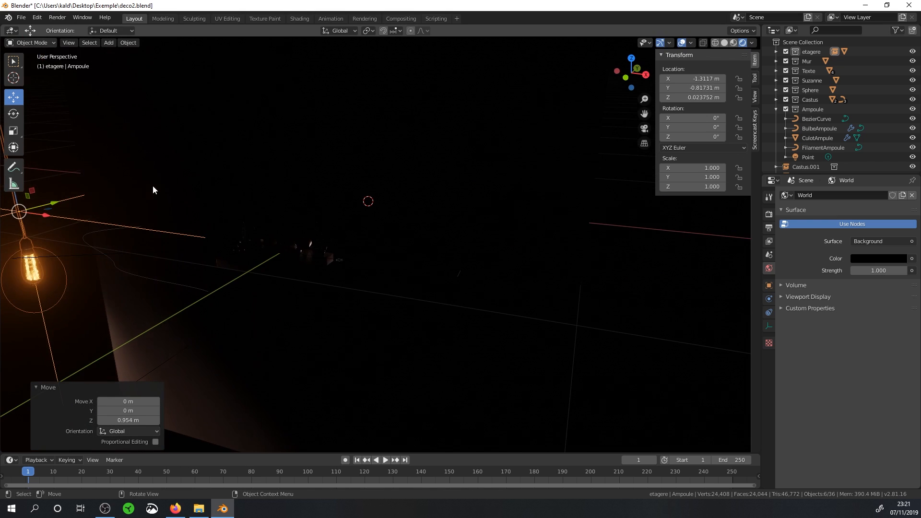
key("x")
left_click_drag(217, 254, 216, 253)
left_click_drag(191, 206, 202, 117)
middle_click_drag(207, 153, 210, 172)
left_click_drag(196, 160, 164, 187)
middle_click_drag(164, 187, 137, 147)
left_click_drag(116, 159, 243, 266)
middle_click_drag(244, 266, 255, 258)
middle_click_drag(324, 273, 326, 261)
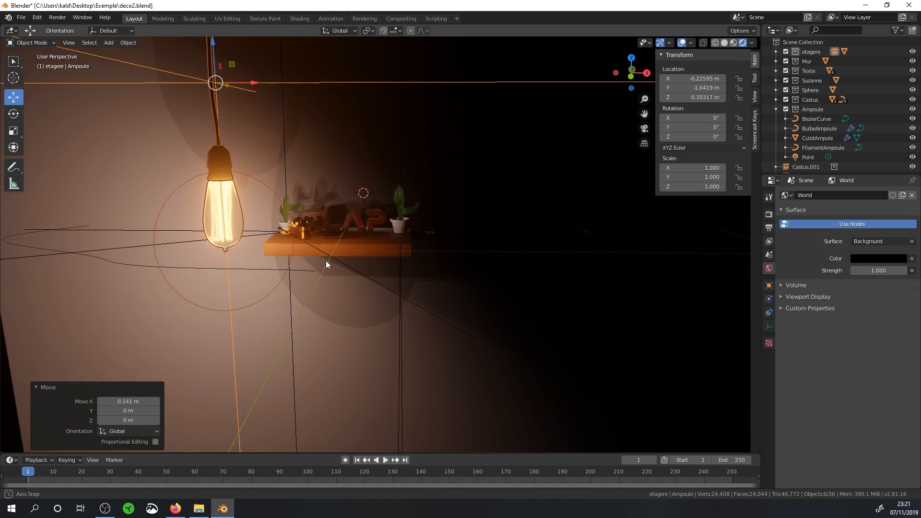
scroll(330, 257, "up", 4)
scroll(331, 256, "down", 2)
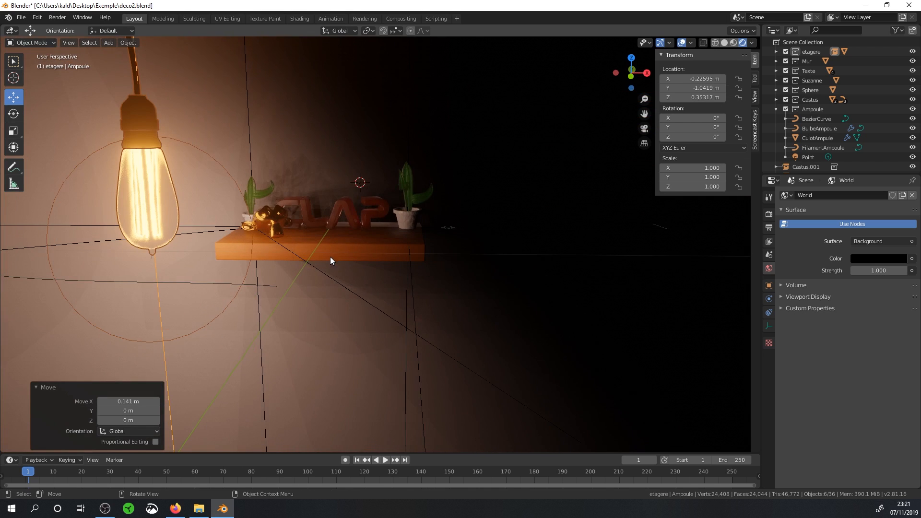
middle_click_drag(280, 200, 329, 220, "shift")
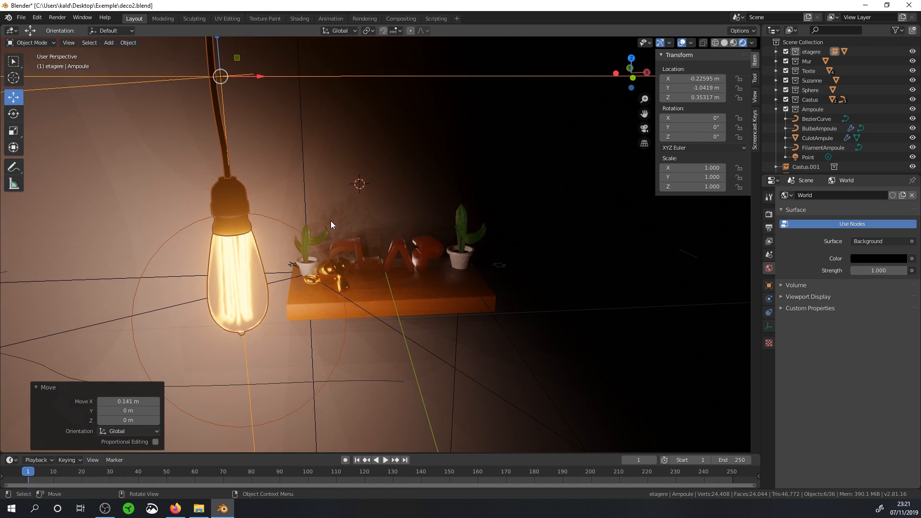
middle_click_drag(505, 268, 481, 255, "shift")
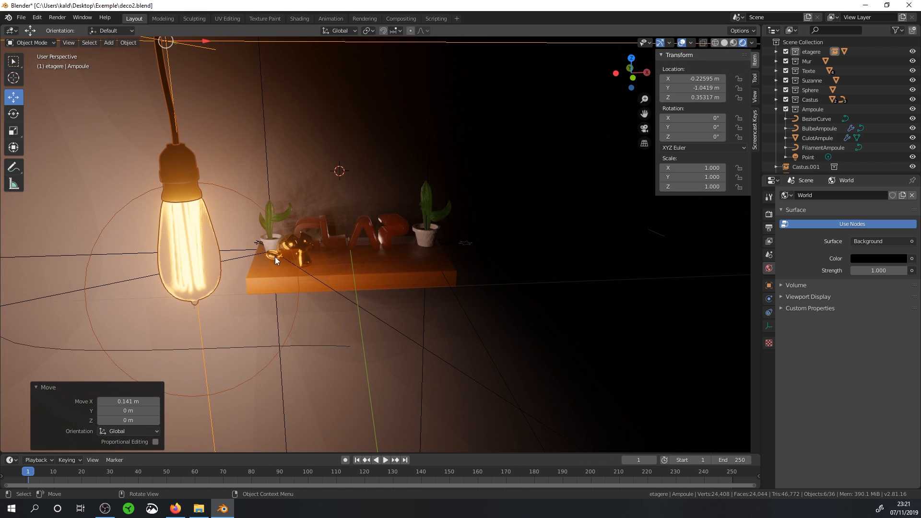